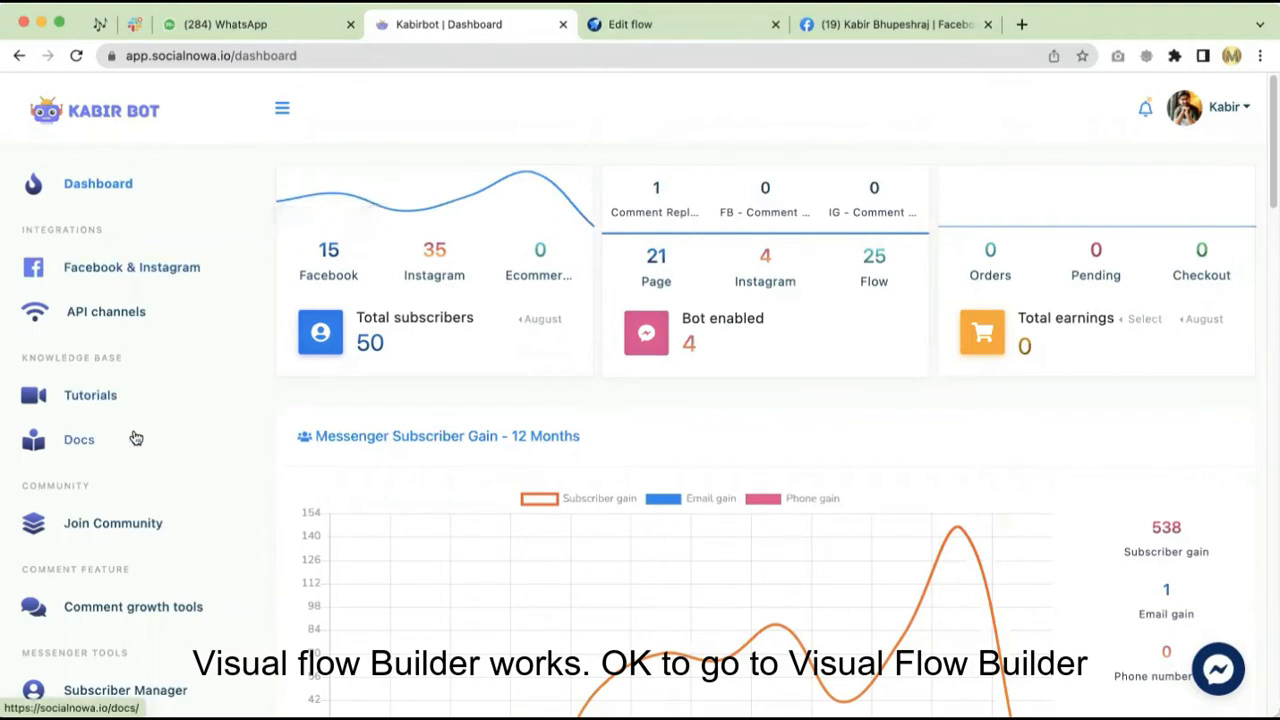
Step: Open the Bot manager, view the Instagram accounts, and switch back to the Facebook pages
{"action": "scroll", "coordinate": [136, 439], "scroll_direction": "down", "scroll_amount": 5}
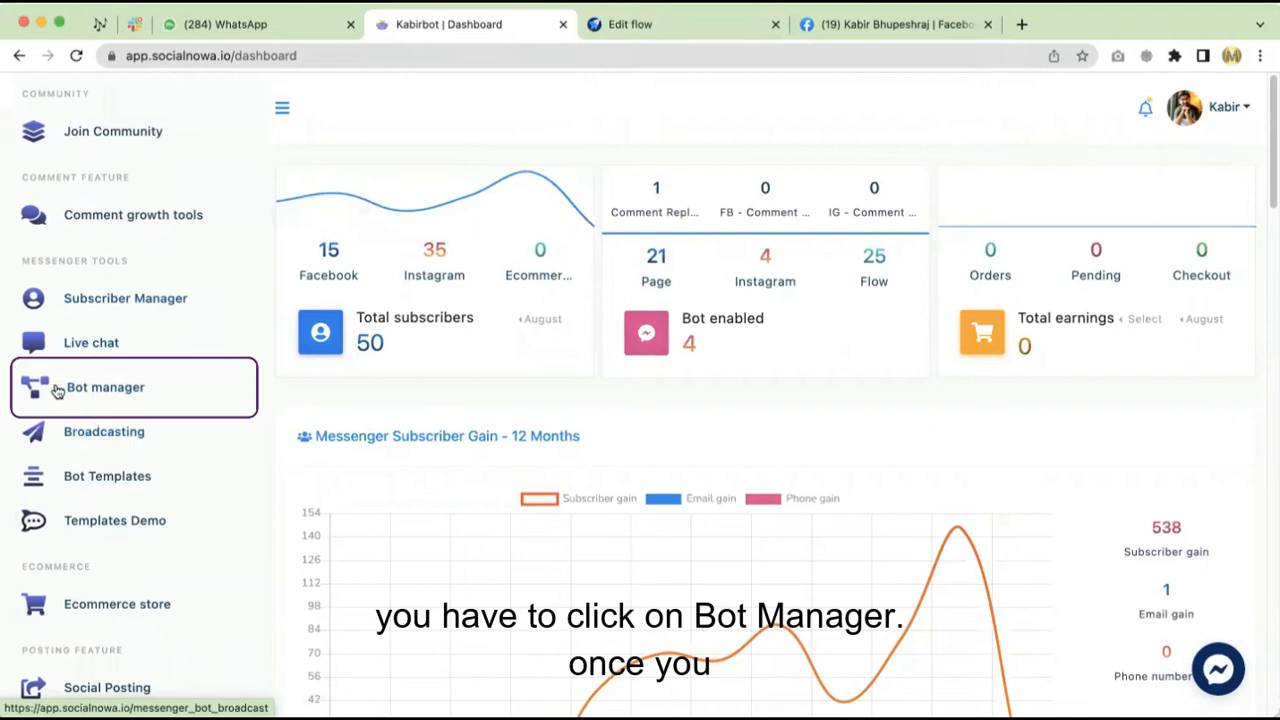
{"action": "left_click", "coordinate": [163, 403]}
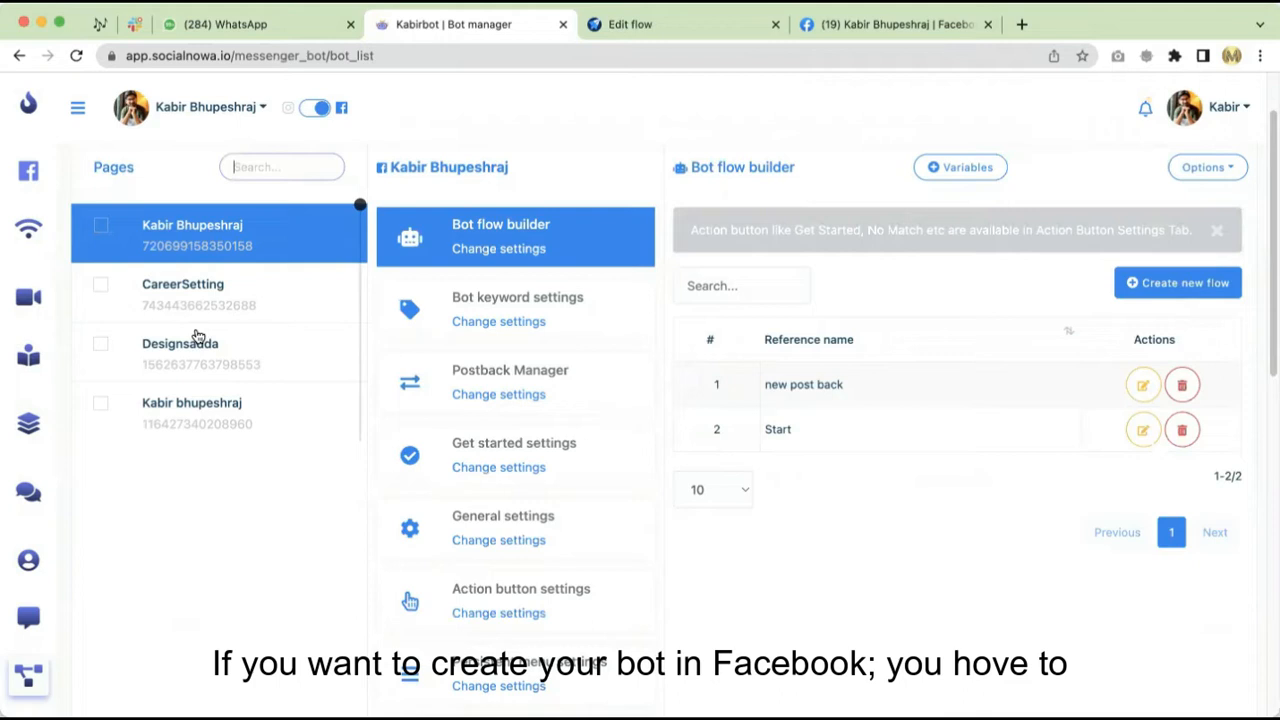
{"action": "left_click", "coordinate": [316, 109]}
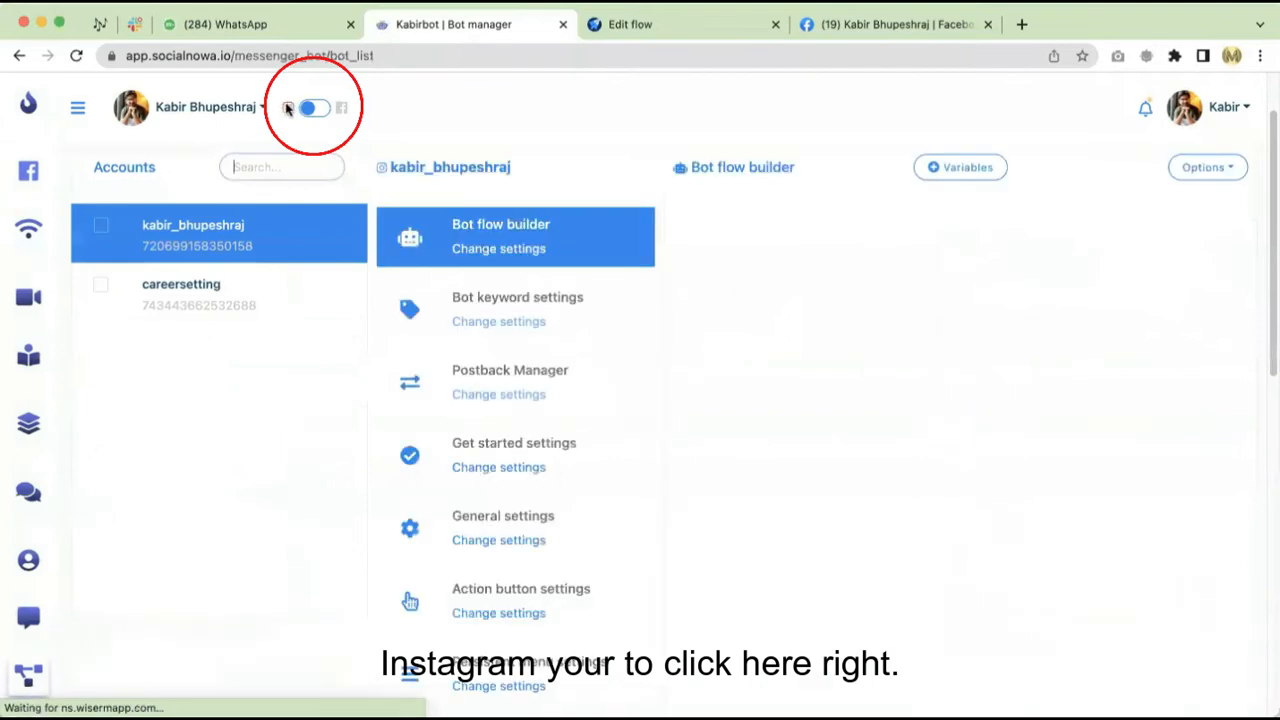
{"action": "left_click", "coordinate": [312, 108]}
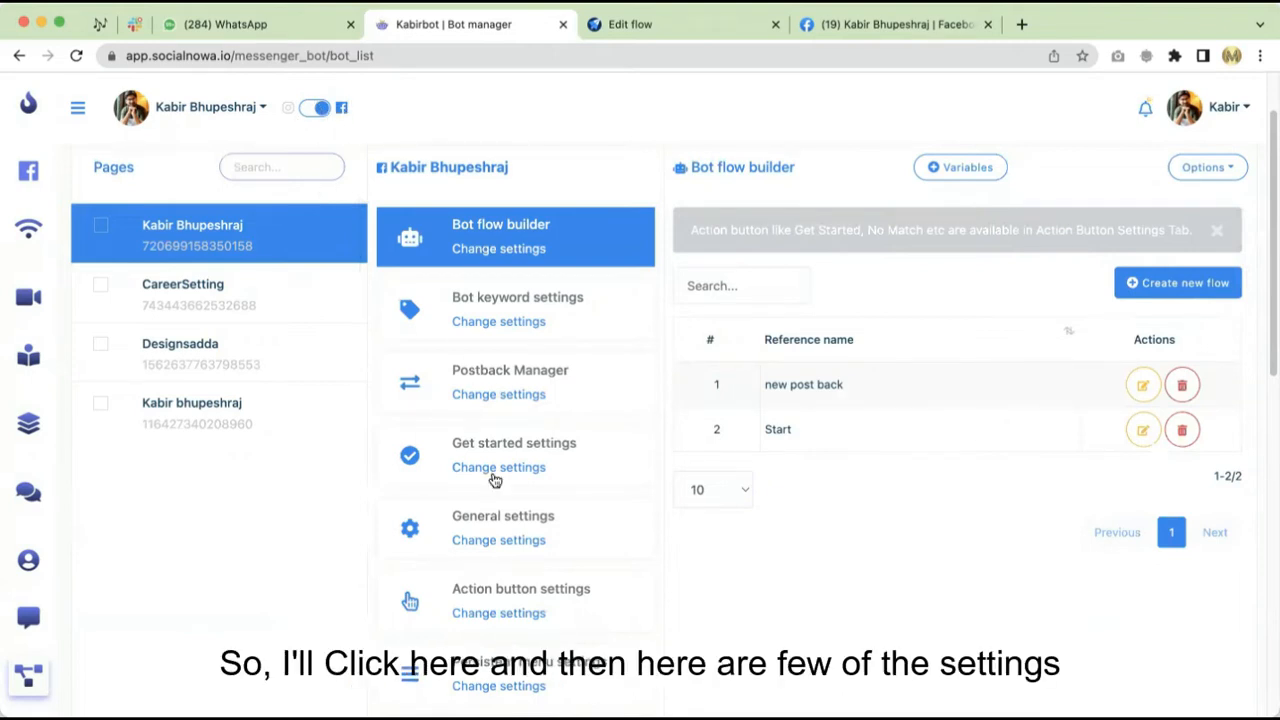
Step: Look through the bot settings list and the other connected Facebook pages, then reselect the first page
{"action": "scroll", "coordinate": [500, 537], "scroll_direction": "down", "scroll_amount": 5}
{"action": "scroll", "coordinate": [501, 540], "scroll_direction": "down", "scroll_amount": 3}
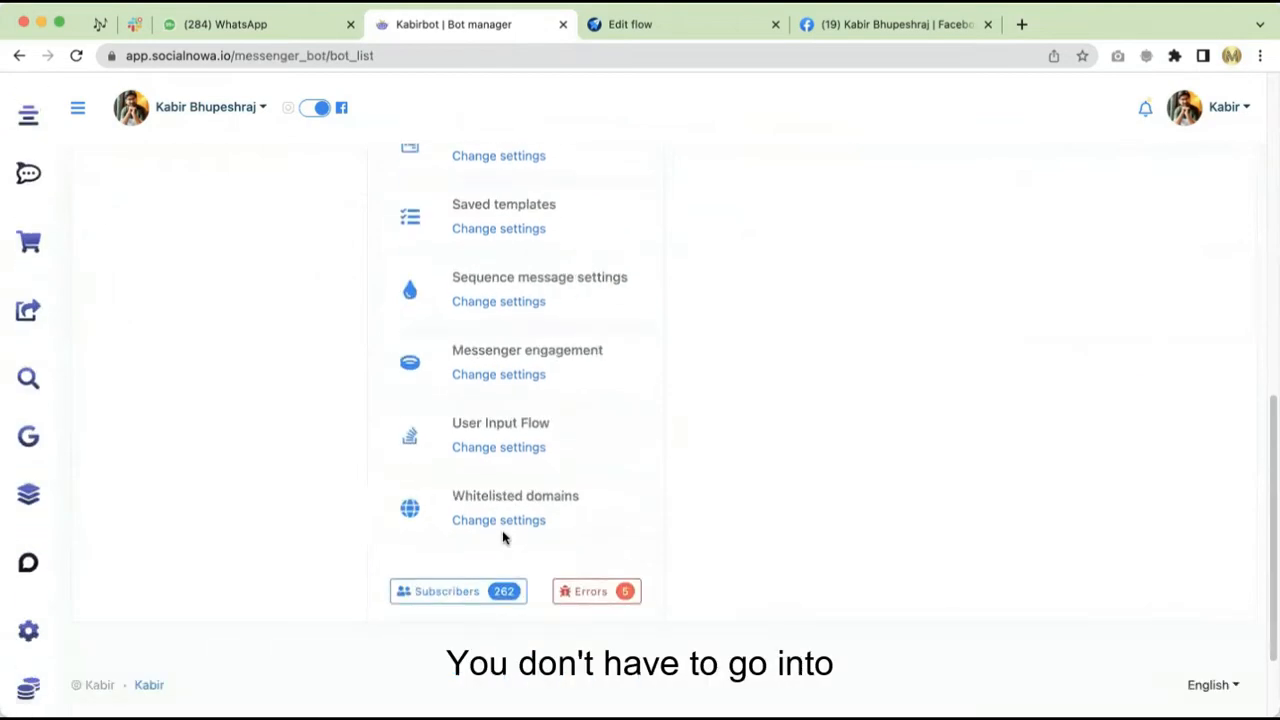
{"action": "scroll", "coordinate": [502, 537], "scroll_direction": "up", "scroll_amount": 8}
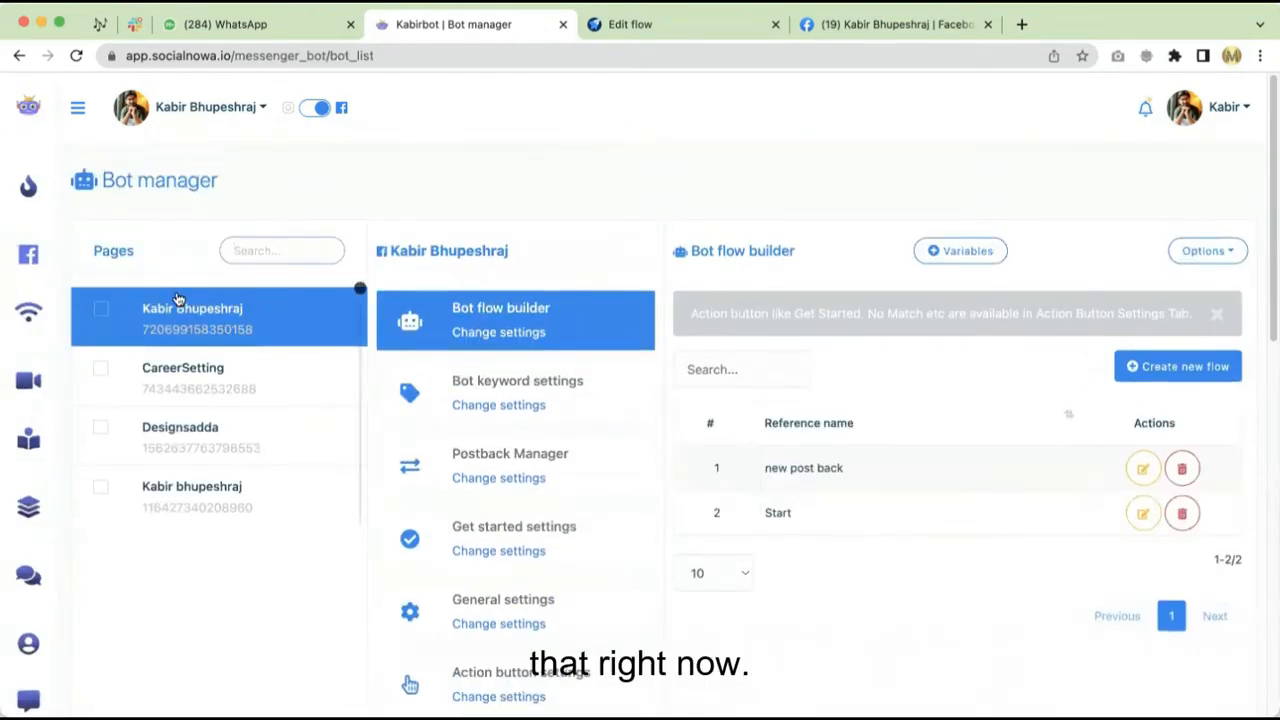
{"action": "left_click", "coordinate": [168, 378]}
{"action": "scroll", "coordinate": [190, 437], "scroll_direction": "down", "scroll_amount": 2}
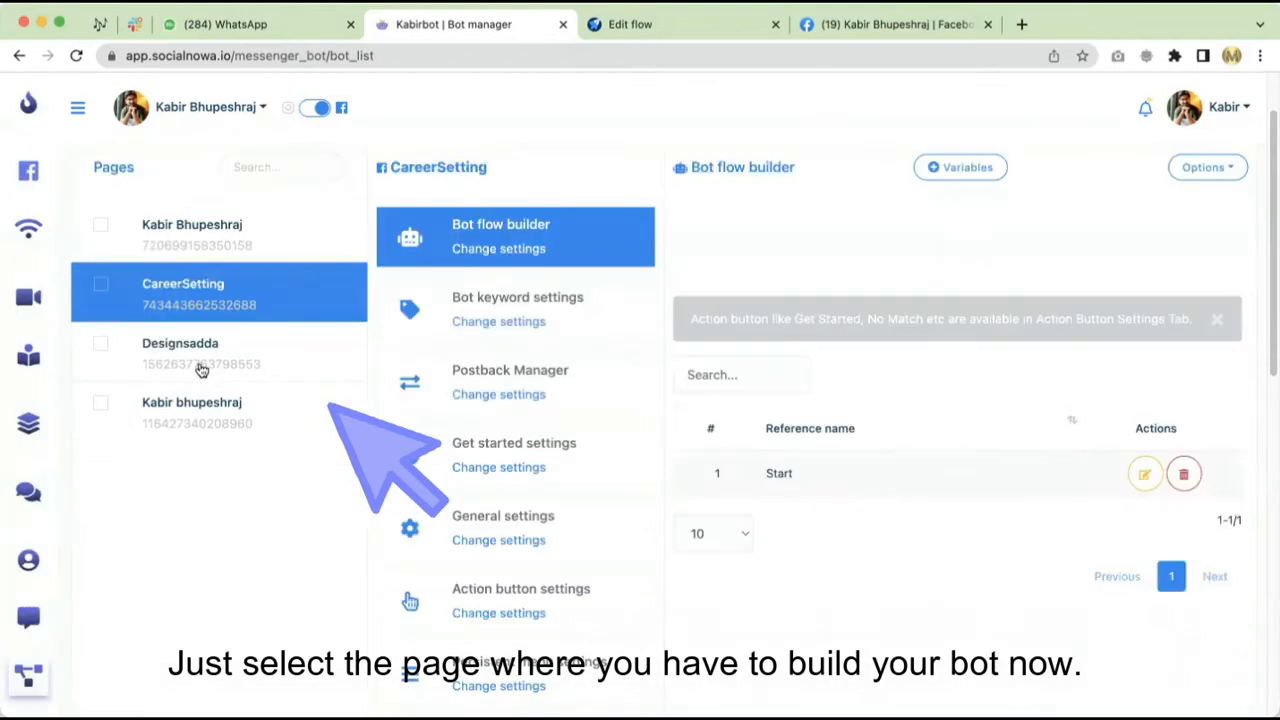
{"action": "left_click", "coordinate": [200, 370]}
{"action": "left_click", "coordinate": [218, 408]}
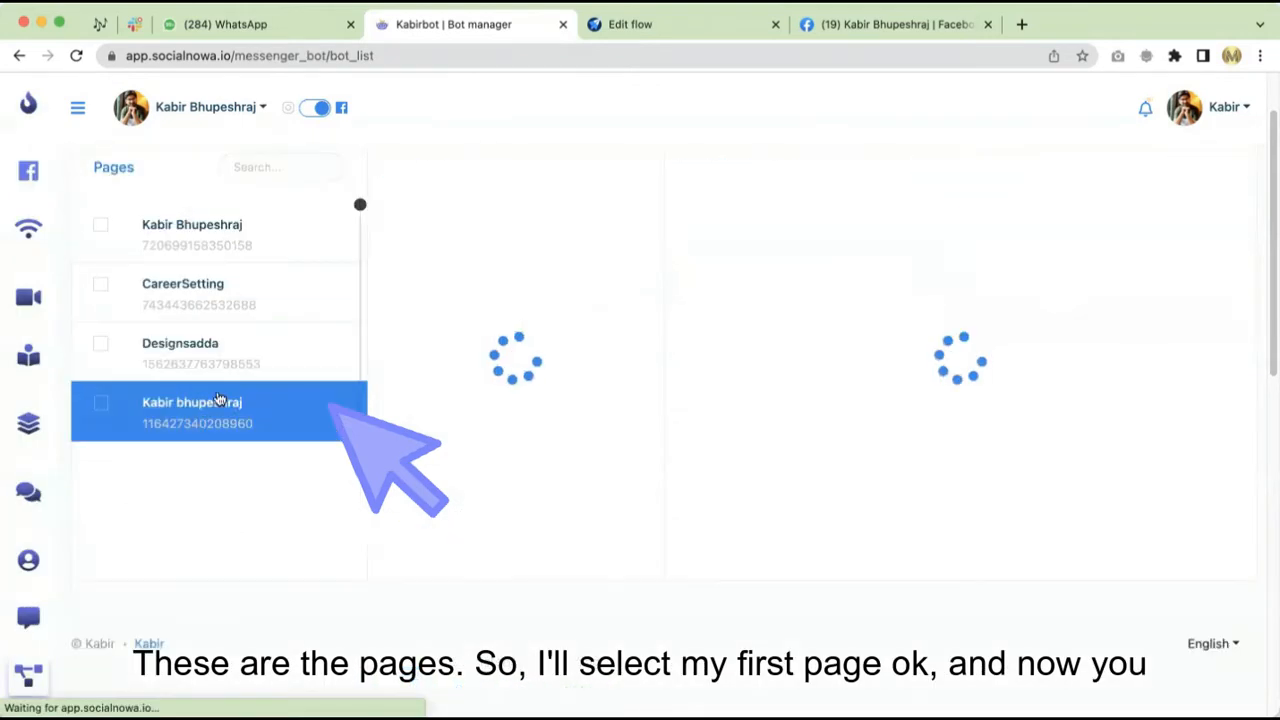
{"action": "left_click", "coordinate": [190, 244]}
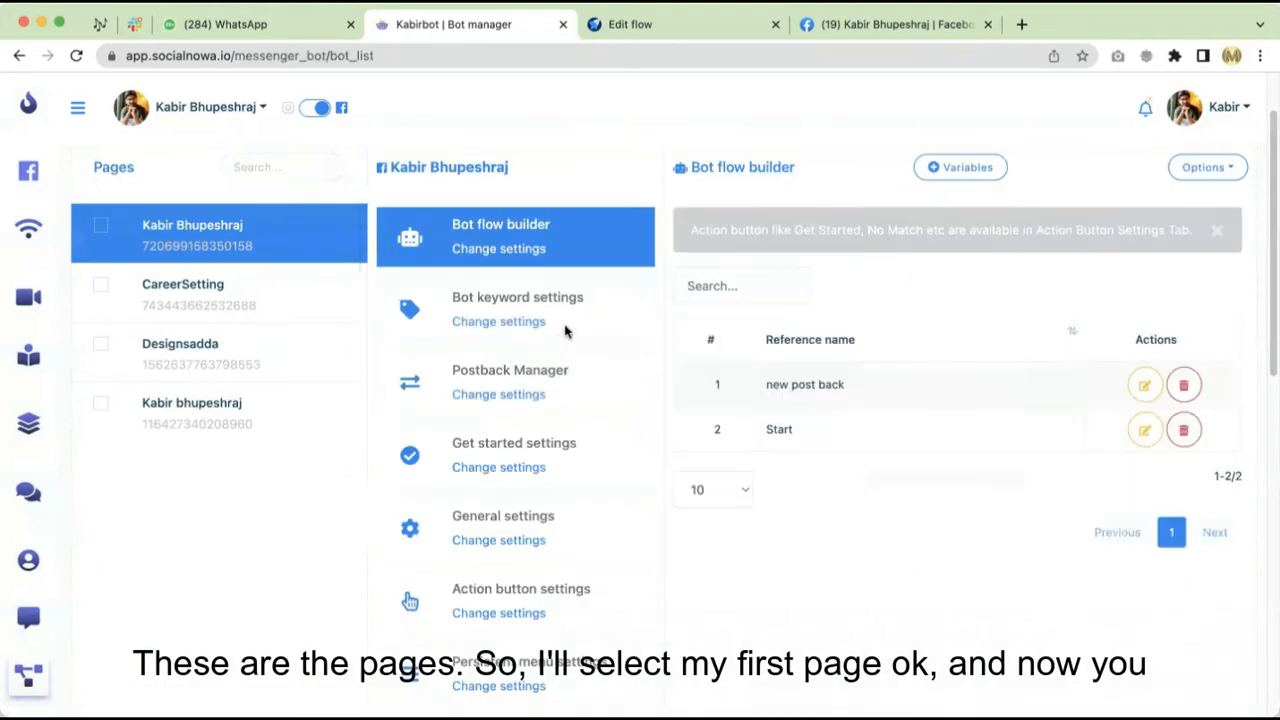
Step: Create a new bot flow for the selected Facebook page and reposition its Start Bot Flow node on the canvas
{"action": "scroll", "coordinate": [564, 331], "scroll_direction": "down", "scroll_amount": 4}
{"action": "scroll", "coordinate": [564, 331], "scroll_direction": "up", "scroll_amount": 5}
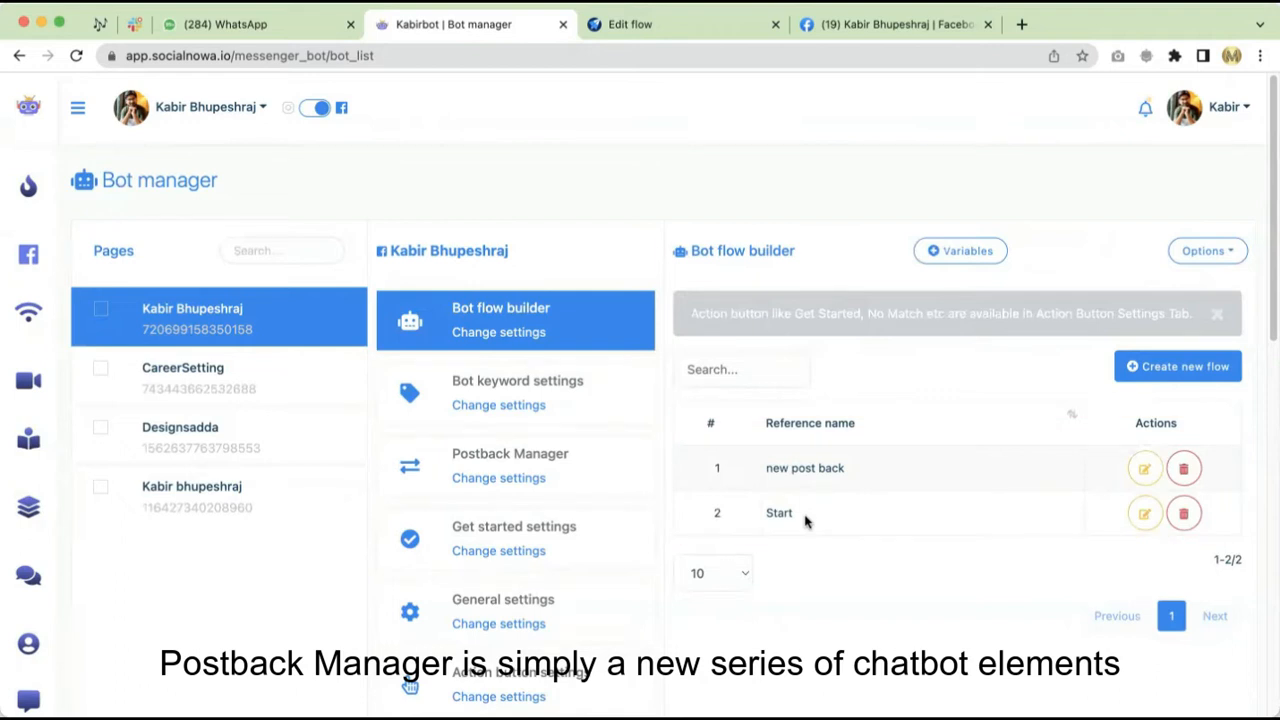
{"action": "left_click", "coordinate": [1170, 370]}
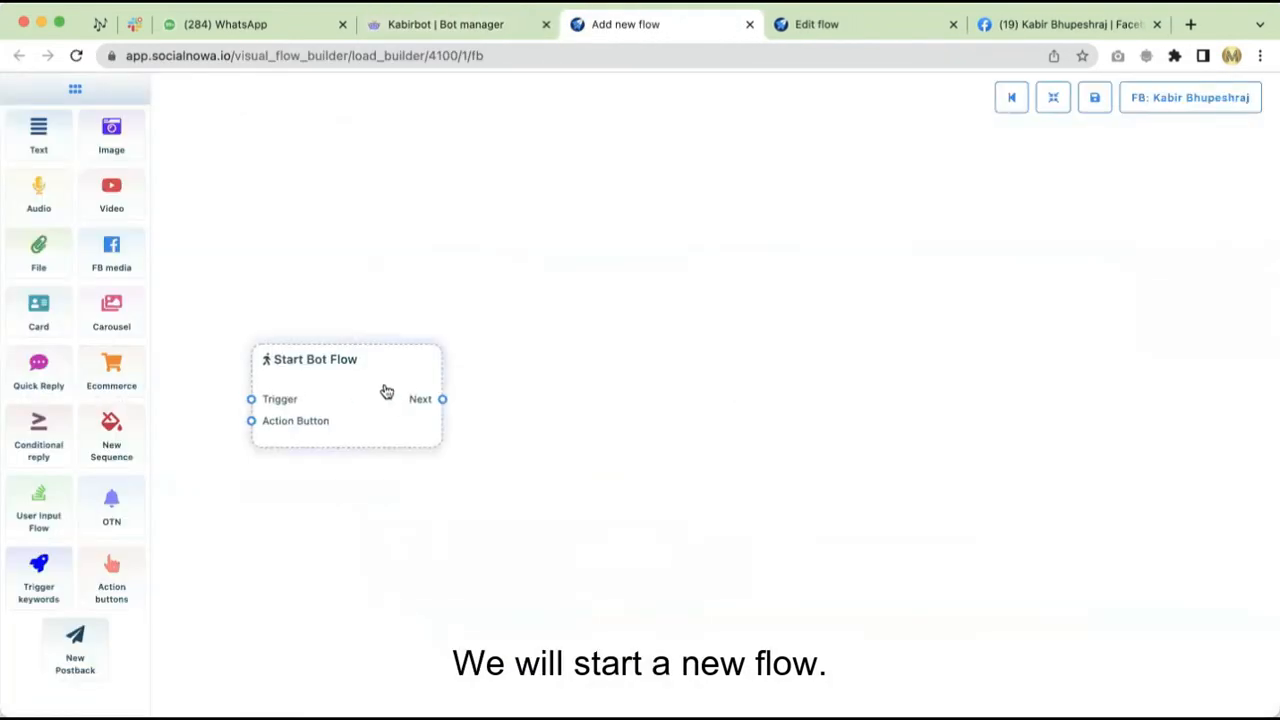
{"action": "left_click_drag", "start_coordinate": [386, 389], "coordinate": [474, 351]}
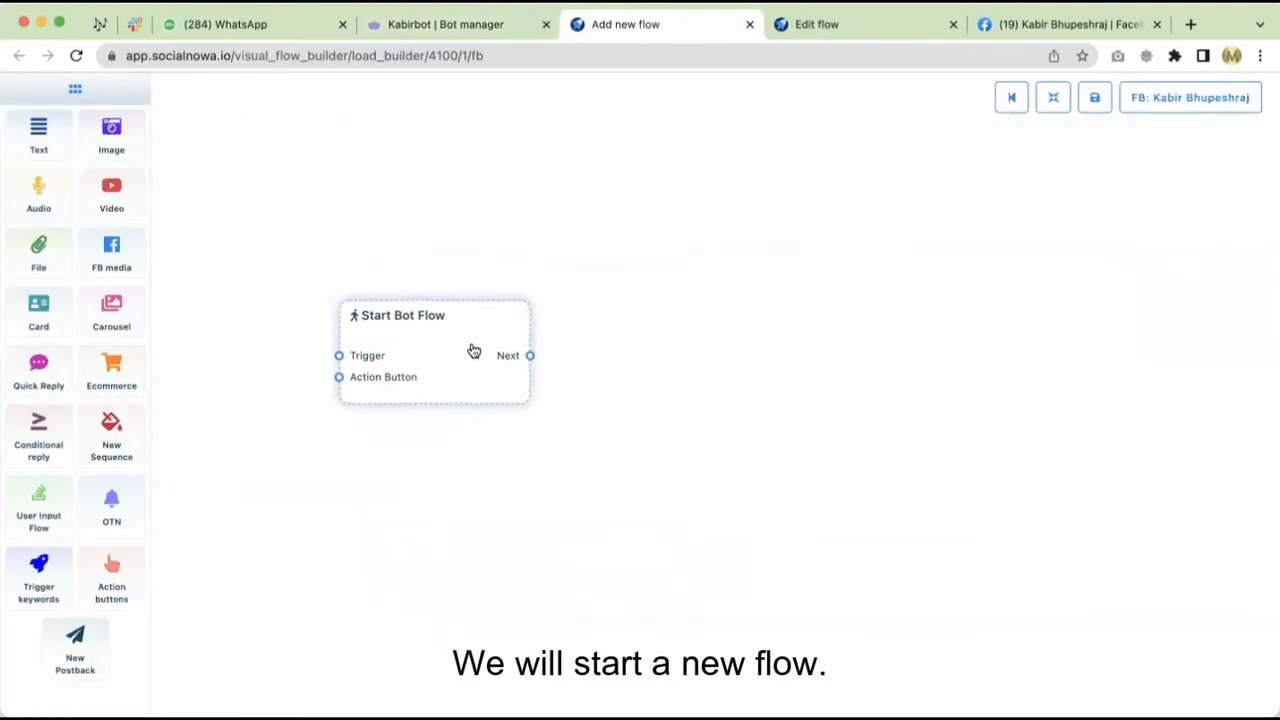
Step: Switch to the already open Edit flow page, reposition the Start Bot Flow node and confirm its reference title Start
{"action": "left_click", "coordinate": [758, 30]}
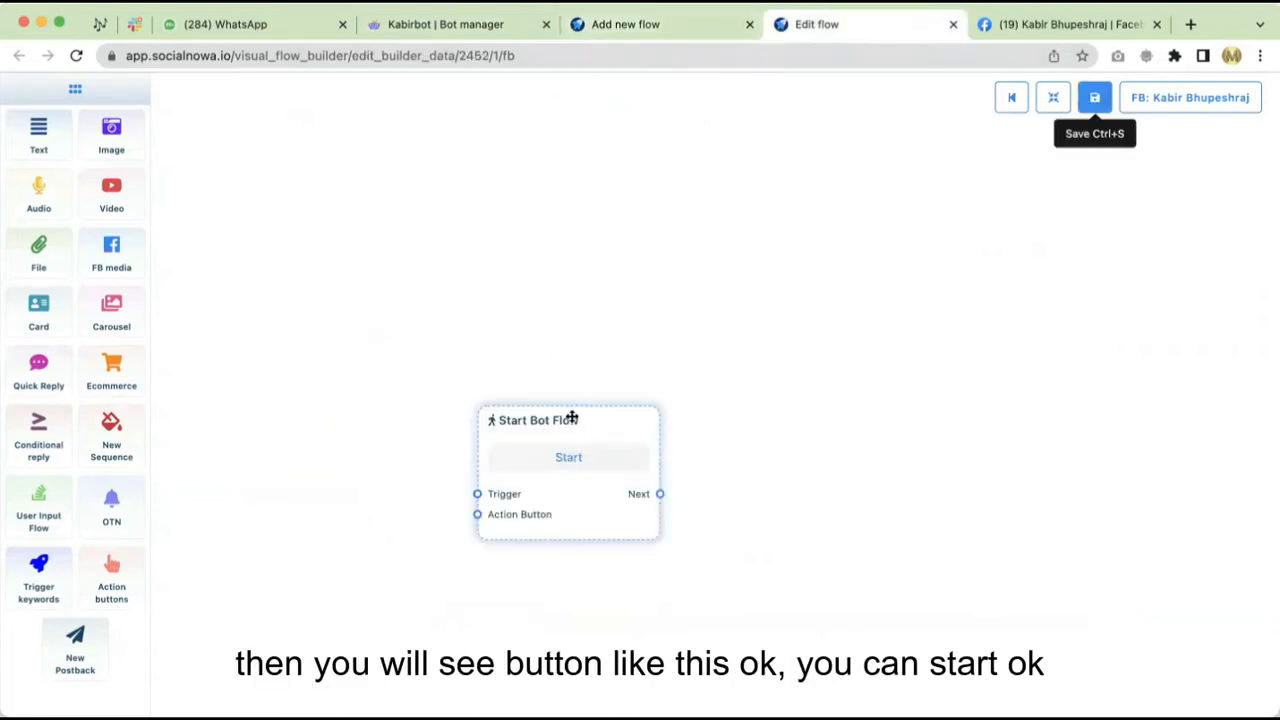
{"action": "left_click_drag", "start_coordinate": [543, 440], "coordinate": [549, 440]}
{"action": "double_click", "coordinate": [504, 325]}
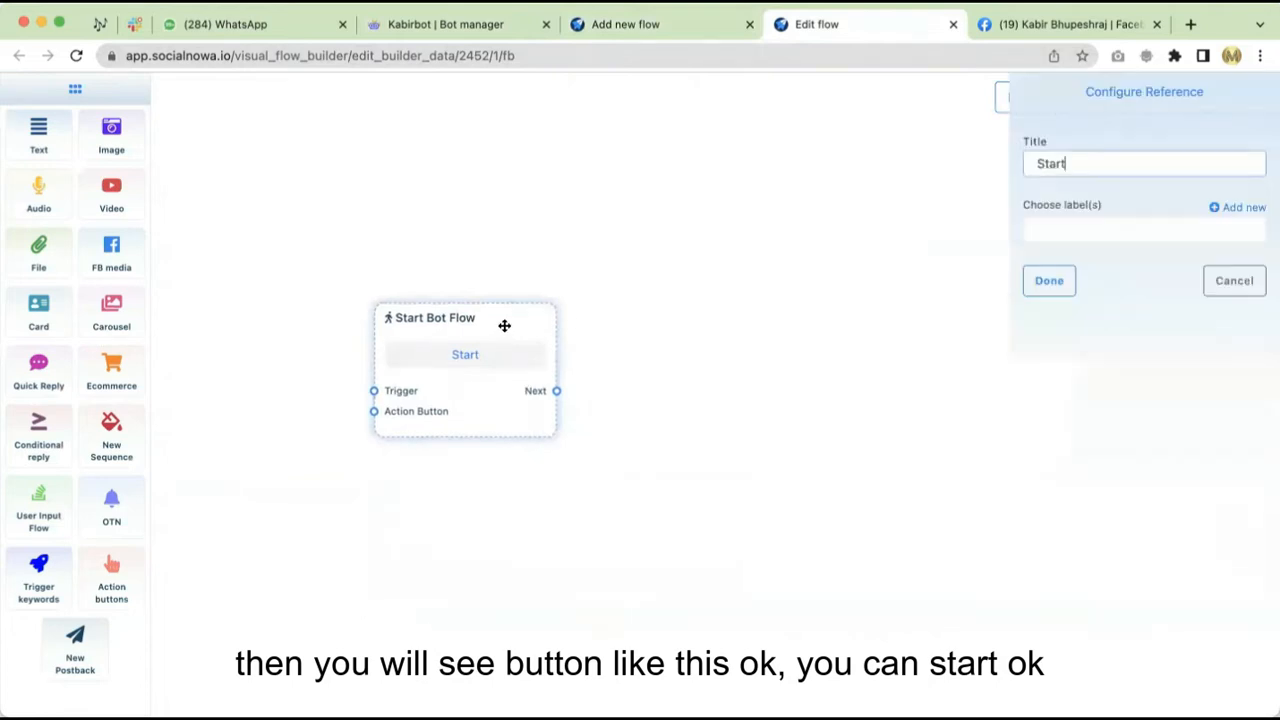
{"action": "left_click", "coordinate": [1052, 283]}
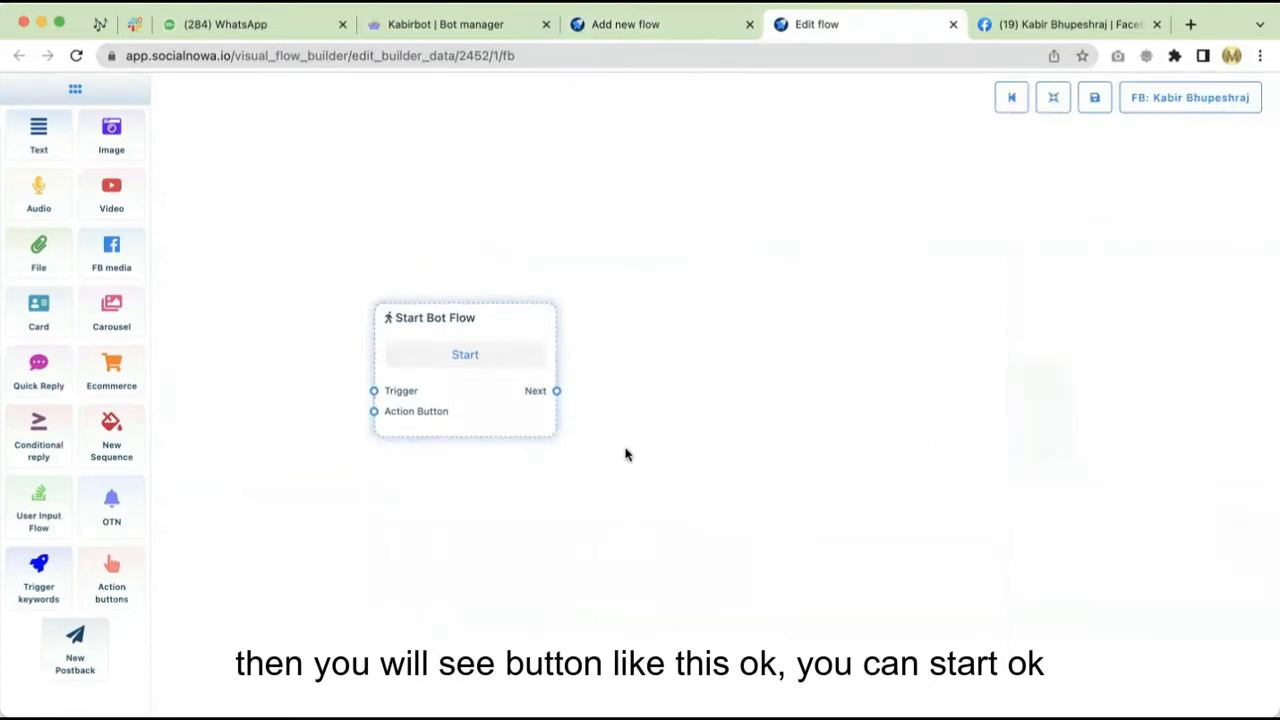
{"action": "left_click_drag", "start_coordinate": [500, 310], "coordinate": [554, 297]}
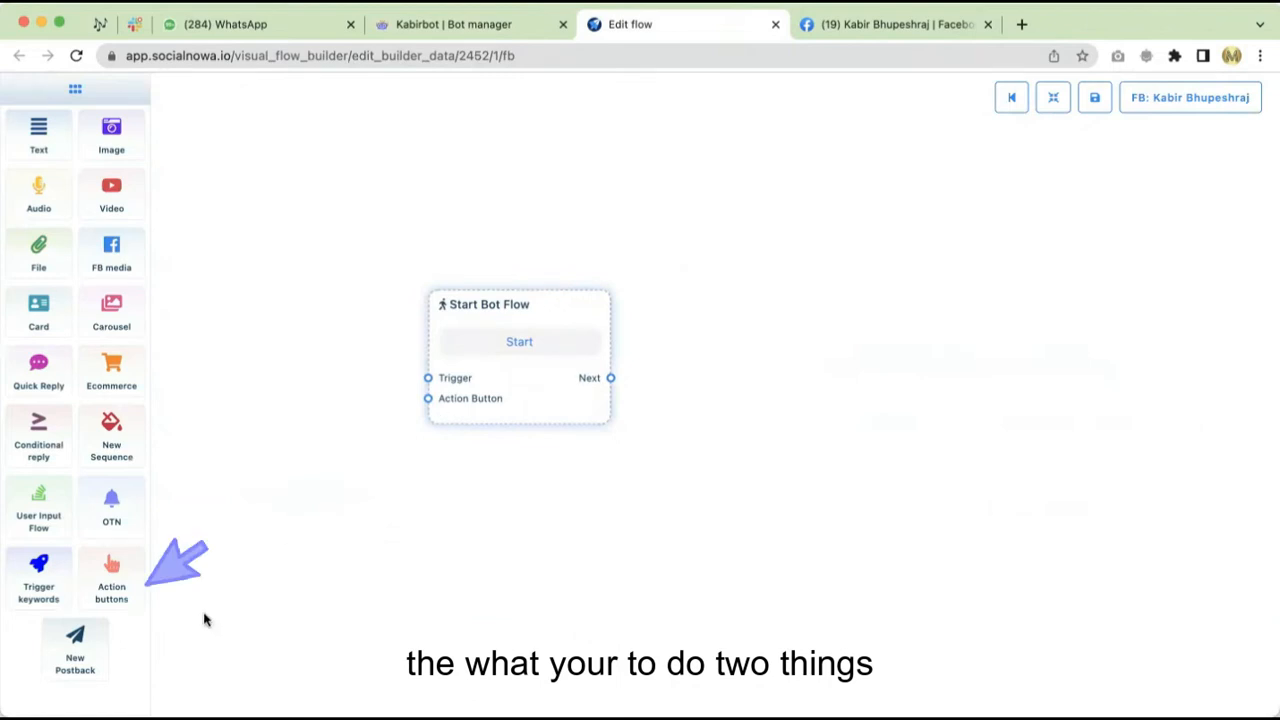
Step: Add an Action buttons element set to Get-started template and connect it to the Action Button input of the Start Bot Flow node
{"action": "left_click_drag", "start_coordinate": [127, 595], "coordinate": [320, 489]}
{"action": "left_click_drag", "start_coordinate": [406, 520], "coordinate": [297, 484]}
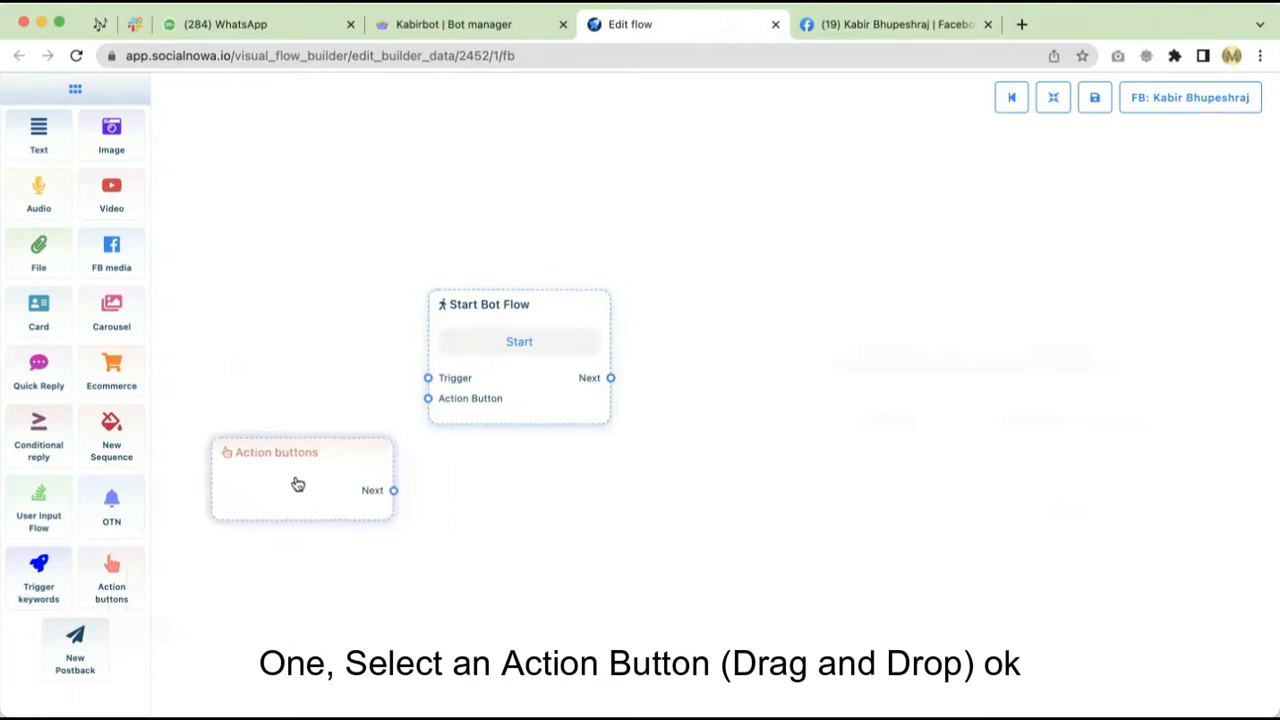
{"action": "left_click", "coordinate": [297, 484]}
{"action": "left_click", "coordinate": [1128, 177]}
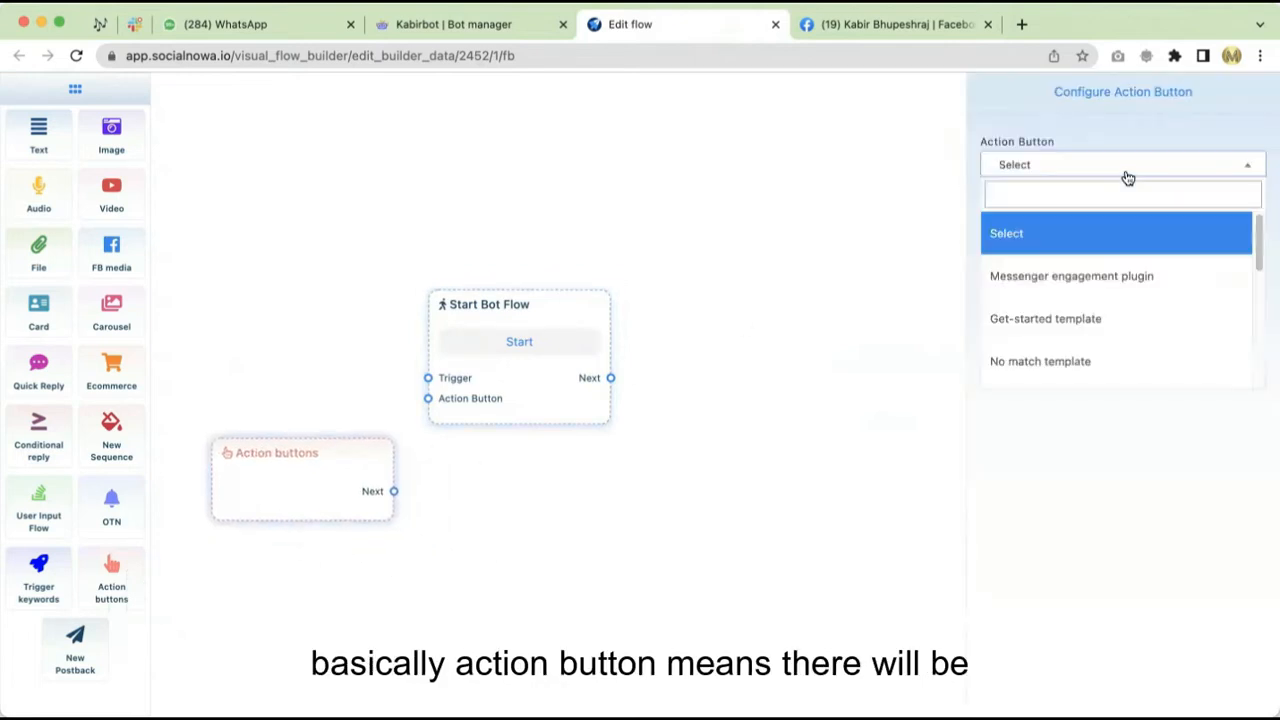
{"action": "left_click", "coordinate": [1146, 318]}
{"action": "left_click", "coordinate": [1004, 222]}
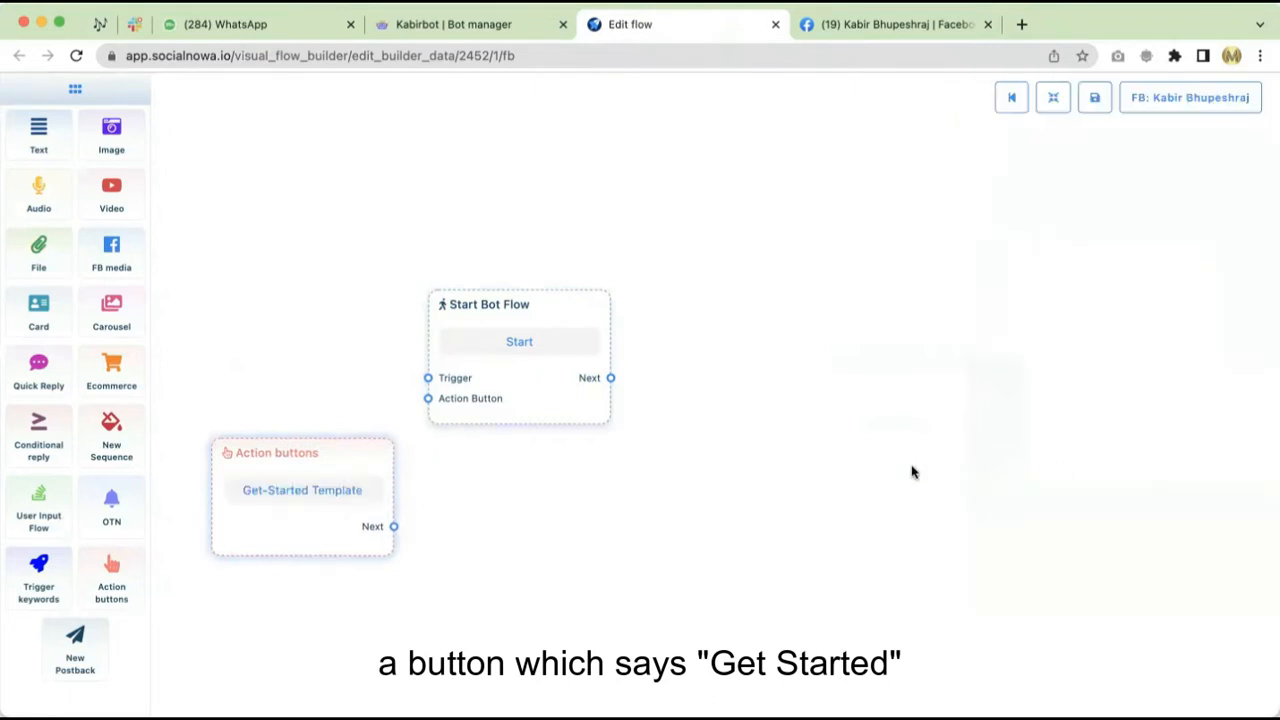
{"action": "left_click_drag", "start_coordinate": [394, 526], "coordinate": [430, 404]}
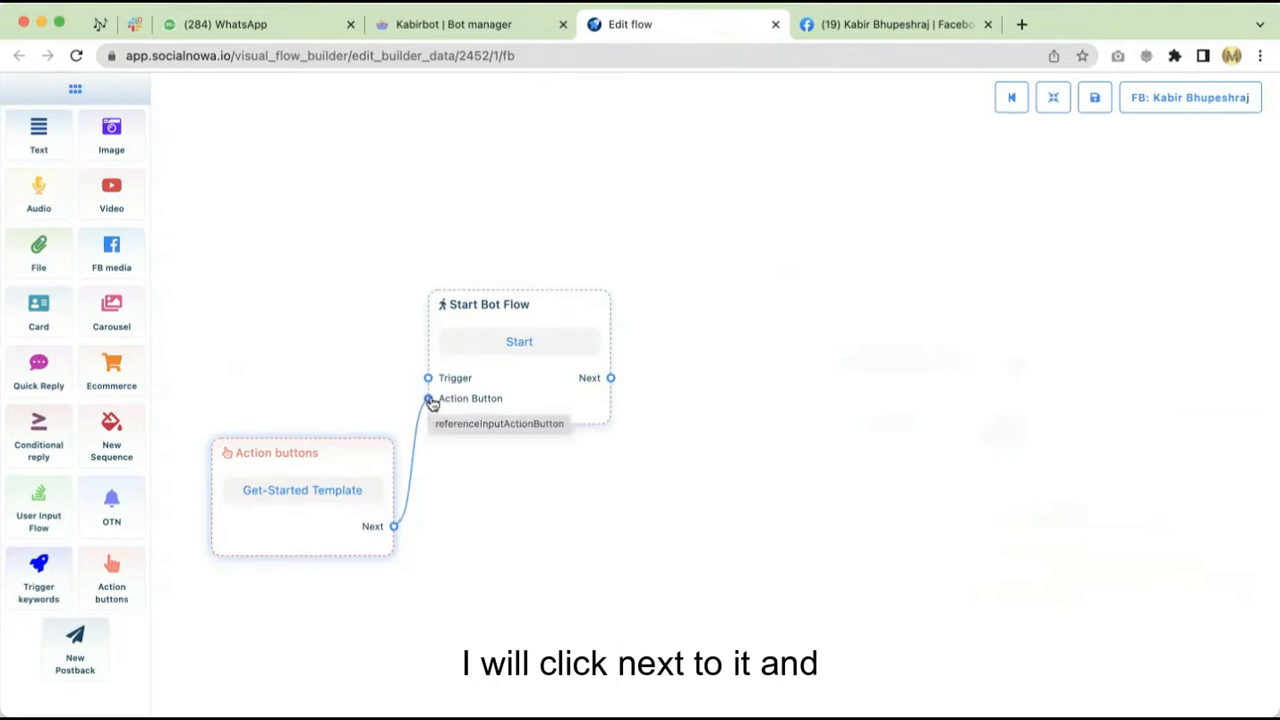
{"action": "left_click_drag", "start_coordinate": [526, 409], "coordinate": [586, 440]}
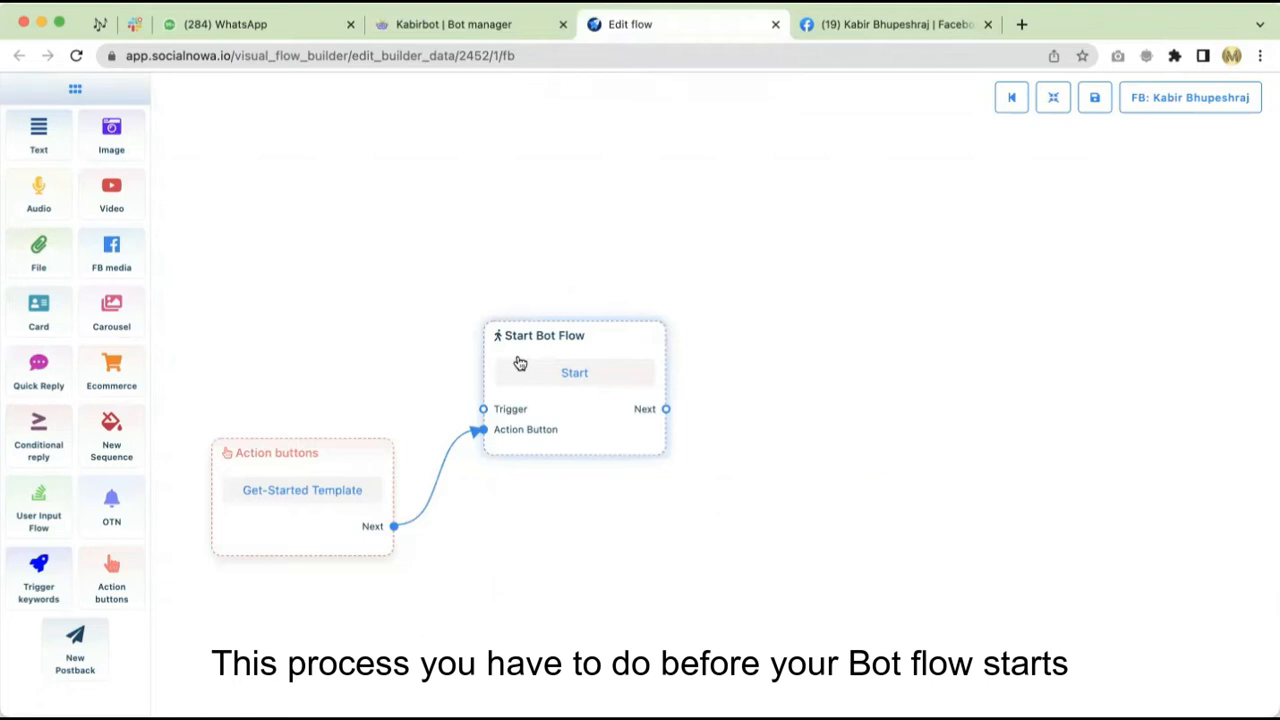
Step: Add a Trigger keywords element with the keywords Hello, Hi, Hey and connect it to the Trigger input of the Start Bot Flow node
{"action": "mouse_move", "coordinate": [45, 584]}
{"action": "left_mouse_down"}
{"action": "mouse_move", "coordinate": [258, 330]}
{"action": "mouse_move", "coordinate": [388, 305]}
{"action": "mouse_move", "coordinate": [296, 275]}
{"action": "mouse_move", "coordinate": [410, 350]}
{"action": "mouse_move", "coordinate": [451, 414]}
{"action": "mouse_move", "coordinate": [485, 414]}
{"action": "left_mouse_up"}
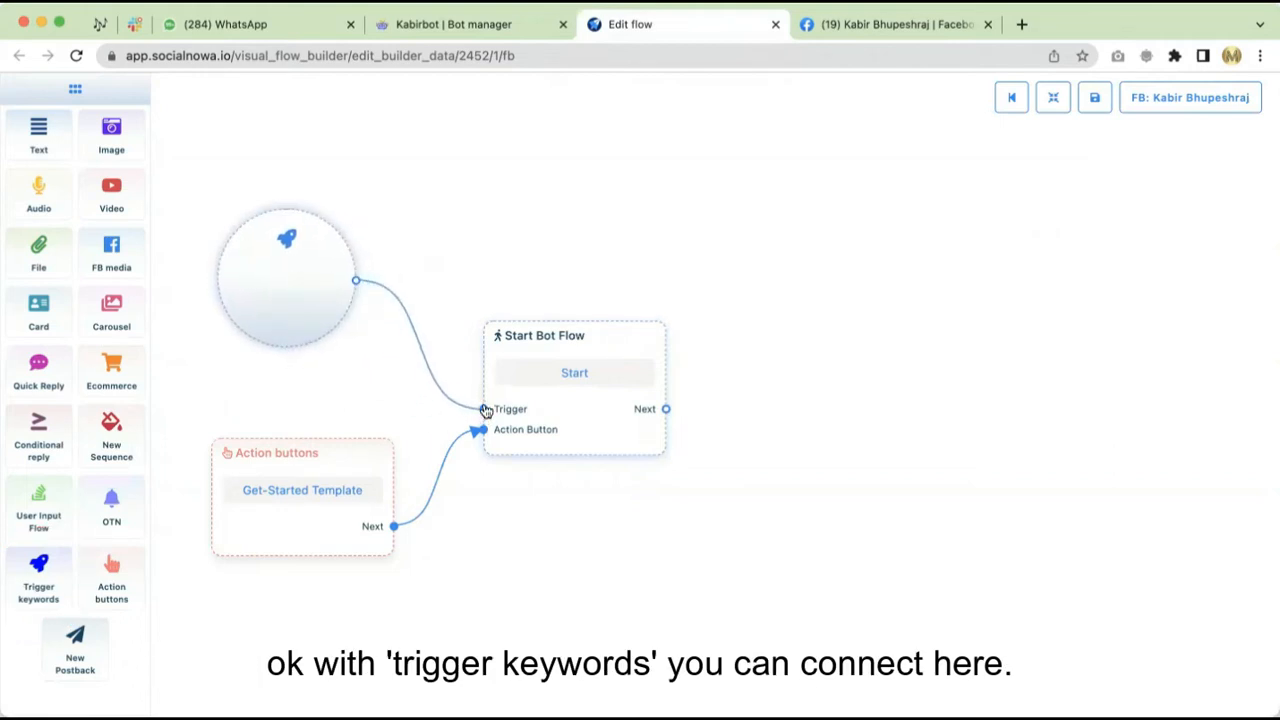
{"action": "left_click", "coordinate": [290, 318]}
{"action": "left_click", "coordinate": [1119, 180]}
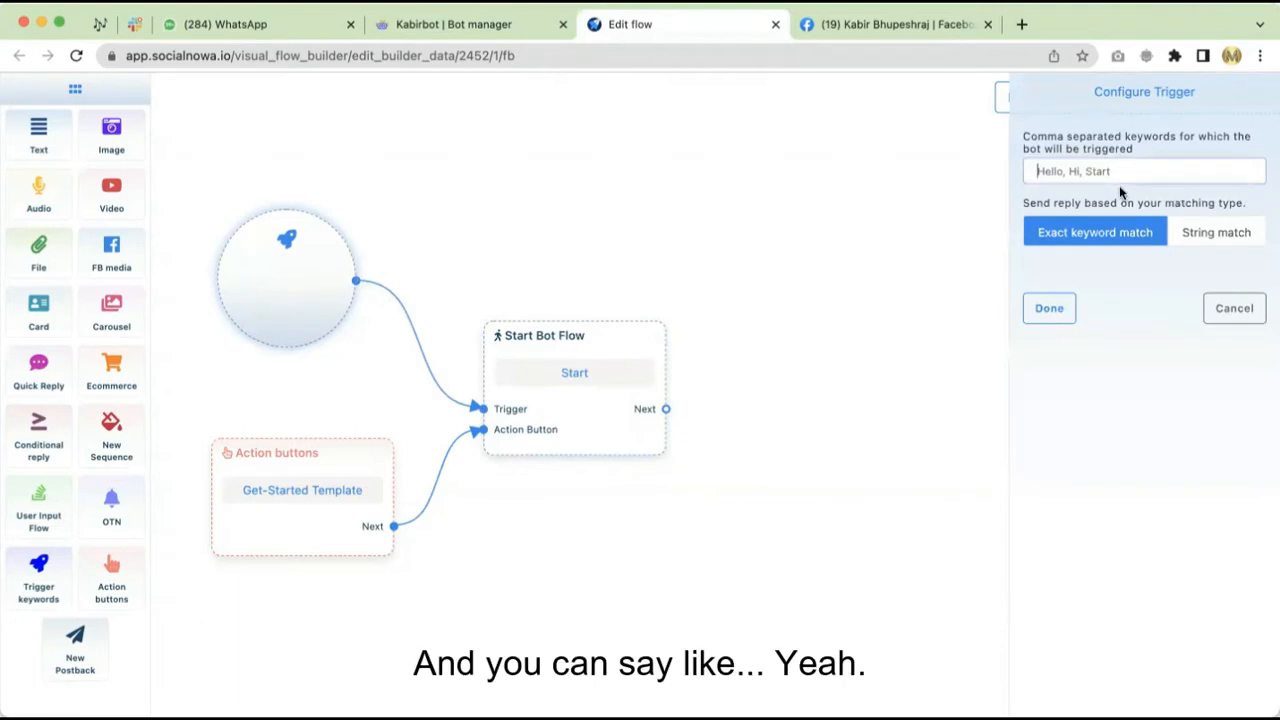
{"action": "type", "text": "ell"}
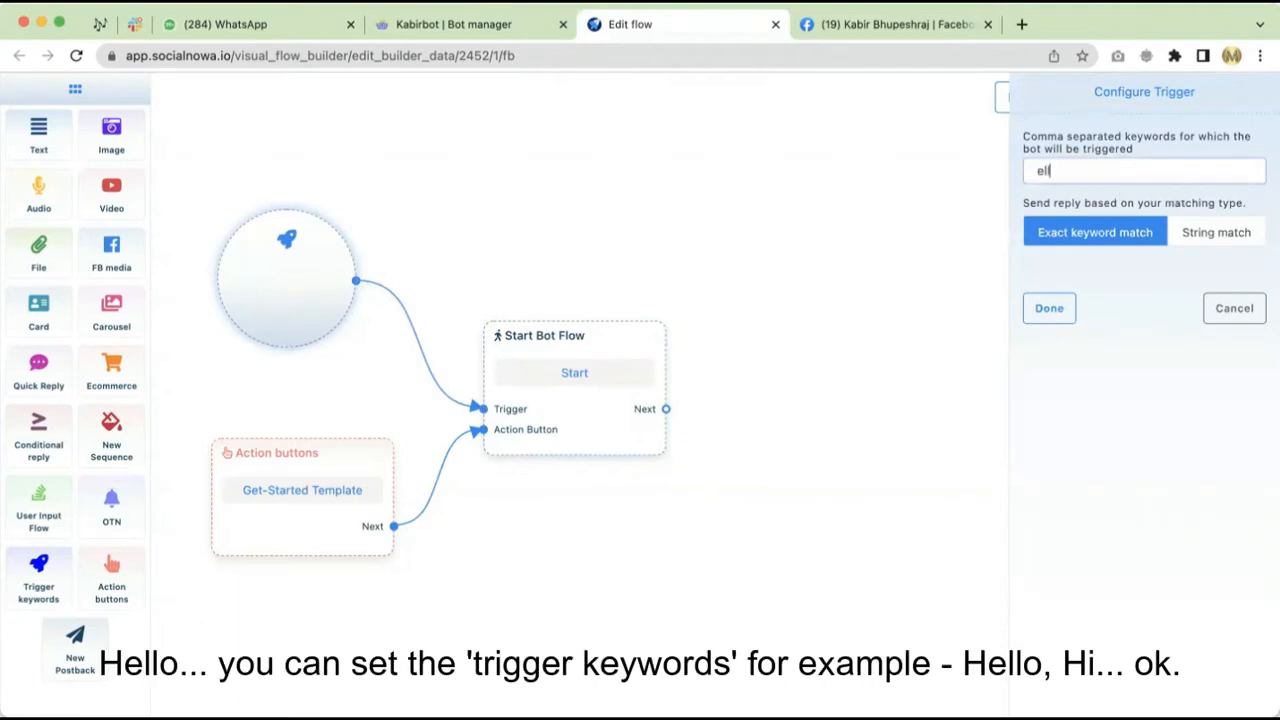
{"action": "key", "text": "BackSpace"}
{"action": "type", "text": "H"}
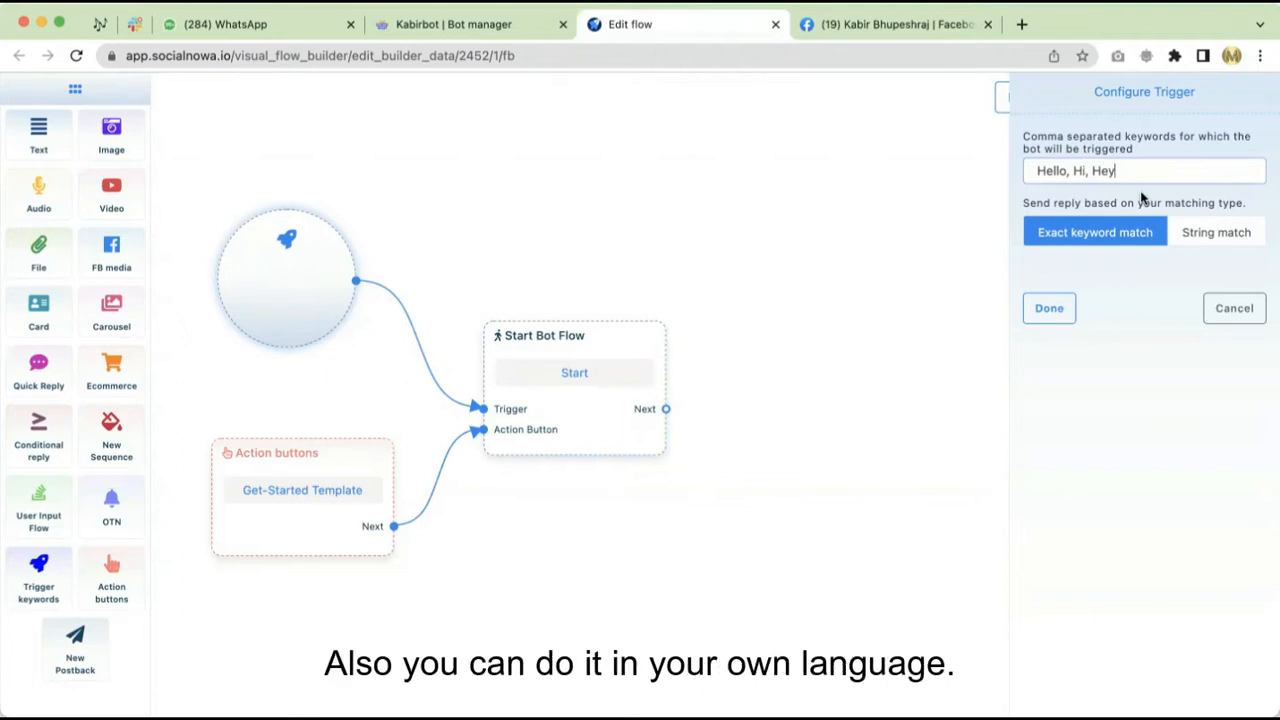
{"action": "left_click", "coordinate": [1052, 313]}
{"action": "left_click_drag", "start_coordinate": [307, 318], "coordinate": [333, 345]}
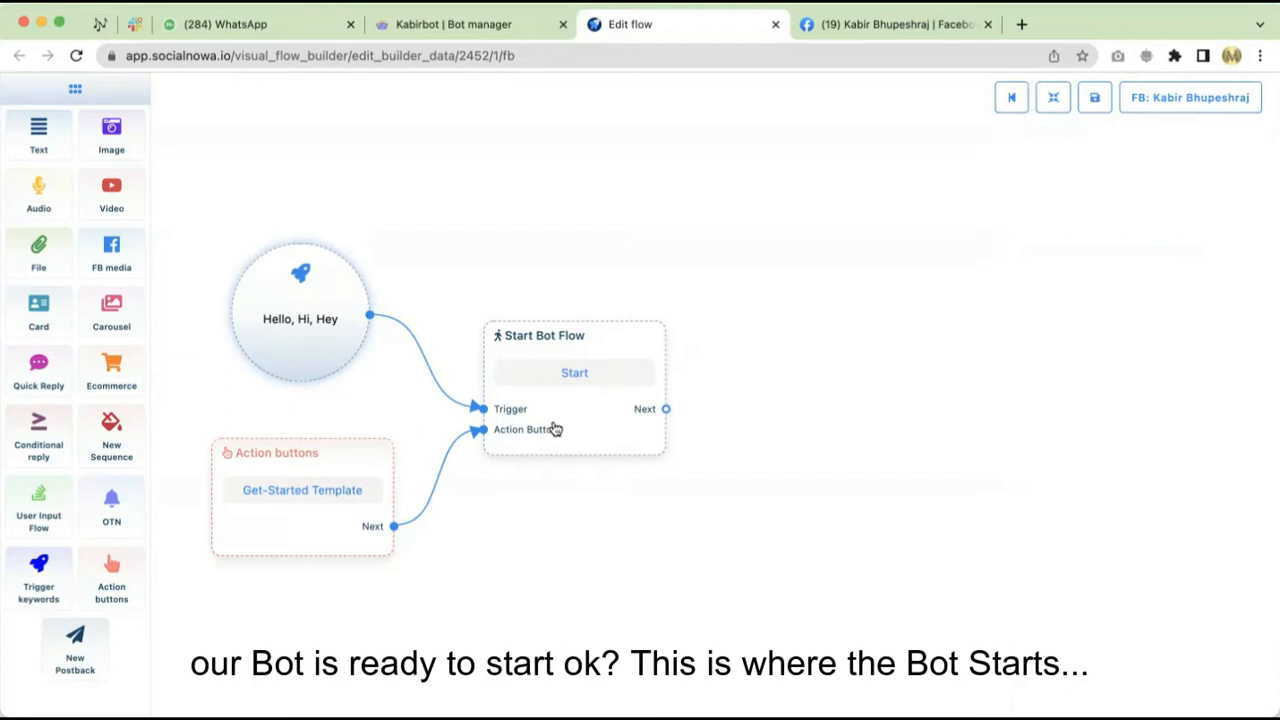
{"action": "mouse_move", "coordinate": [493, 299]}
{"action": "left_mouse_down"}
{"action": "mouse_move", "coordinate": [573, 448]}
{"action": "mouse_move", "coordinate": [478, 388]}
{"action": "mouse_move", "coordinate": [499, 303]}
{"action": "mouse_move", "coordinate": [514, 294]}
{"action": "left_mouse_up"}
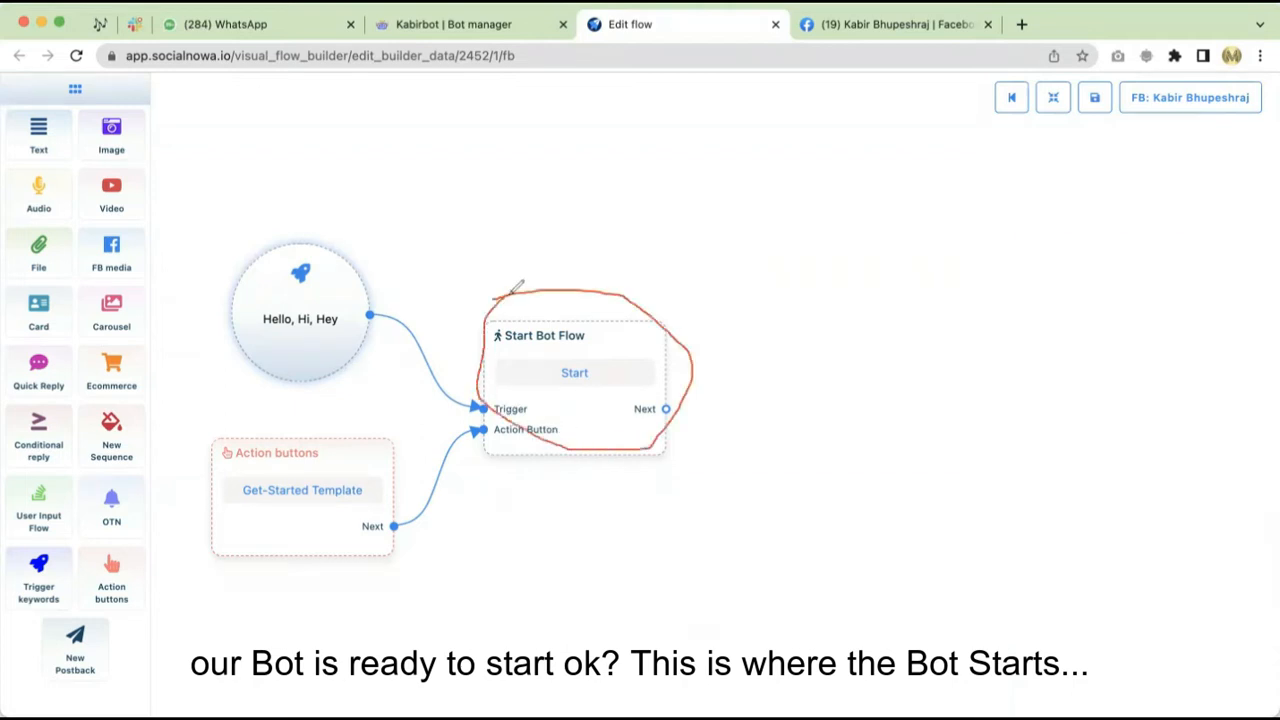
{"action": "left_click_drag", "start_coordinate": [478, 362], "coordinate": [390, 296]}
{"action": "mouse_move", "coordinate": [242, 247]}
{"action": "left_mouse_down"}
{"action": "mouse_move", "coordinate": [354, 234]}
{"action": "mouse_move", "coordinate": [375, 305]}
{"action": "mouse_move", "coordinate": [300, 355]}
{"action": "mouse_move", "coordinate": [240, 256]}
{"action": "left_mouse_up"}
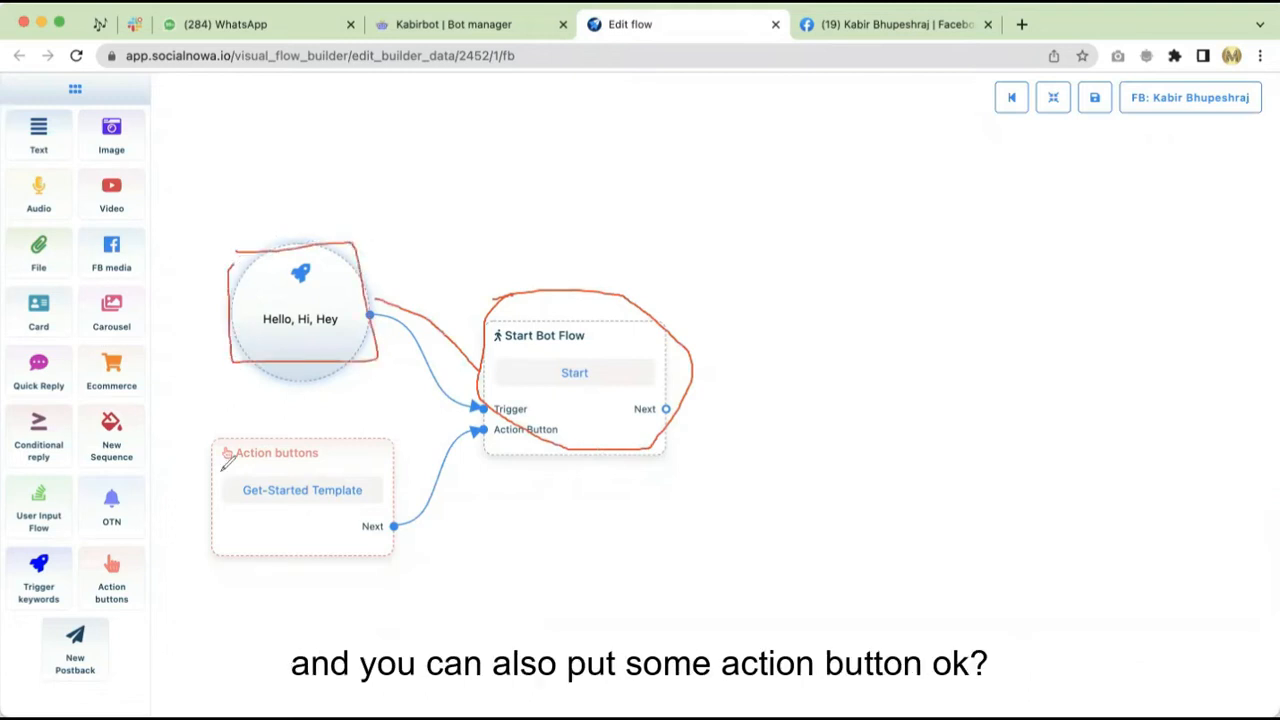
{"action": "mouse_move", "coordinate": [203, 432]}
{"action": "left_mouse_down"}
{"action": "mouse_move", "coordinate": [430, 433]}
{"action": "mouse_move", "coordinate": [410, 566]}
{"action": "mouse_move", "coordinate": [205, 551]}
{"action": "mouse_move", "coordinate": [199, 447]}
{"action": "left_mouse_up"}
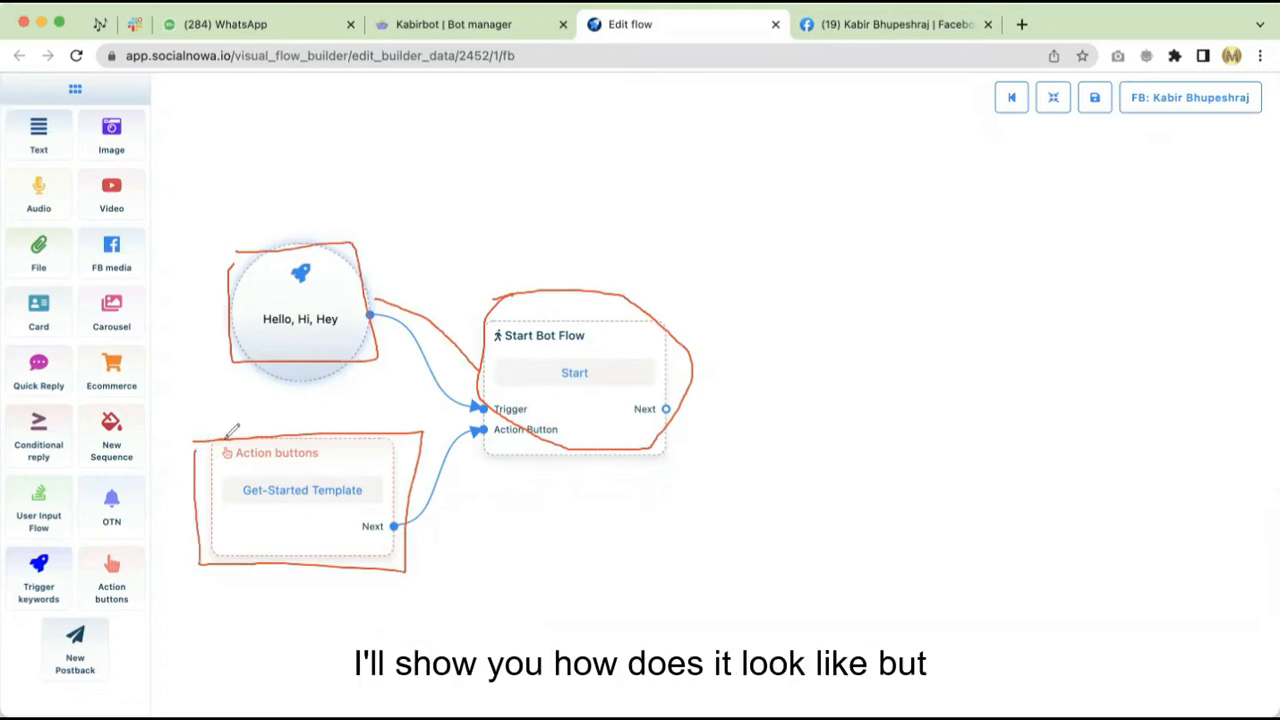
{"action": "key", "text": "e"}
{"action": "mouse_move", "coordinate": [640, 289]}
{"action": "left_mouse_down"}
{"action": "mouse_move", "coordinate": [378, 275]}
{"action": "mouse_move", "coordinate": [310, 575]}
{"action": "left_mouse_up"}
{"action": "key", "text": "Escape"}
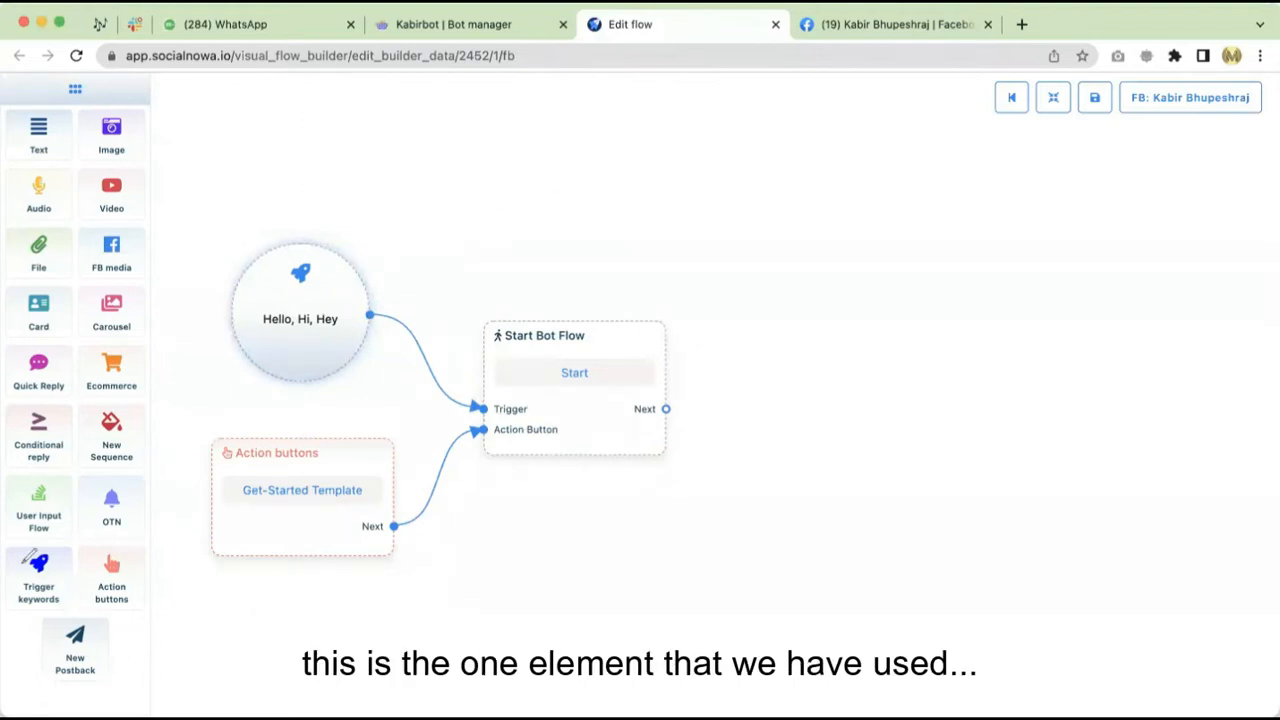
{"action": "mouse_move", "coordinate": [24, 553]}
{"action": "left_mouse_down"}
{"action": "mouse_move", "coordinate": [84, 574]}
{"action": "mouse_move", "coordinate": [28, 612]}
{"action": "mouse_move", "coordinate": [16, 558]}
{"action": "mouse_move", "coordinate": [280, 372]}
{"action": "mouse_move", "coordinate": [283, 393]}
{"action": "left_mouse_up"}
{"action": "mouse_move", "coordinate": [110, 545]}
{"action": "left_mouse_down"}
{"action": "mouse_move", "coordinate": [95, 585]}
{"action": "mouse_move", "coordinate": [183, 575]}
{"action": "mouse_move", "coordinate": [150, 545]}
{"action": "mouse_move", "coordinate": [215, 540]}
{"action": "mouse_move", "coordinate": [258, 505]}
{"action": "mouse_move", "coordinate": [287, 524]}
{"action": "left_mouse_up"}
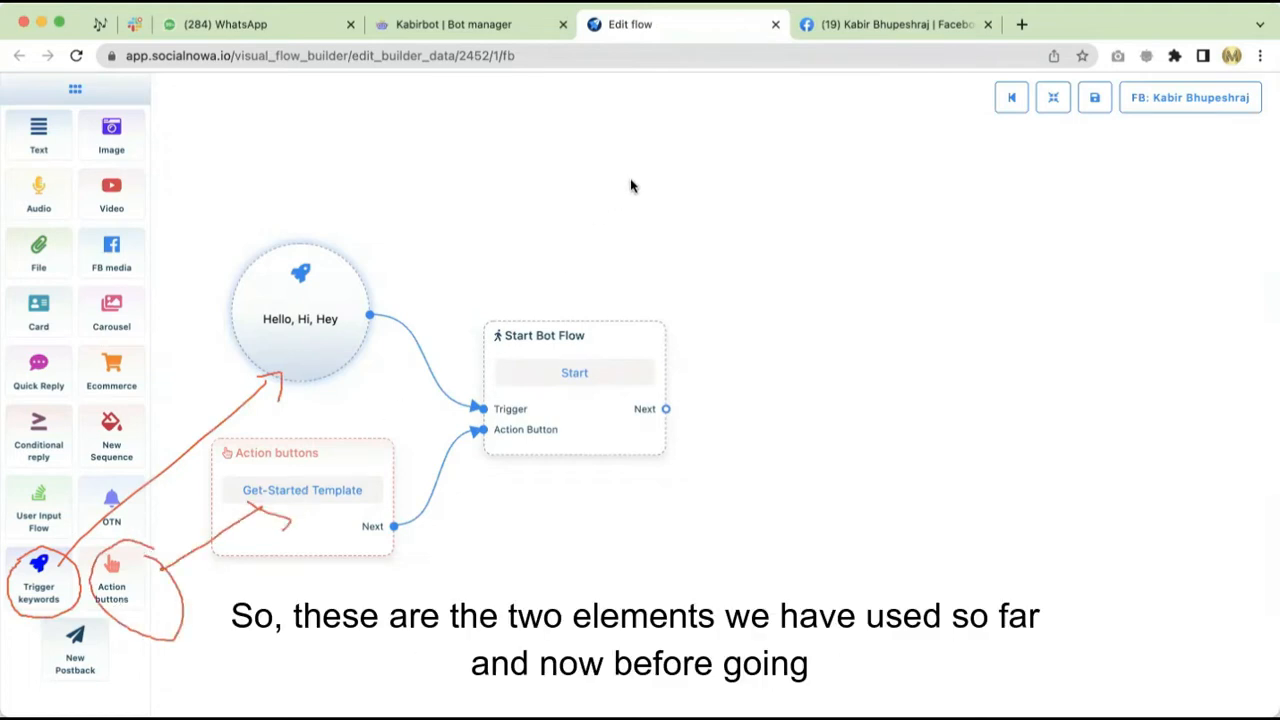
{"action": "left_click_drag", "start_coordinate": [93, 532], "coordinate": [163, 553]}
{"action": "mouse_move", "coordinate": [199, 396]}
{"action": "left_mouse_down"}
{"action": "mouse_move", "coordinate": [309, 376]}
{"action": "mouse_move", "coordinate": [234, 534]}
{"action": "left_mouse_up"}
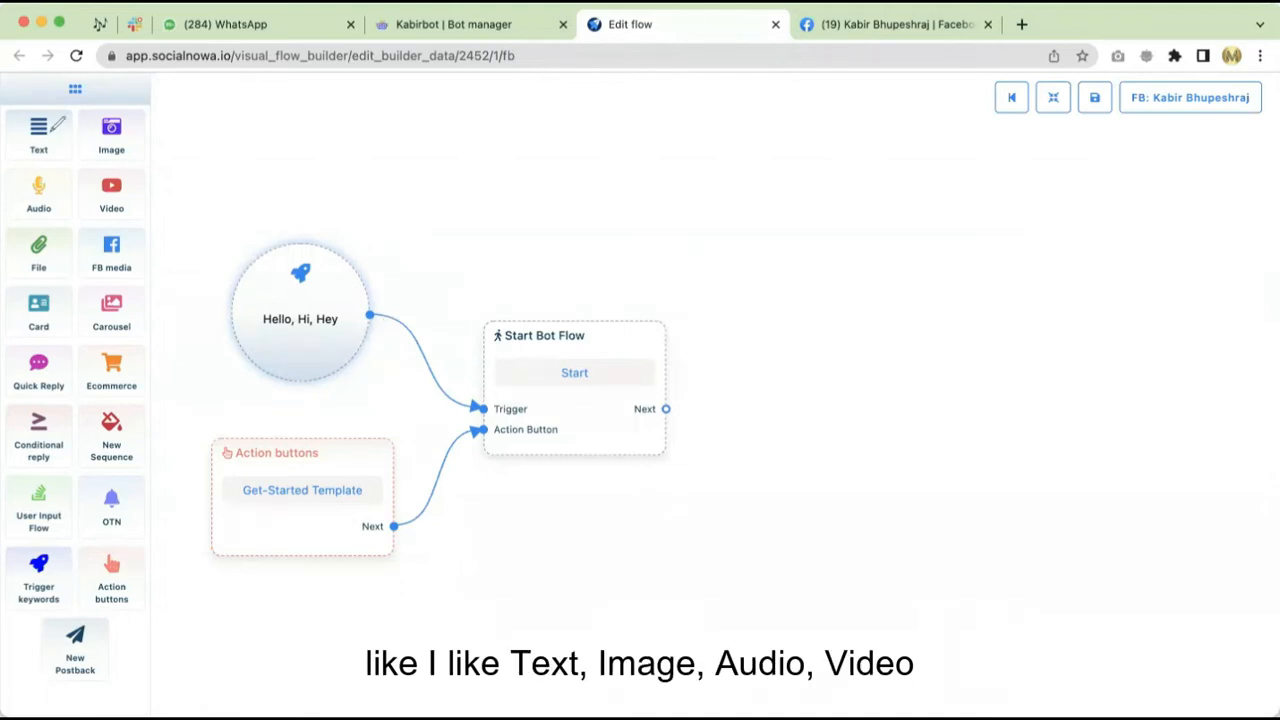
{"action": "mouse_move", "coordinate": [55, 119]}
{"action": "left_mouse_down"}
{"action": "mouse_move", "coordinate": [24, 112]}
{"action": "mouse_move", "coordinate": [45, 160]}
{"action": "mouse_move", "coordinate": [60, 117]}
{"action": "mouse_move", "coordinate": [145, 133]}
{"action": "left_mouse_up"}
{"action": "left_click_drag", "start_coordinate": [42, 210], "coordinate": [165, 170]}
{"action": "mouse_move", "coordinate": [30, 258]}
{"action": "left_mouse_down"}
{"action": "mouse_move", "coordinate": [70, 238]}
{"action": "mouse_move", "coordinate": [146, 231]}
{"action": "left_mouse_up"}
{"action": "left_click_drag", "start_coordinate": [14, 314], "coordinate": [92, 260]}
{"action": "left_click_drag", "start_coordinate": [98, 316], "coordinate": [142, 286]}
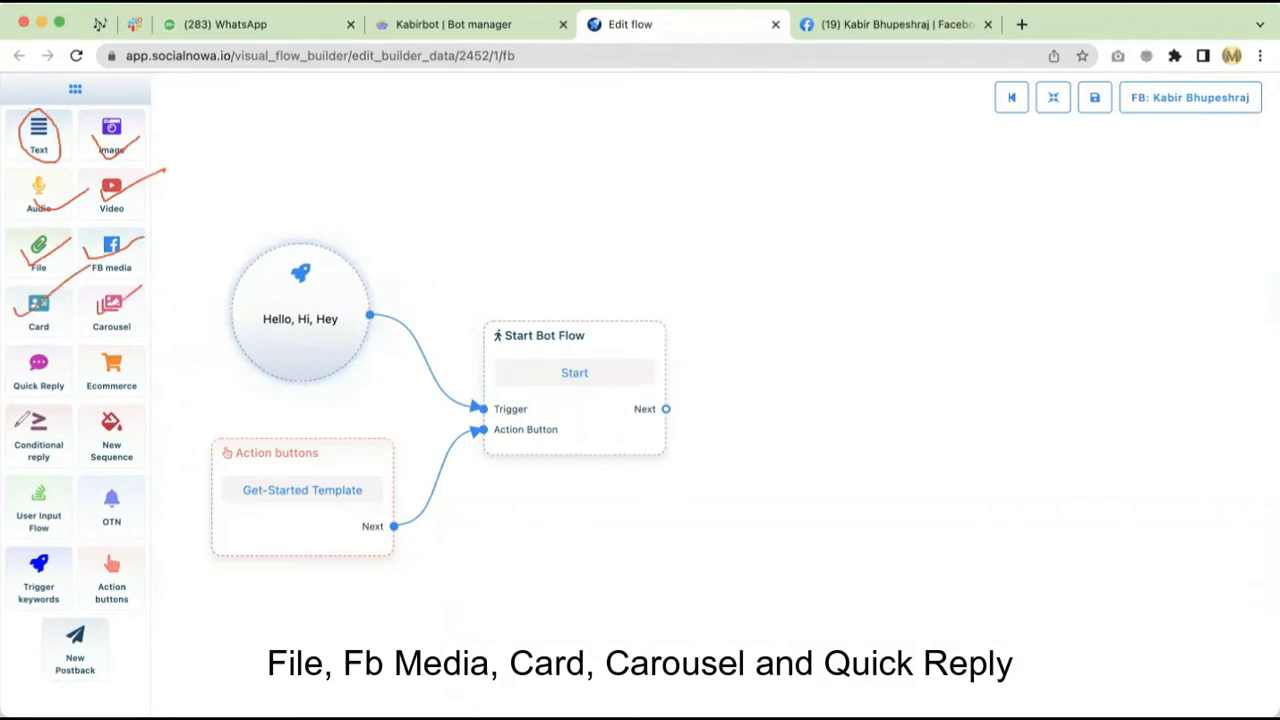
{"action": "left_click_drag", "start_coordinate": [26, 369], "coordinate": [76, 340]}
{"action": "mouse_move", "coordinate": [170, 108]}
{"action": "left_mouse_down"}
{"action": "mouse_move", "coordinate": [184, 278]}
{"action": "mouse_move", "coordinate": [166, 338]}
{"action": "mouse_move", "coordinate": [90, 345]}
{"action": "mouse_move", "coordinate": [73, 378]}
{"action": "mouse_move", "coordinate": [16, 400]}
{"action": "mouse_move", "coordinate": [8, 110]}
{"action": "mouse_move", "coordinate": [146, 88]}
{"action": "mouse_move", "coordinate": [174, 102]}
{"action": "left_mouse_up"}
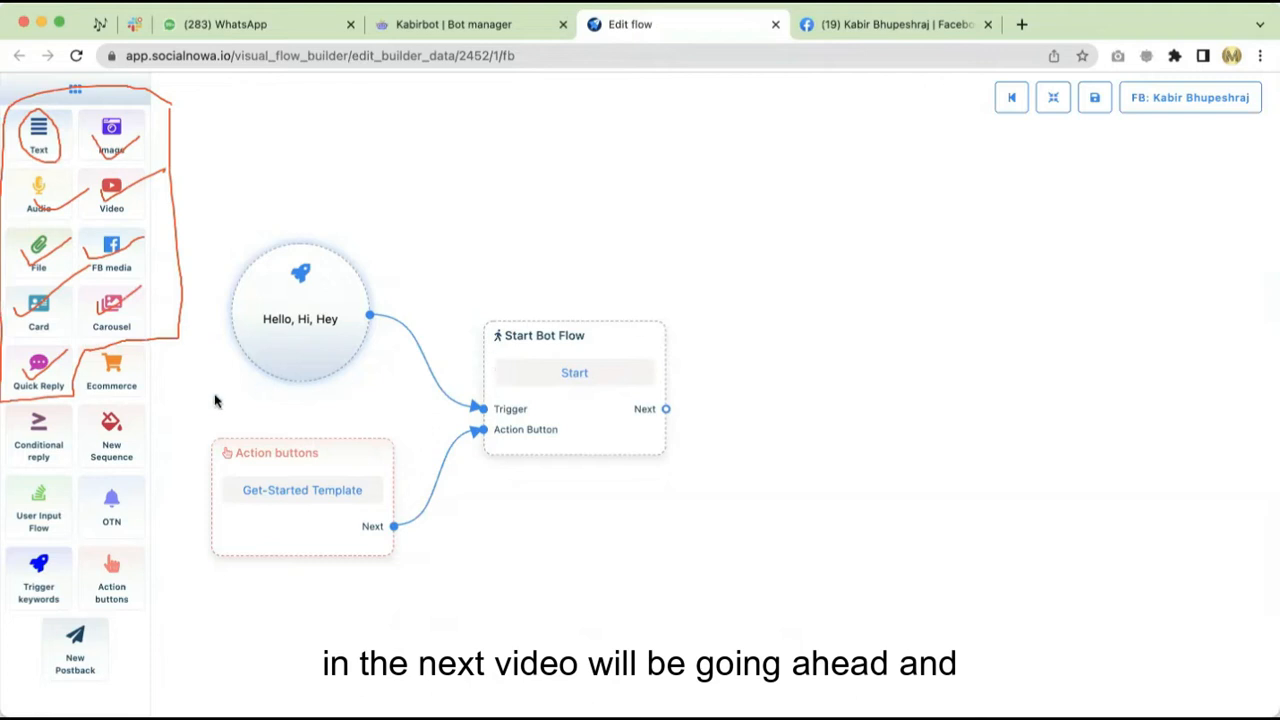
{"action": "mouse_move", "coordinate": [88, 358]}
{"action": "left_mouse_down"}
{"action": "mouse_move", "coordinate": [88, 393]}
{"action": "mouse_move", "coordinate": [156, 352]}
{"action": "mouse_move", "coordinate": [158, 545]}
{"action": "mouse_move", "coordinate": [8, 545]}
{"action": "mouse_move", "coordinate": [10, 404]}
{"action": "mouse_move", "coordinate": [90, 404]}
{"action": "left_mouse_up"}
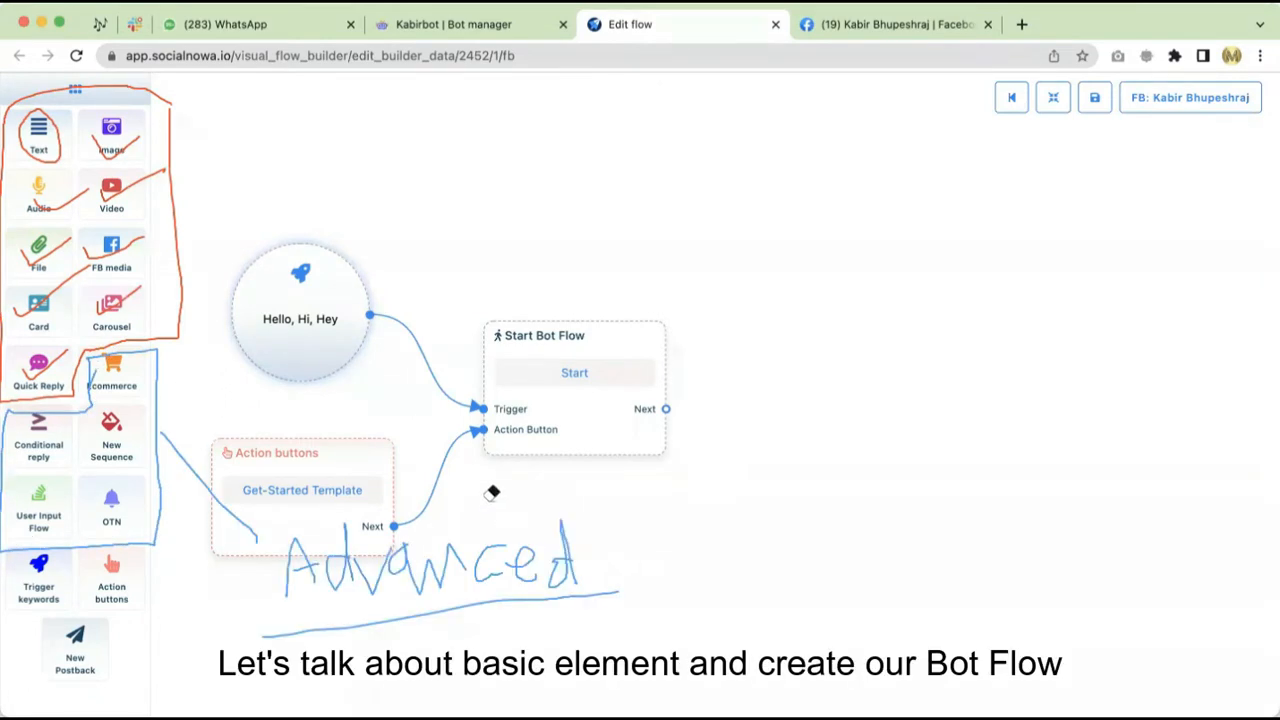
Step: Reposition the trigger keywords node and the Start Bot Flow node slightly on the canvas
{"action": "mouse_move", "coordinate": [491, 491]}
{"action": "left_mouse_down"}
{"action": "mouse_move", "coordinate": [400, 580]}
{"action": "mouse_move", "coordinate": [217, 471]}
{"action": "mouse_move", "coordinate": [224, 548]}
{"action": "mouse_move", "coordinate": [526, 570]}
{"action": "mouse_move", "coordinate": [316, 593]}
{"action": "mouse_move", "coordinate": [47, 507]}
{"action": "mouse_move", "coordinate": [90, 370]}
{"action": "mouse_move", "coordinate": [40, 345]}
{"action": "mouse_move", "coordinate": [110, 200]}
{"action": "mouse_move", "coordinate": [78, 175]}
{"action": "left_mouse_up"}
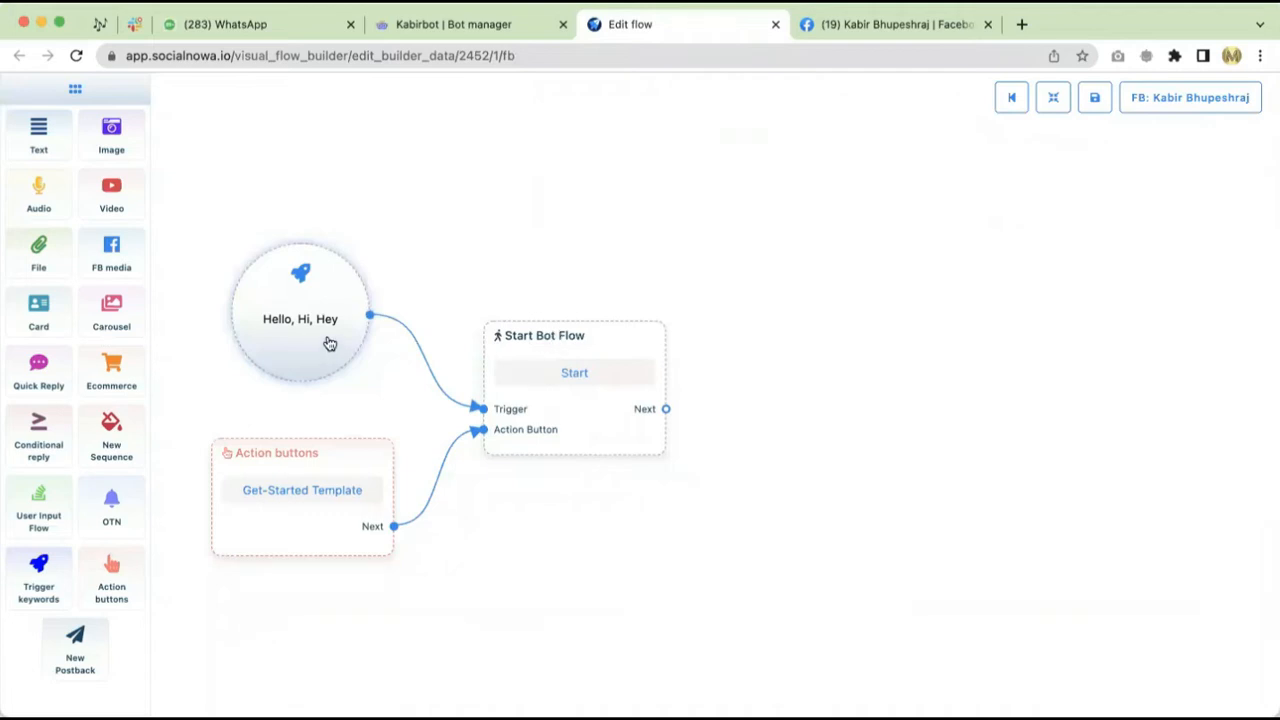
{"action": "left_click_drag", "start_coordinate": [289, 354], "coordinate": [281, 361]}
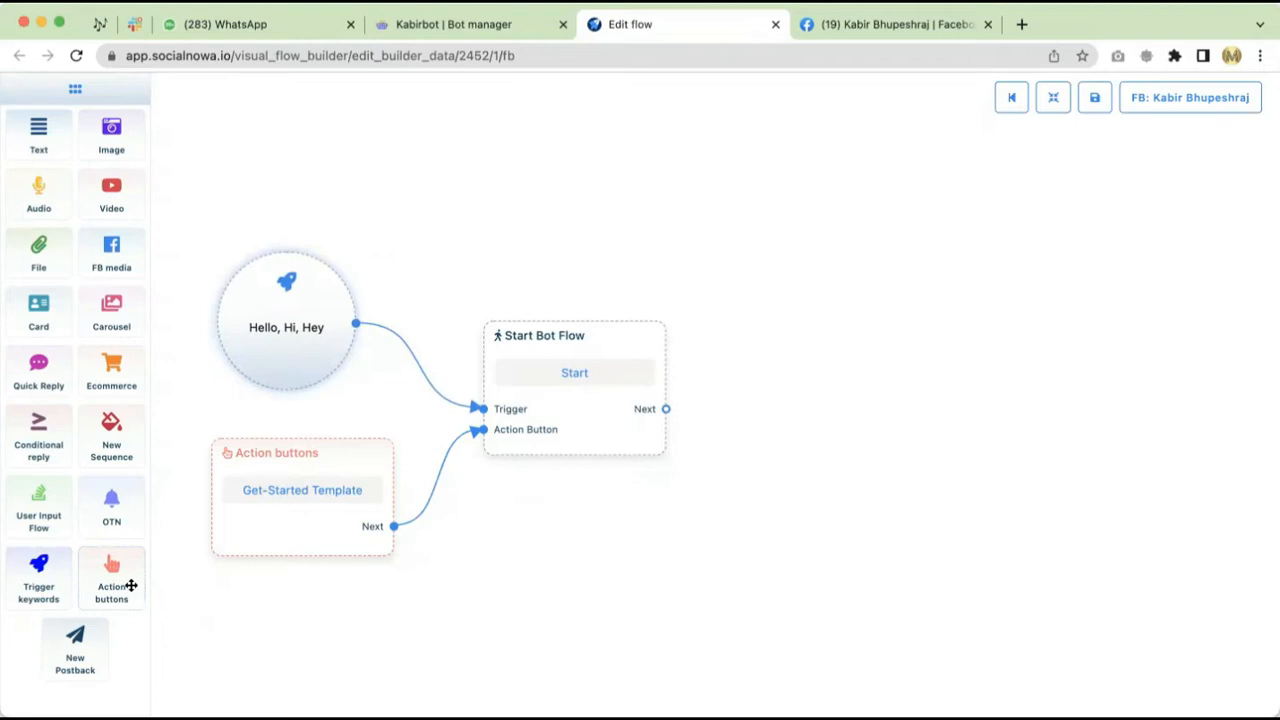
{"action": "left_click_drag", "start_coordinate": [623, 424], "coordinate": [614, 436]}
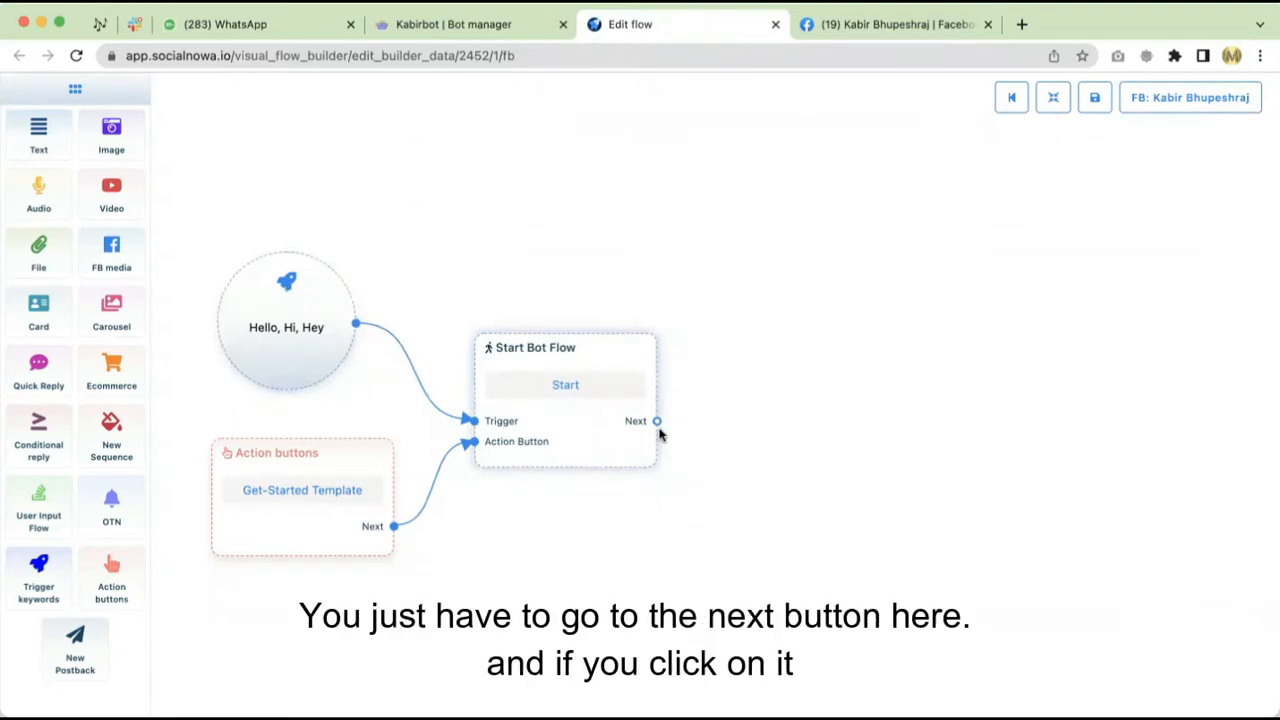
Step: Add a Text element beside the Start Bot Flow node and connect the node's Next output to its Reply input
{"action": "left_click_drag", "start_coordinate": [657, 422], "coordinate": [749, 314]}
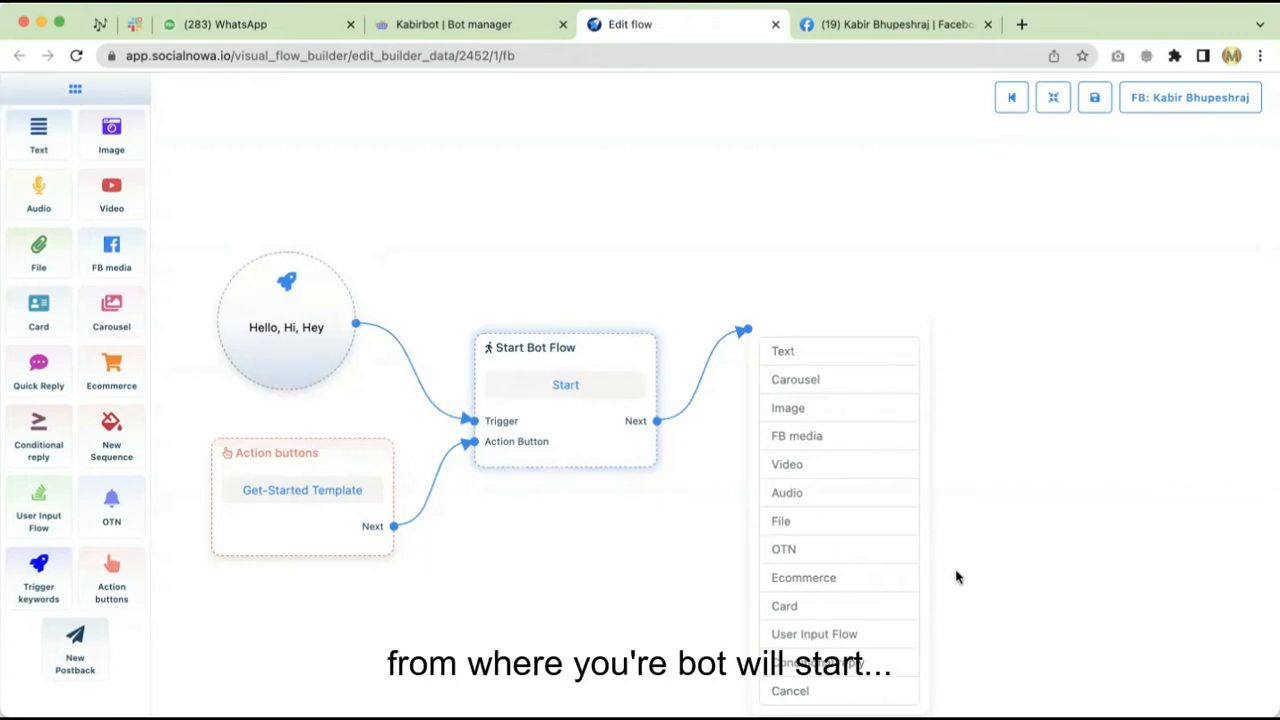
{"action": "left_click", "coordinate": [802, 692]}
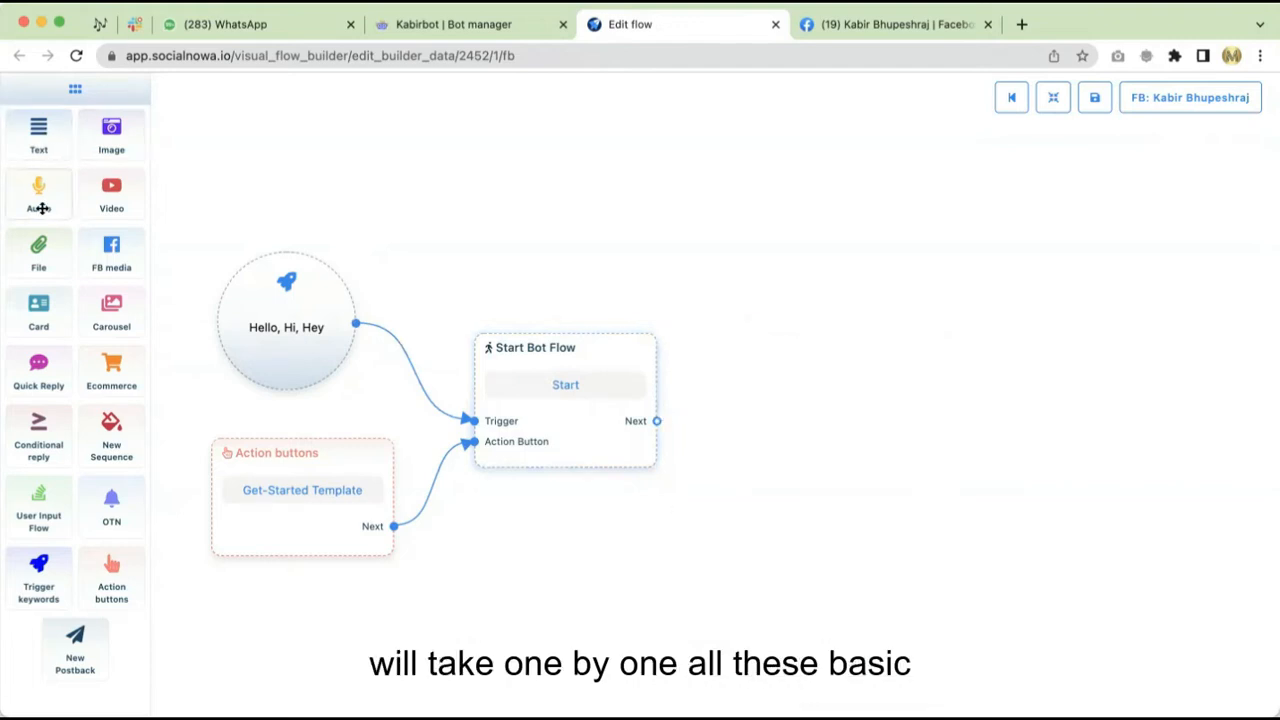
{"action": "left_click_drag", "start_coordinate": [38, 128], "coordinate": [800, 342]}
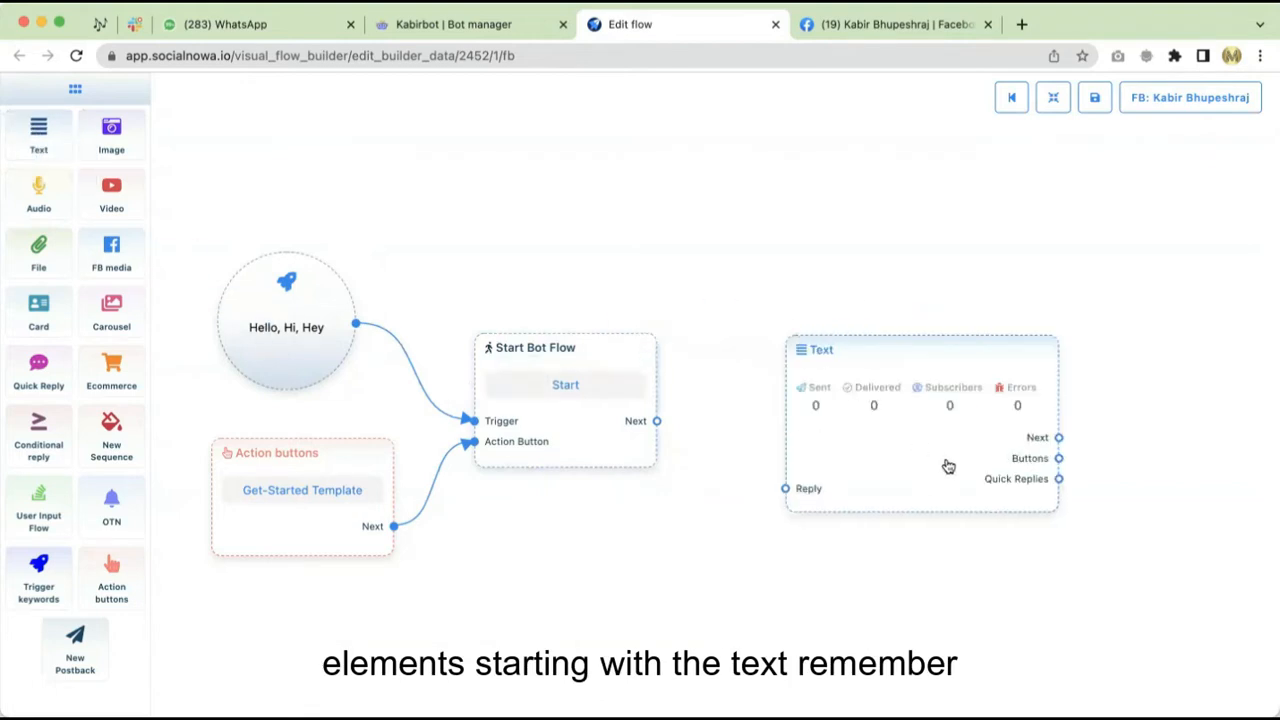
{"action": "left_click_drag", "start_coordinate": [908, 440], "coordinate": [835, 389]}
{"action": "left_click_drag", "start_coordinate": [604, 347], "coordinate": [563, 325]}
{"action": "left_click_drag", "start_coordinate": [863, 394], "coordinate": [847, 376]}
{"action": "left_click_drag", "start_coordinate": [615, 398], "coordinate": [696, 413]}
Step: Configure the Text element's reply as "Hi, #LEAD_USER_FIRST_NAME# How May I help You?" with typing on display enabled and a 1 sec delay
{"action": "left_click", "coordinate": [852, 376]}
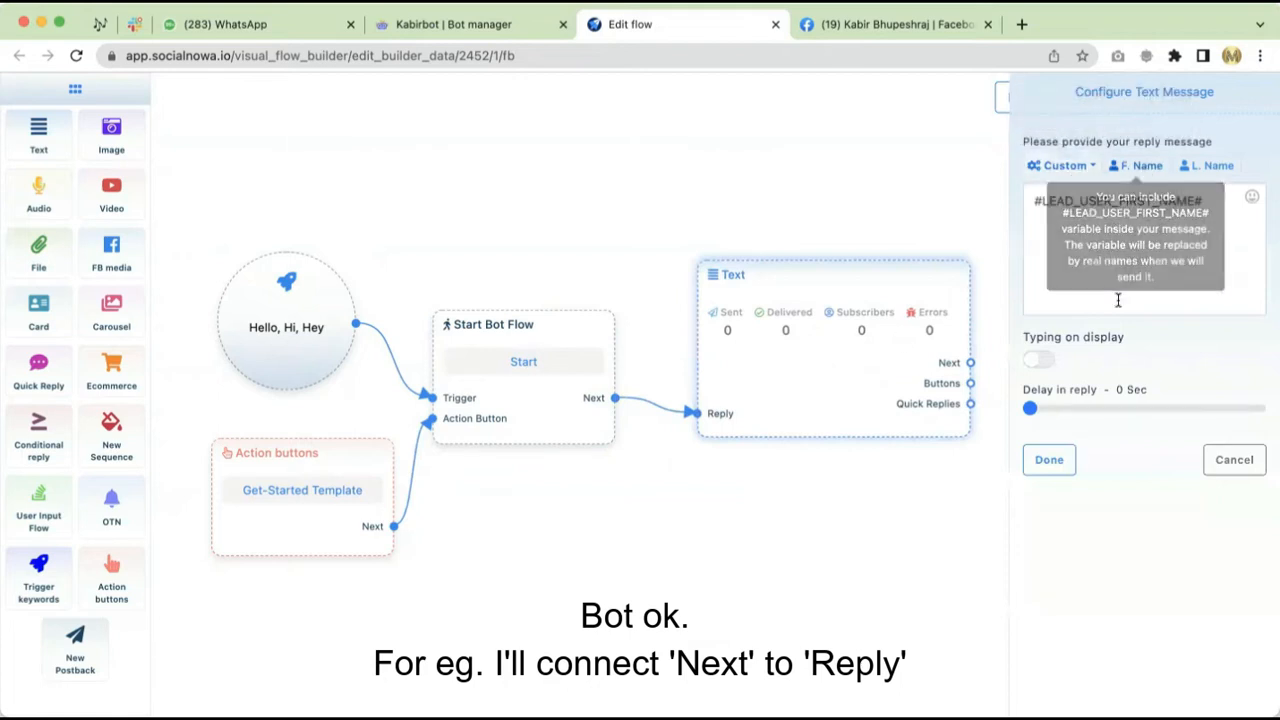
{"action": "type", "text": "Hi,"}
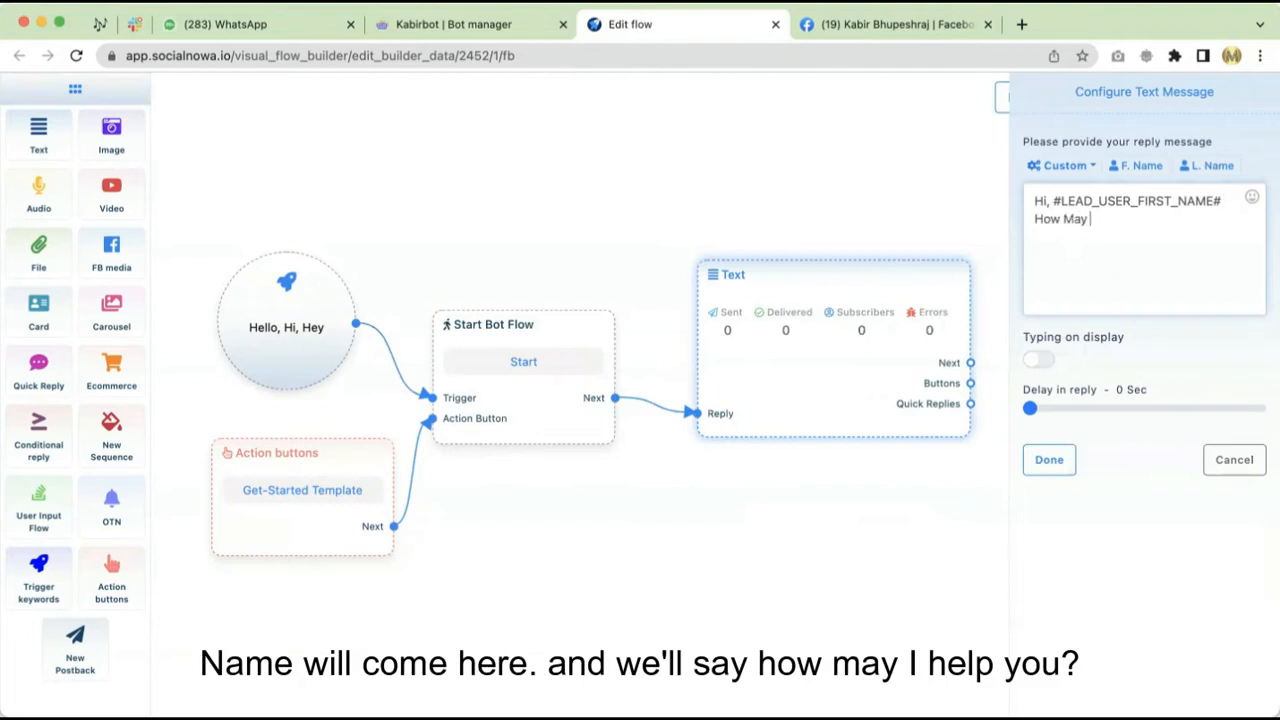
{"action": "type", "text": "p"}
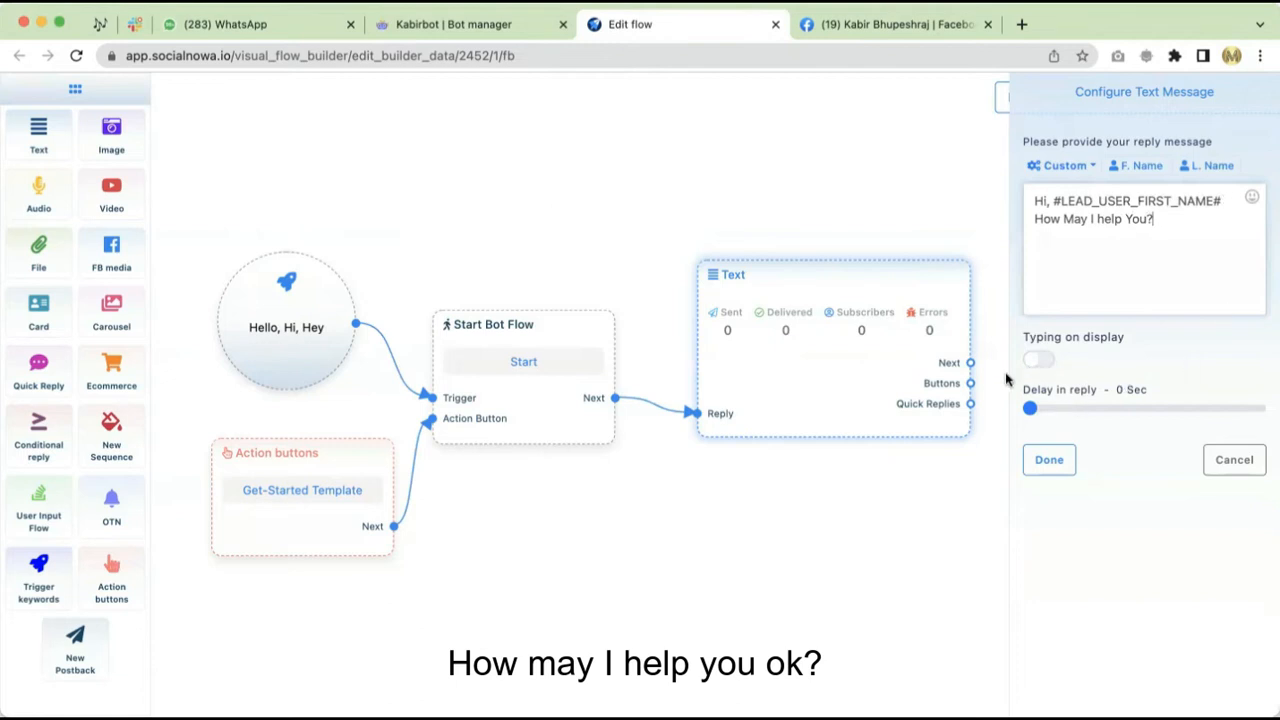
{"action": "left_click", "coordinate": [1040, 362]}
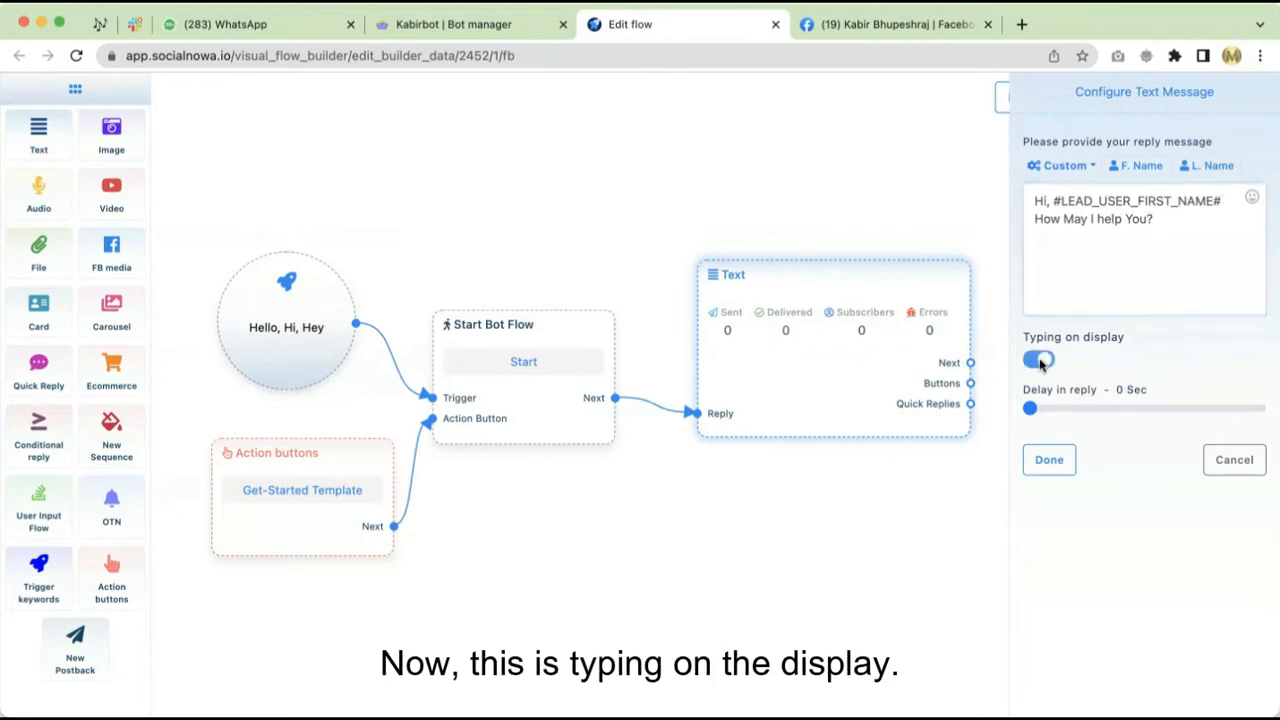
{"action": "left_click_drag", "start_coordinate": [1040, 413], "coordinate": [1036, 409]}
{"action": "left_click", "coordinate": [1056, 465]}
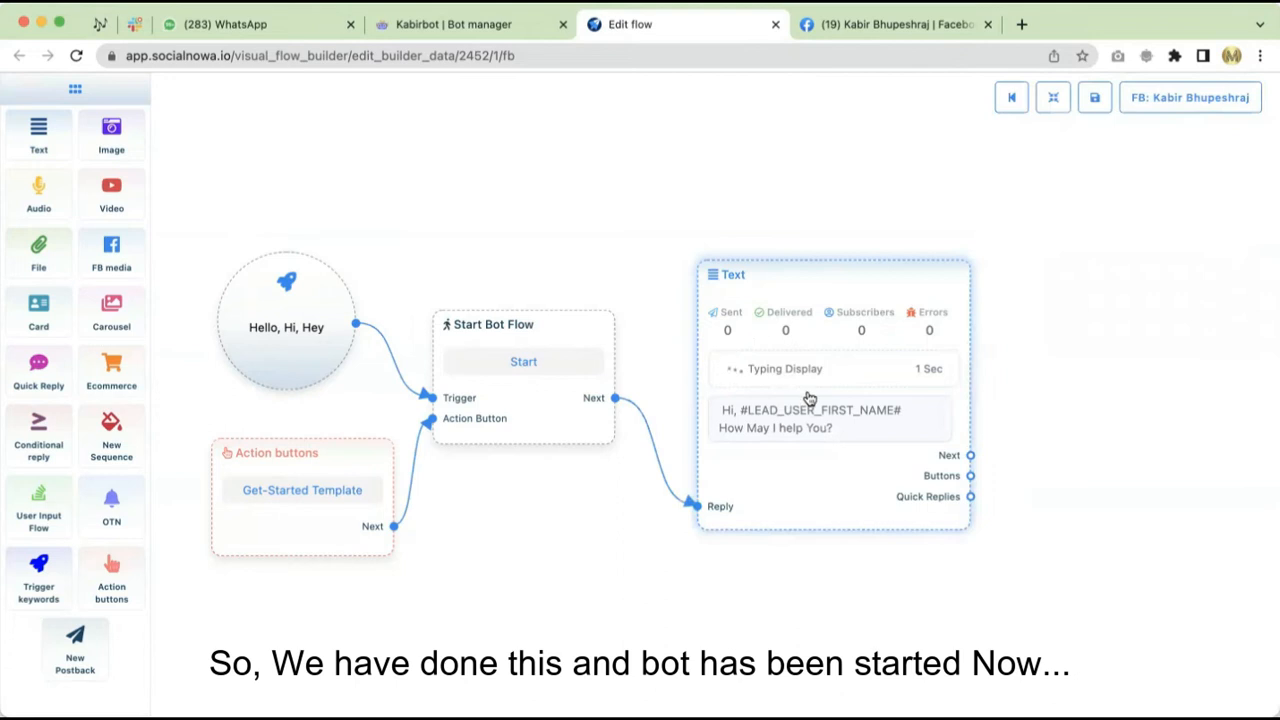
Step: Move the Text element higher on the canvas and place a new Image element below it
{"action": "left_click_drag", "start_coordinate": [829, 285], "coordinate": [828, 245]}
{"action": "left_click_drag", "start_coordinate": [940, 577], "coordinate": [576, 637]}
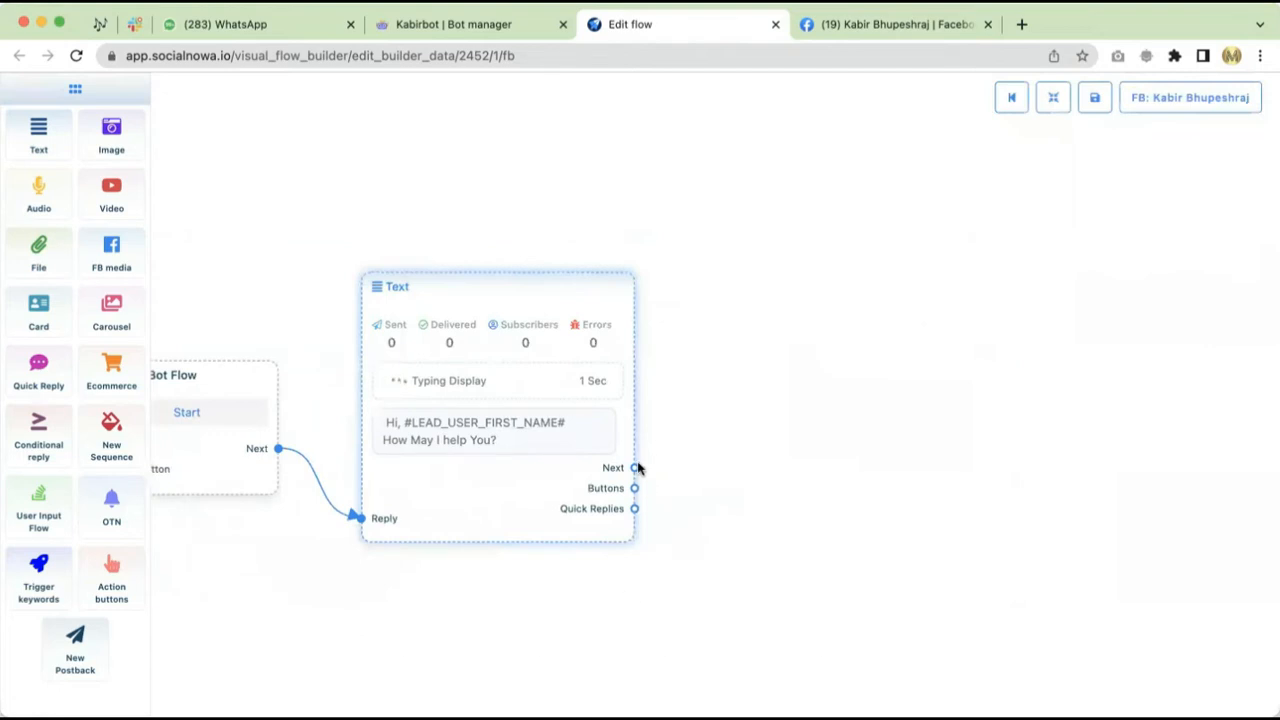
{"action": "left_click_drag", "start_coordinate": [636, 471], "coordinate": [769, 352]}
{"action": "left_click_drag", "start_coordinate": [1065, 527], "coordinate": [1054, 470]}
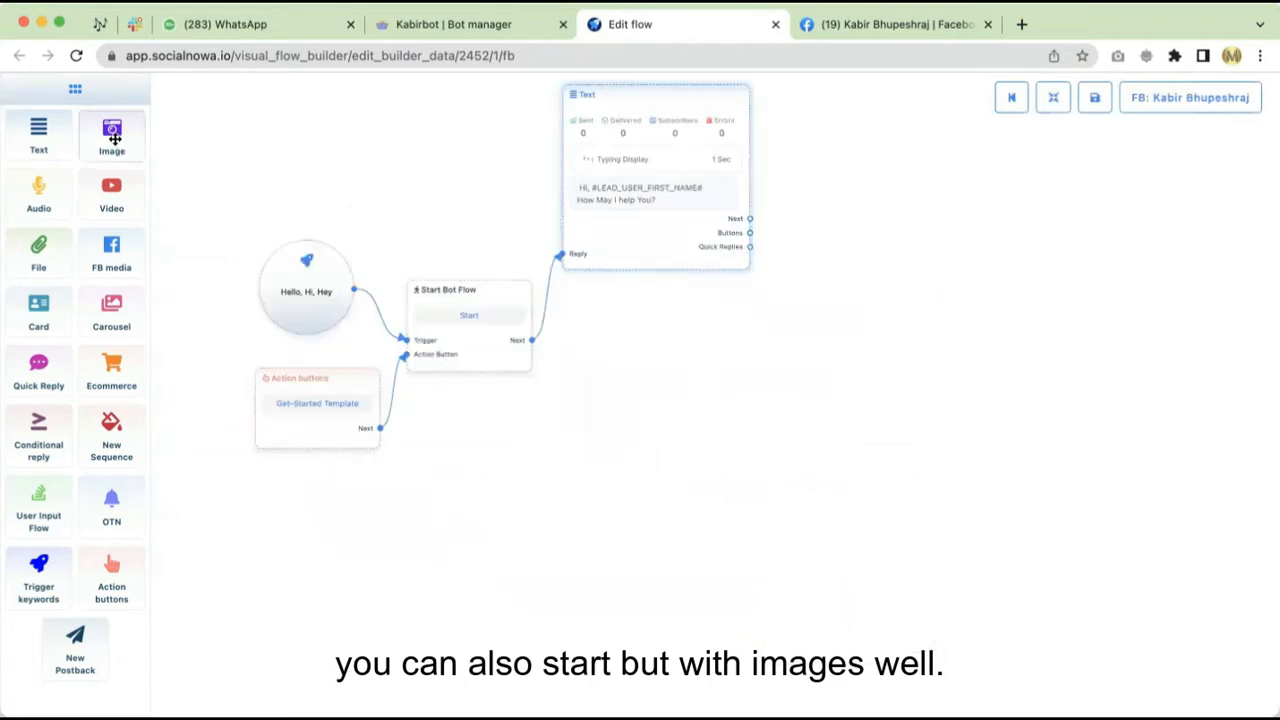
{"action": "left_click_drag", "start_coordinate": [113, 139], "coordinate": [640, 335]}
{"action": "left_click_drag", "start_coordinate": [703, 371], "coordinate": [640, 346]}
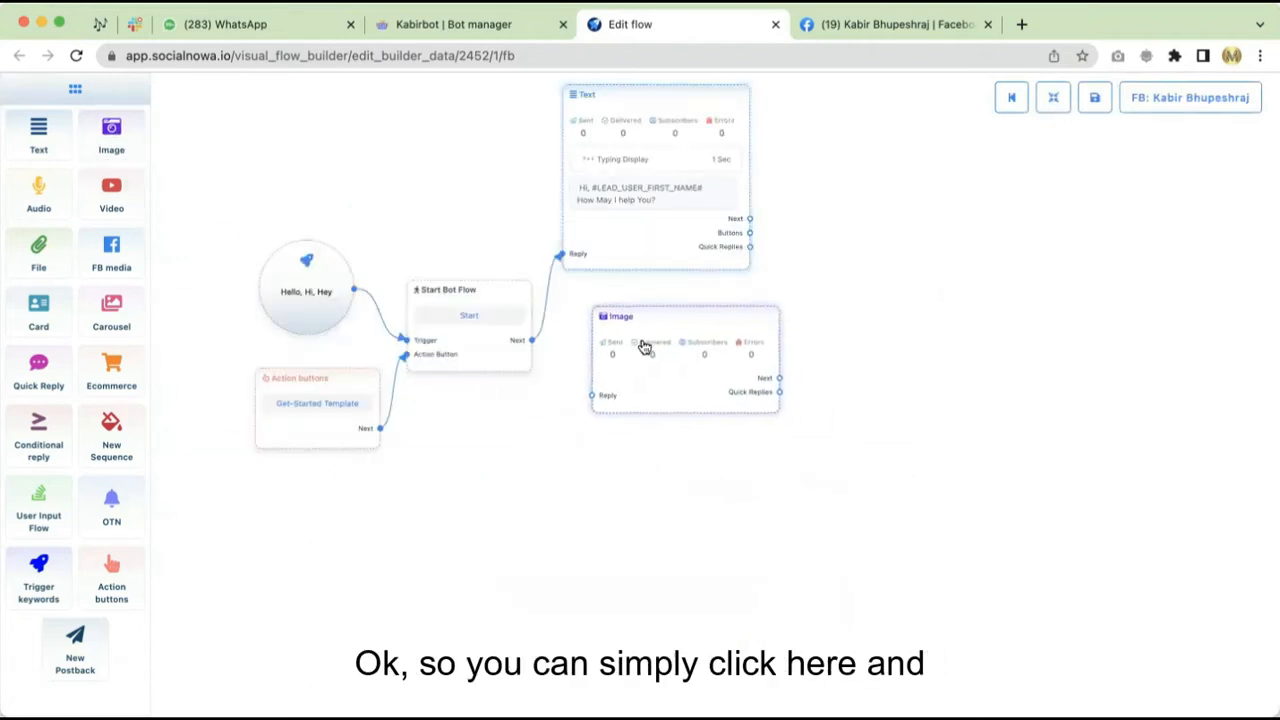
Step: Upload a portrait photo to the Image element with a 1 sec delay and typing on display off, and connect Start Bot Flow's Next to it
{"action": "left_click", "coordinate": [669, 390]}
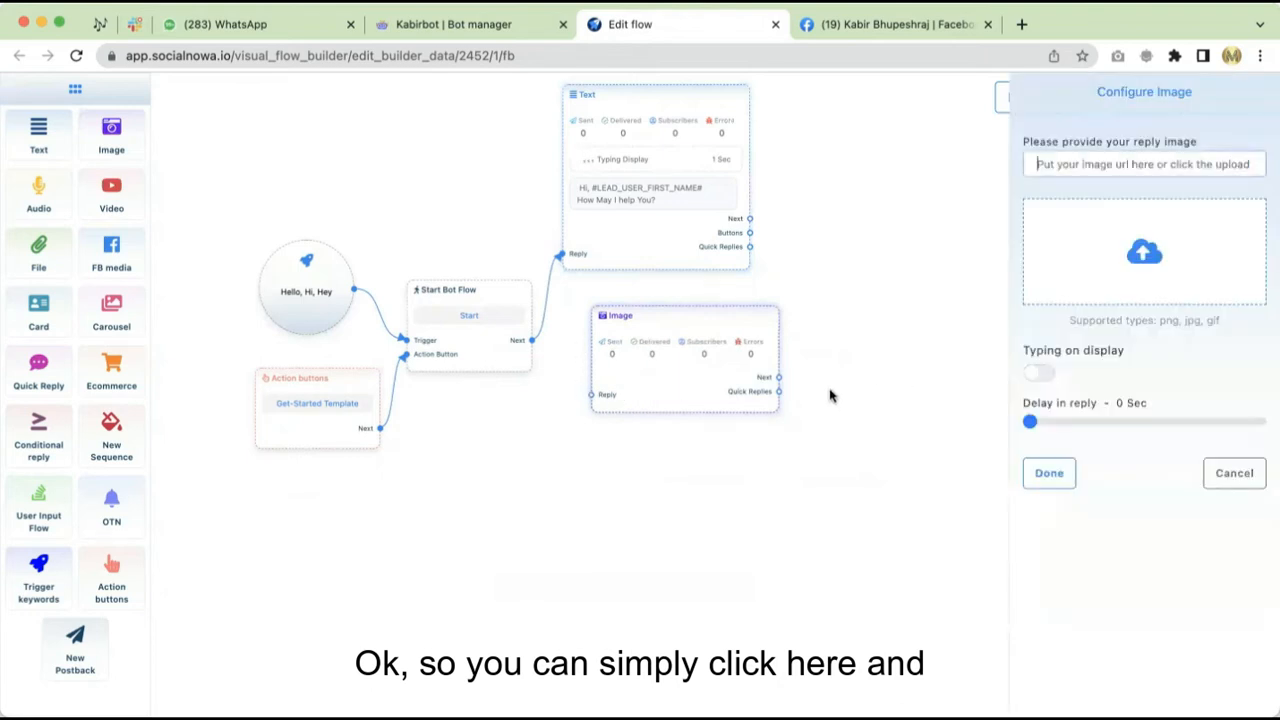
{"action": "left_click", "coordinate": [1135, 170]}
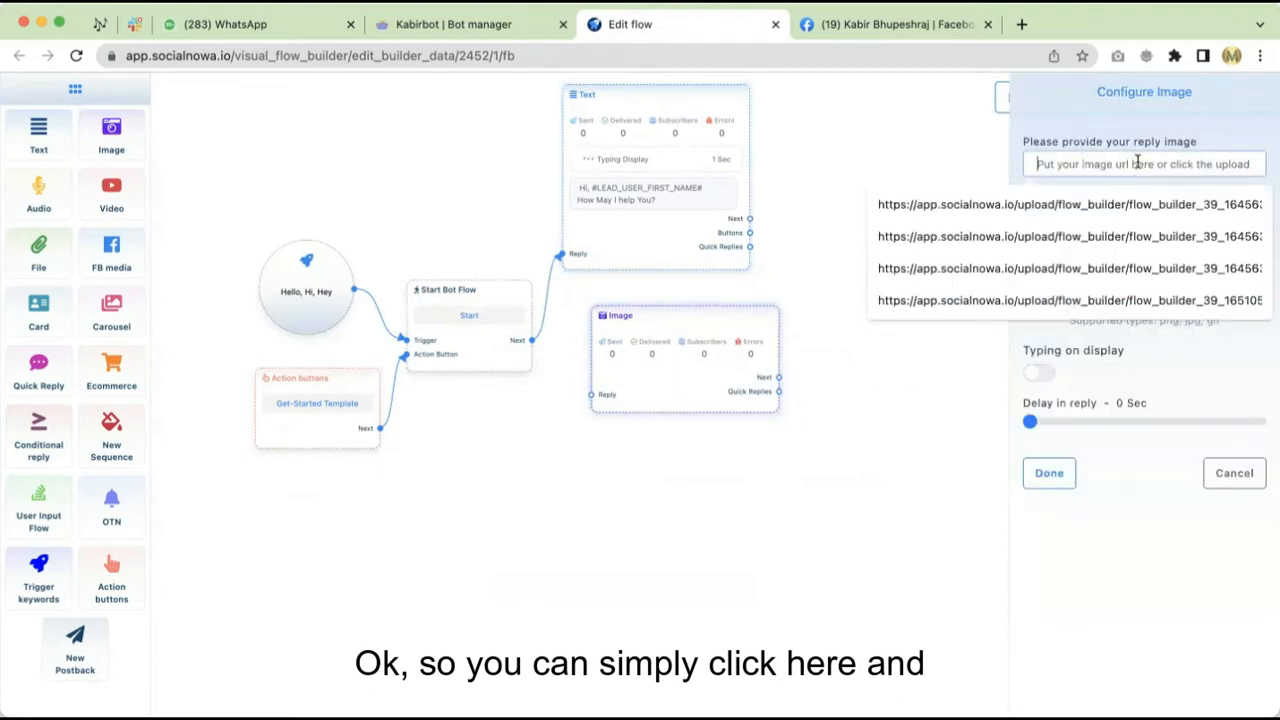
{"action": "left_click", "coordinate": [935, 421]}
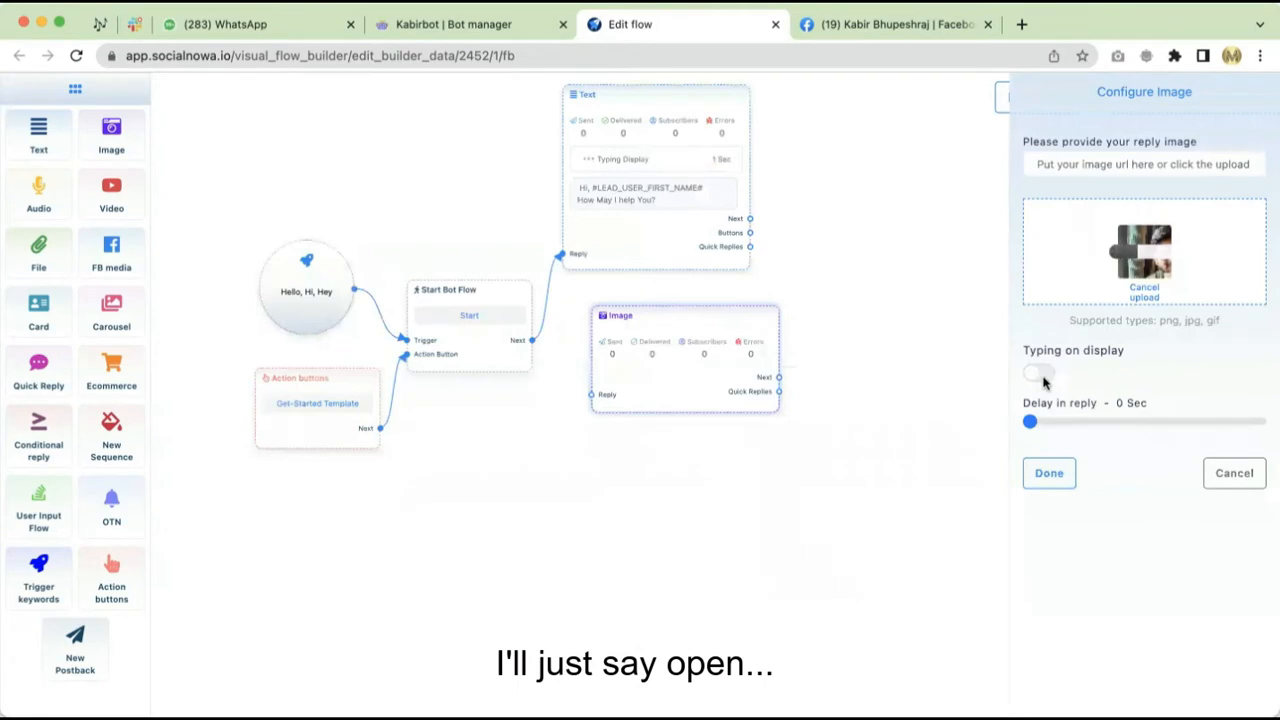
{"action": "left_click", "coordinate": [1038, 375]}
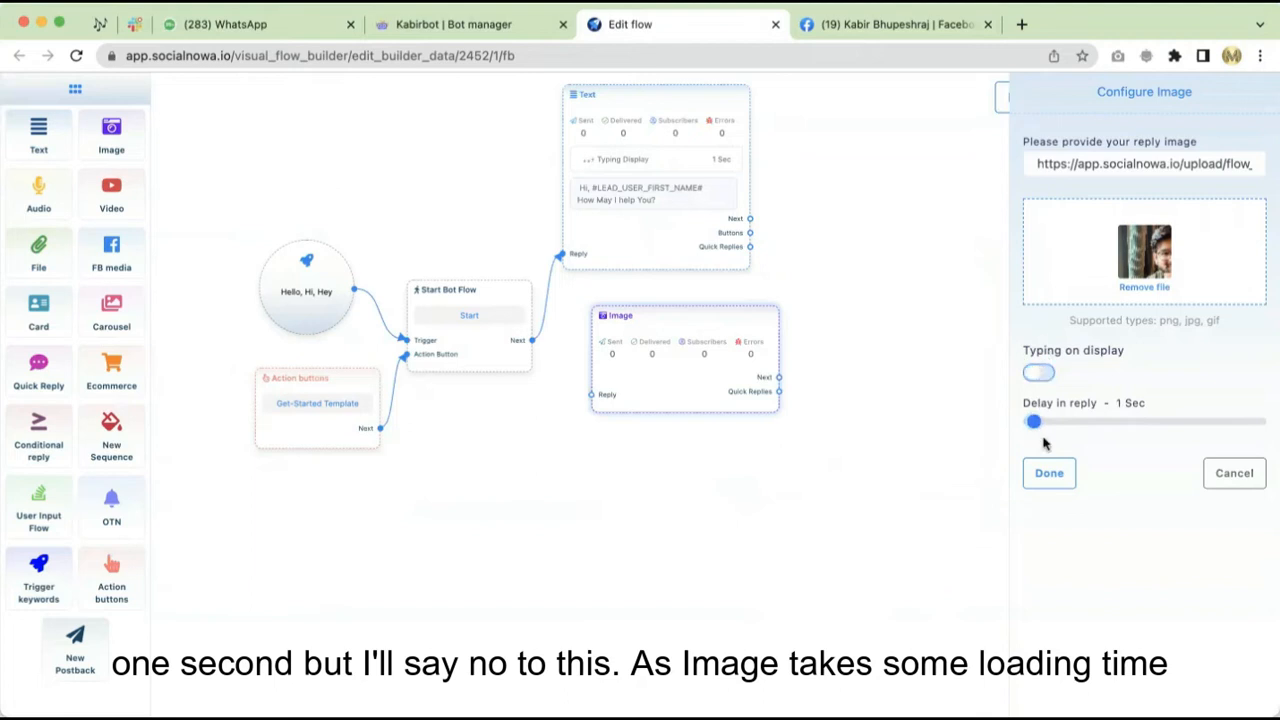
{"action": "left_click", "coordinate": [1038, 373]}
{"action": "left_click", "coordinate": [1049, 473]}
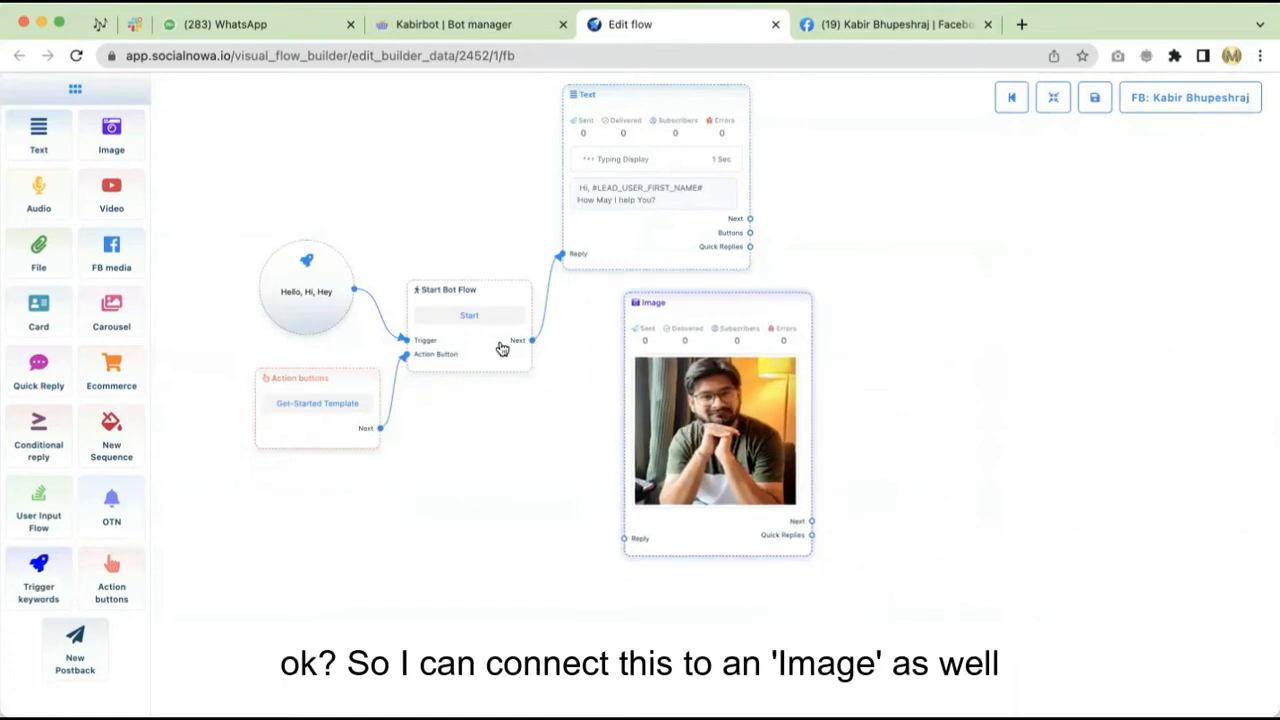
{"action": "left_click_drag", "start_coordinate": [534, 344], "coordinate": [621, 540]}
{"action": "left_click_drag", "start_coordinate": [691, 410], "coordinate": [641, 398]}
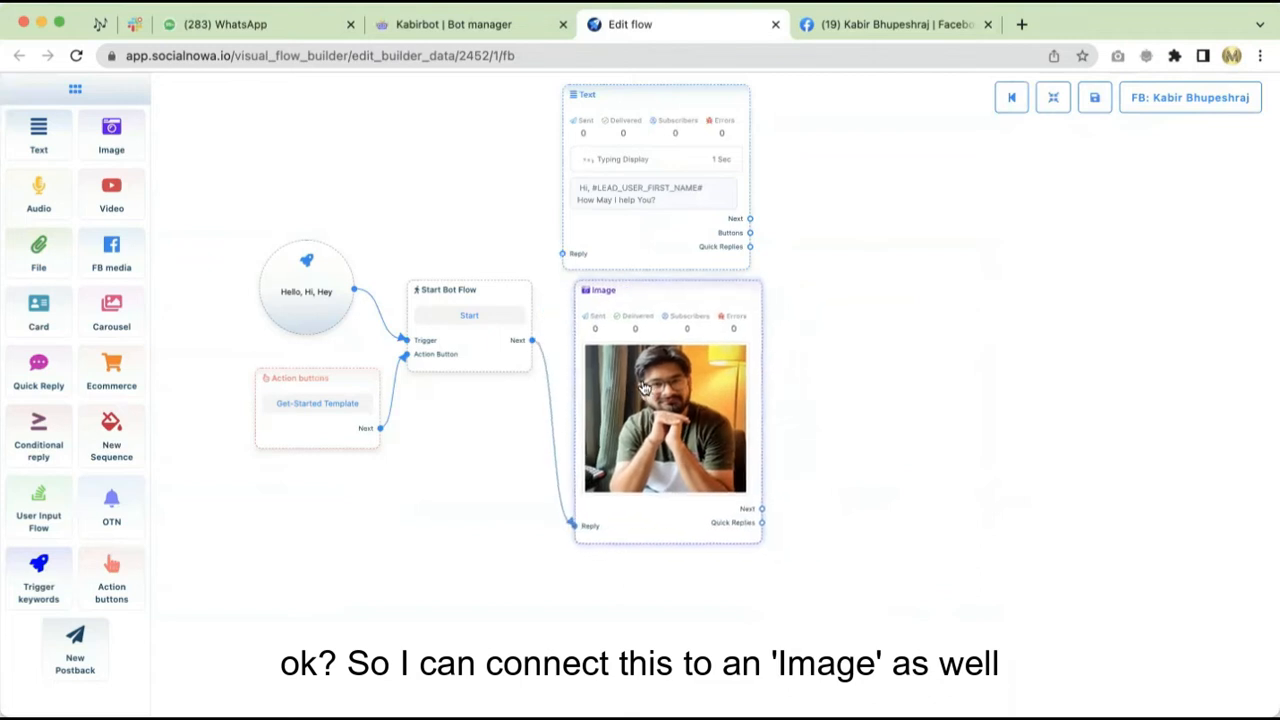
Step: Add an Audio element directly below the Image element
{"action": "left_click_drag", "start_coordinate": [829, 624], "coordinate": [823, 450]}
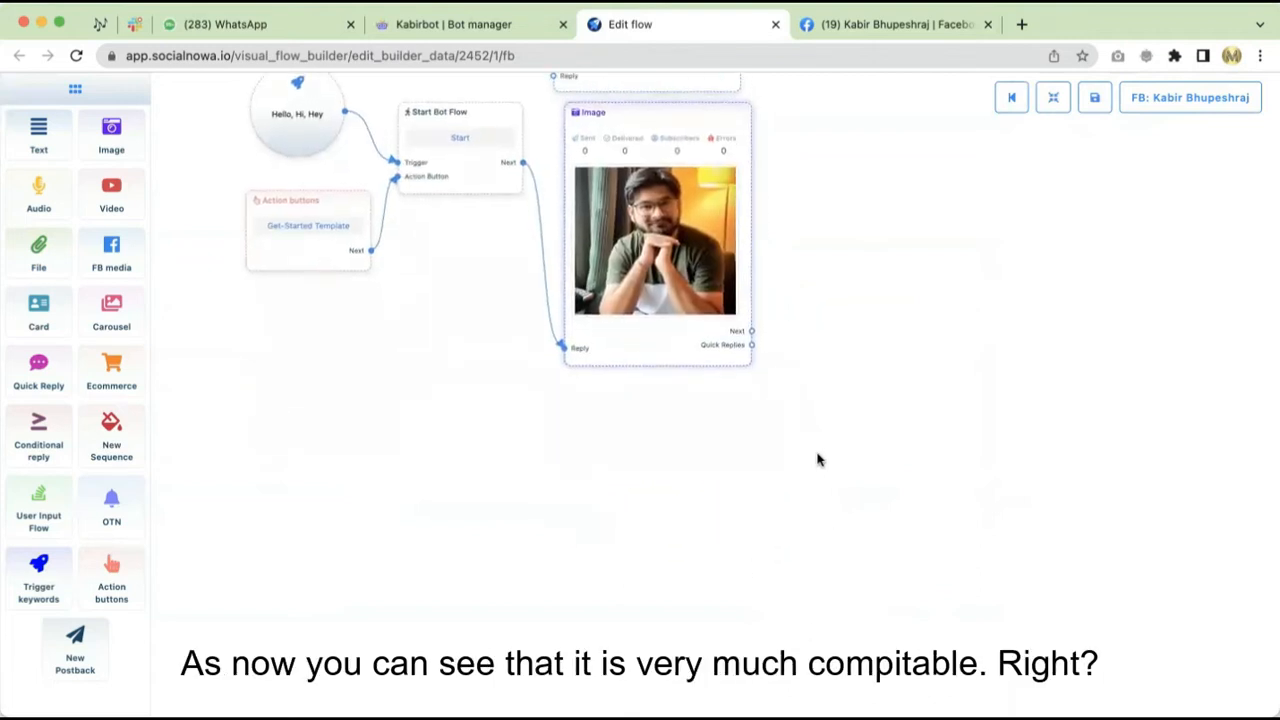
{"action": "mouse_move", "coordinate": [656, 557]}
{"action": "left_mouse_down"}
{"action": "mouse_move", "coordinate": [672, 510]}
{"action": "mouse_move", "coordinate": [669, 540]}
{"action": "left_mouse_up"}
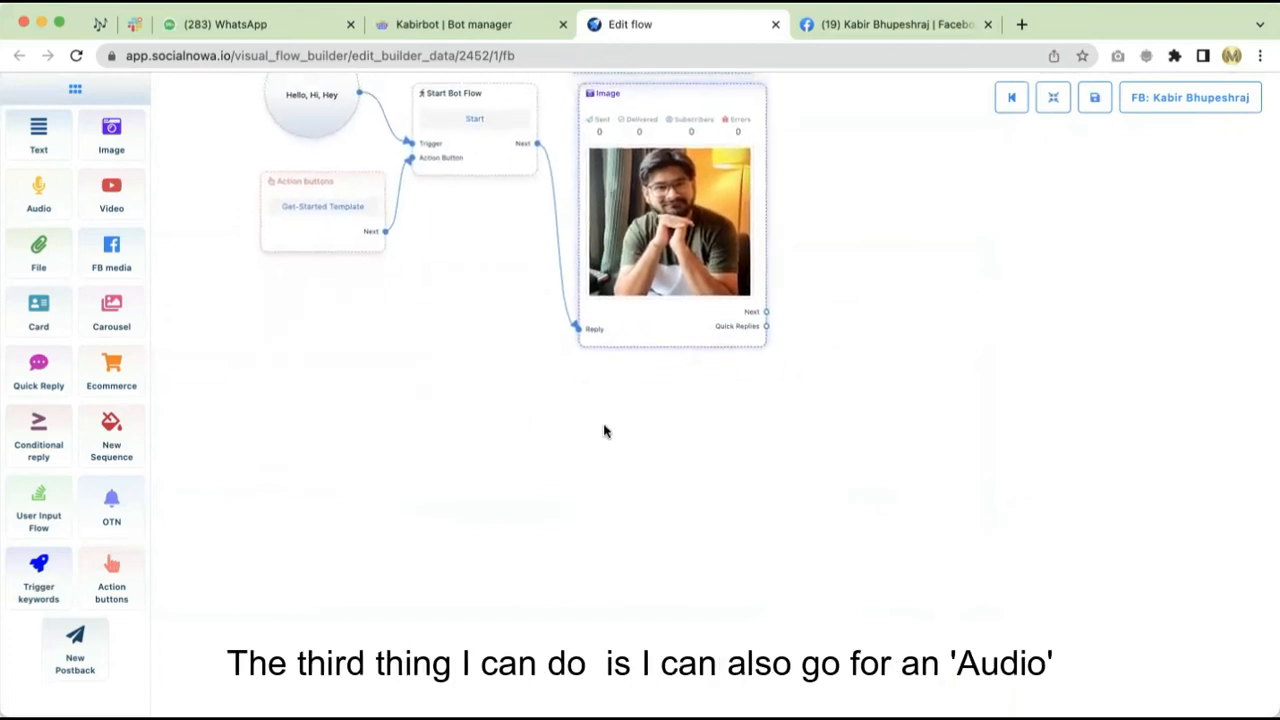
{"action": "left_click_drag", "start_coordinate": [37, 185], "coordinate": [649, 398]}
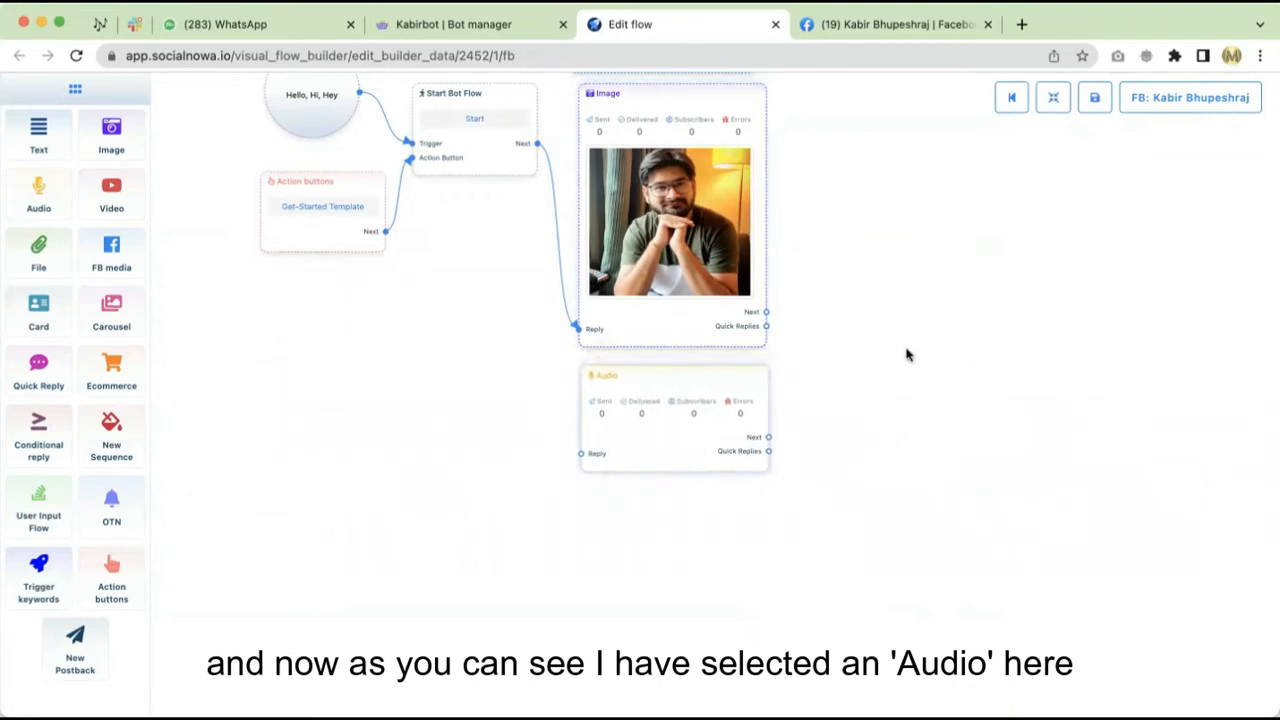
{"action": "scroll", "coordinate": [908, 357], "scroll_direction": "up", "scroll_amount": 1}
{"action": "scroll", "coordinate": [908, 375], "scroll_direction": "down", "scroll_amount": 4}
{"action": "left_click_drag", "start_coordinate": [911, 362], "coordinate": [746, 525]}
{"action": "scroll", "coordinate": [763, 457], "scroll_direction": "up", "scroll_amount": 5}
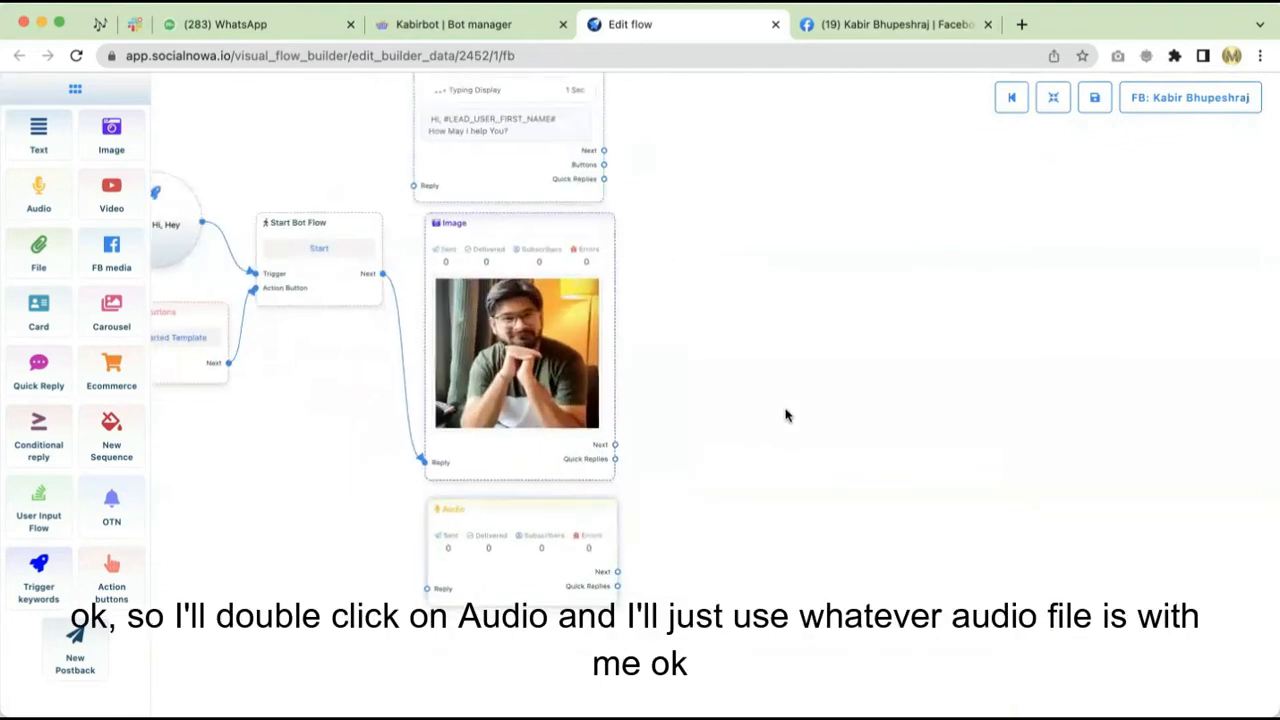
{"action": "left_click_drag", "start_coordinate": [785, 413], "coordinate": [916, 315]}
{"action": "double_click", "coordinate": [665, 470]}
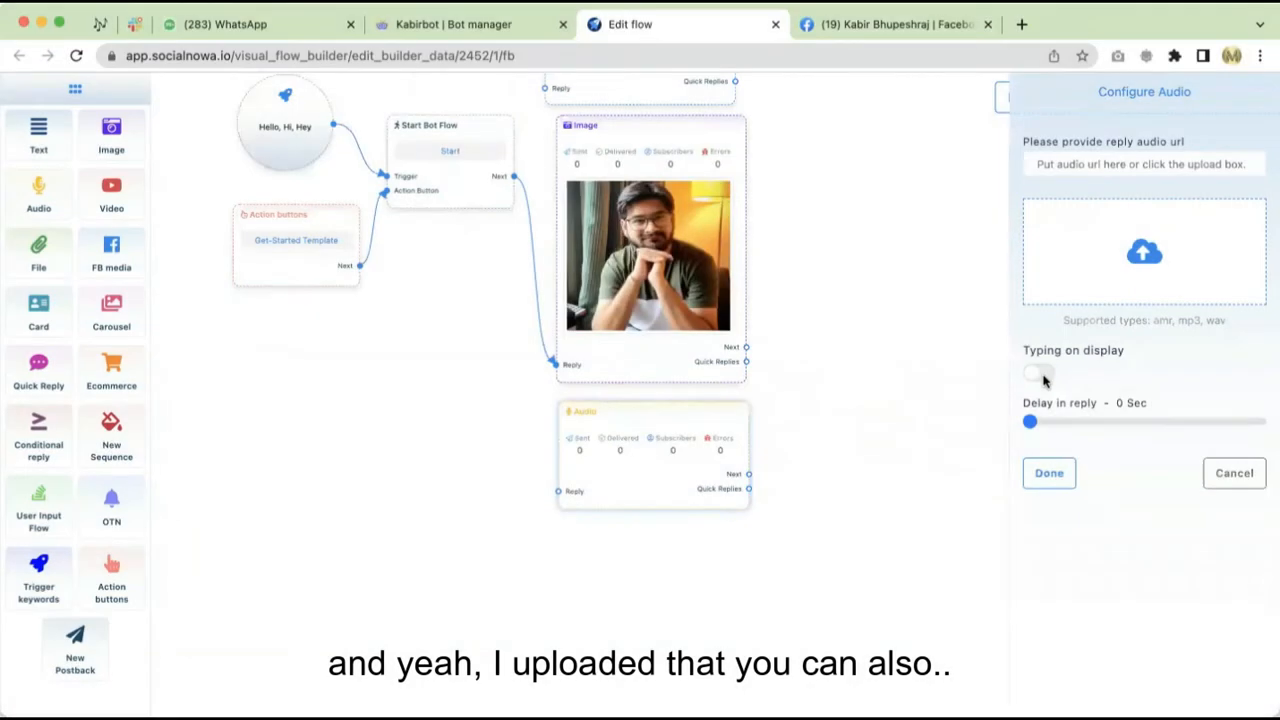
{"action": "left_click", "coordinate": [1037, 374]}
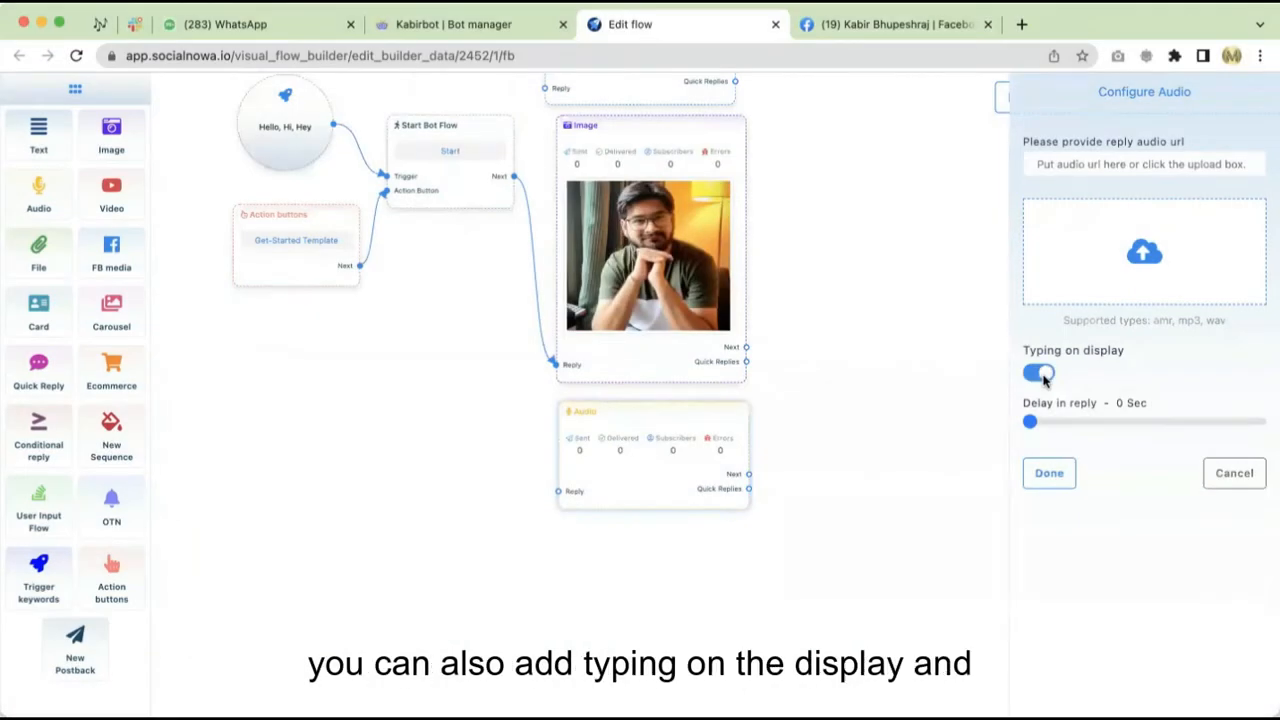
{"action": "left_click_drag", "start_coordinate": [1036, 431], "coordinate": [1040, 432]}
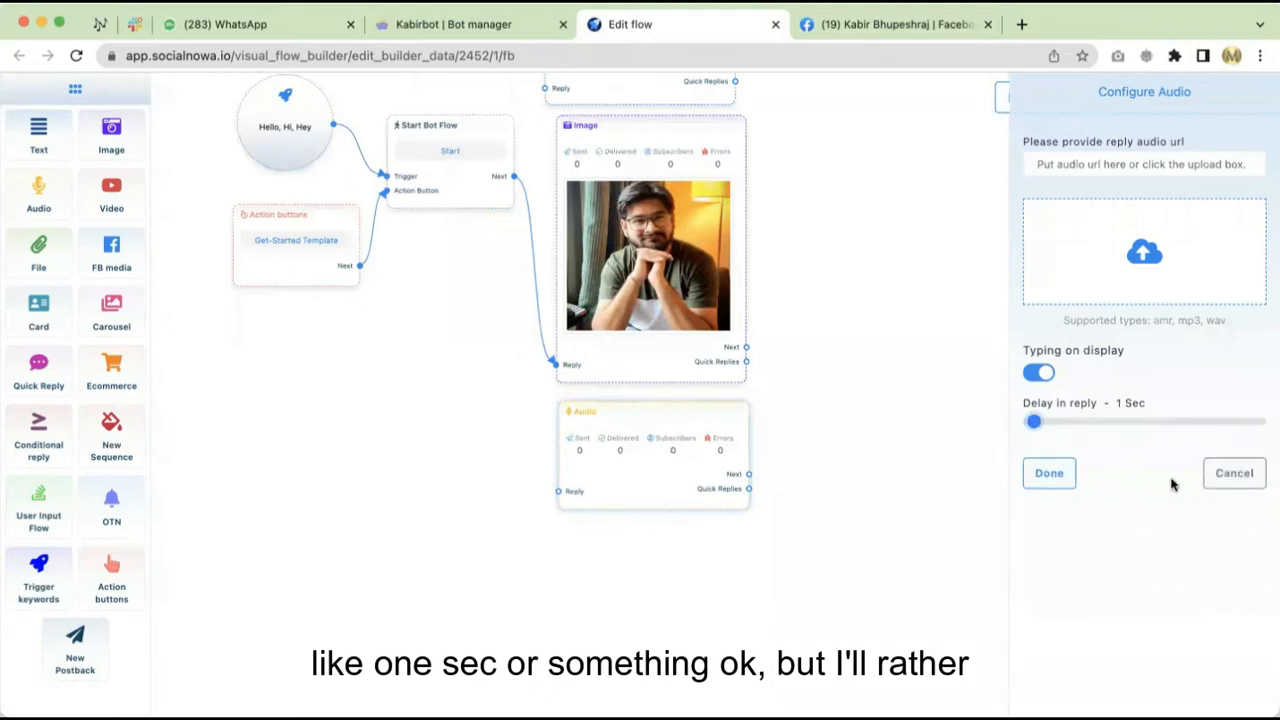
{"action": "left_click", "coordinate": [1213, 480]}
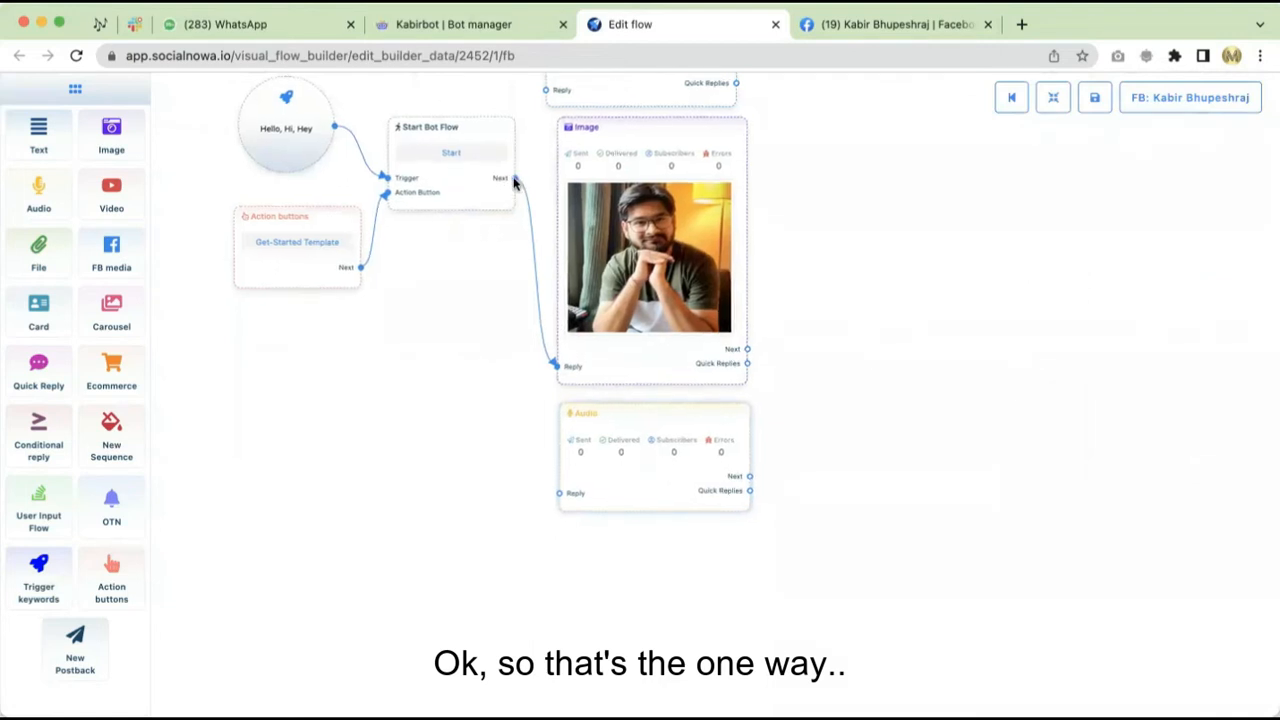
Step: Reconnect the Start Bot Flow node's Next output from the Image element to the Audio element's Reply input
{"action": "left_click_drag", "start_coordinate": [514, 177], "coordinate": [520, 195]}
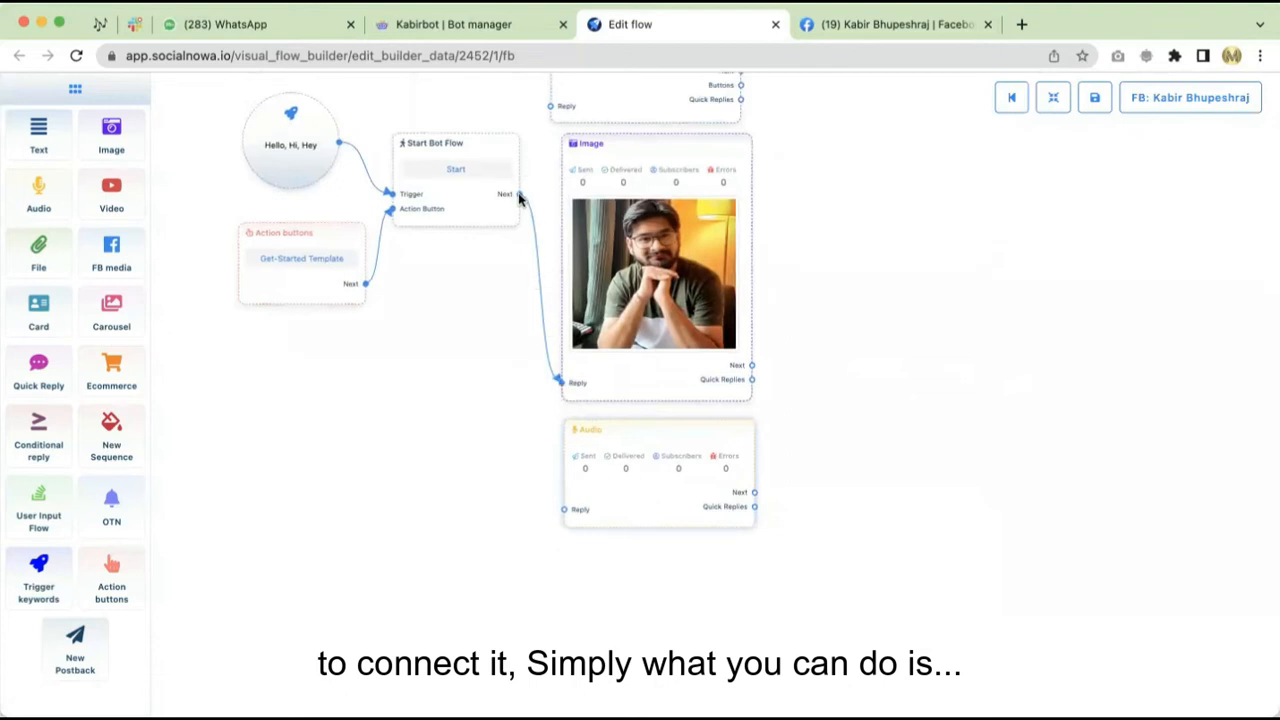
{"action": "scroll", "coordinate": [527, 252], "scroll_direction": "down", "scroll_amount": 5}
{"action": "scroll", "coordinate": [537, 190], "scroll_direction": "up", "scroll_amount": 7}
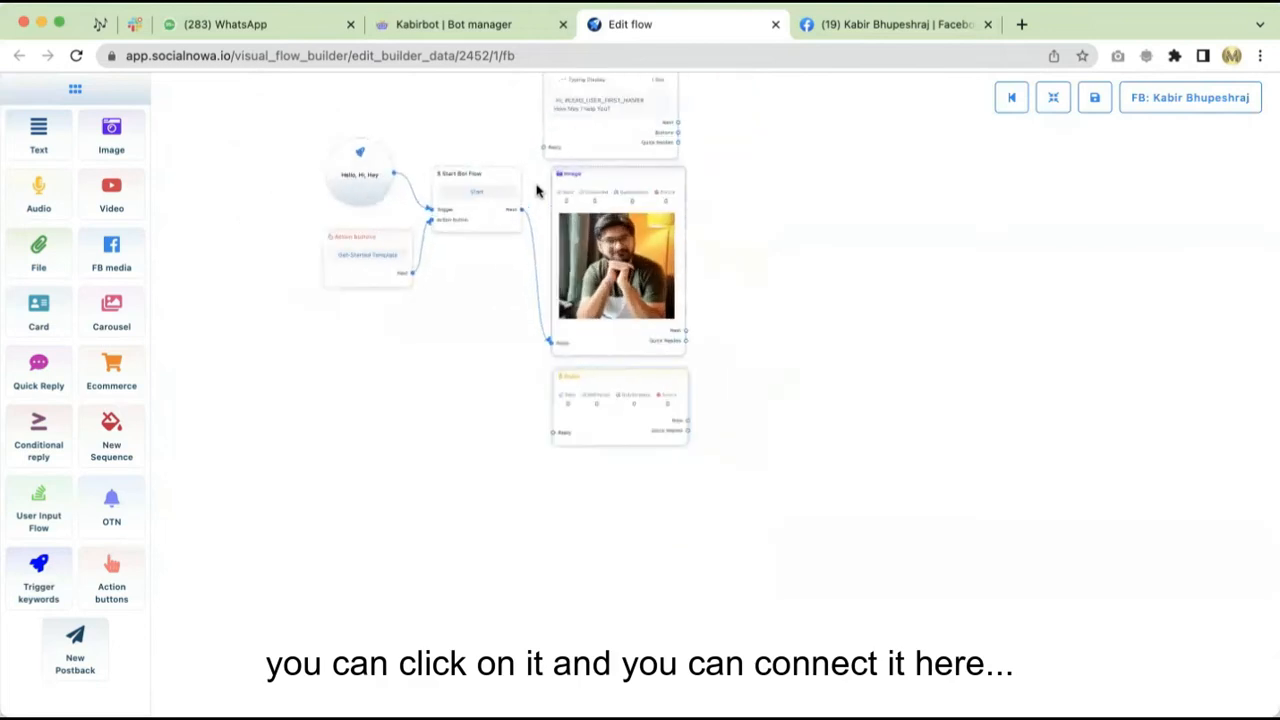
{"action": "scroll", "coordinate": [507, 245], "scroll_direction": "up", "scroll_amount": 1}
{"action": "left_click_drag", "start_coordinate": [509, 227], "coordinate": [571, 662]}
Step: Add a Video element and align it directly below the Audio element
{"action": "left_click_drag", "start_coordinate": [935, 616], "coordinate": [958, 387]}
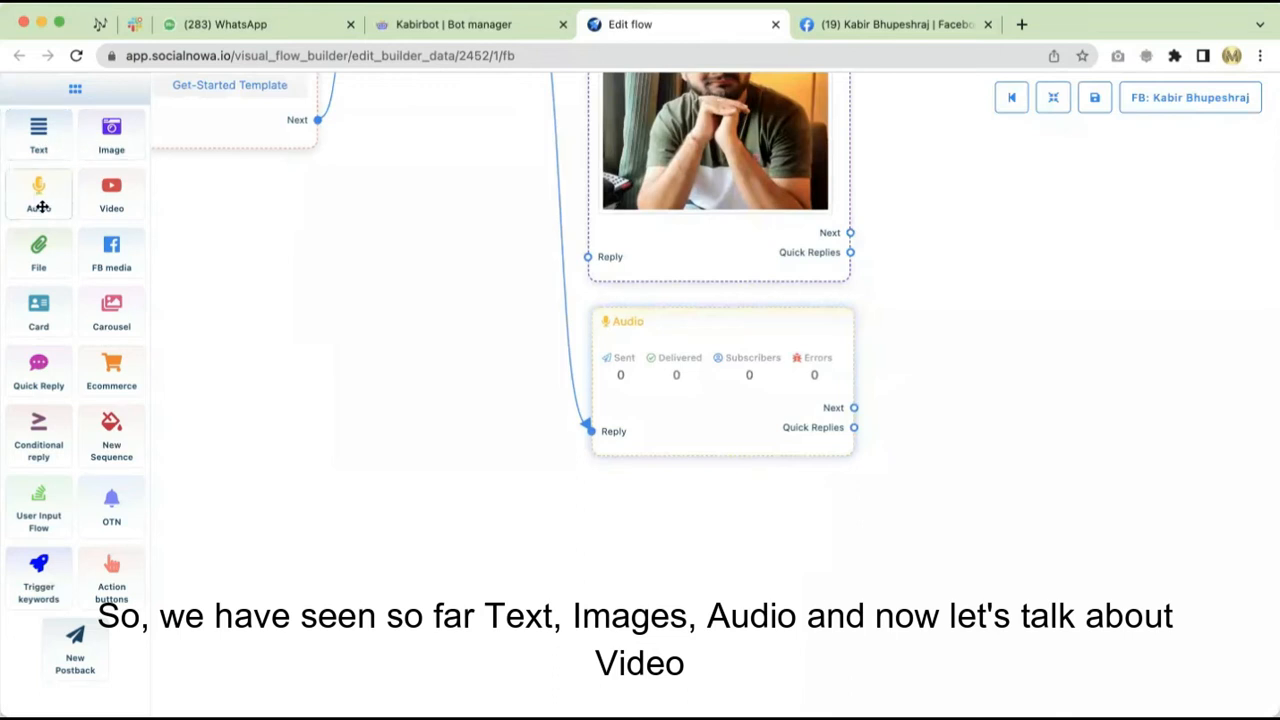
{"action": "left_click_drag", "start_coordinate": [111, 192], "coordinate": [666, 534]}
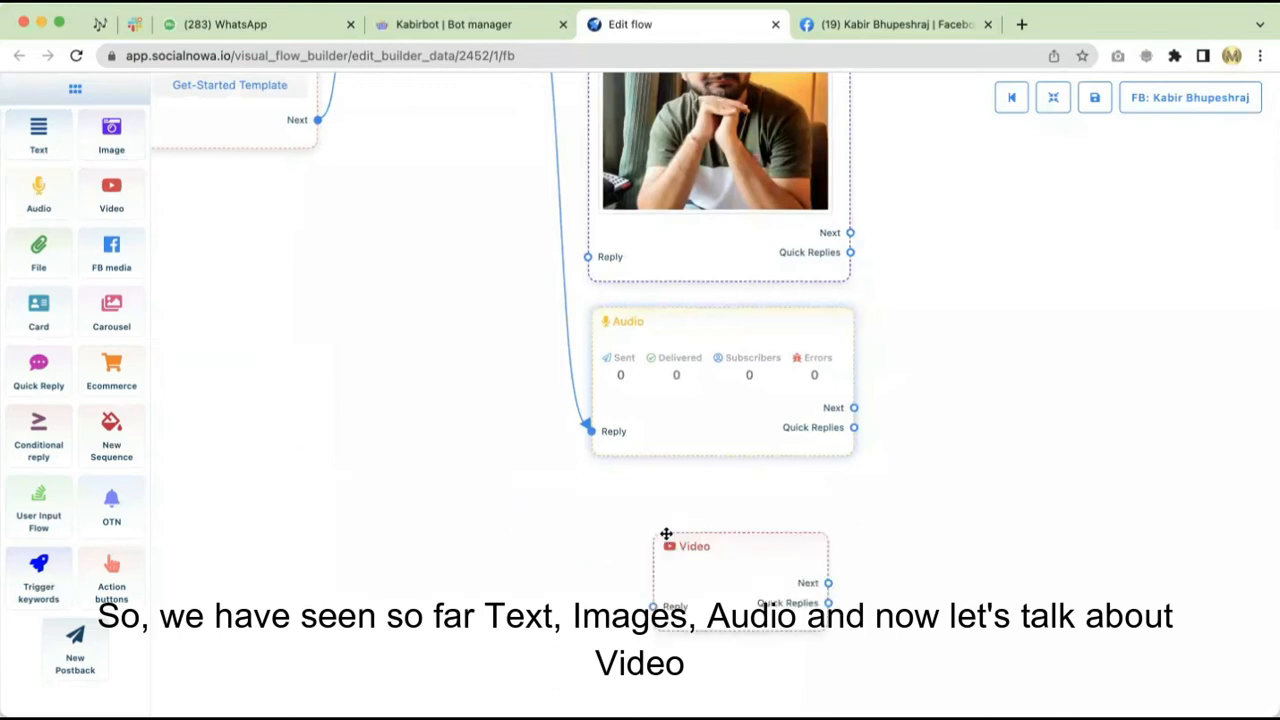
{"action": "left_click_drag", "start_coordinate": [732, 590], "coordinate": [673, 536]}
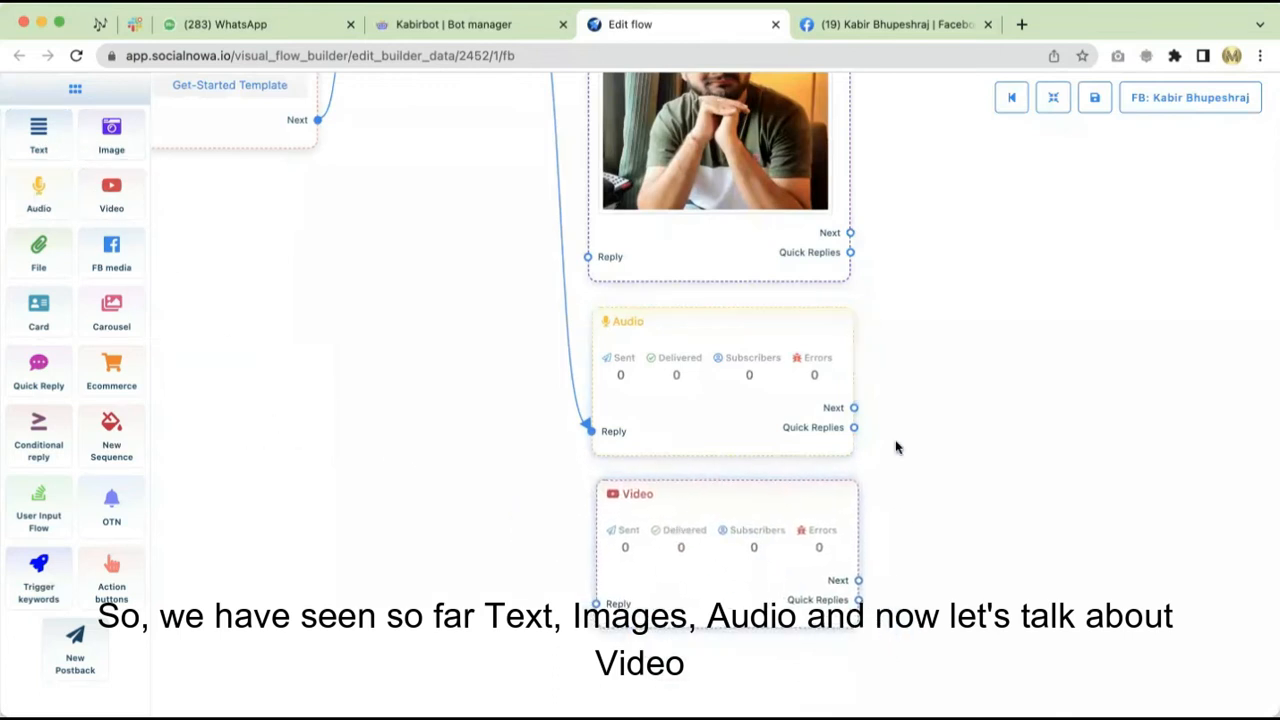
{"action": "left_click_drag", "start_coordinate": [934, 556], "coordinate": [914, 497]}
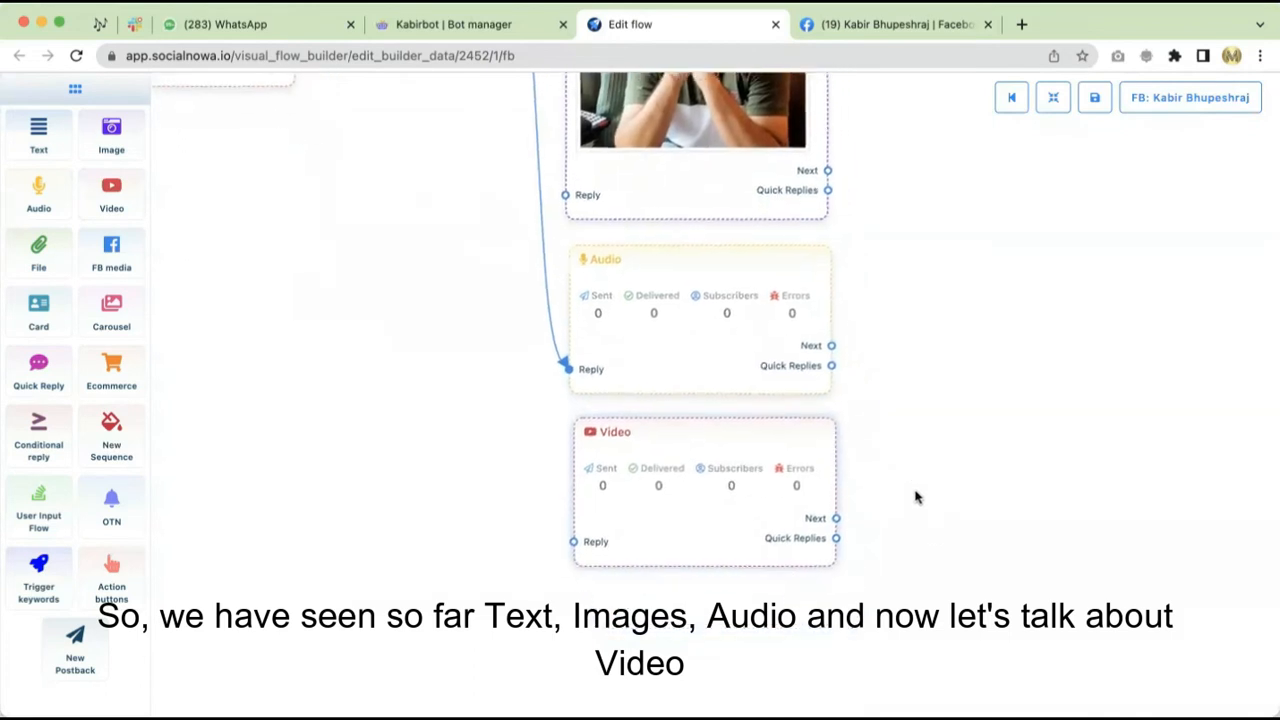
Step: Open the Video element's configuration and look at the list of previously used reply video URLs
{"action": "left_click", "coordinate": [652, 510]}
{"action": "left_click", "coordinate": [1106, 166]}
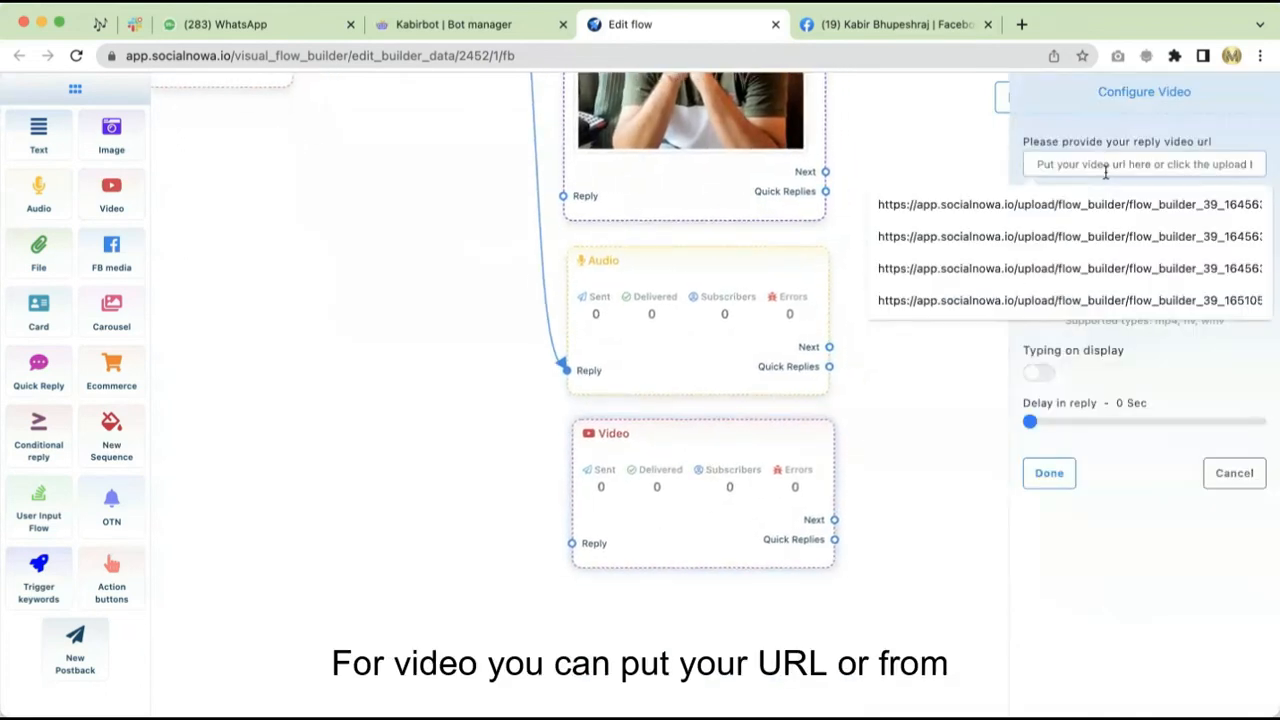
{"action": "left_click", "coordinate": [948, 172]}
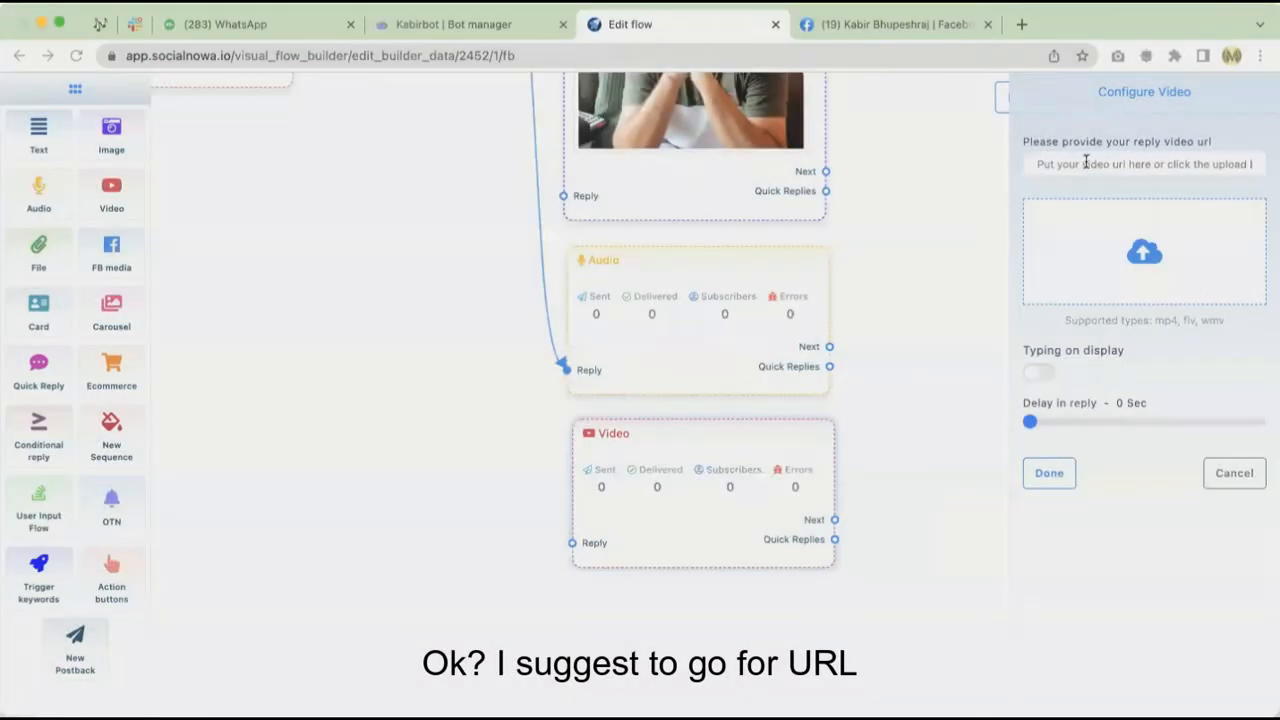
{"action": "left_click", "coordinate": [1086, 163]}
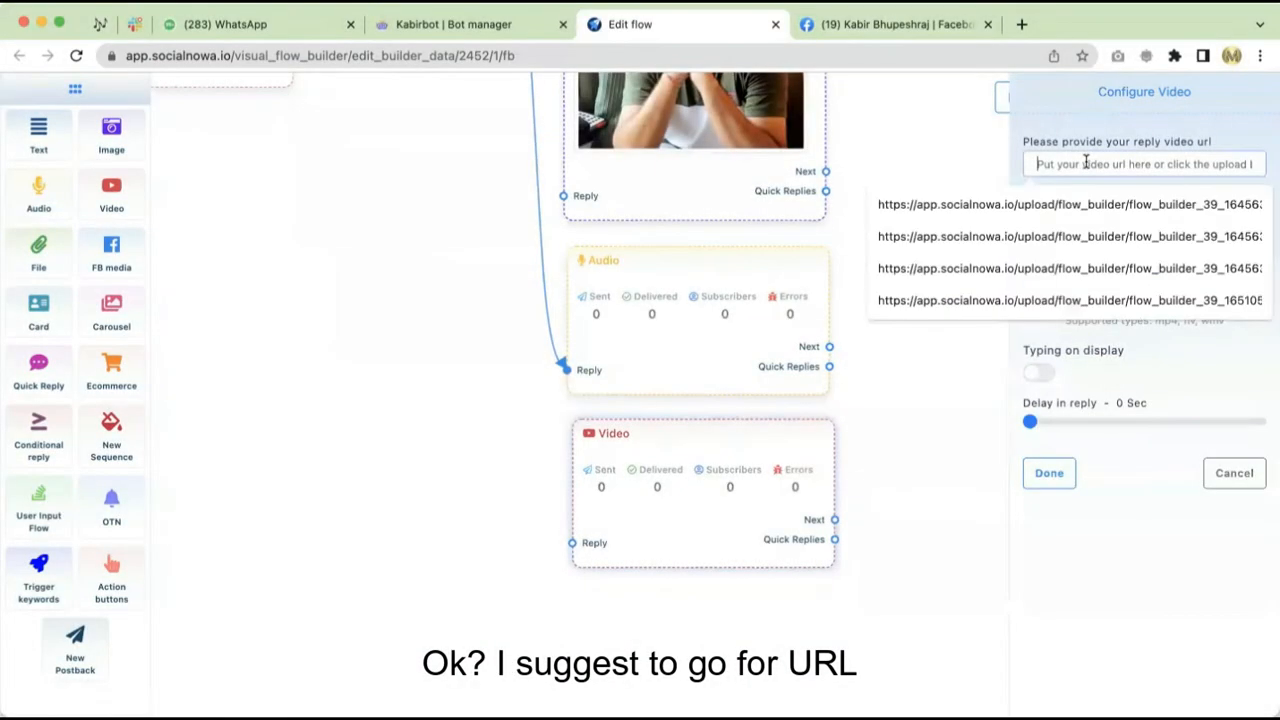
{"action": "left_click", "coordinate": [989, 554]}
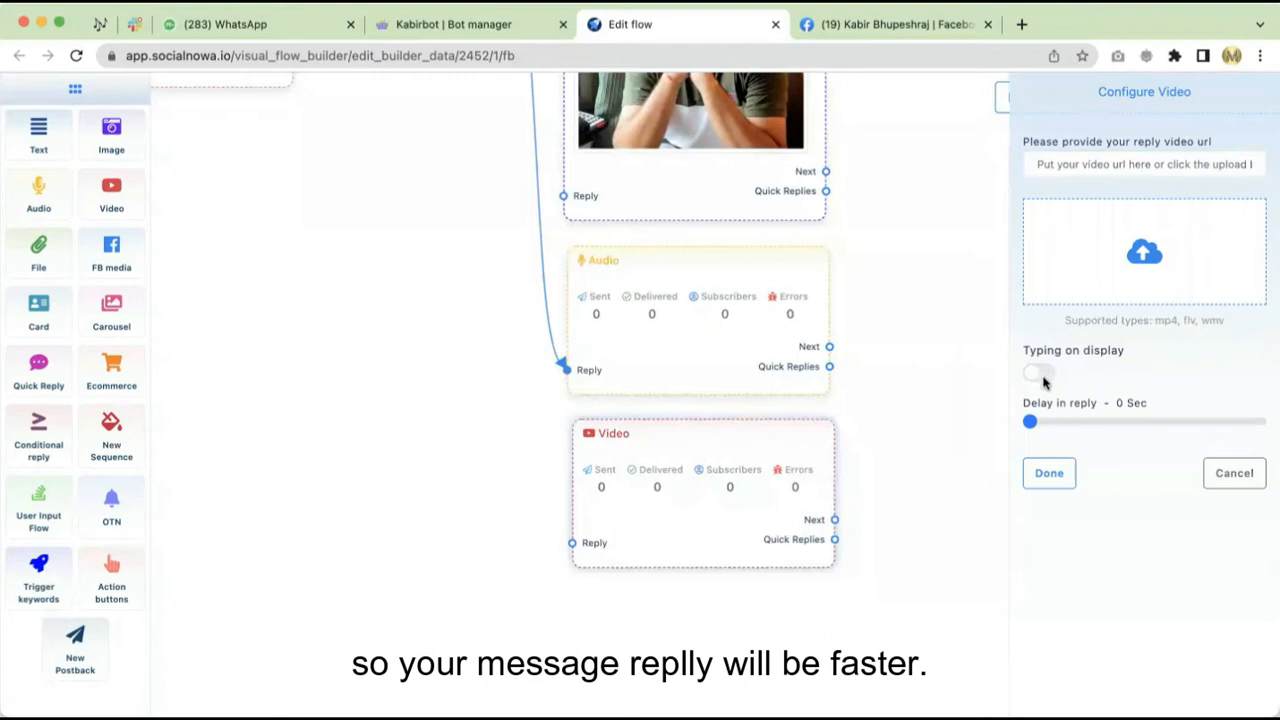
Step: Try typing on display with a 2 sec reply delay for the Video element, reset both settings and cancel the configuration
{"action": "left_click", "coordinate": [1038, 373]}
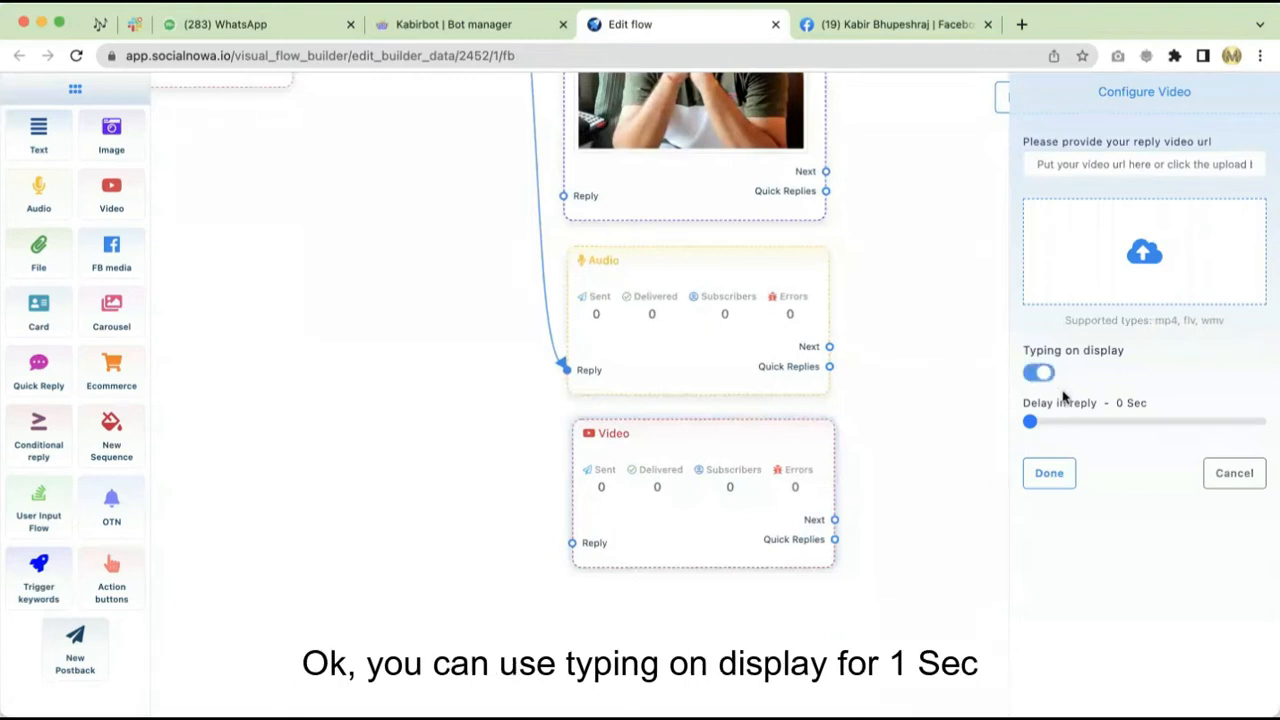
{"action": "left_click_drag", "start_coordinate": [1030, 421], "coordinate": [1037, 421]}
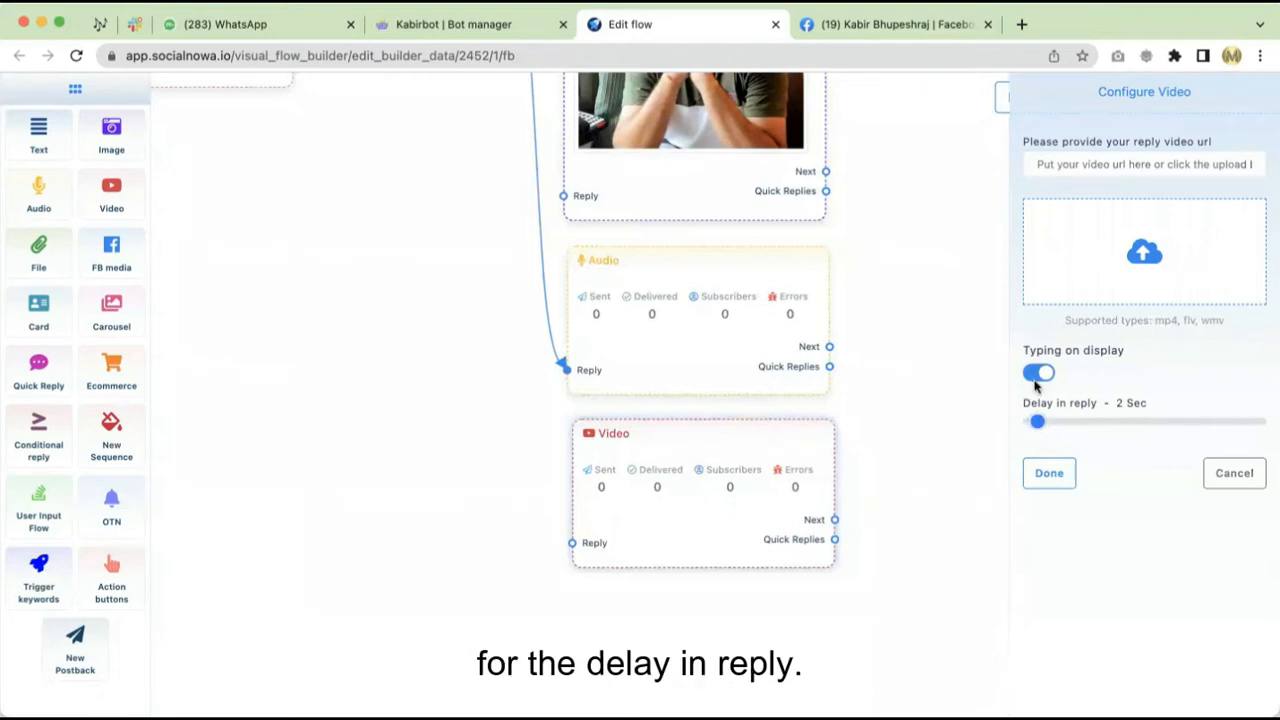
{"action": "left_click_drag", "start_coordinate": [1037, 421], "coordinate": [1029, 421]}
{"action": "left_click", "coordinate": [1037, 372]}
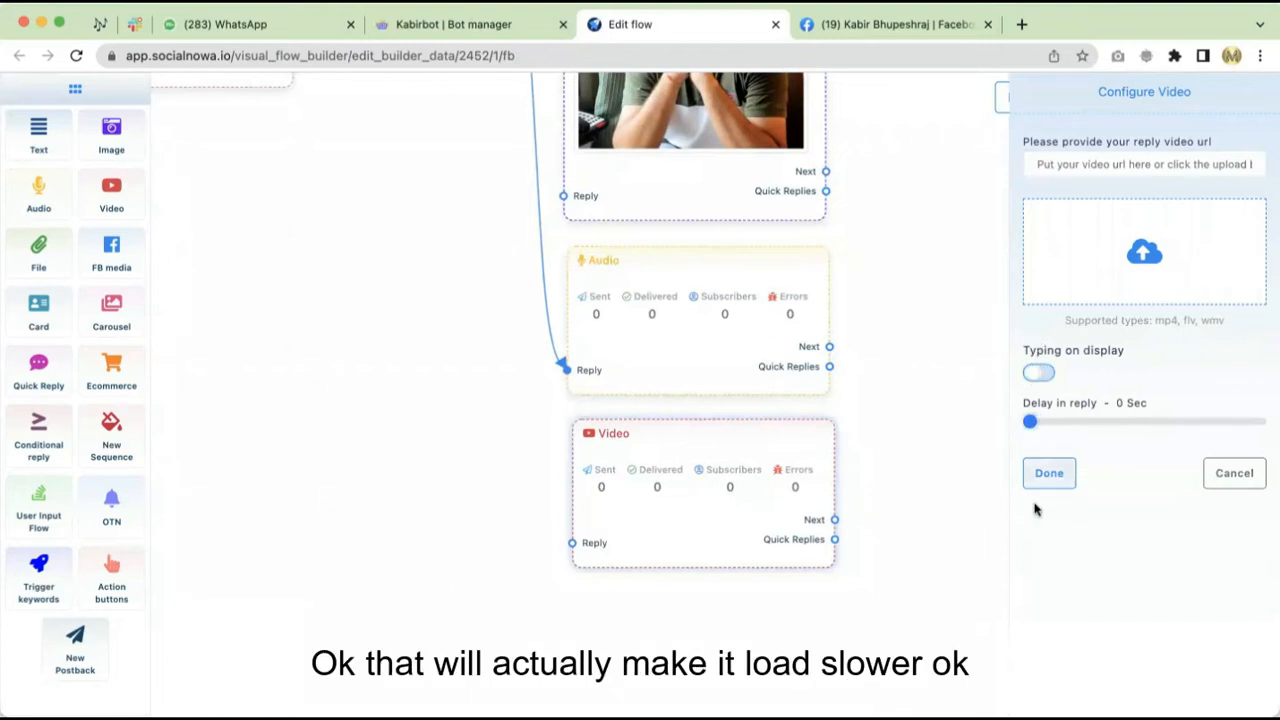
{"action": "left_click", "coordinate": [1234, 474]}
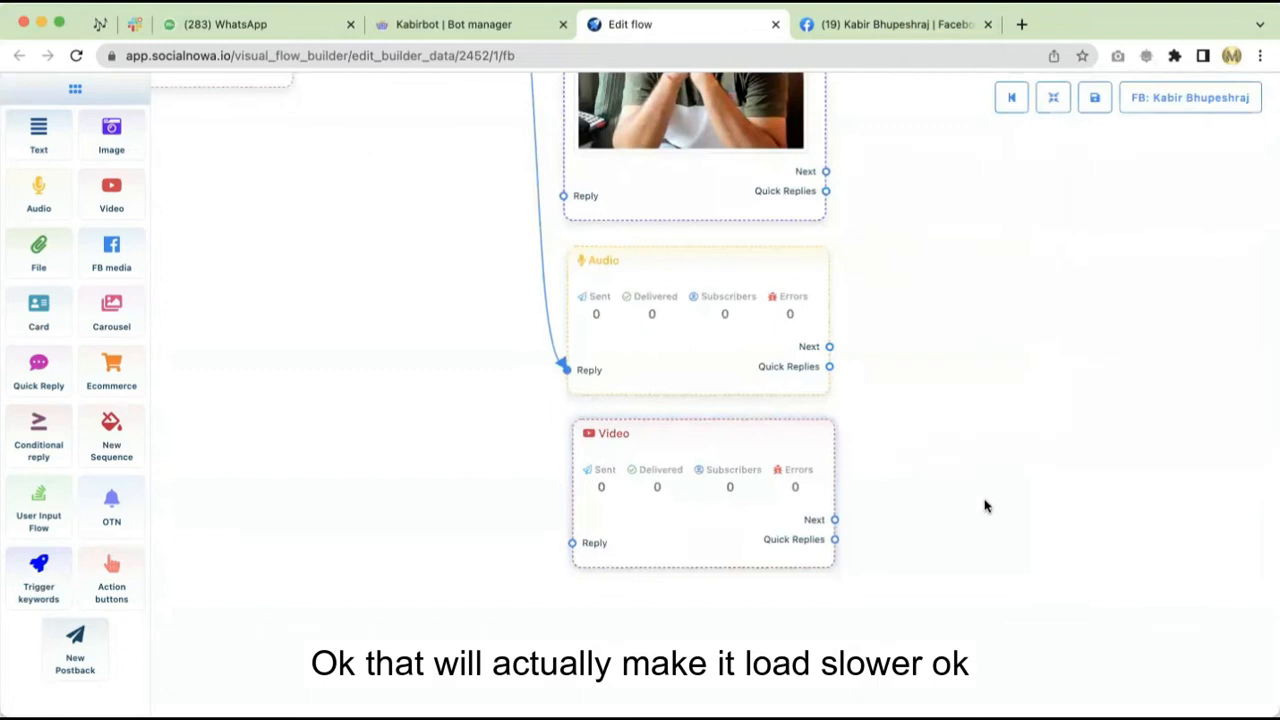
Step: Add a File element directly below the Video element, align it, and open its configuration
{"action": "scroll", "coordinate": [985, 505], "scroll_direction": "up", "scroll_amount": 3}
{"action": "left_click_drag", "start_coordinate": [995, 628], "coordinate": [1003, 477]}
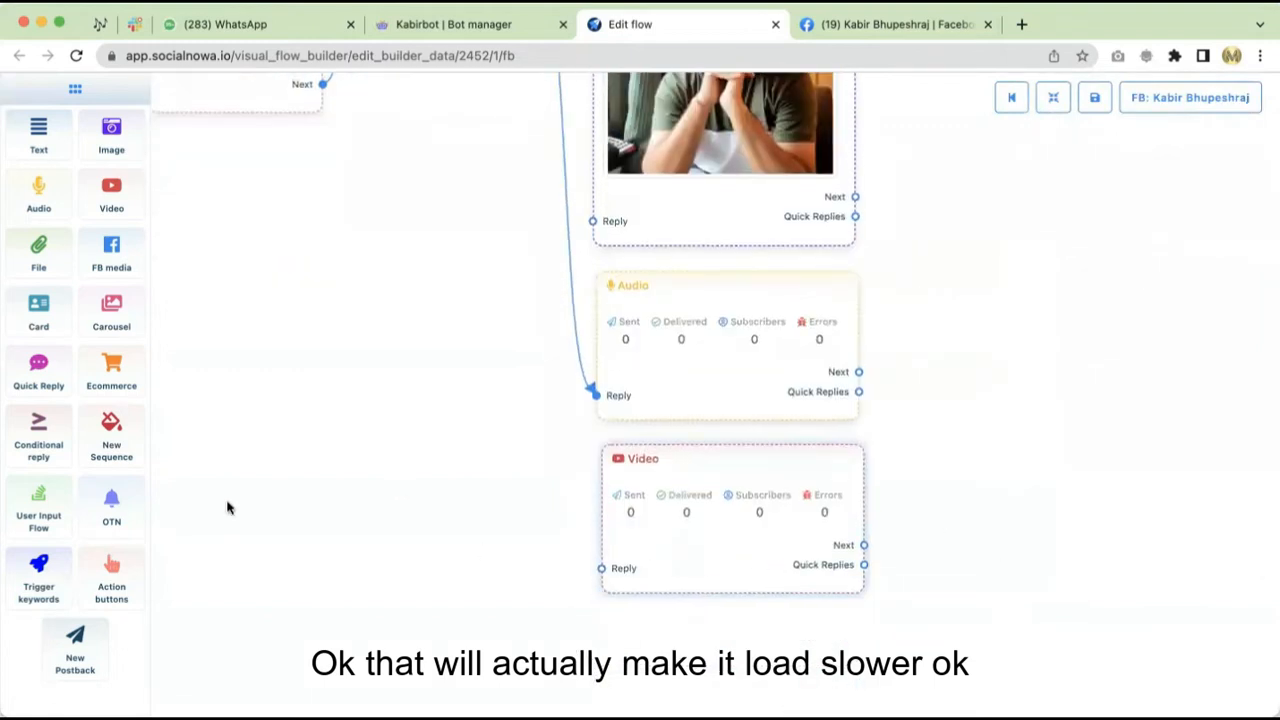
{"action": "scroll", "coordinate": [394, 517], "scroll_direction": "down", "scroll_amount": 1}
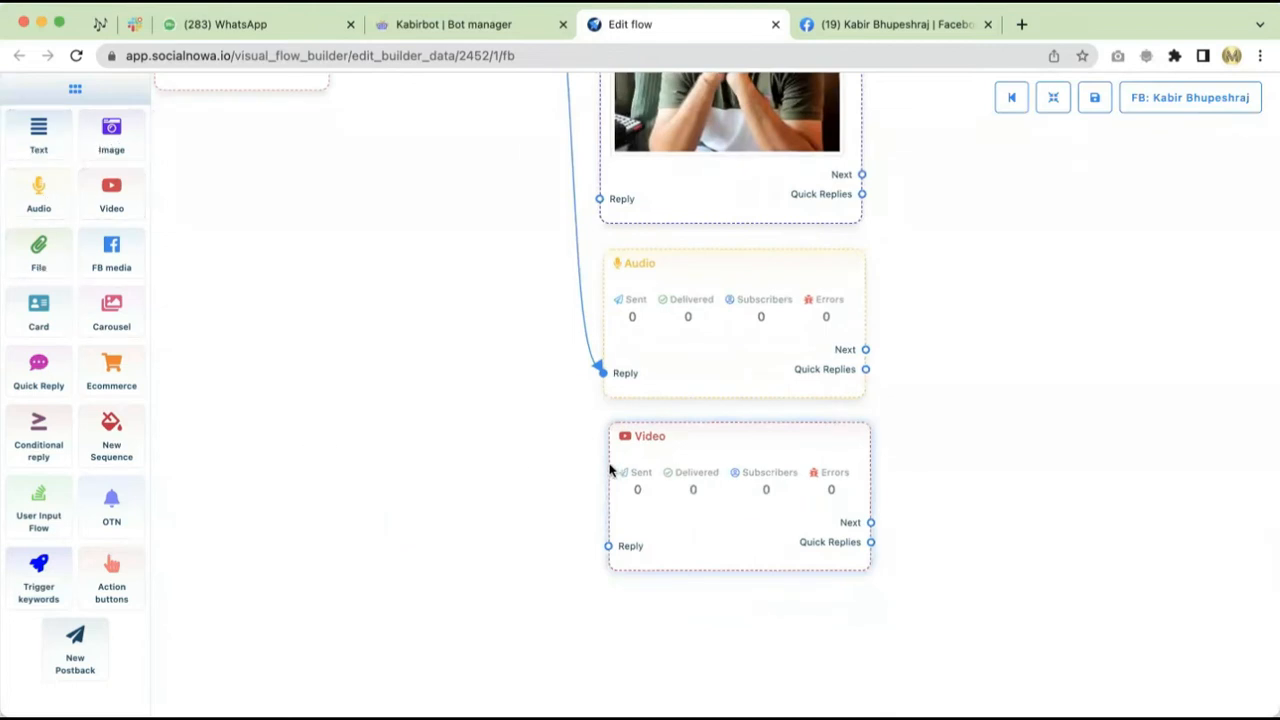
{"action": "left_click_drag", "start_coordinate": [30, 253], "coordinate": [700, 625]}
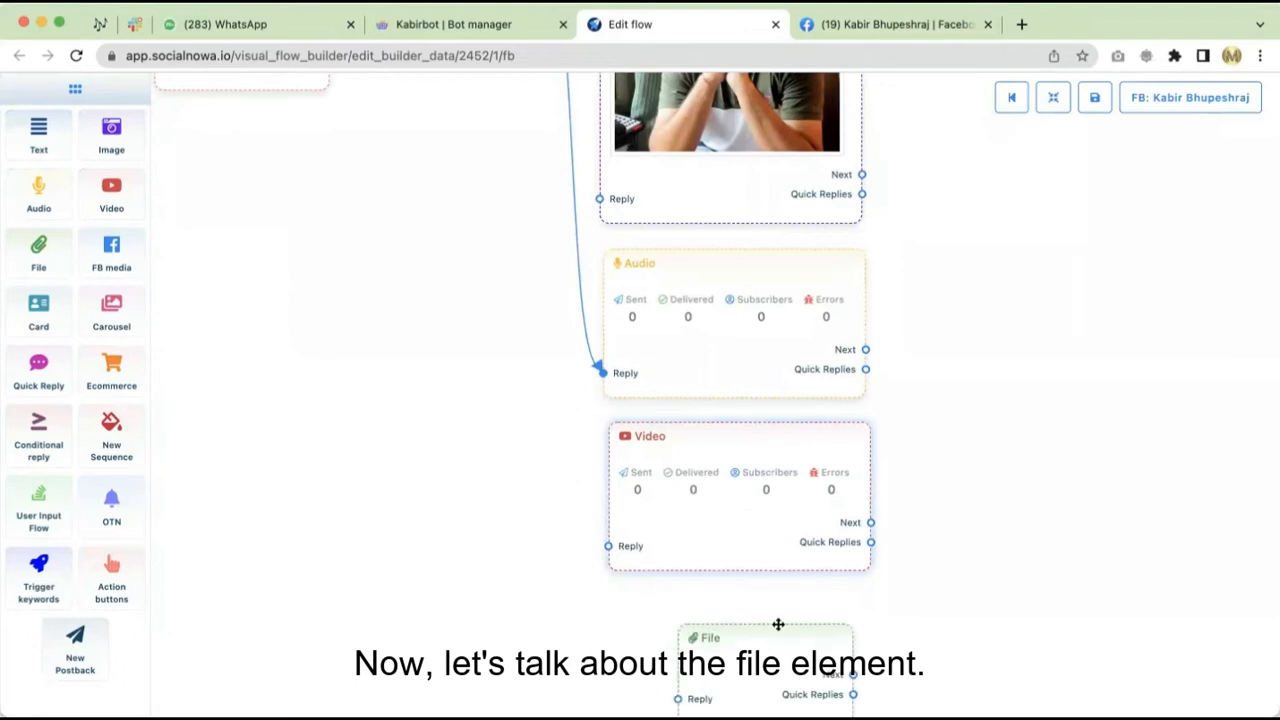
{"action": "left_click_drag", "start_coordinate": [1108, 557], "coordinate": [1054, 380]}
{"action": "left_click_drag", "start_coordinate": [711, 517], "coordinate": [650, 512]}
{"action": "left_click", "coordinate": [650, 512]}
Step: Reconnect the Start Bot Flow node's Next output from the Audio element to the Video element's Reply input
{"action": "left_click_drag", "start_coordinate": [878, 343], "coordinate": [945, 716]}
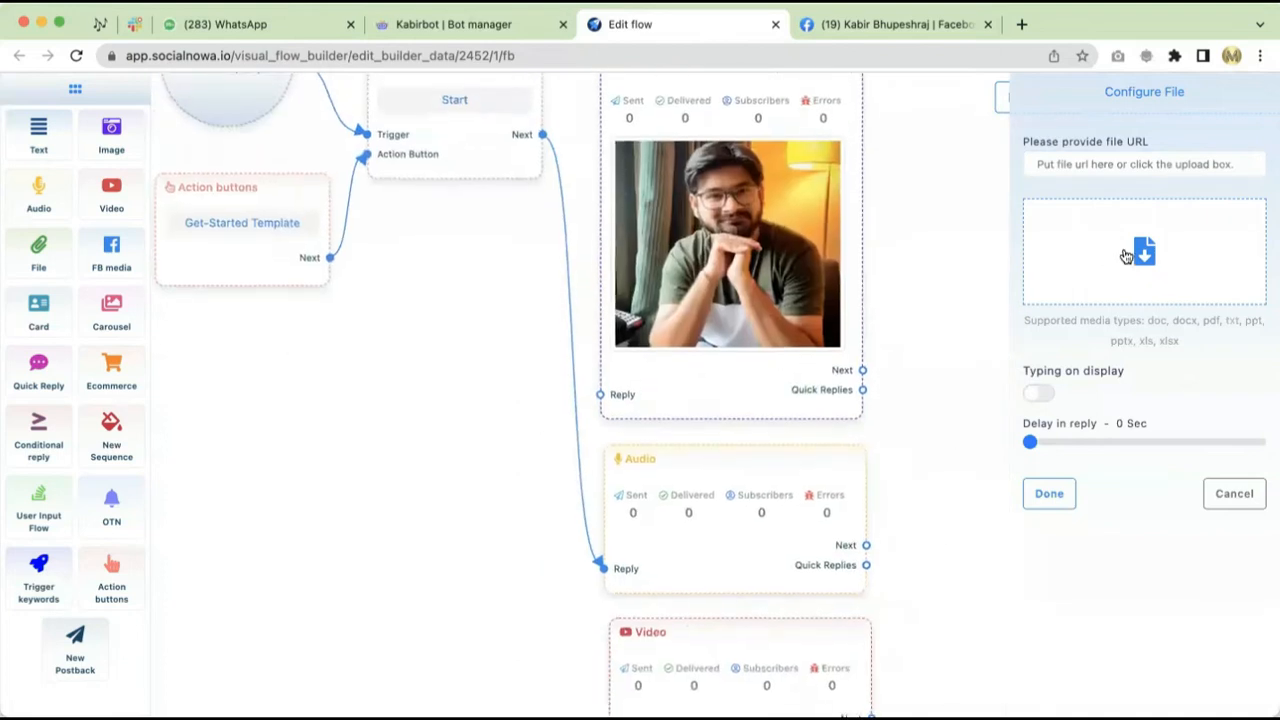
{"action": "scroll", "coordinate": [843, 421], "scroll_direction": "up", "scroll_amount": 2}
{"action": "scroll", "coordinate": [843, 421], "scroll_direction": "down", "scroll_amount": 4}
{"action": "left_click_drag", "start_coordinate": [887, 378], "coordinate": [720, 366]}
{"action": "scroll", "coordinate": [763, 391], "scroll_direction": "down", "scroll_amount": 2}
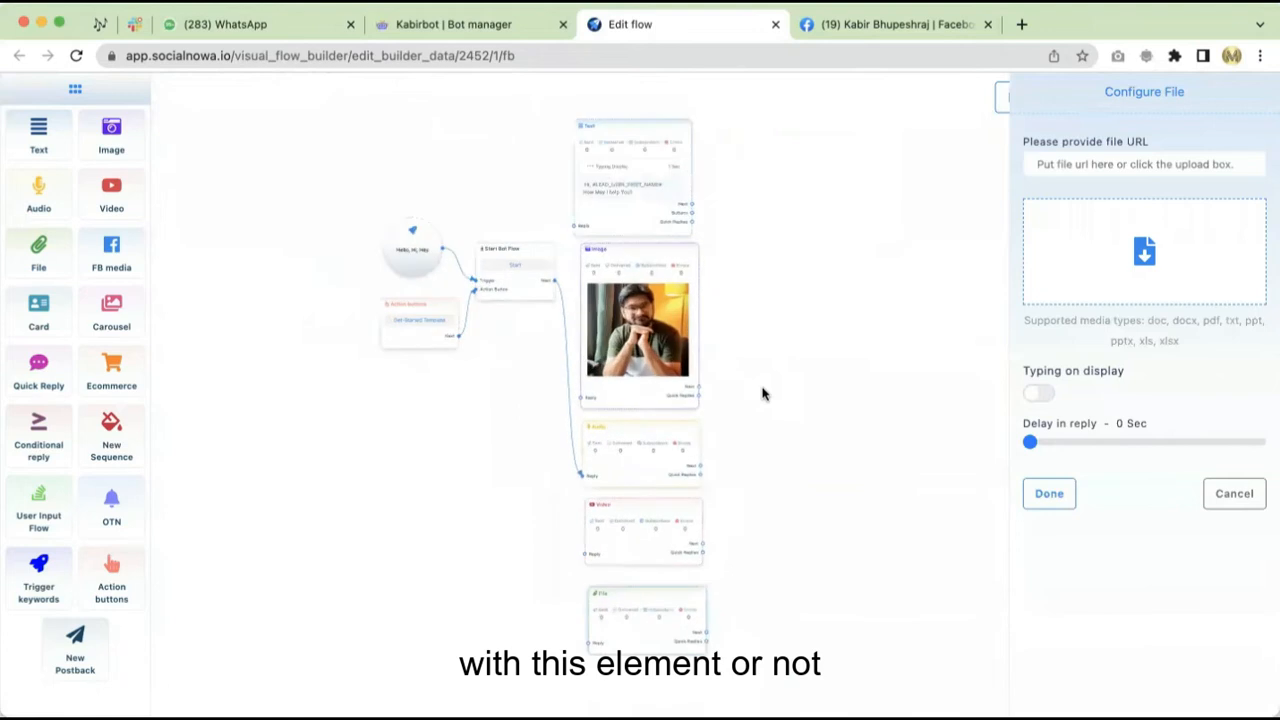
{"action": "left_click_drag", "start_coordinate": [555, 287], "coordinate": [586, 560]}
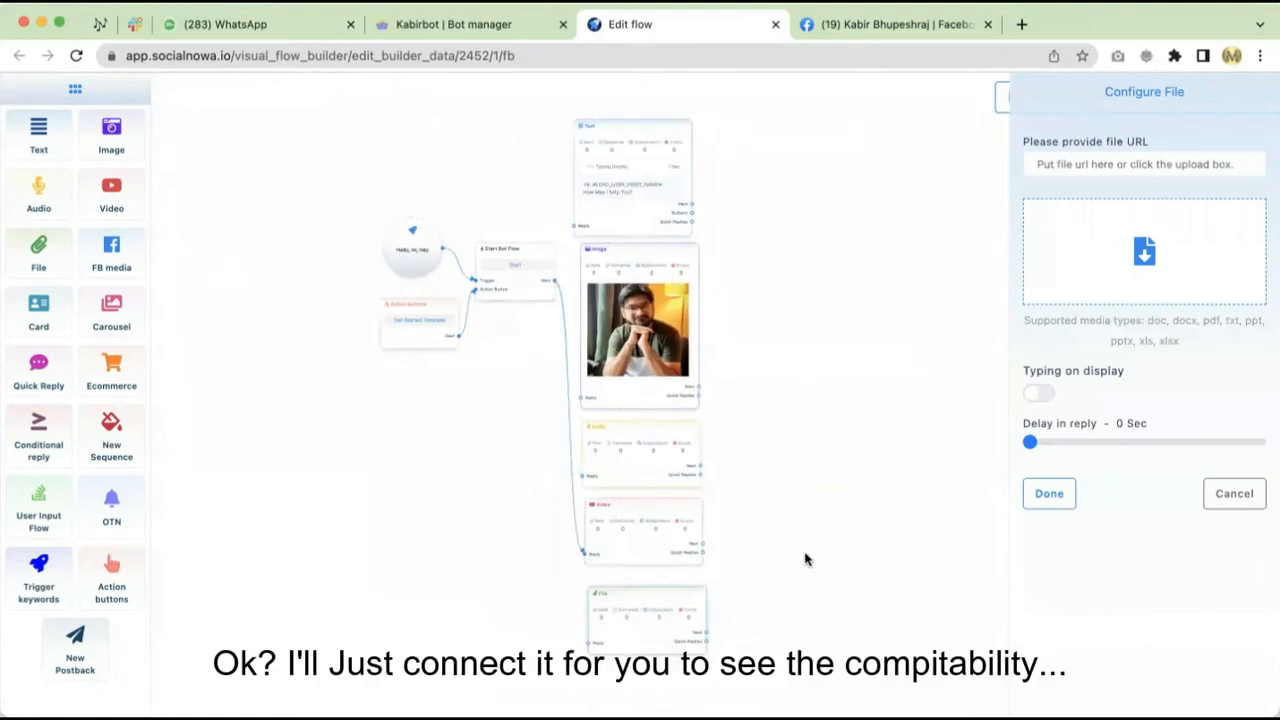
Step: Reconnect the Start Bot Flow node's Next output from the Video element to the File element's Reply input
{"action": "scroll", "coordinate": [806, 560], "scroll_direction": "down", "scroll_amount": 2}
{"action": "scroll", "coordinate": [806, 560], "scroll_direction": "up", "scroll_amount": 4}
{"action": "scroll", "coordinate": [775, 556], "scroll_direction": "down", "scroll_amount": 2}
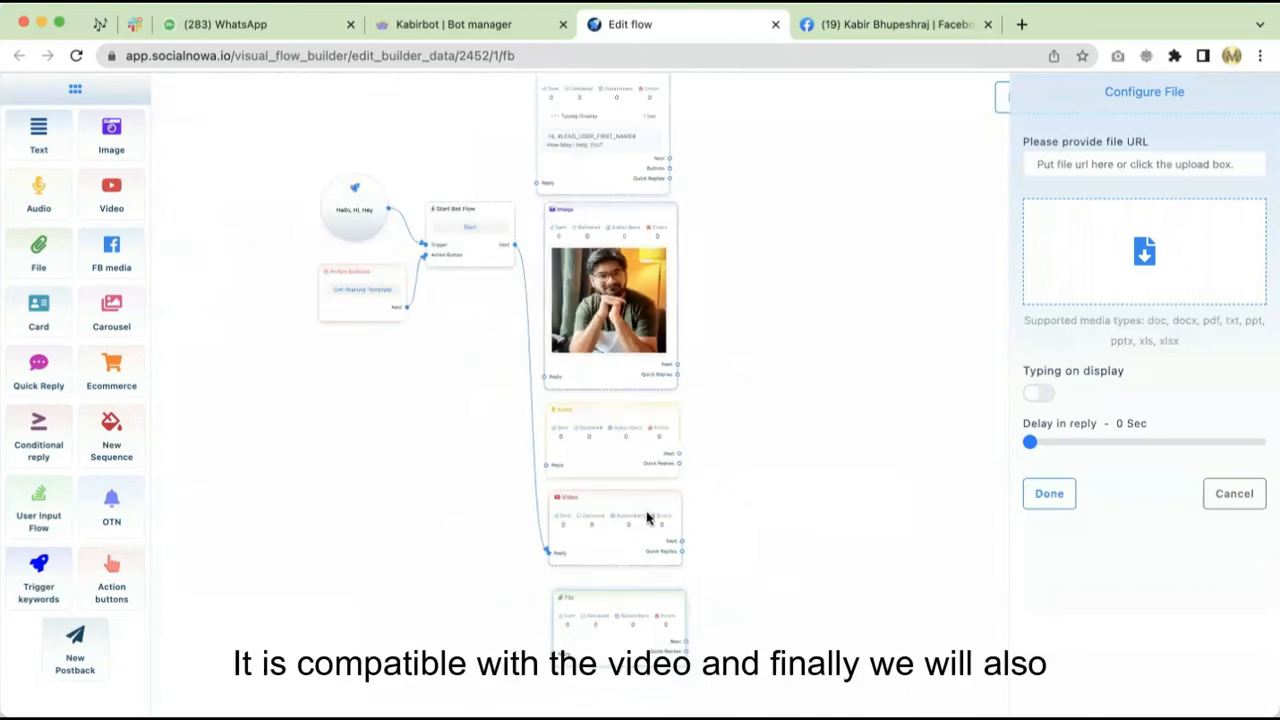
{"action": "left_click_drag", "start_coordinate": [515, 250], "coordinate": [562, 680]}
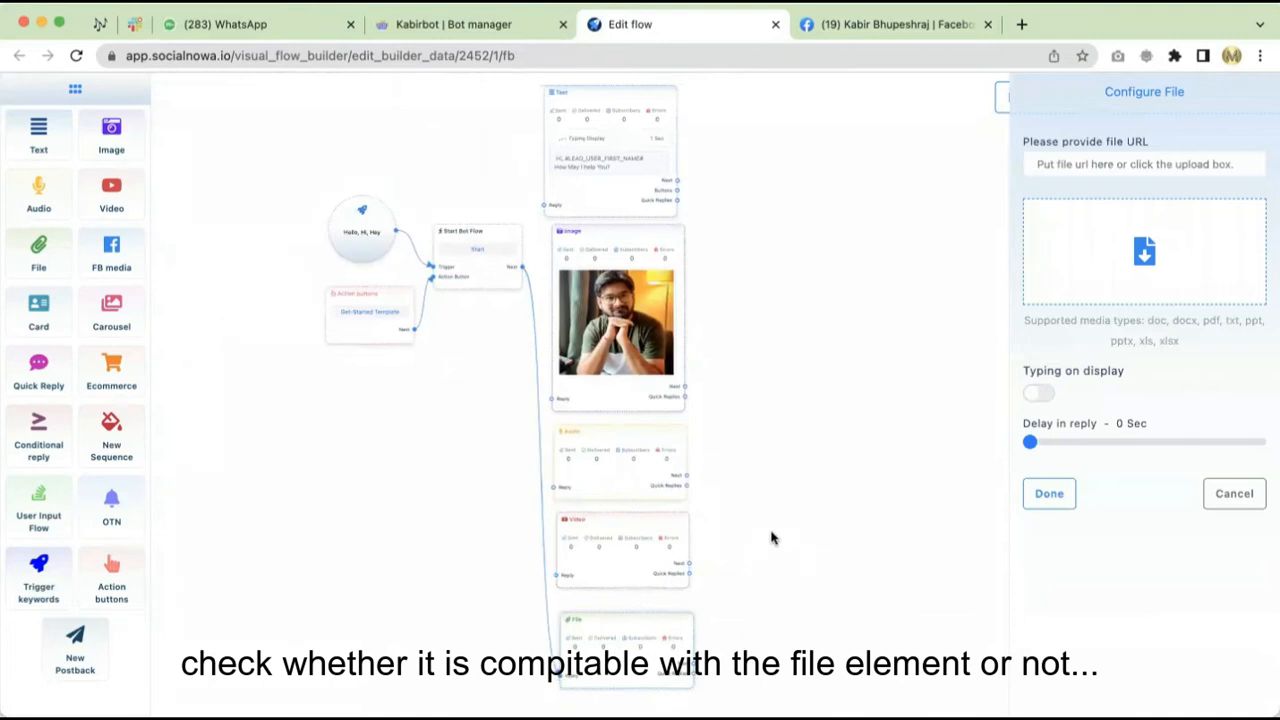
Step: Try to confirm the File element's configuration without a file, cancel it, and shift the File element slightly to the left
{"action": "left_click_drag", "start_coordinate": [771, 535], "coordinate": [750, 415]}
{"action": "left_click_drag", "start_coordinate": [610, 514], "coordinate": [609, 511]}
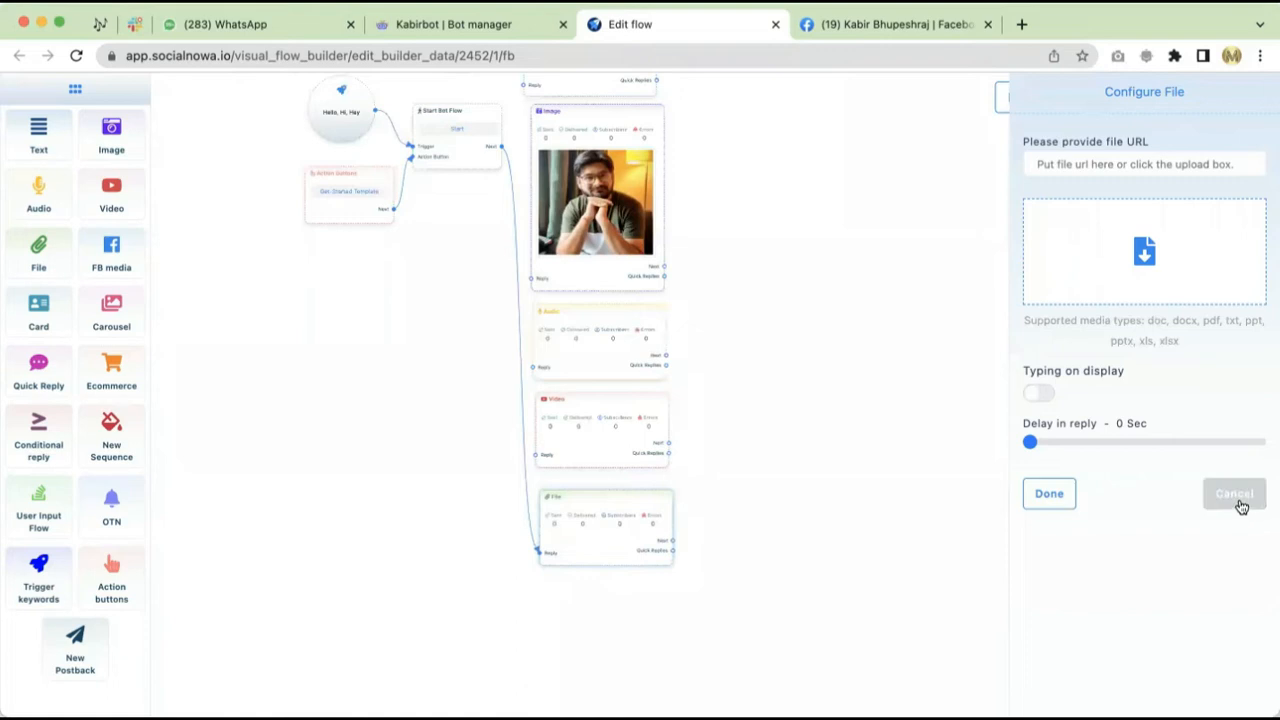
{"action": "left_click", "coordinate": [1053, 510]}
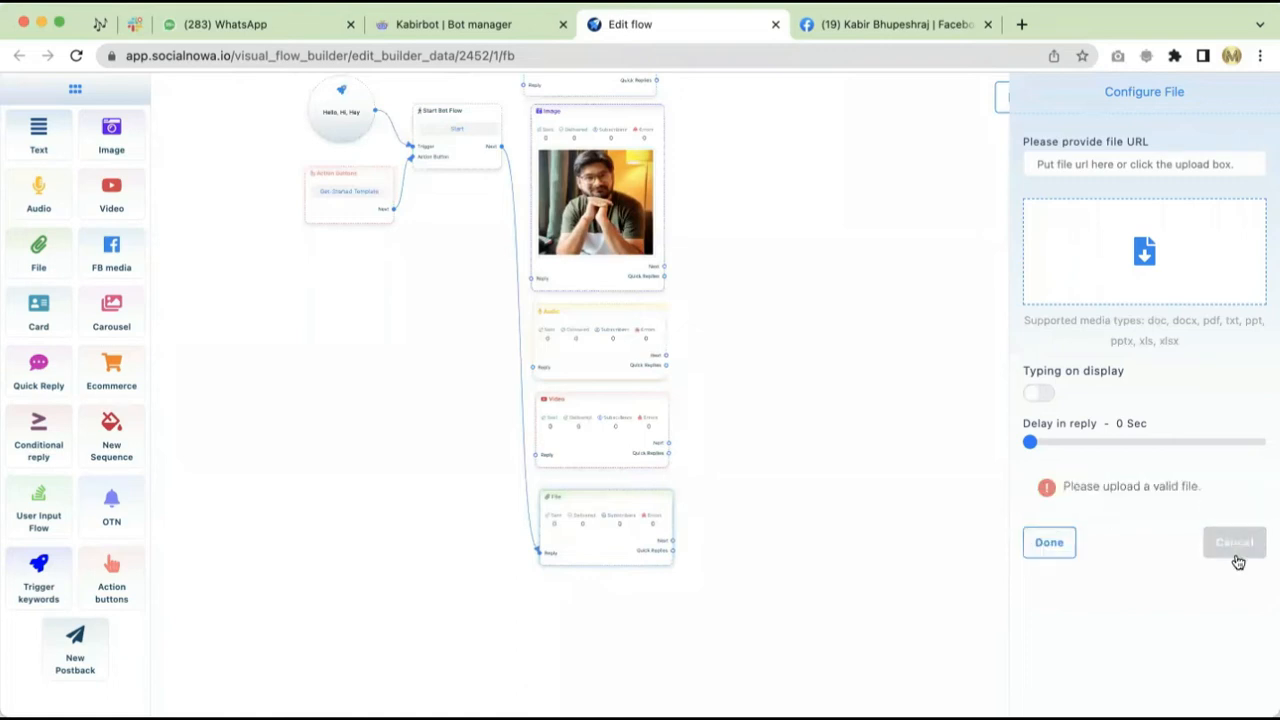
{"action": "left_click", "coordinate": [1237, 548]}
{"action": "left_click_drag", "start_coordinate": [784, 460], "coordinate": [726, 531]}
{"action": "left_click_drag", "start_coordinate": [566, 606], "coordinate": [548, 606]}
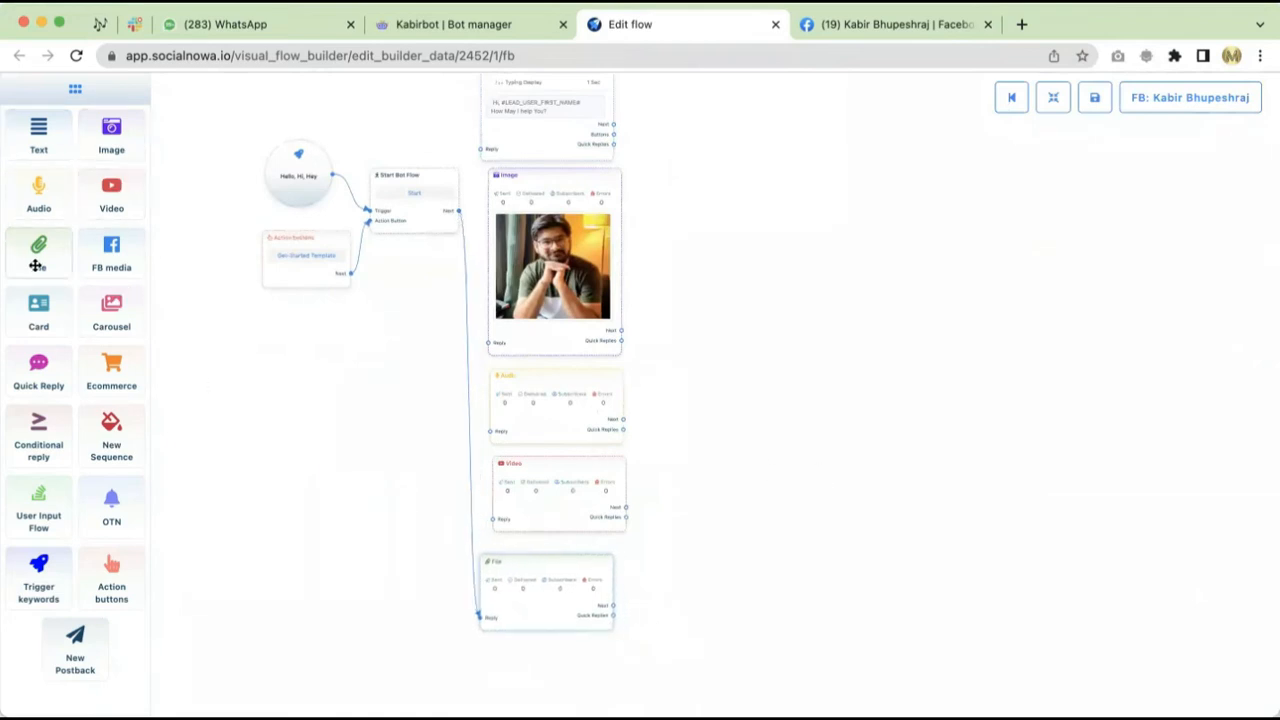
Step: Add an FB media element below the File element and configure it with a Facebook media URL, typing on display and a 1 sec delay
{"action": "left_click_drag", "start_coordinate": [873, 472], "coordinate": [877, 243]}
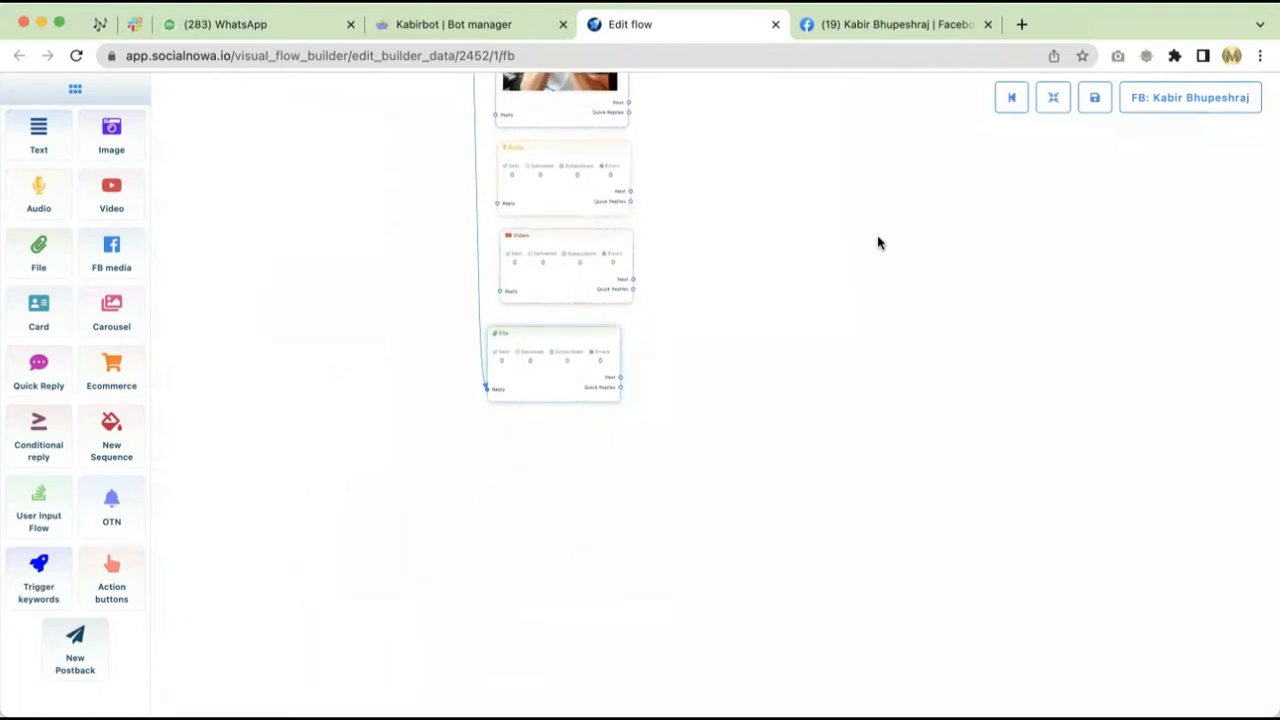
{"action": "left_click_drag", "start_coordinate": [123, 254], "coordinate": [555, 463]}
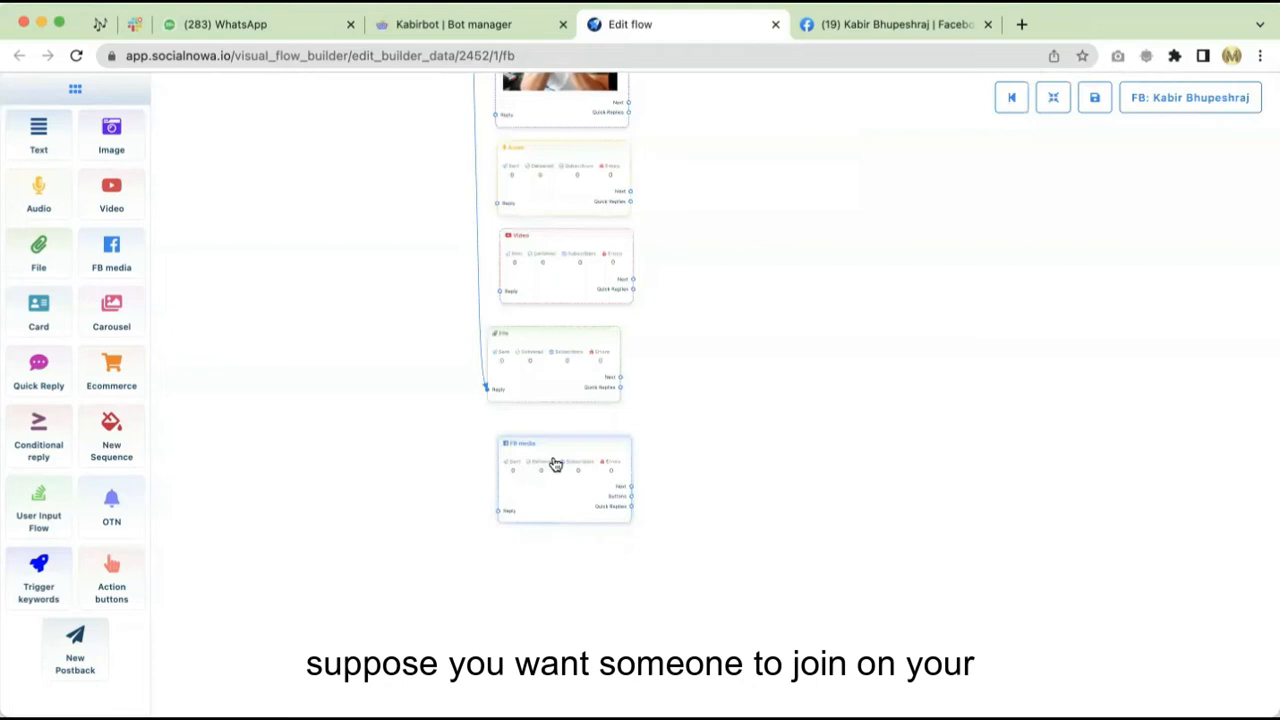
{"action": "mouse_move", "coordinate": [526, 514]}
{"action": "left_mouse_down"}
{"action": "mouse_move", "coordinate": [514, 486]}
{"action": "mouse_move", "coordinate": [522, 503]}
{"action": "left_mouse_up"}
{"action": "left_click", "coordinate": [522, 503]}
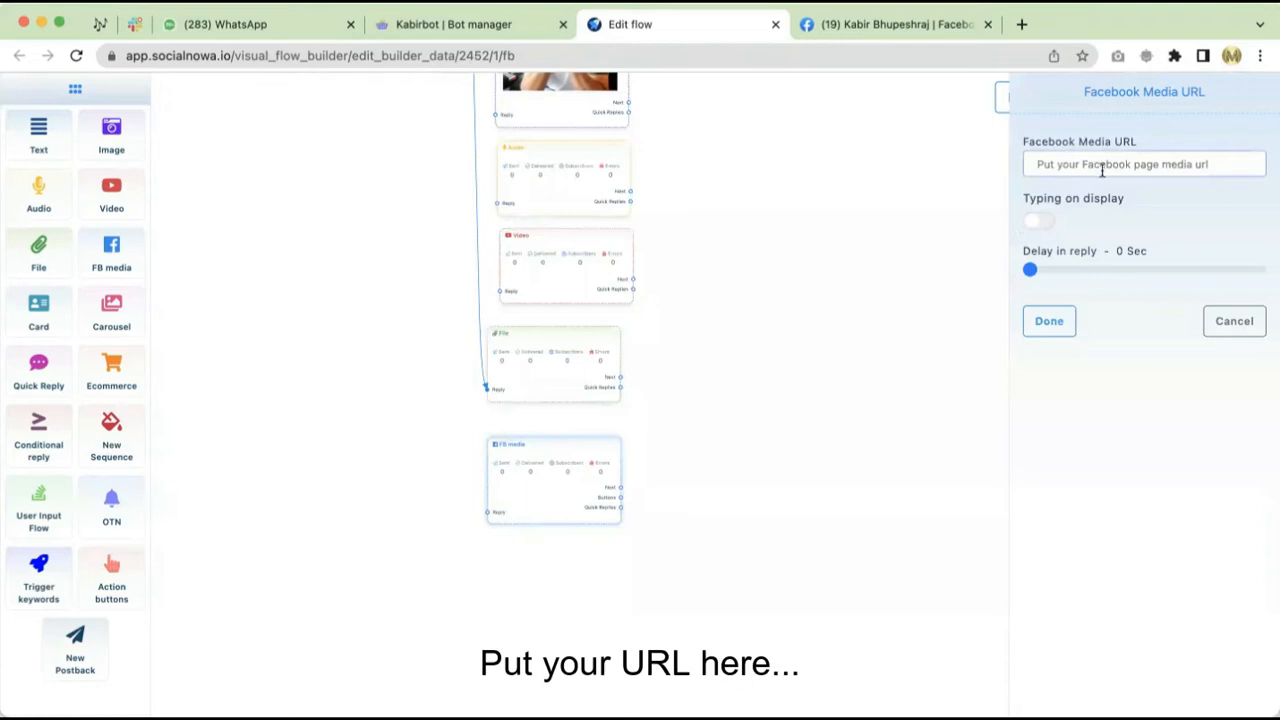
{"action": "left_click", "coordinate": [1039, 222]}
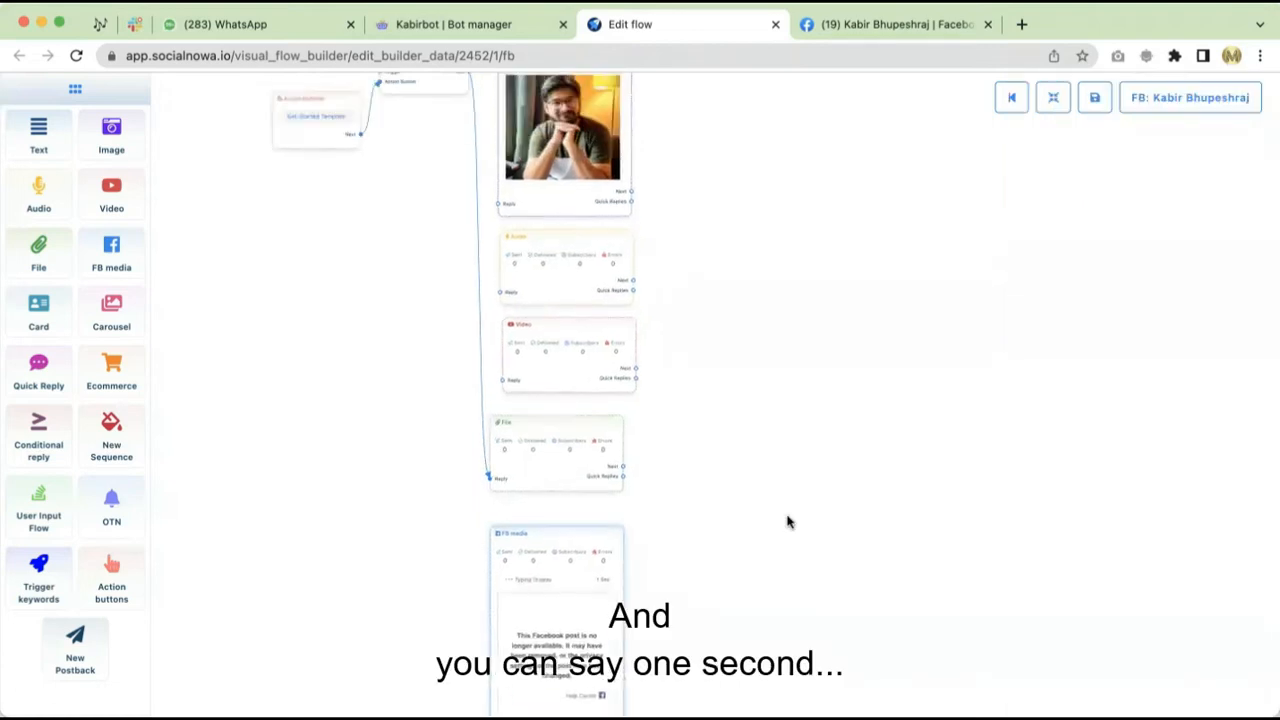
Step: Reconnect the Start Bot Flow node's Next output from the File element to the Text element's Reply input
{"action": "left_click_drag", "start_coordinate": [788, 520], "coordinate": [790, 605]}
{"action": "mouse_move", "coordinate": [745, 428]}
{"action": "left_mouse_down"}
{"action": "mouse_move", "coordinate": [729, 689]}
{"action": "mouse_move", "coordinate": [729, 435]}
{"action": "left_mouse_up"}
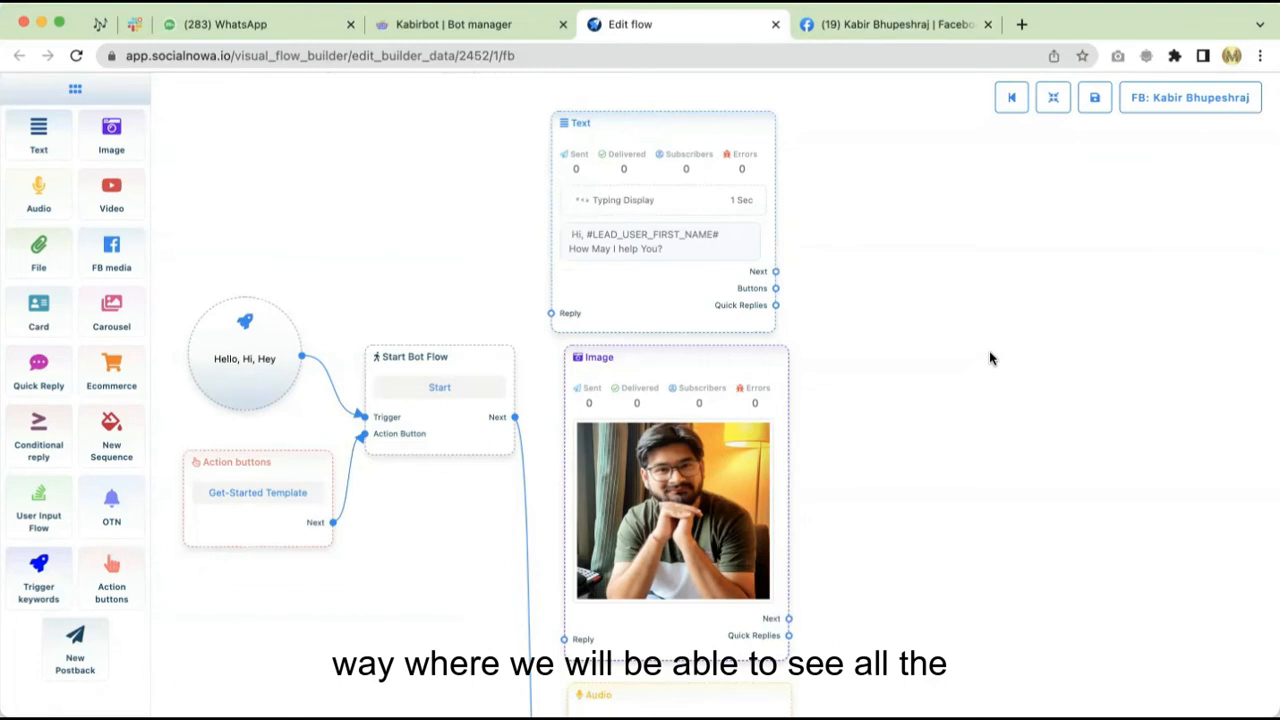
{"action": "left_click_drag", "start_coordinate": [515, 420], "coordinate": [551, 318]}
{"action": "left_click_drag", "start_coordinate": [641, 284], "coordinate": [647, 292]}
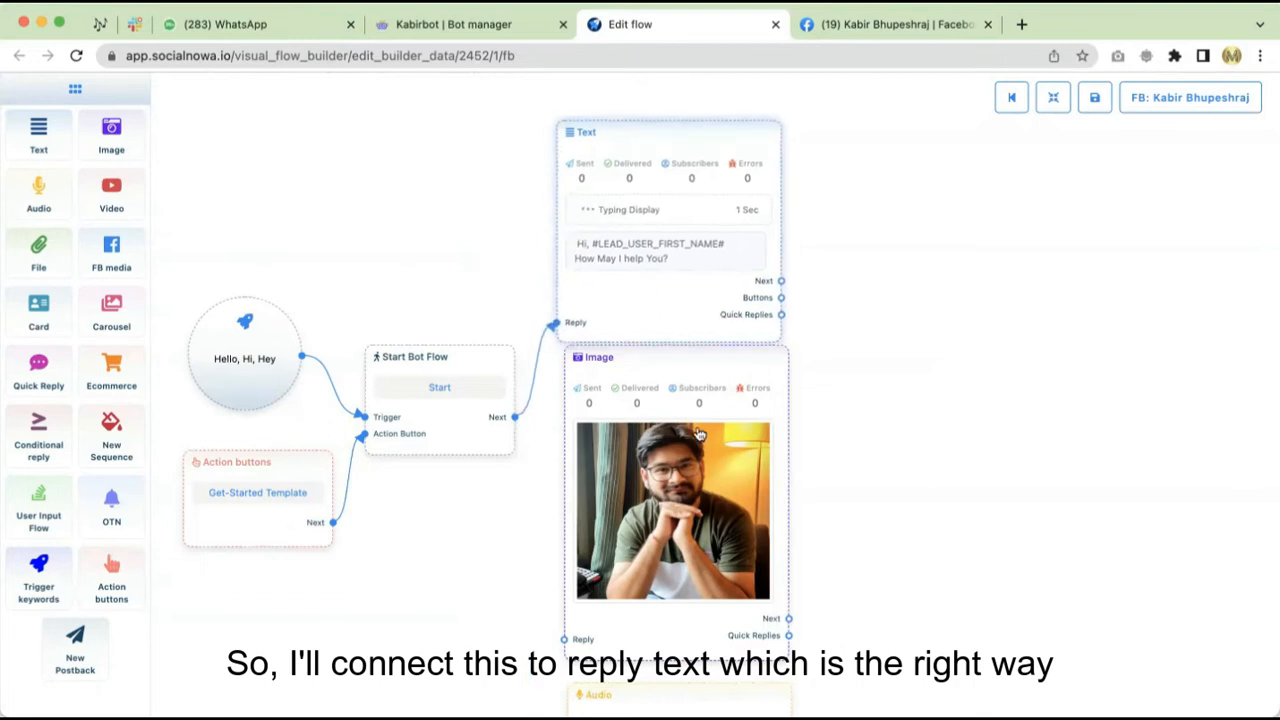
Step: Arrange the Text and Image elements in a row after Start Bot Flow and connect the Text element's Next to the Image element's Reply
{"action": "left_click_drag", "start_coordinate": [688, 480], "coordinate": [953, 211]}
{"action": "left_click_drag", "start_coordinate": [668, 316], "coordinate": [650, 399]}
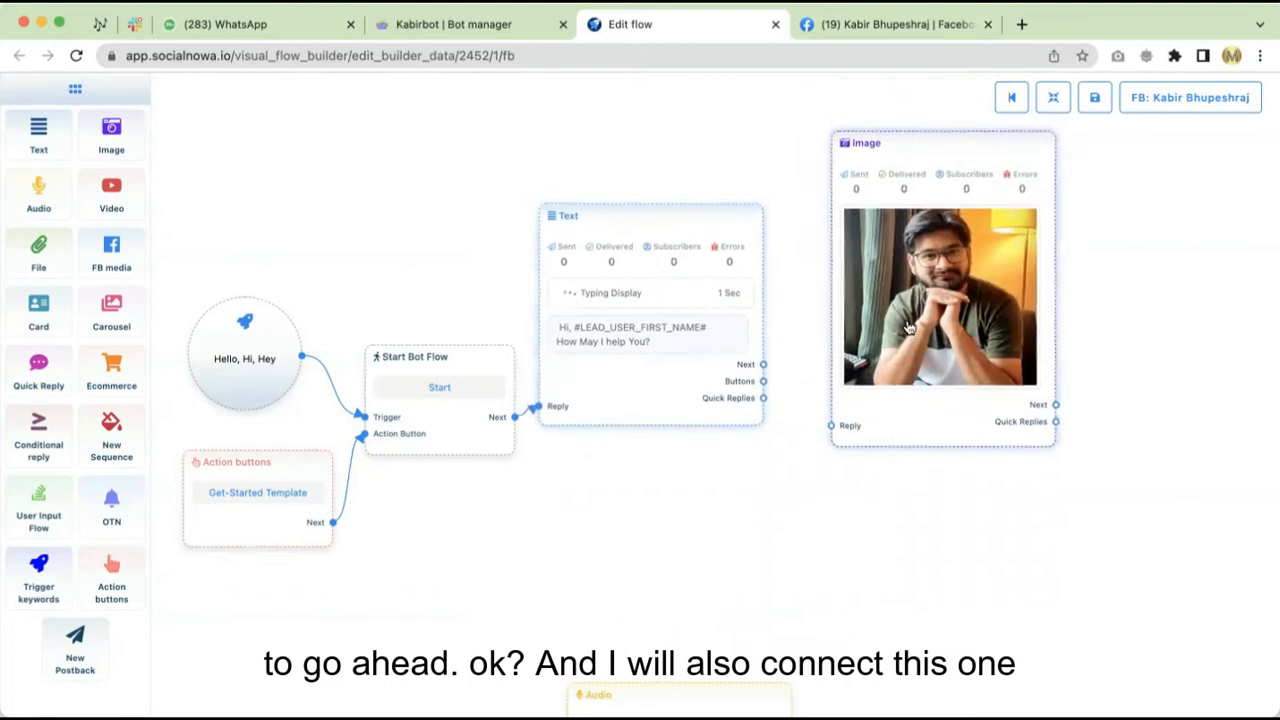
{"action": "left_click_drag", "start_coordinate": [765, 366], "coordinate": [831, 428]}
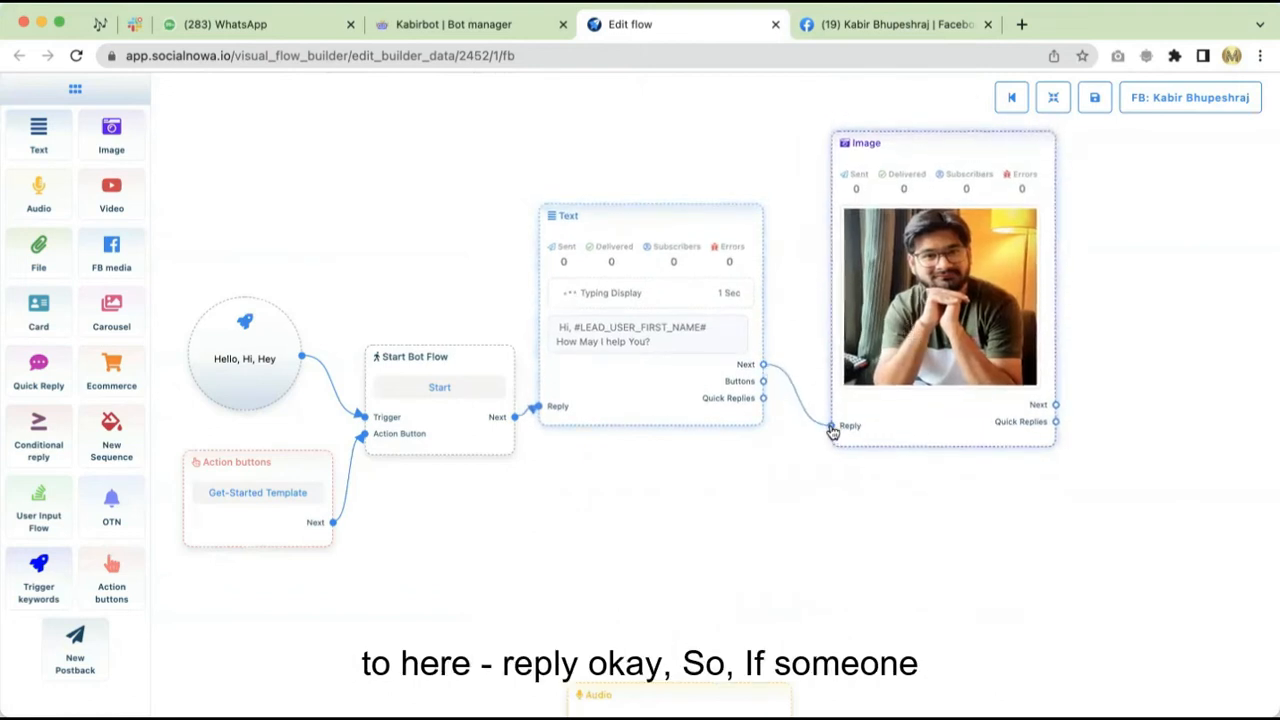
{"action": "left_click_drag", "start_coordinate": [918, 325], "coordinate": [885, 300]}
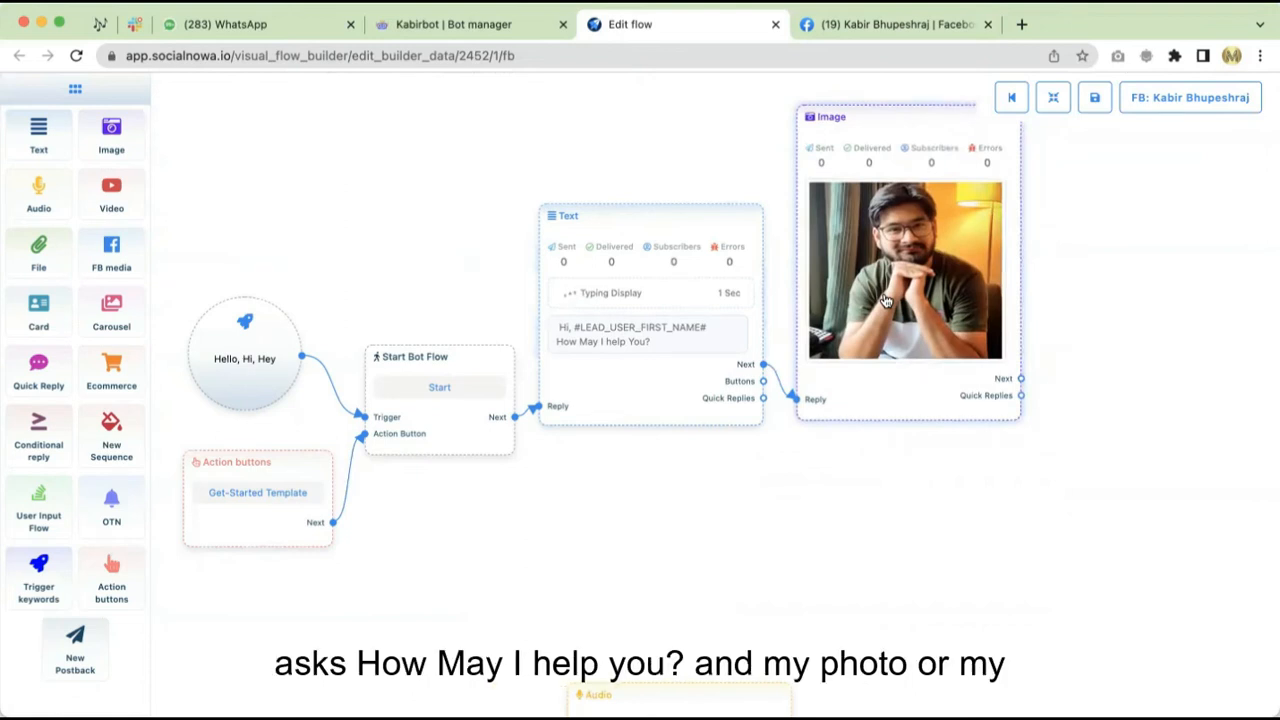
Step: Delete the Audio and Video elements from the flow
{"action": "scroll", "coordinate": [760, 405], "scroll_direction": "down", "scroll_amount": 5}
{"action": "scroll", "coordinate": [770, 417], "scroll_direction": "down", "scroll_amount": 6}
{"action": "scroll", "coordinate": [858, 300], "scroll_direction": "down", "scroll_amount": 5}
{"action": "scroll", "coordinate": [820, 360], "scroll_direction": "up", "scroll_amount": 8}
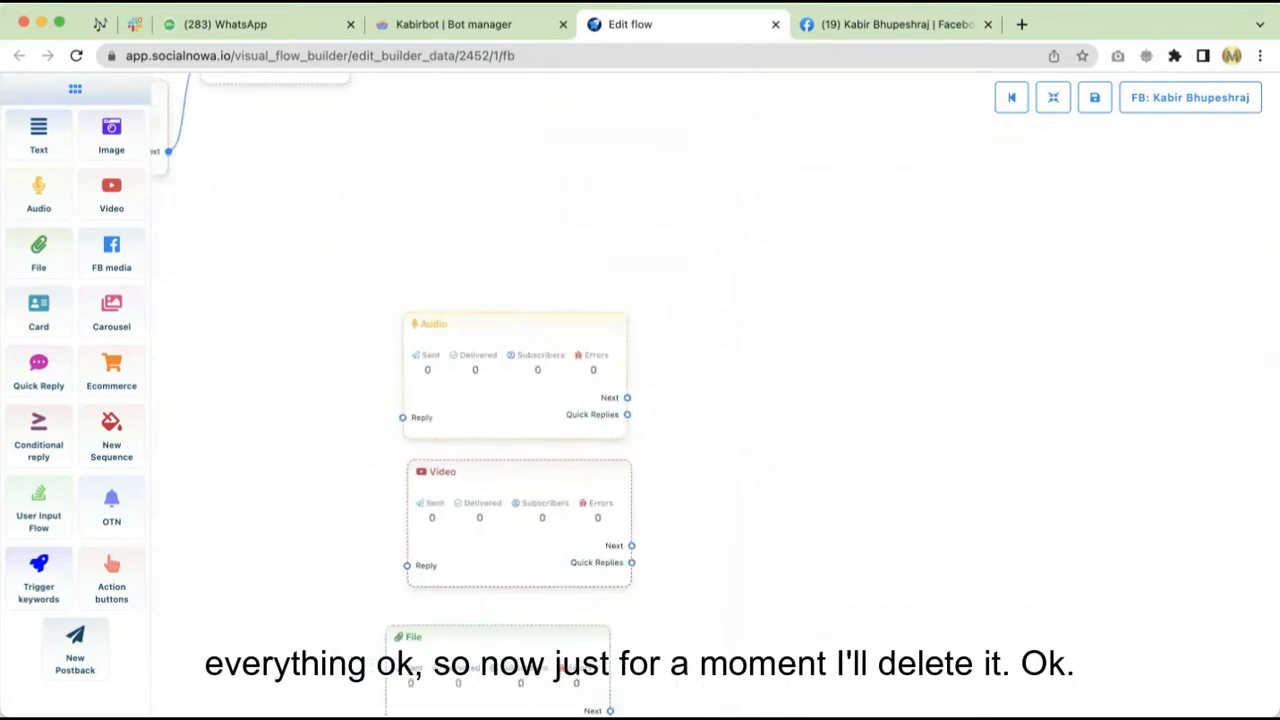
{"action": "right_click", "coordinate": [516, 340]}
{"action": "left_click", "coordinate": [575, 351]}
{"action": "right_click", "coordinate": [523, 503]}
{"action": "left_click", "coordinate": [537, 514]}
{"action": "scroll", "coordinate": [700, 380], "scroll_direction": "down", "scroll_amount": 5}
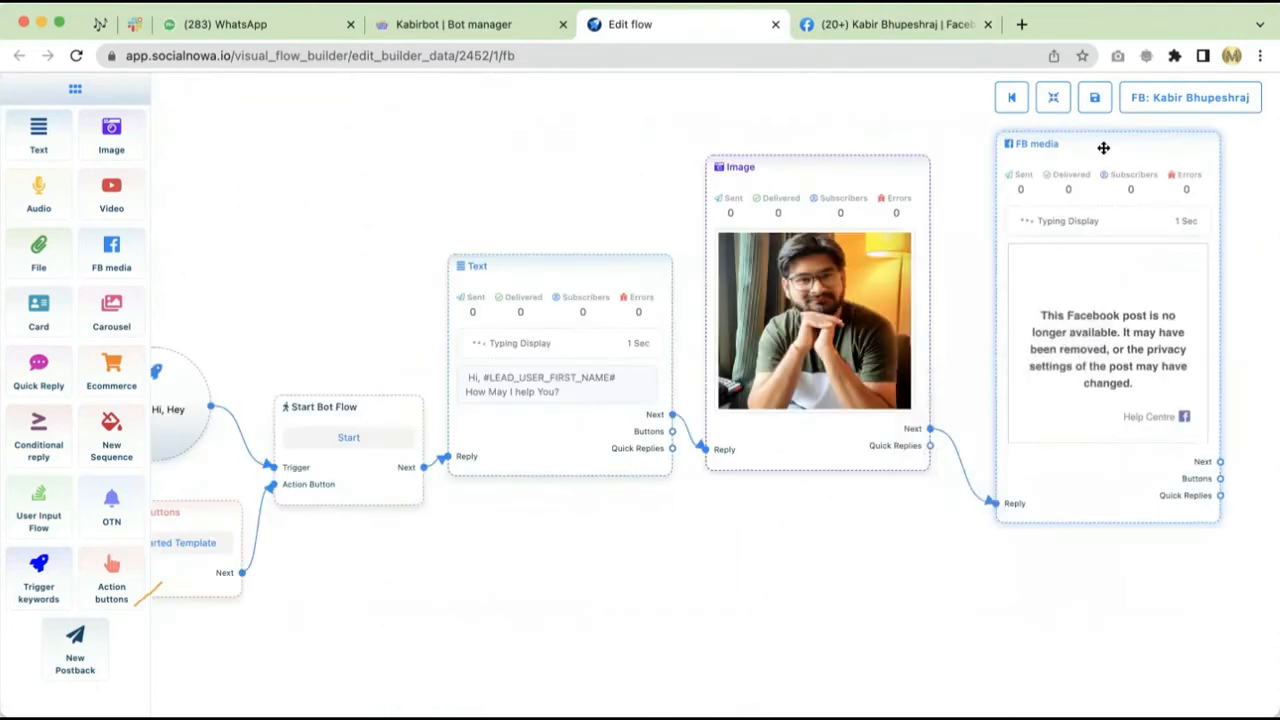
Step: Delete the FB media element connected after the Image element and save the flow
{"action": "right_click", "coordinate": [1103, 146]}
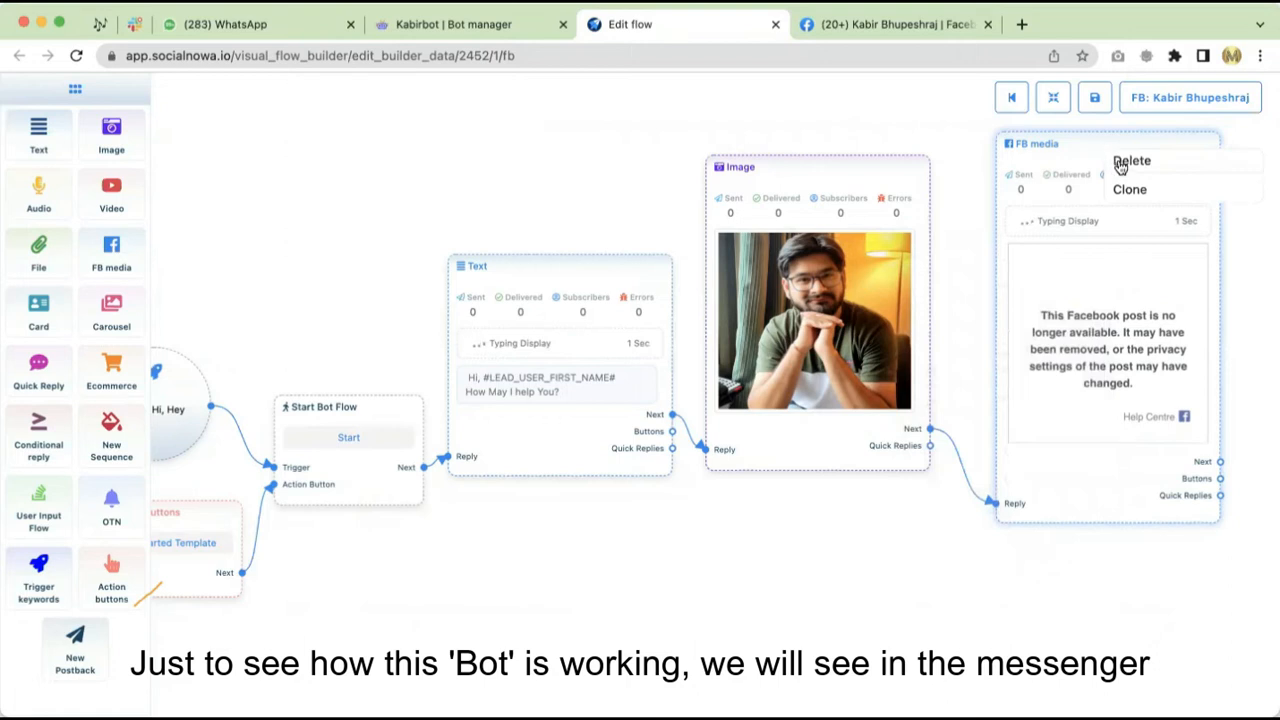
{"action": "left_click", "coordinate": [1120, 166]}
{"action": "left_click_drag", "start_coordinate": [777, 171], "coordinate": [842, 221]}
{"action": "left_click", "coordinate": [1094, 97]}
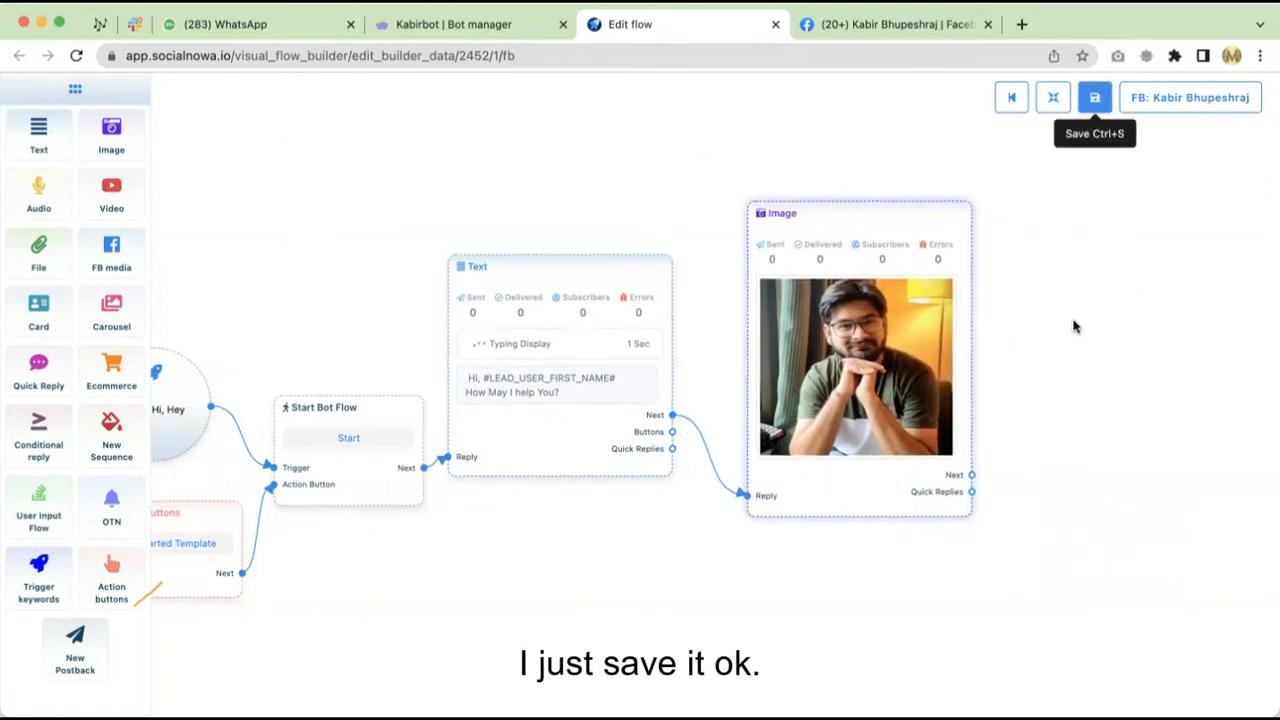
Step: Switch to the Facebook page, open a message chat with it and send Get Started to test the bot
{"action": "left_click", "coordinate": [886, 27]}
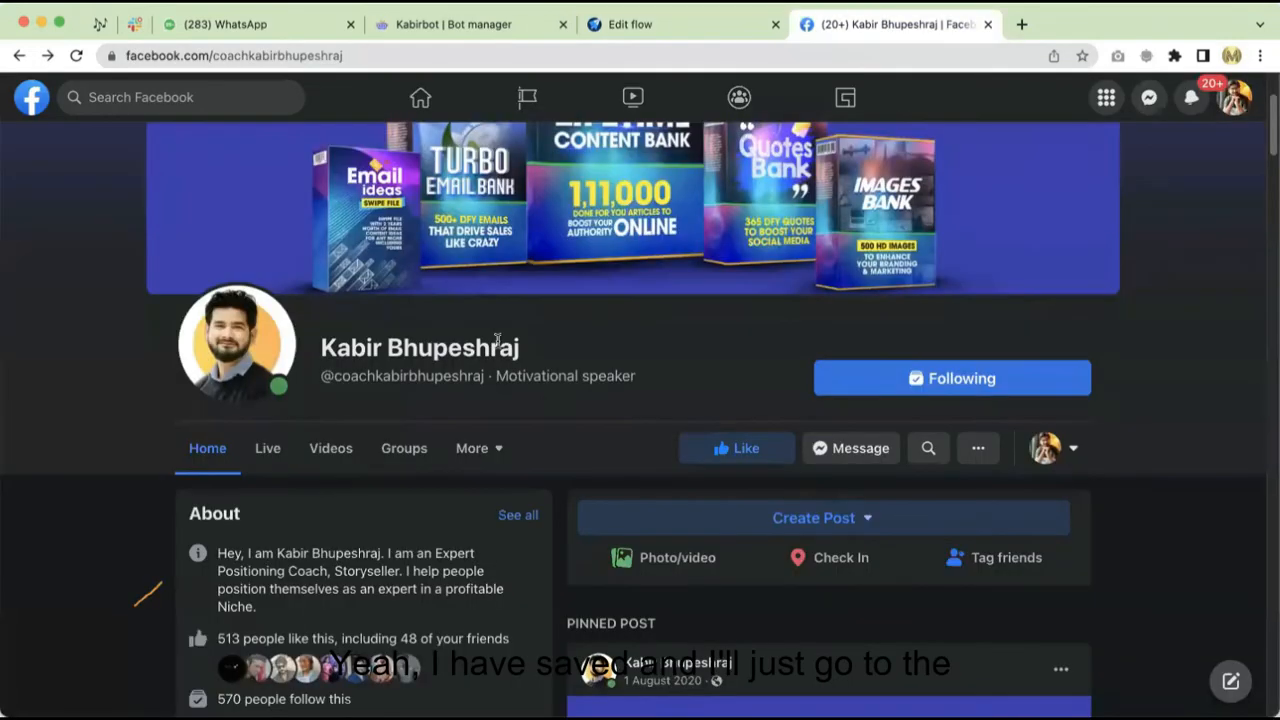
{"action": "left_click", "coordinate": [866, 450]}
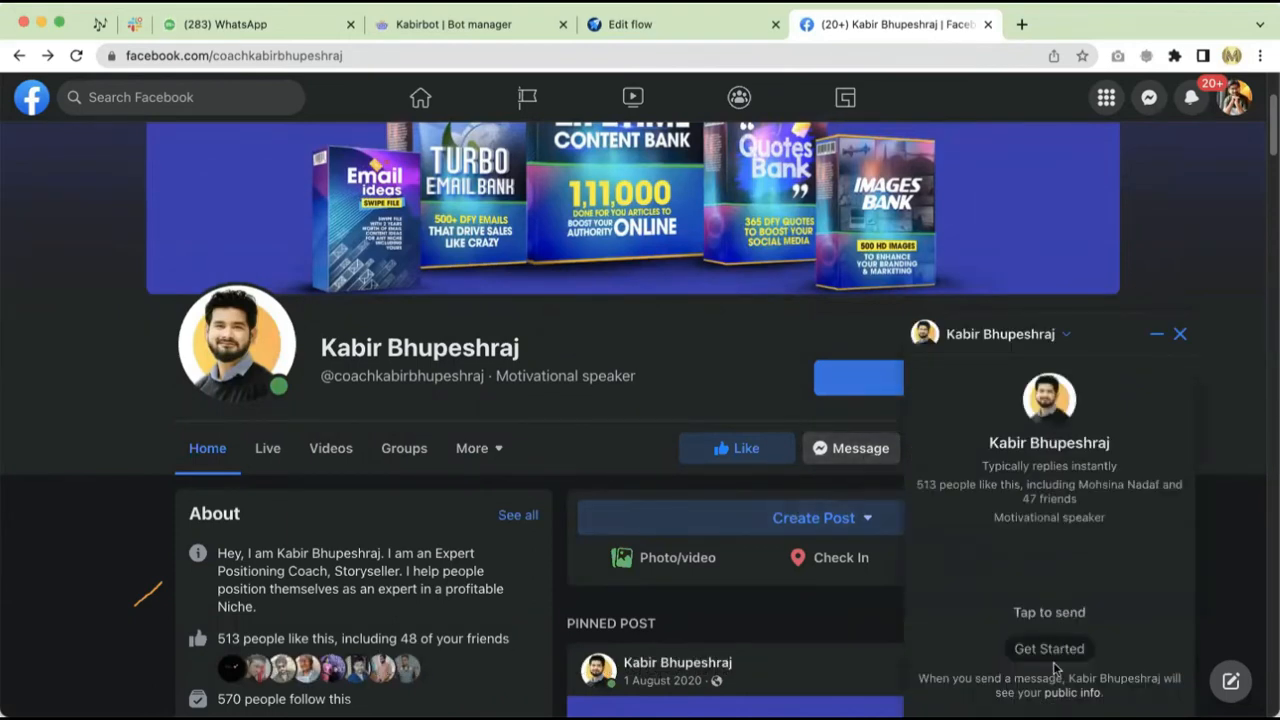
{"action": "left_click", "coordinate": [1052, 651]}
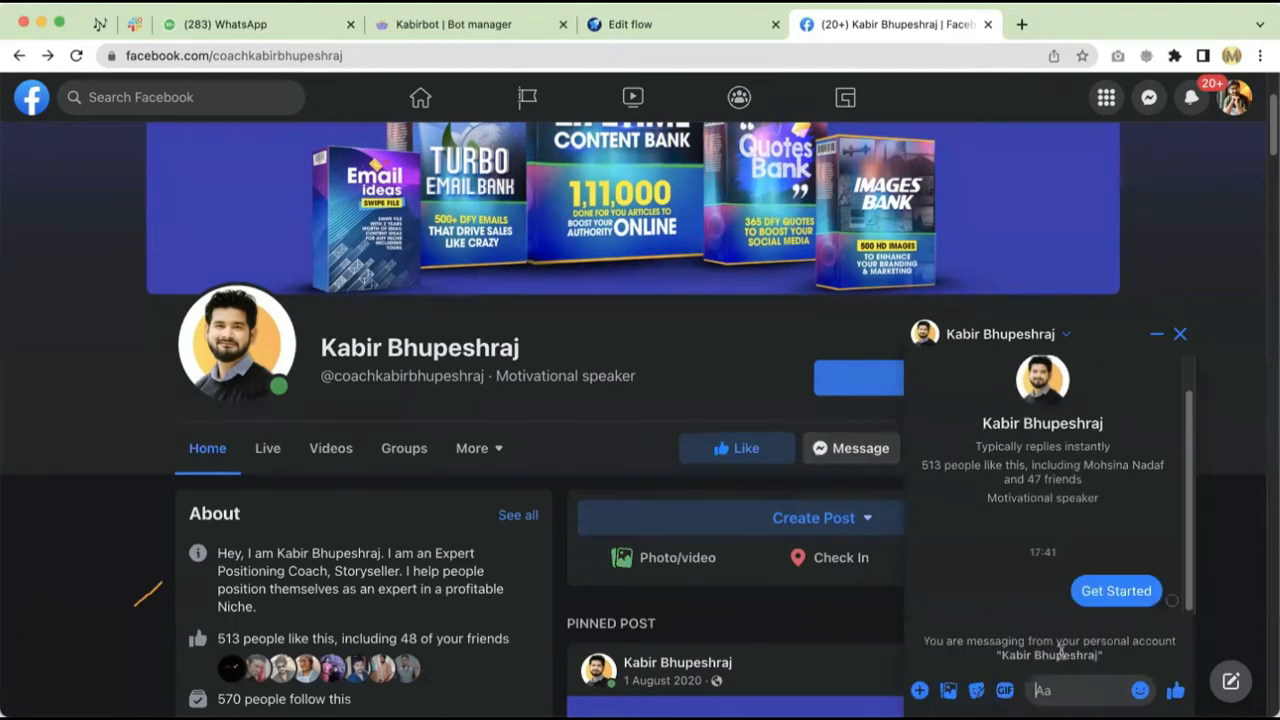
Step: Compare the bot's Get Started reply with the flow in the builder, and send "hey" in the chat to test the trigger keyword
{"action": "mouse_move", "coordinate": [986, 610]}
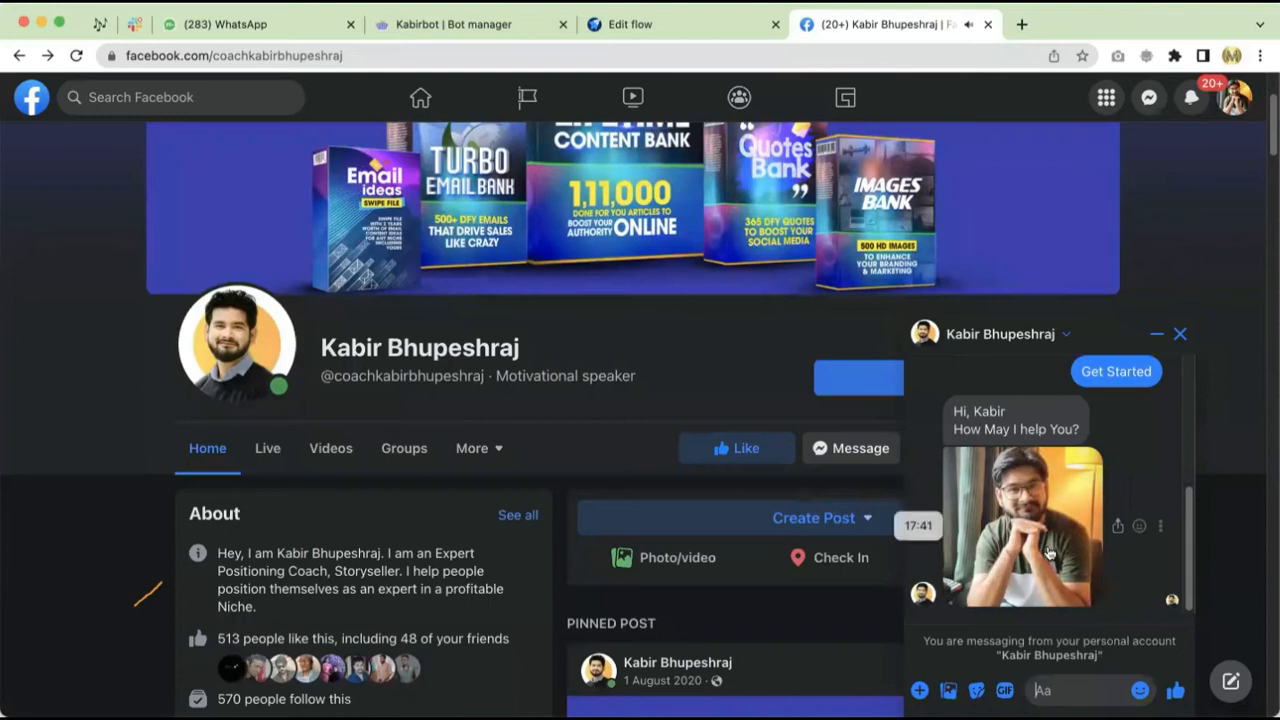
{"action": "left_click", "coordinate": [670, 30]}
{"action": "left_click_drag", "start_coordinate": [610, 602], "coordinate": [759, 560]}
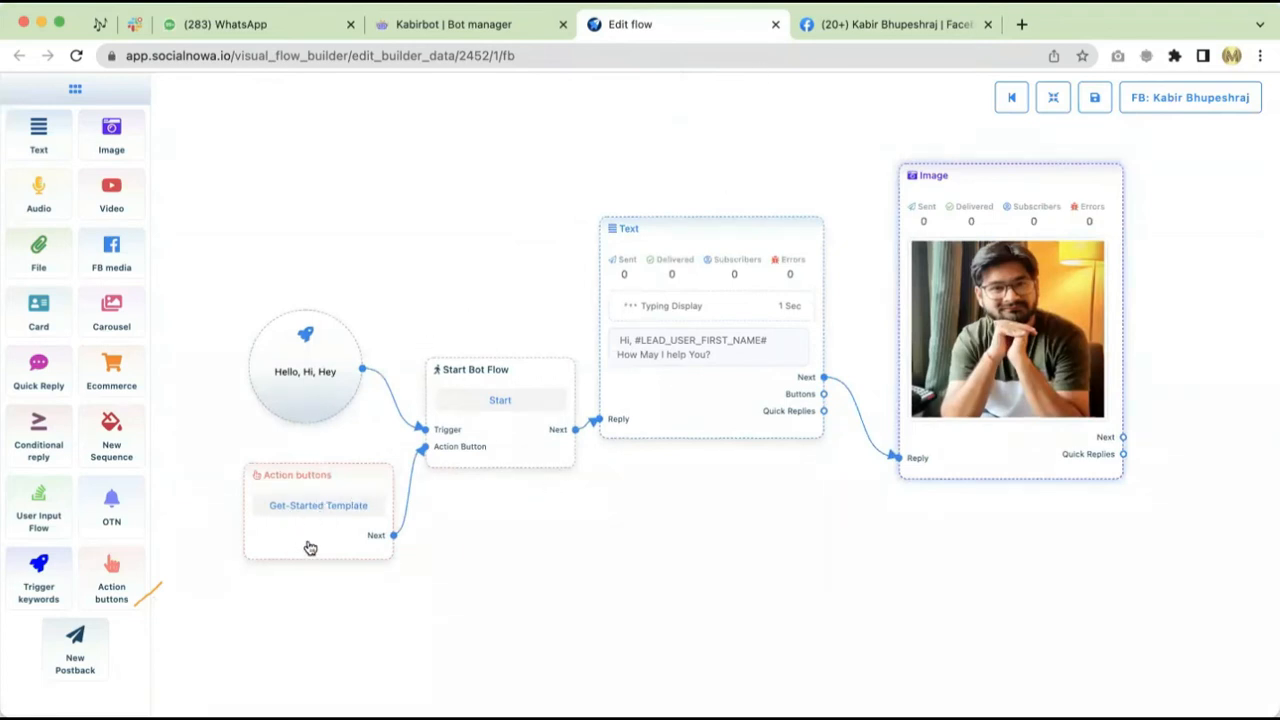
{"action": "left_click", "coordinate": [850, 26]}
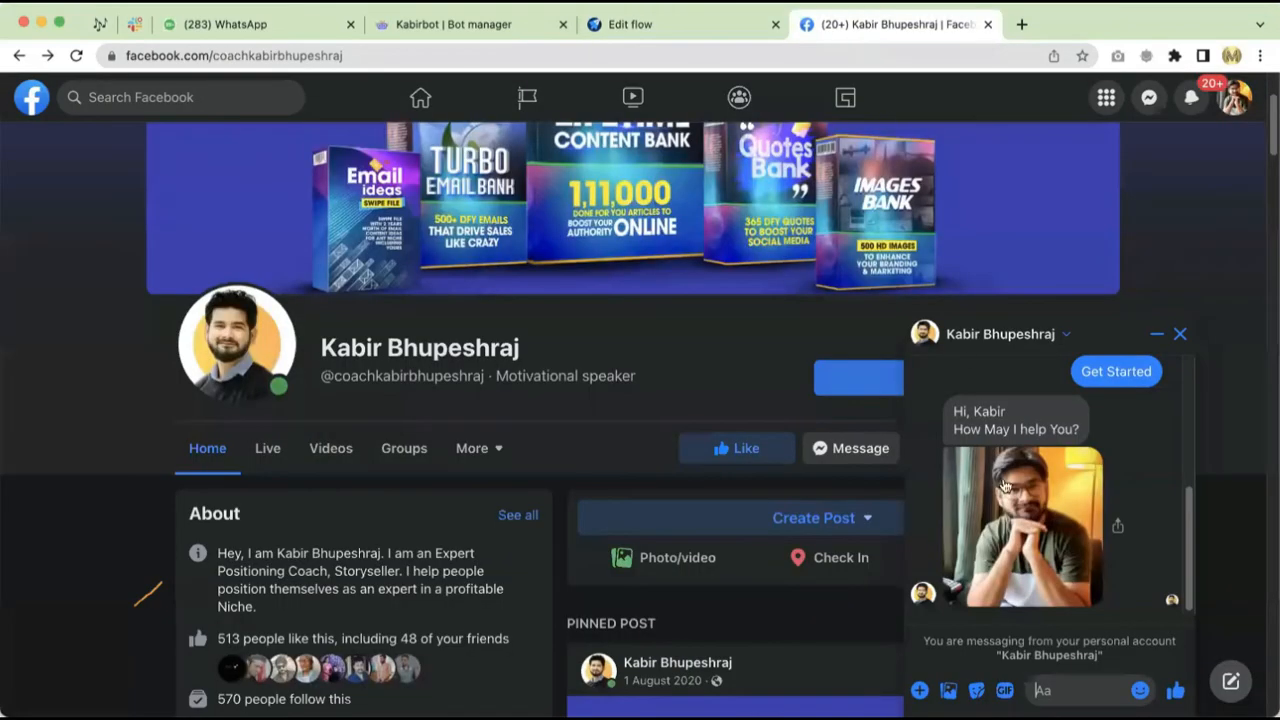
{"action": "type", "text": "hey"}
{"action": "key", "text": "Return"}
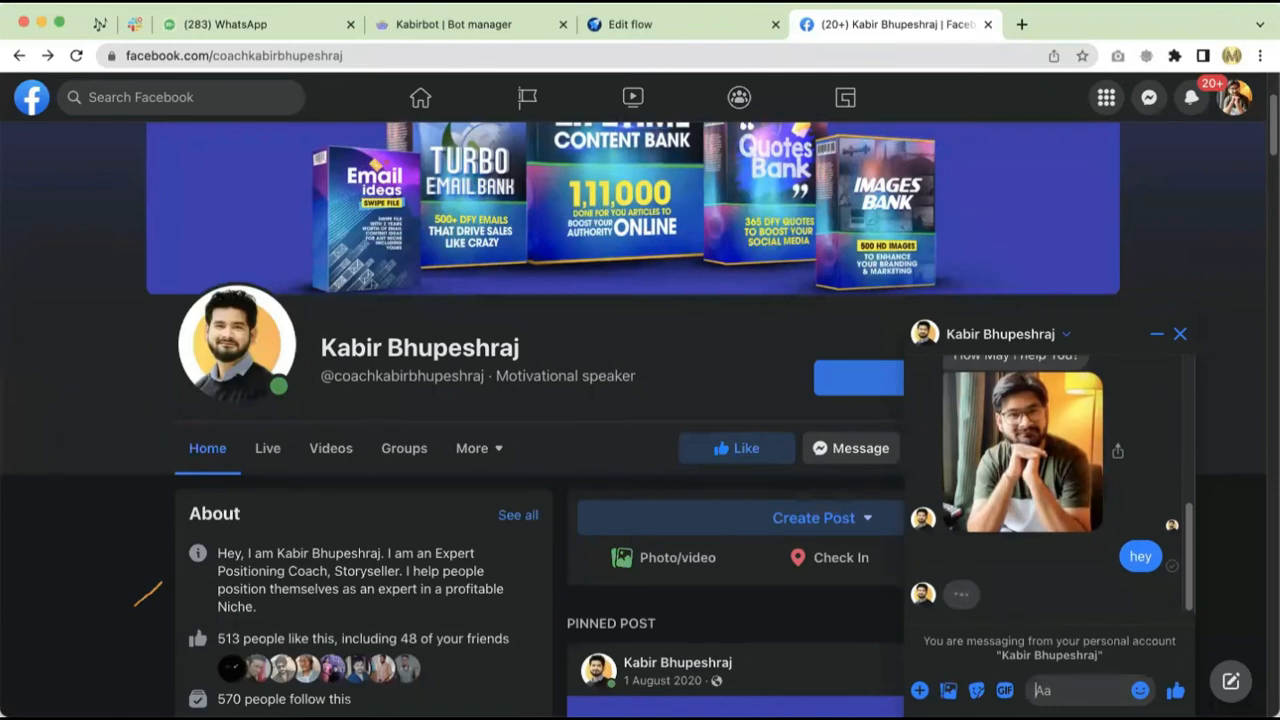
Step: Compare the reply to "hey" with the flow's Text element, and delete the chat with the Facebook page
{"action": "left_click", "coordinate": [667, 37]}
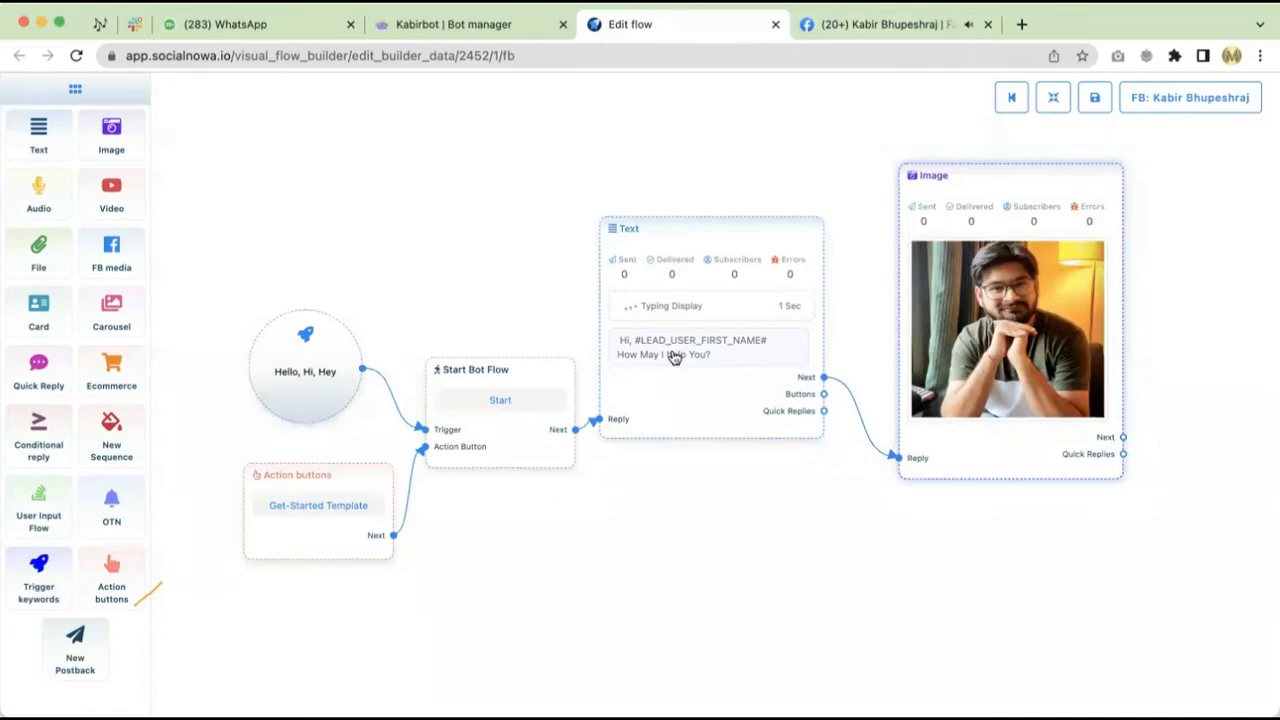
{"action": "left_click", "coordinate": [812, 28]}
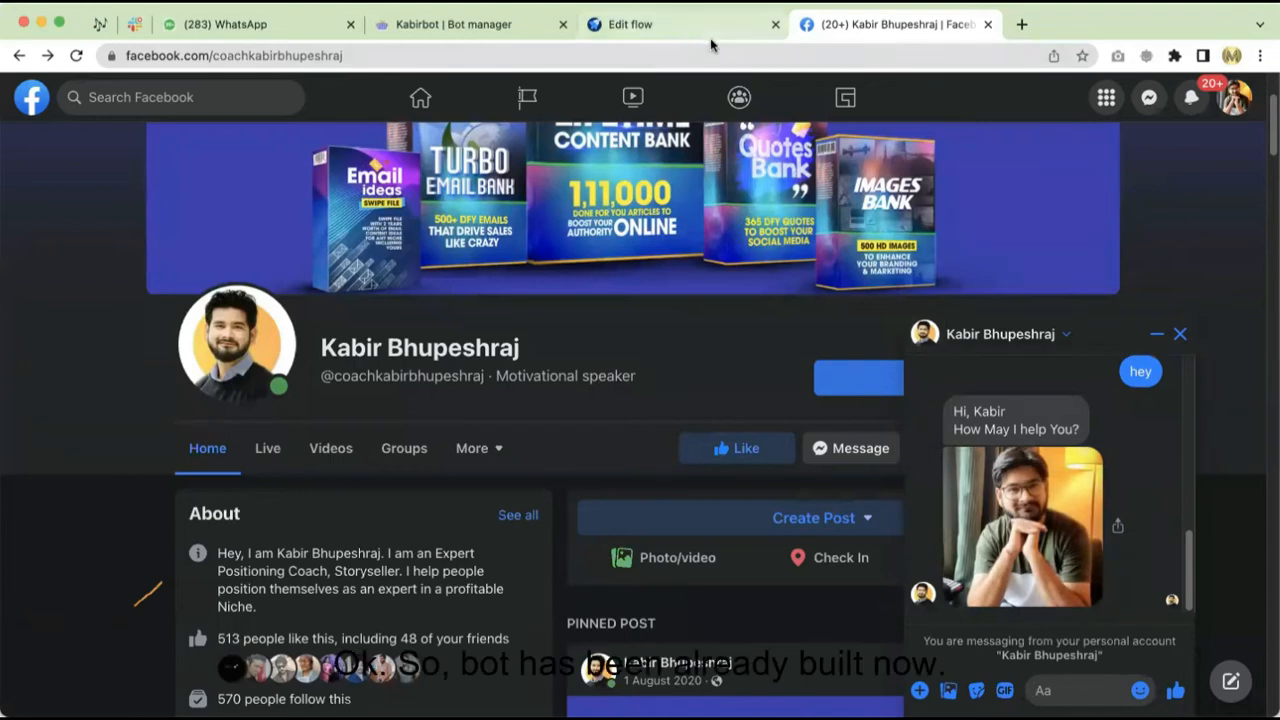
{"action": "left_click", "coordinate": [1000, 334]}
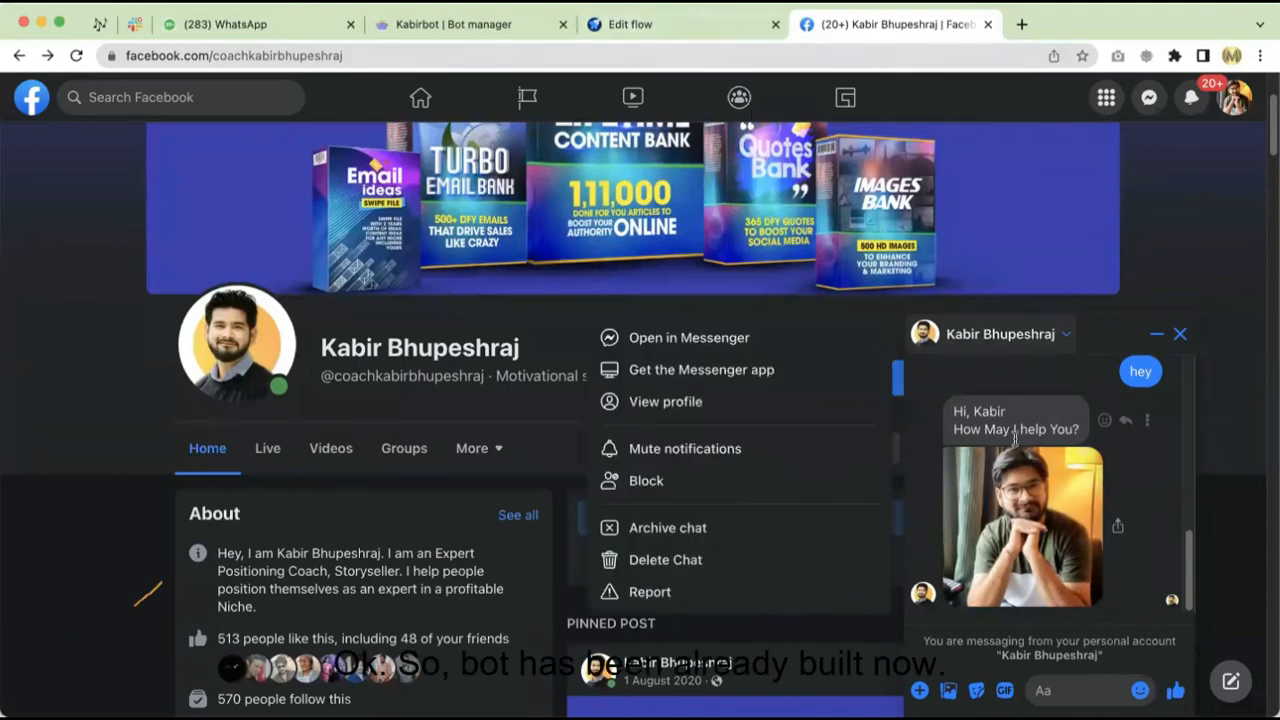
{"action": "left_click", "coordinate": [706, 560]}
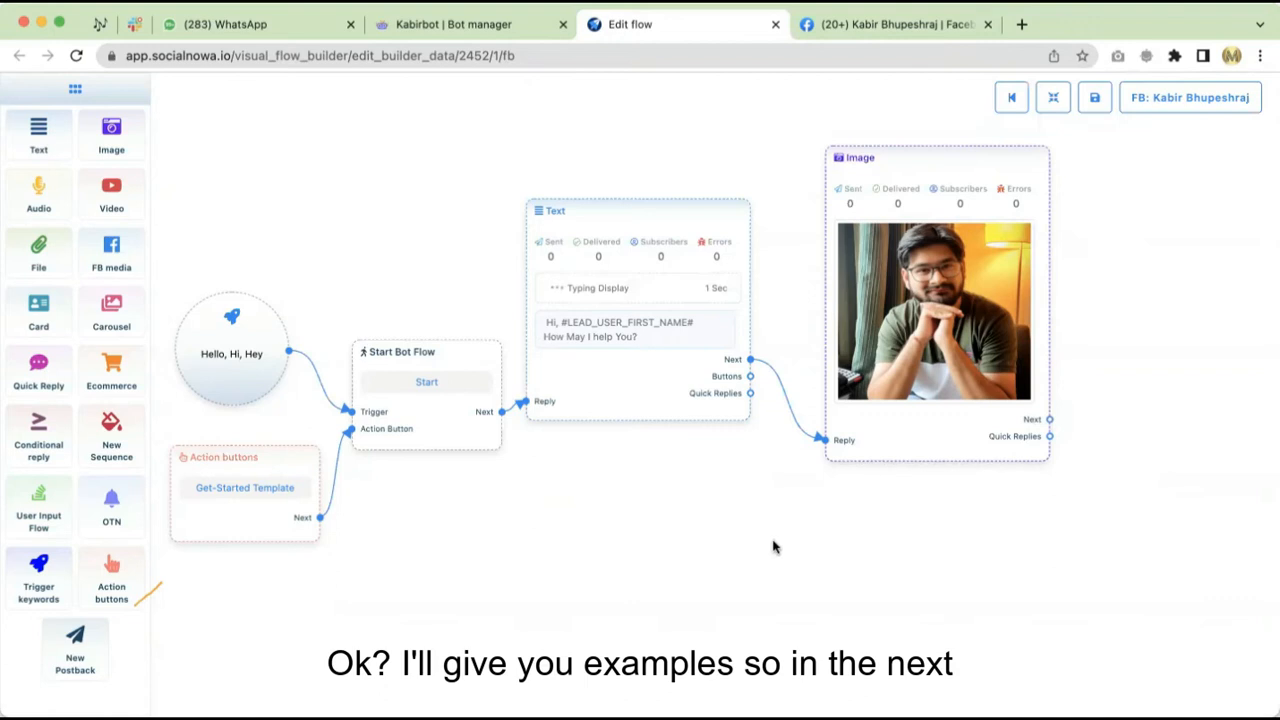
Step: In the flow builder, add a Card connected to the Image element's Next and place it with its Button beside the Image
{"action": "left_click_drag", "start_coordinate": [769, 549], "coordinate": [520, 535]}
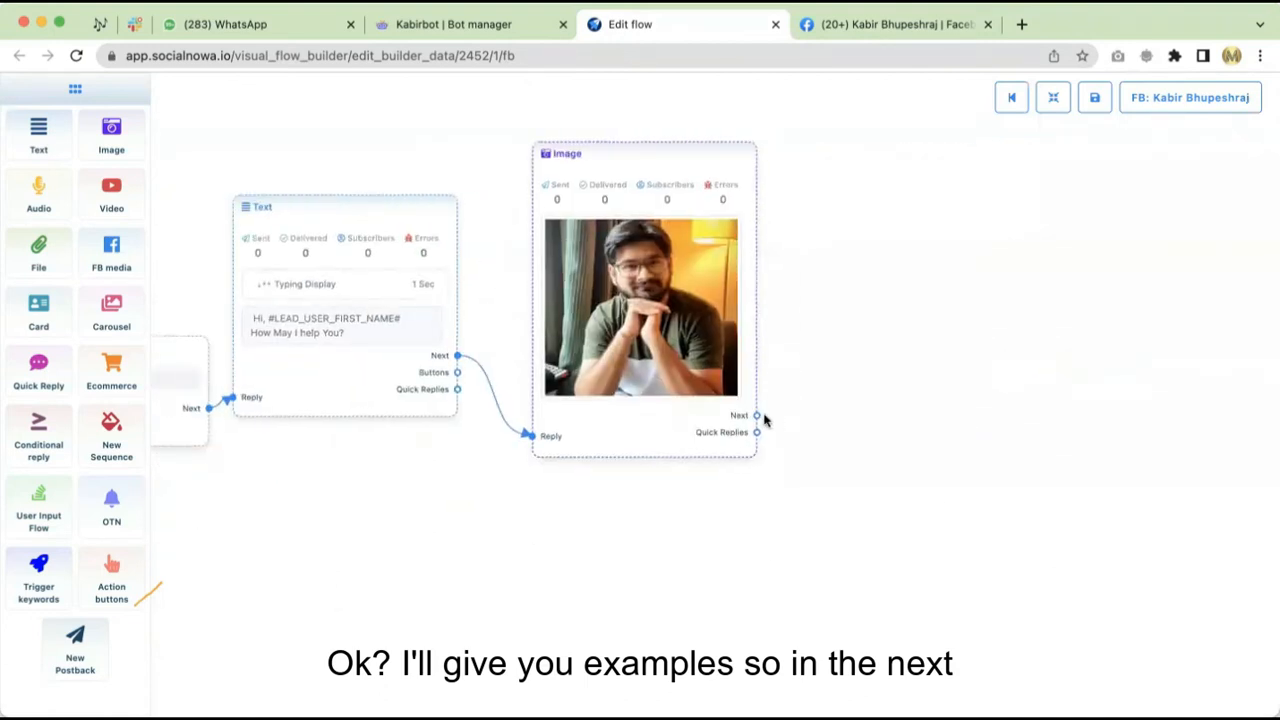
{"action": "left_click_drag", "start_coordinate": [757, 415], "coordinate": [832, 344]}
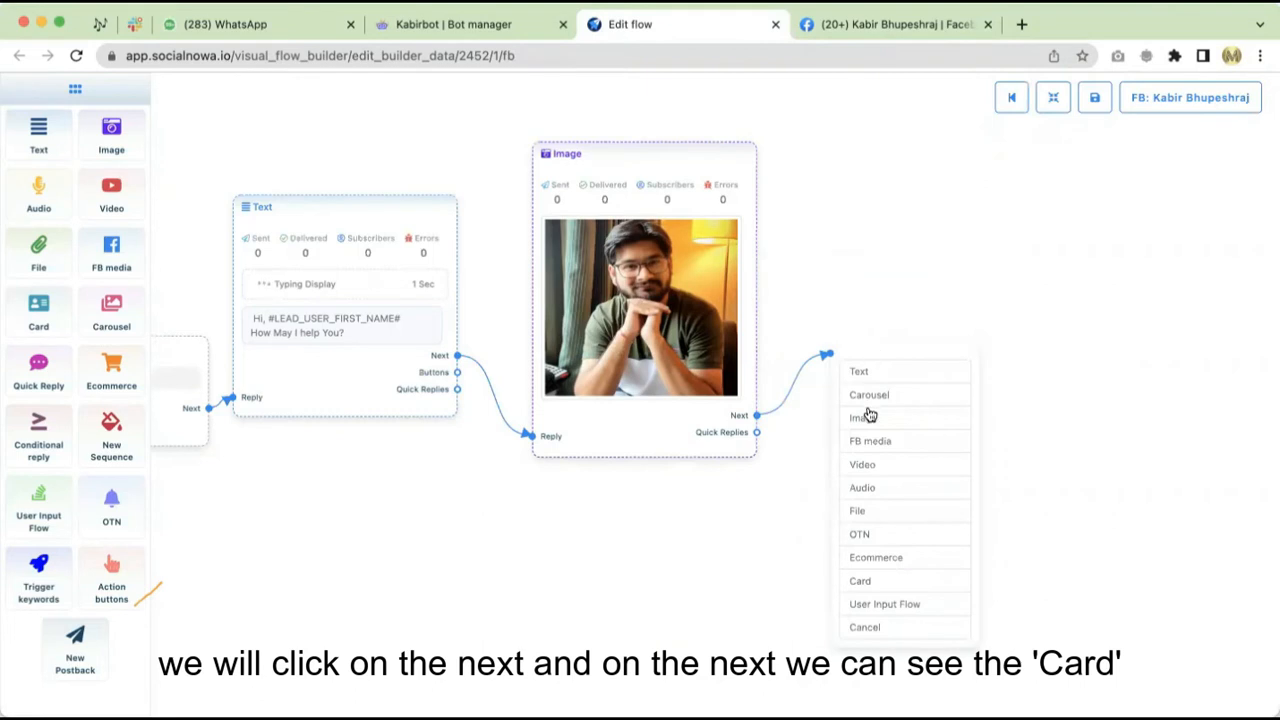
{"action": "left_click", "coordinate": [876, 584]}
{"action": "left_click_drag", "start_coordinate": [974, 587], "coordinate": [908, 283]}
{"action": "left_click_drag", "start_coordinate": [1165, 588], "coordinate": [1160, 222]}
{"action": "left_click_drag", "start_coordinate": [858, 594], "coordinate": [670, 595]}
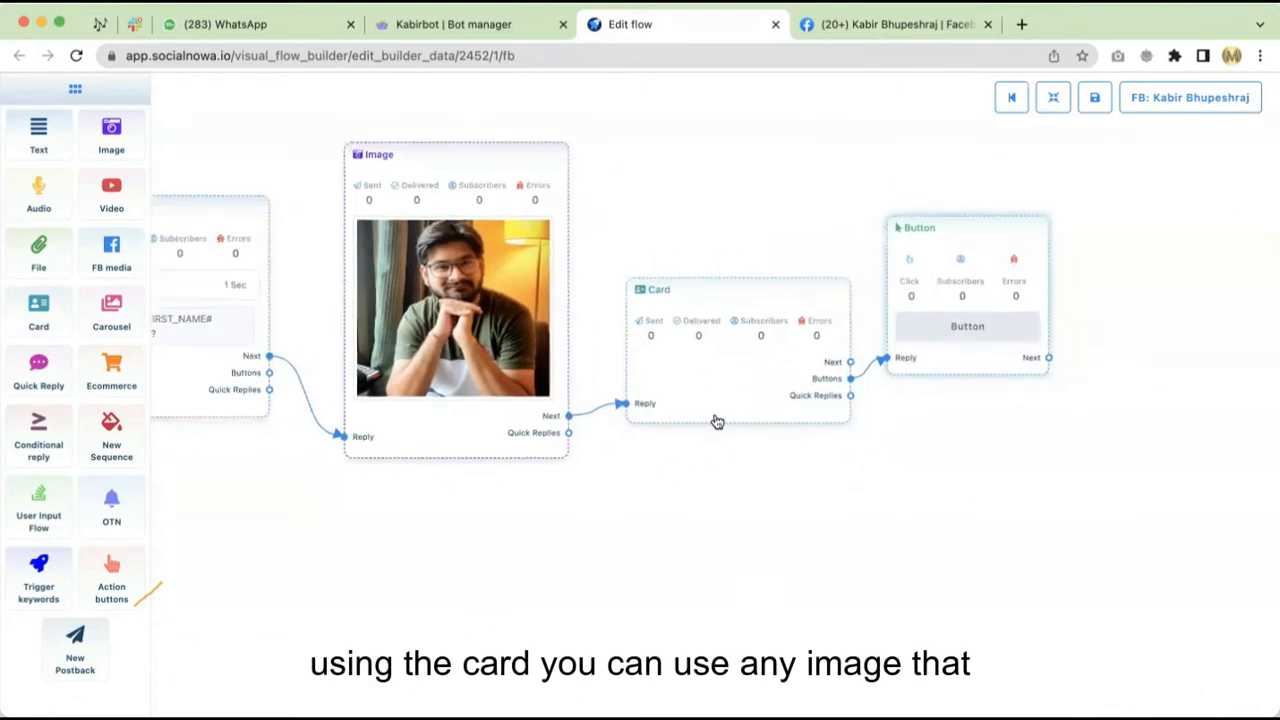
Step: Configure the Card with an uploaded image, title "Get my mentorship", subtitle "Grow Your Business", typing display enabled and a 1-second reply delay
{"action": "double_click", "coordinate": [709, 366]}
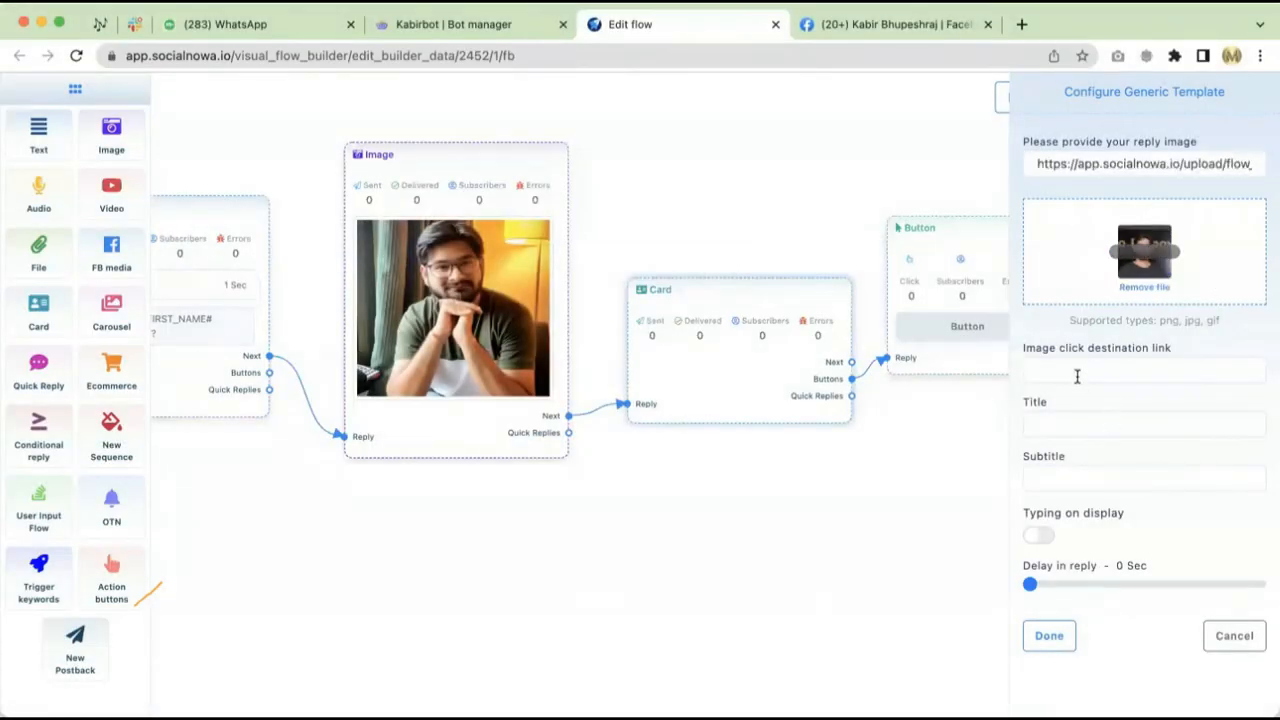
{"action": "left_click", "coordinate": [1082, 428]}
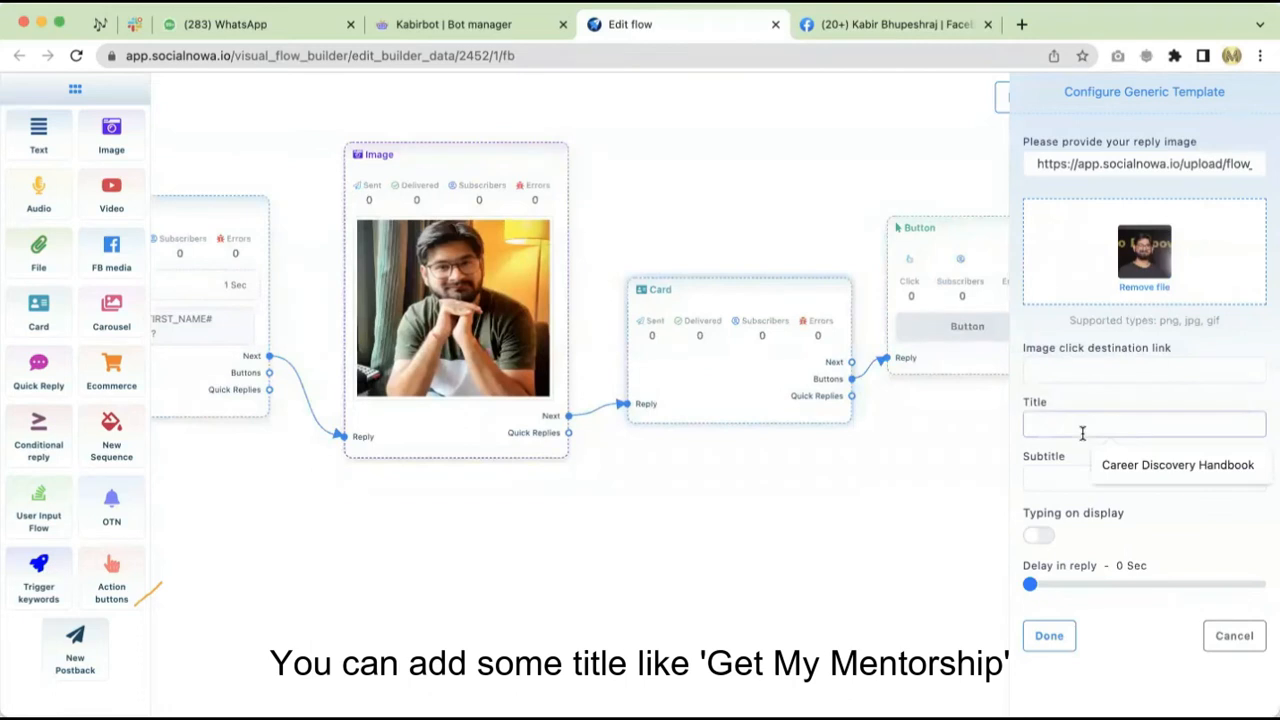
{"action": "type", "text": "Get"}
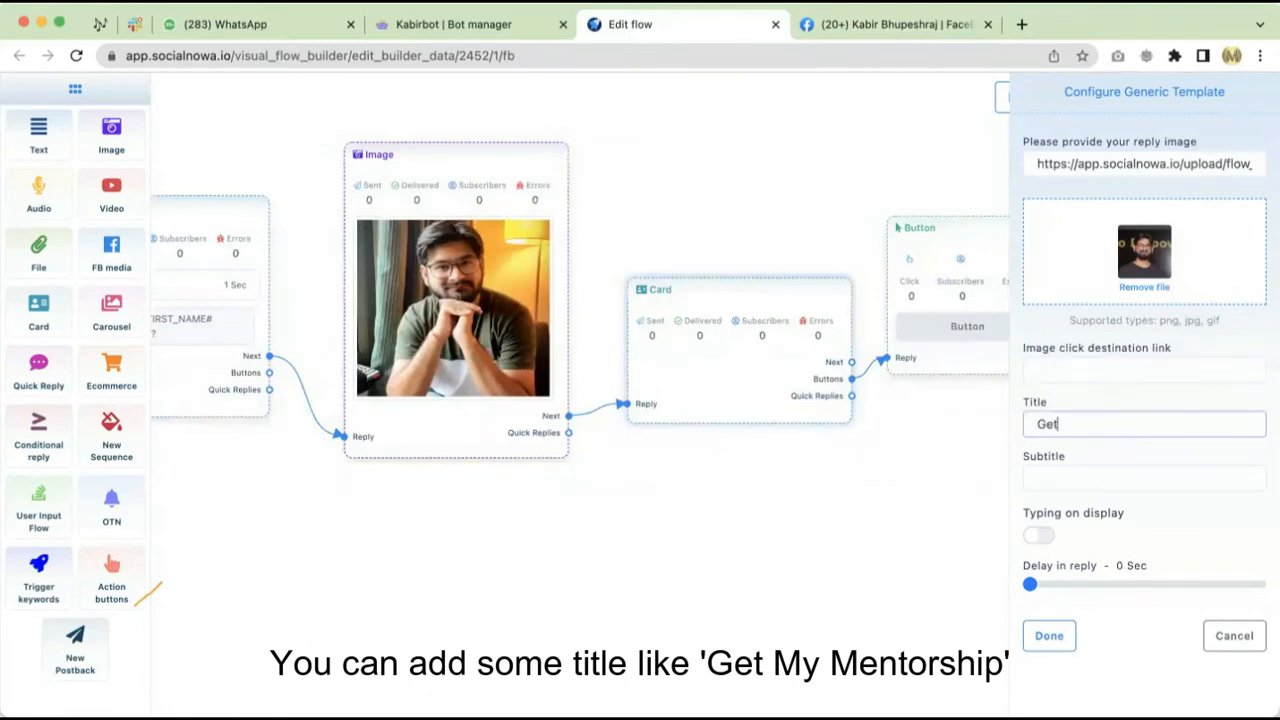
{"action": "type", "text": " my mentorship"}
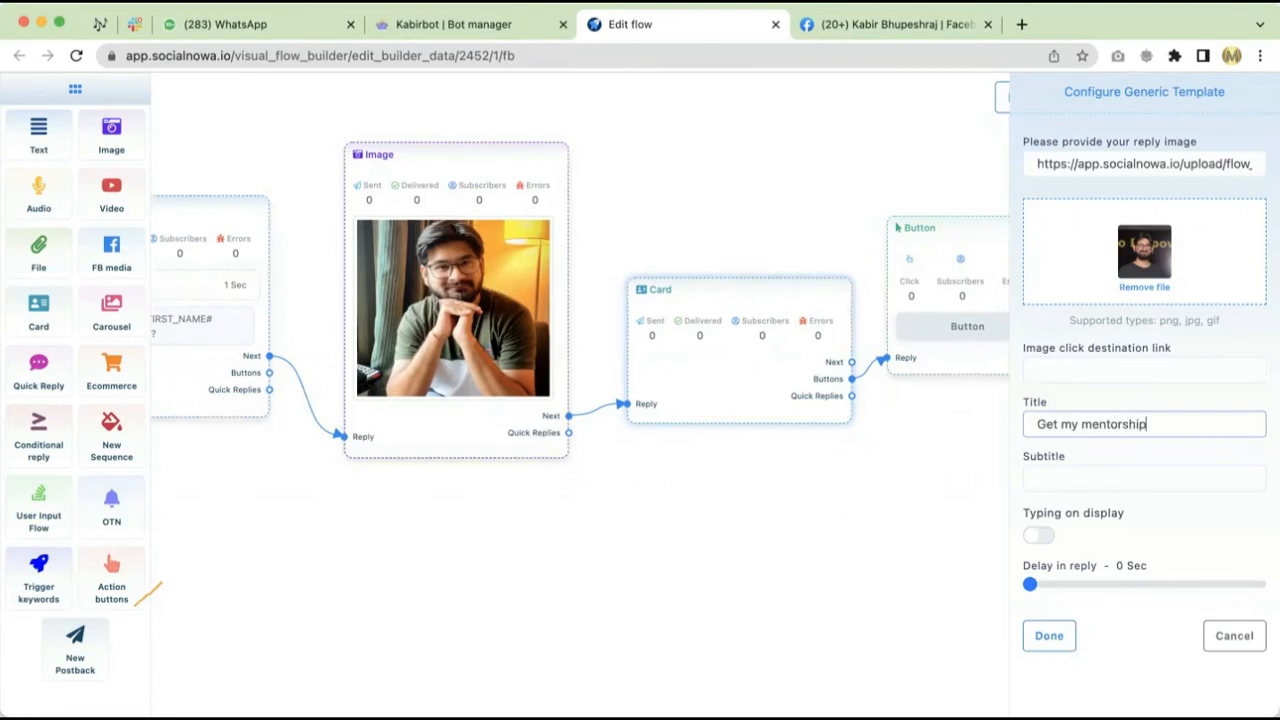
{"action": "left_click", "coordinate": [1126, 483]}
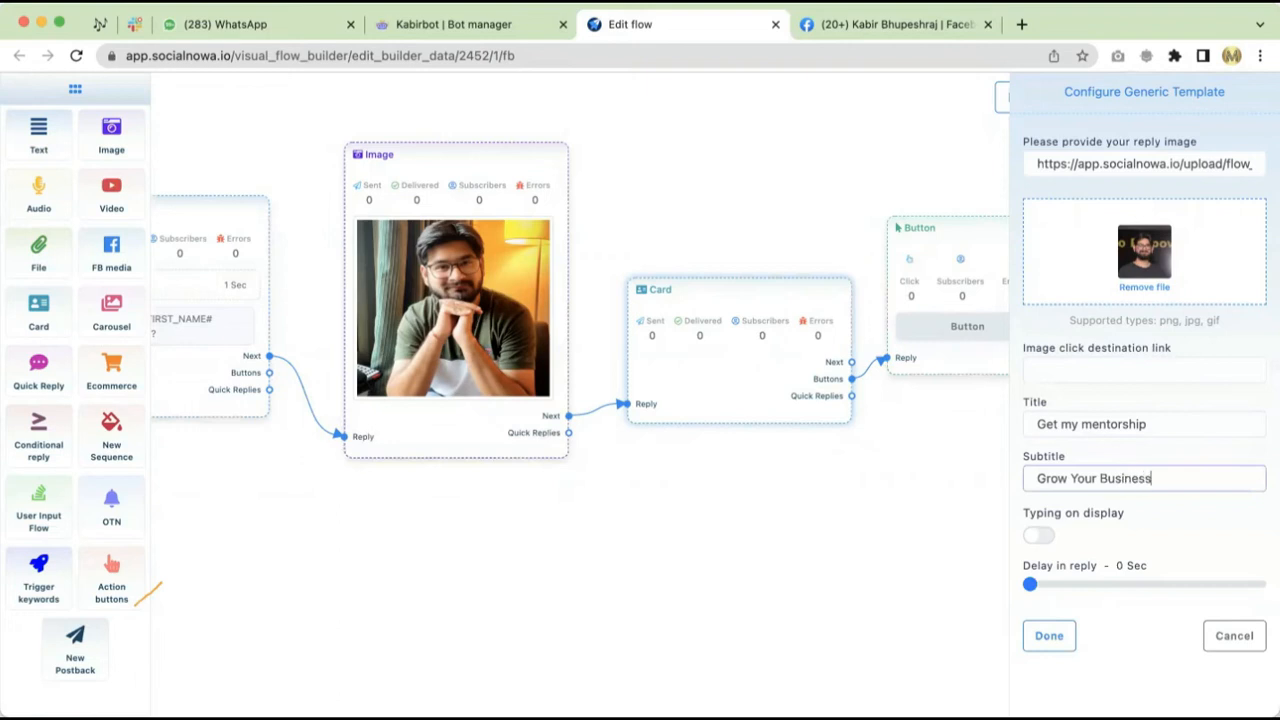
{"action": "left_click", "coordinate": [1040, 536]}
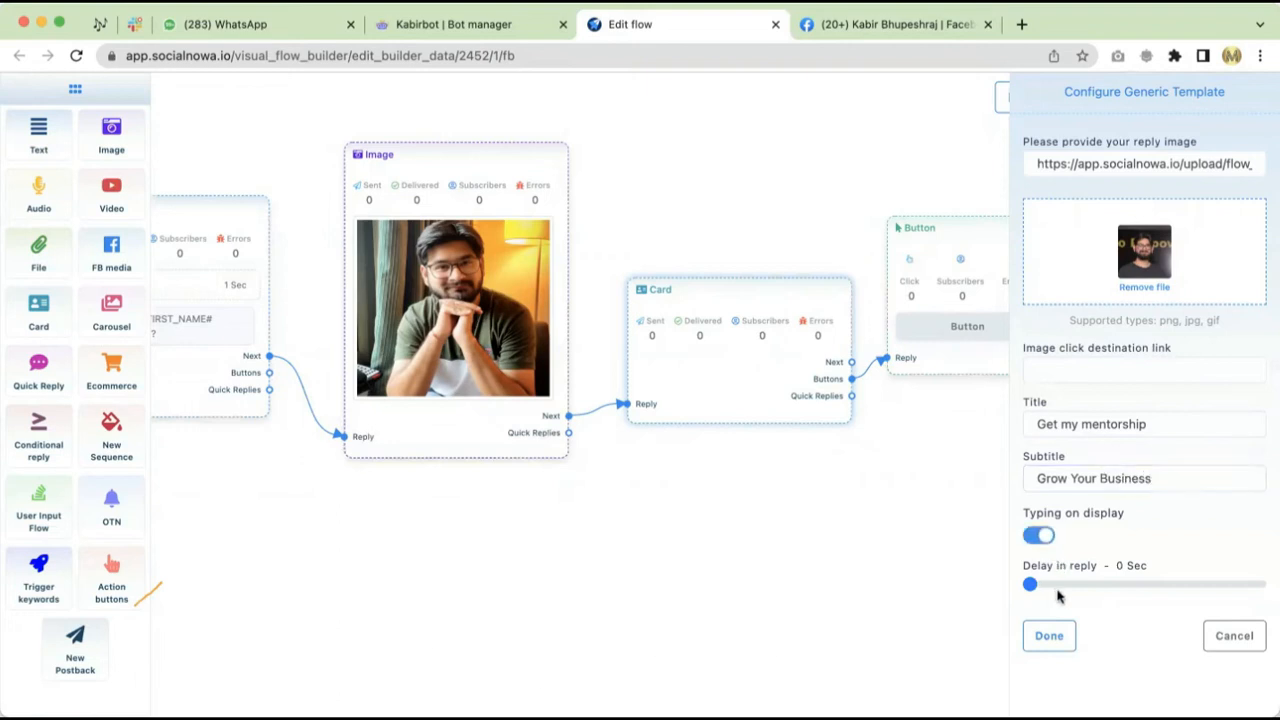
{"action": "left_click_drag", "start_coordinate": [1031, 585], "coordinate": [1060, 590]}
{"action": "left_click", "coordinate": [1050, 640]}
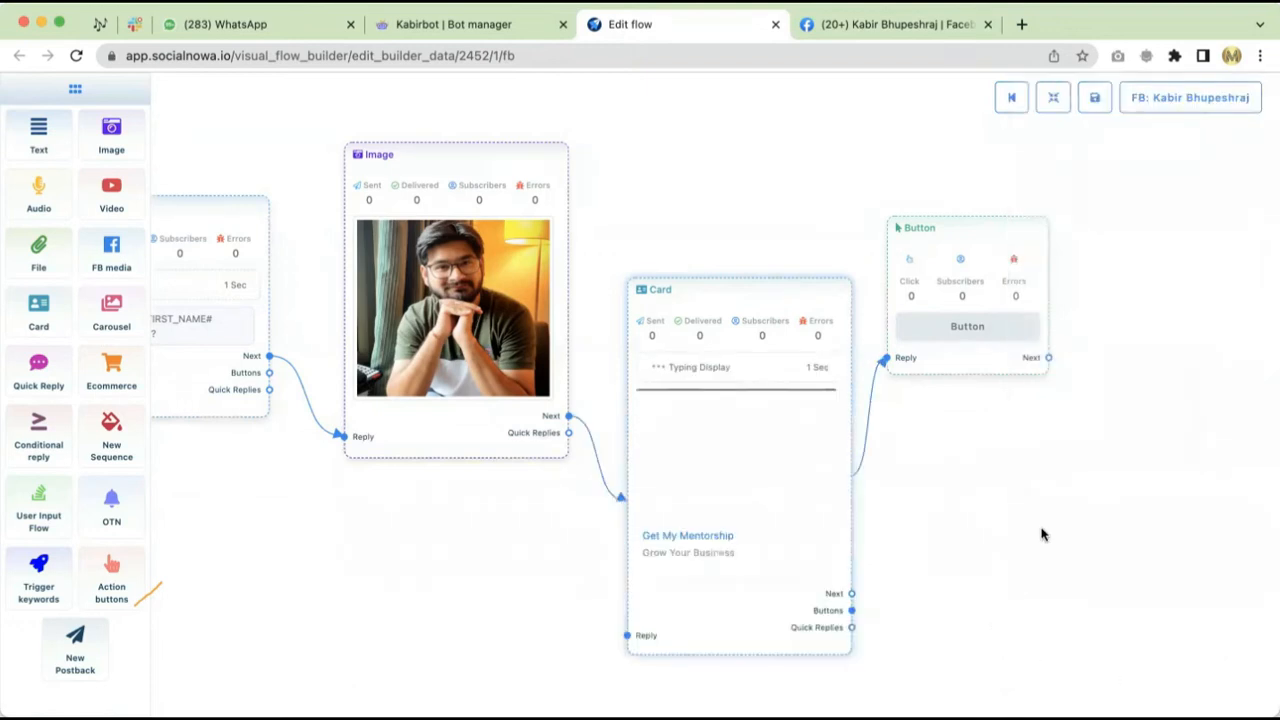
Step: Arrange the Card and its Button in a row beside the Image element
{"action": "left_click_drag", "start_coordinate": [817, 514], "coordinate": [797, 357]}
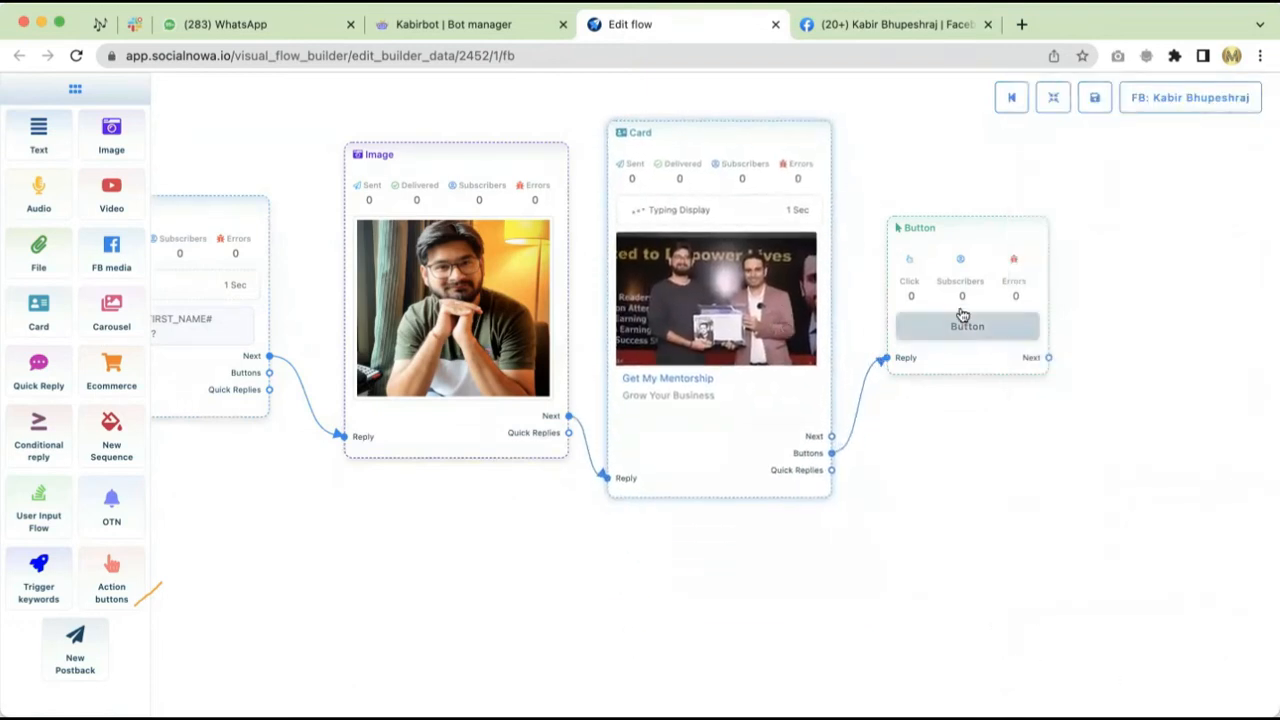
{"action": "left_click_drag", "start_coordinate": [946, 233], "coordinate": [970, 248]}
{"action": "left_click_drag", "start_coordinate": [789, 176], "coordinate": [812, 182]}
{"action": "left_click", "coordinate": [977, 270]}
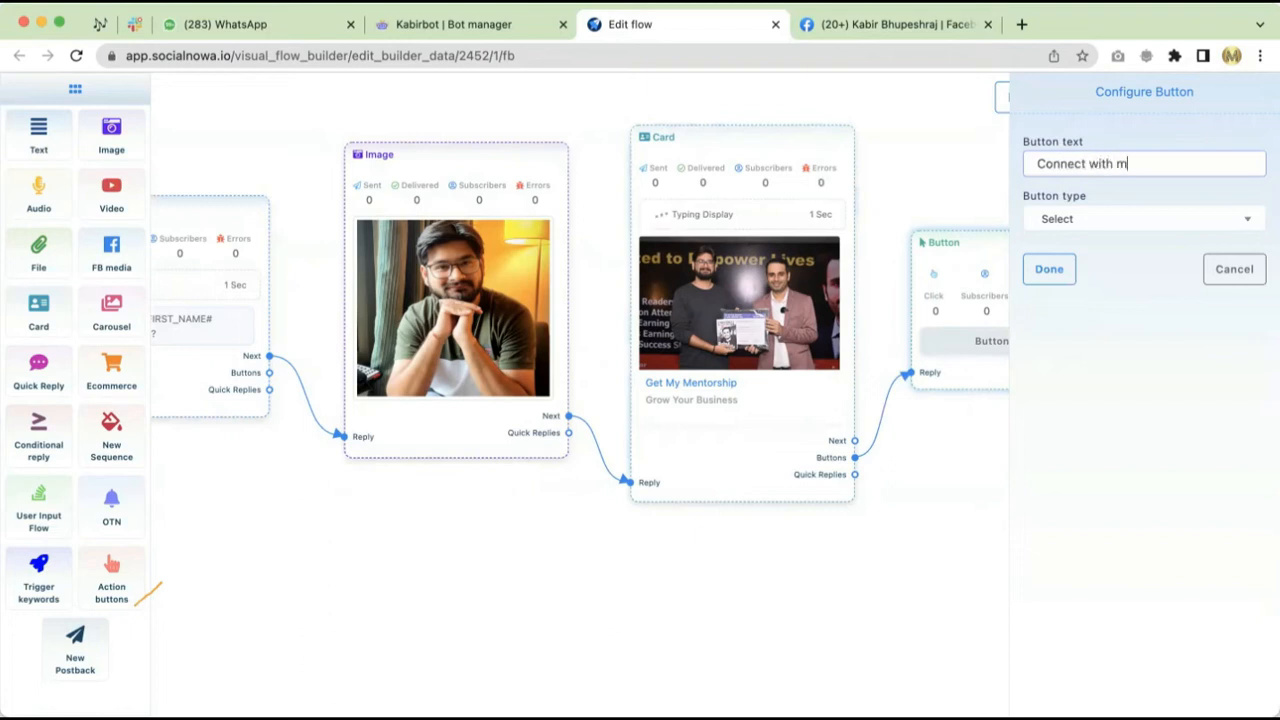
{"action": "left_click", "coordinate": [1080, 222]}
{"action": "left_click", "coordinate": [1109, 414]}
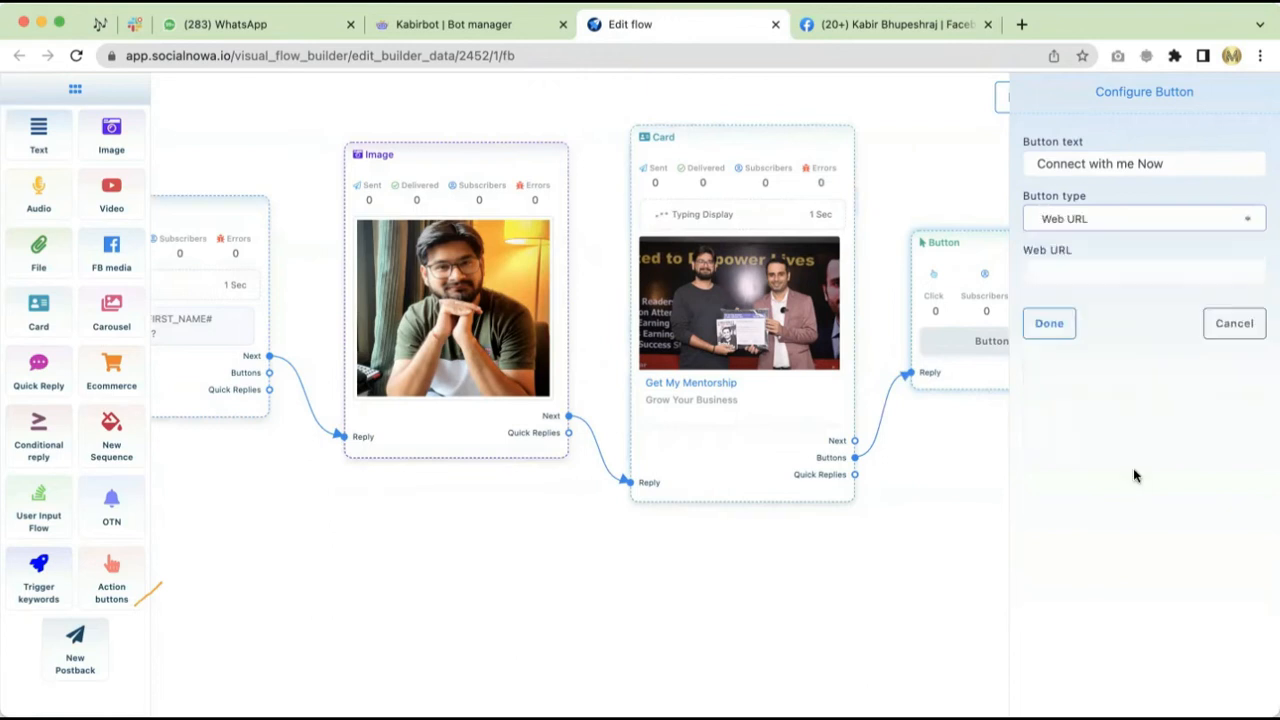
{"action": "left_click", "coordinate": [1062, 275]}
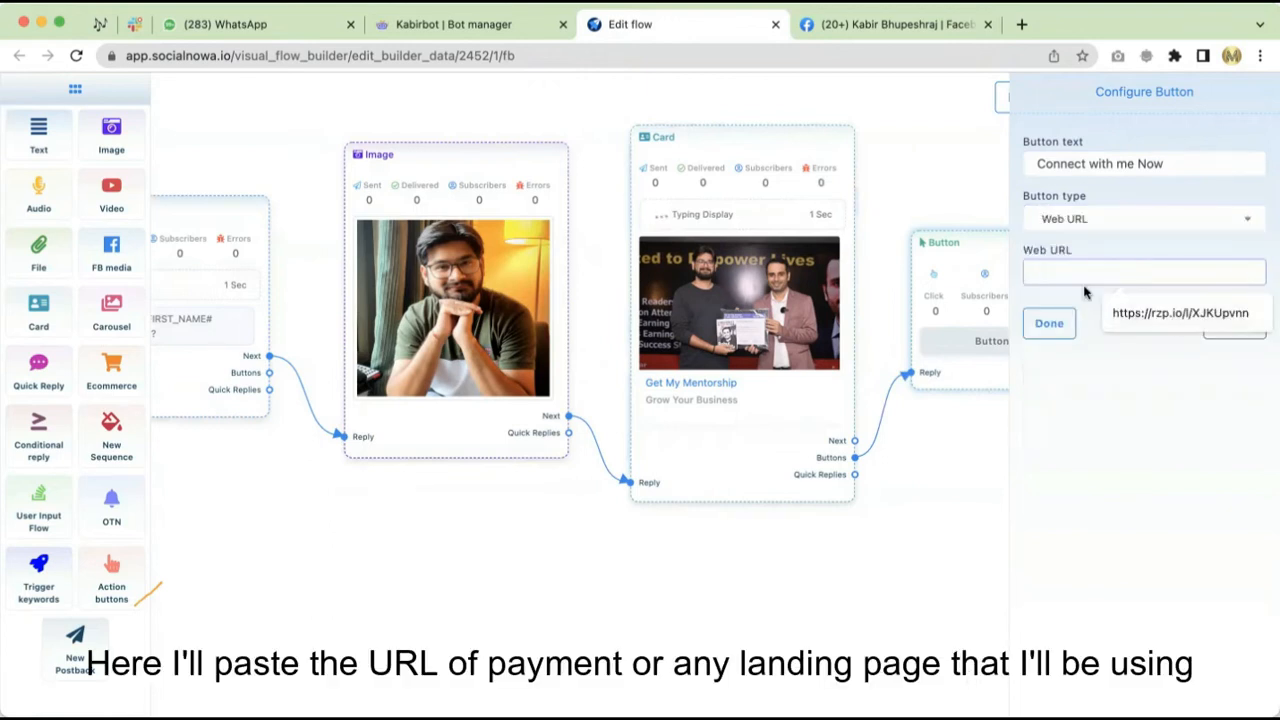
{"action": "left_click", "coordinate": [1216, 317]}
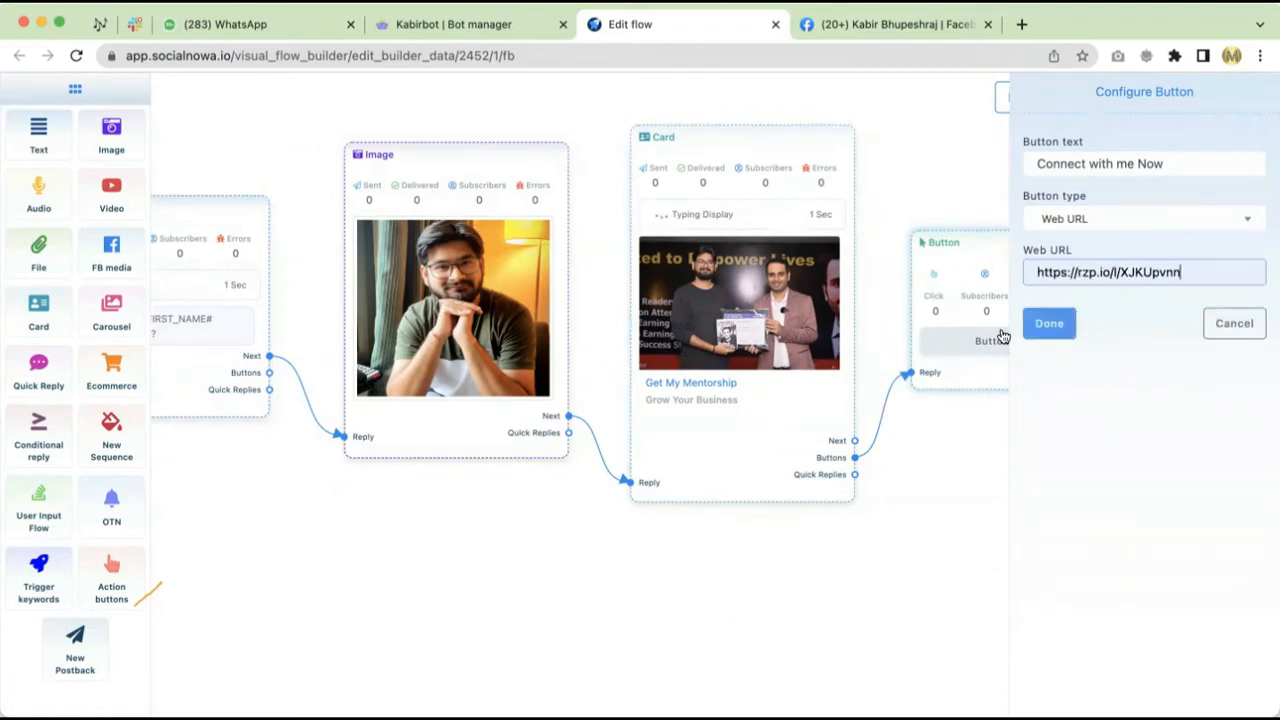
{"action": "left_click", "coordinate": [1048, 326]}
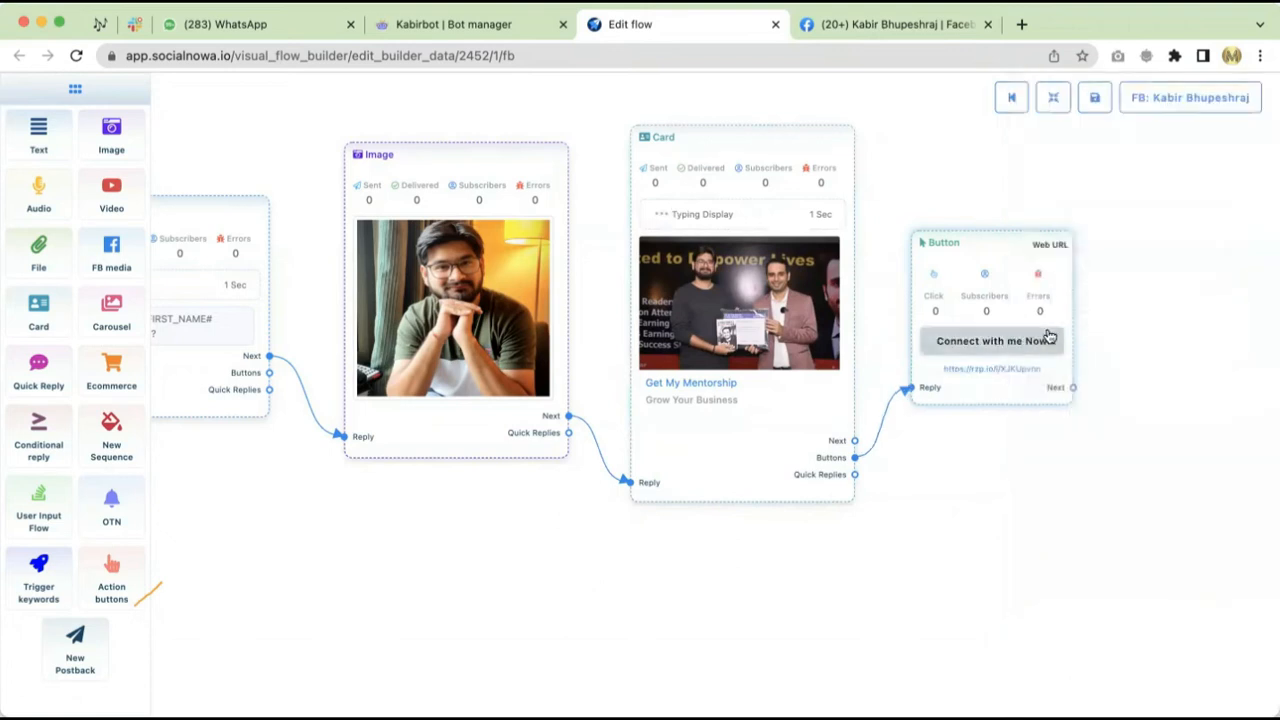
{"action": "left_click_drag", "start_coordinate": [822, 183], "coordinate": [836, 187]}
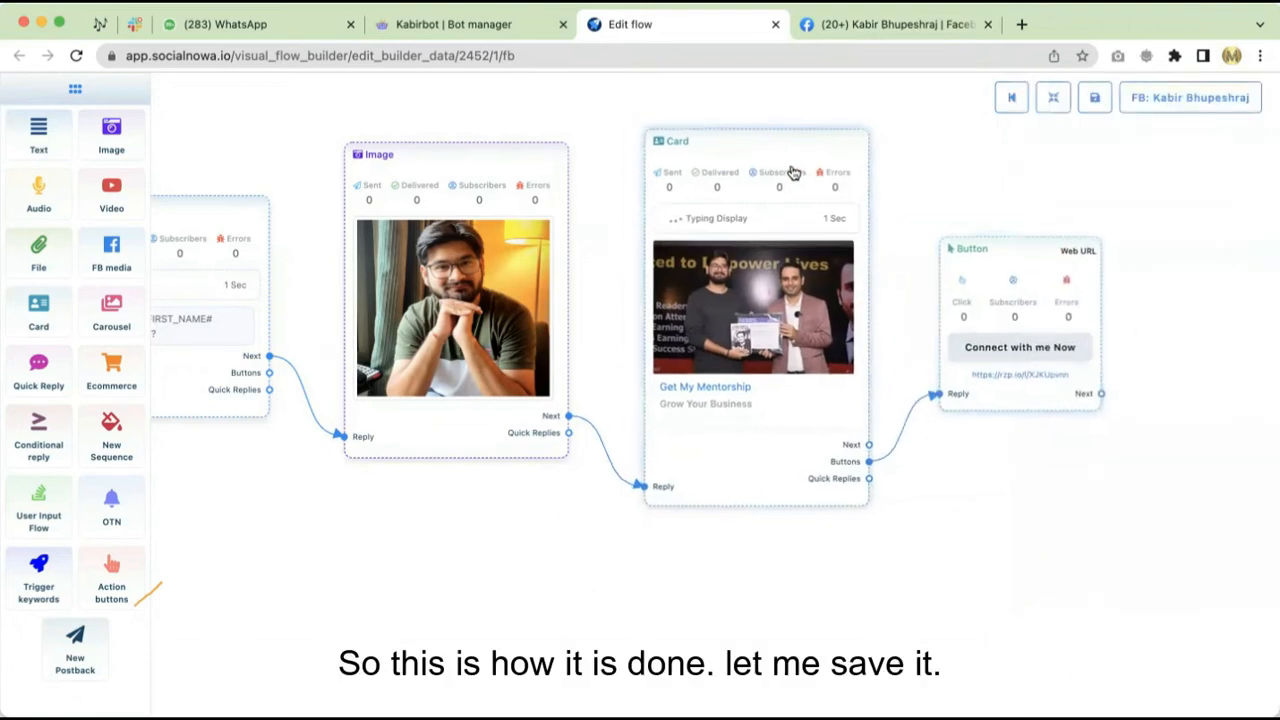
{"action": "left_click", "coordinate": [1094, 97]}
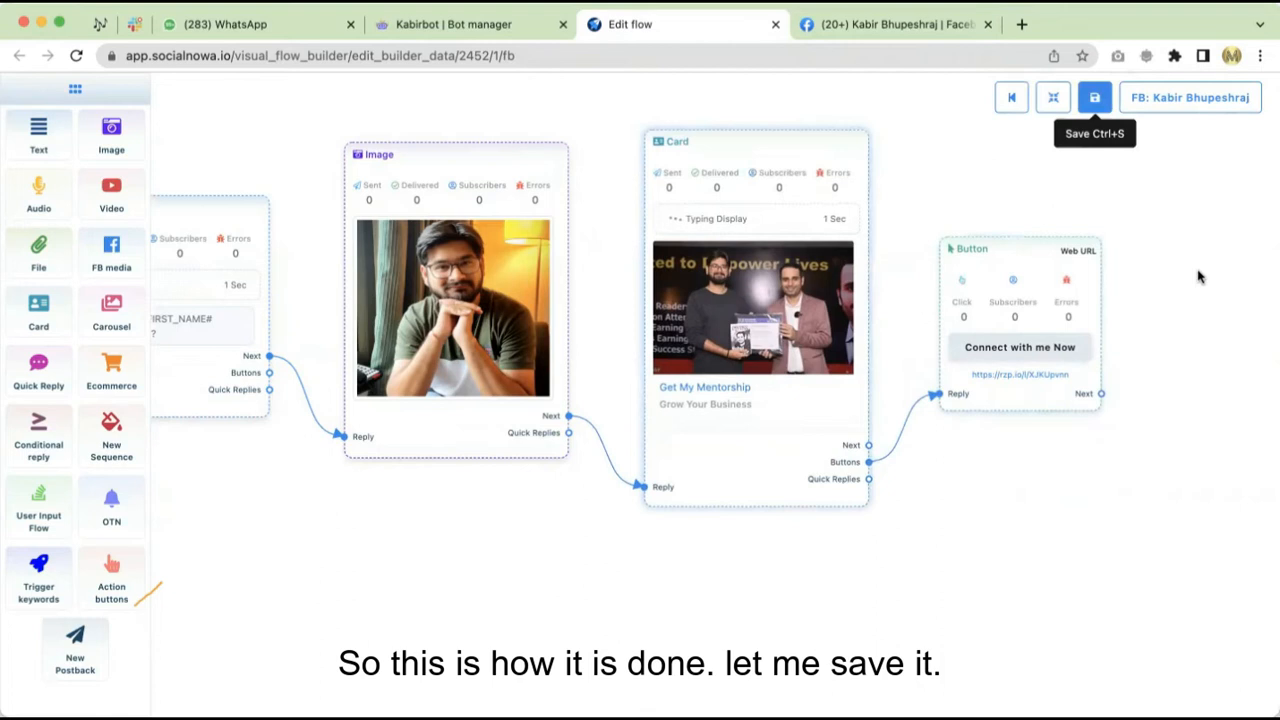
Step: Switch to the Facebook page, open a new message chat with it and send Get Started to test the updated bot
{"action": "left_click", "coordinate": [925, 22]}
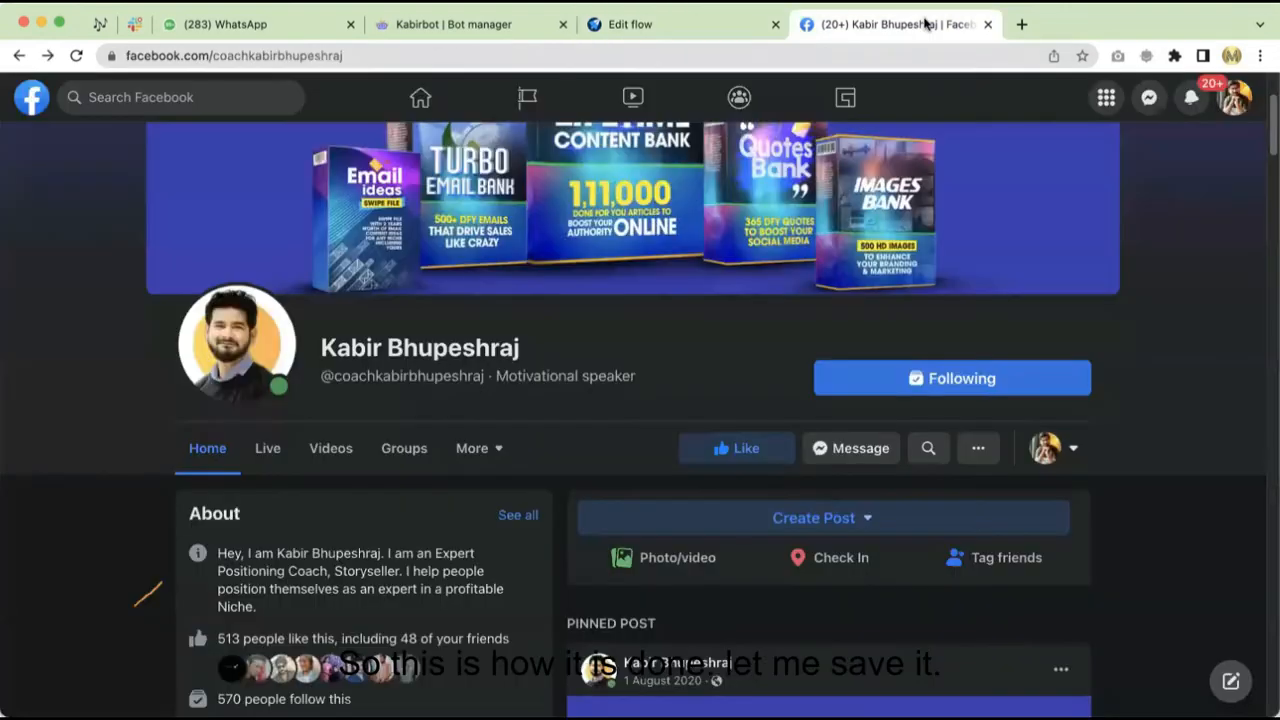
{"action": "left_click", "coordinate": [843, 450]}
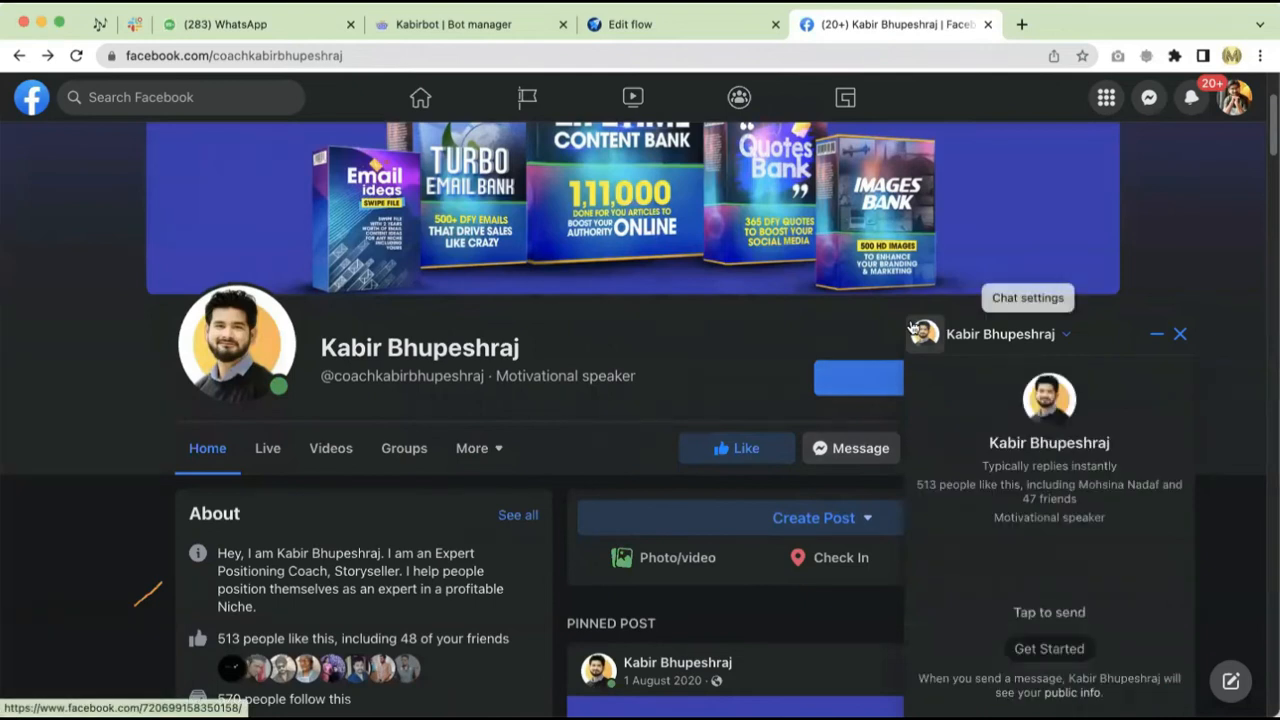
{"action": "left_click", "coordinate": [1102, 640]}
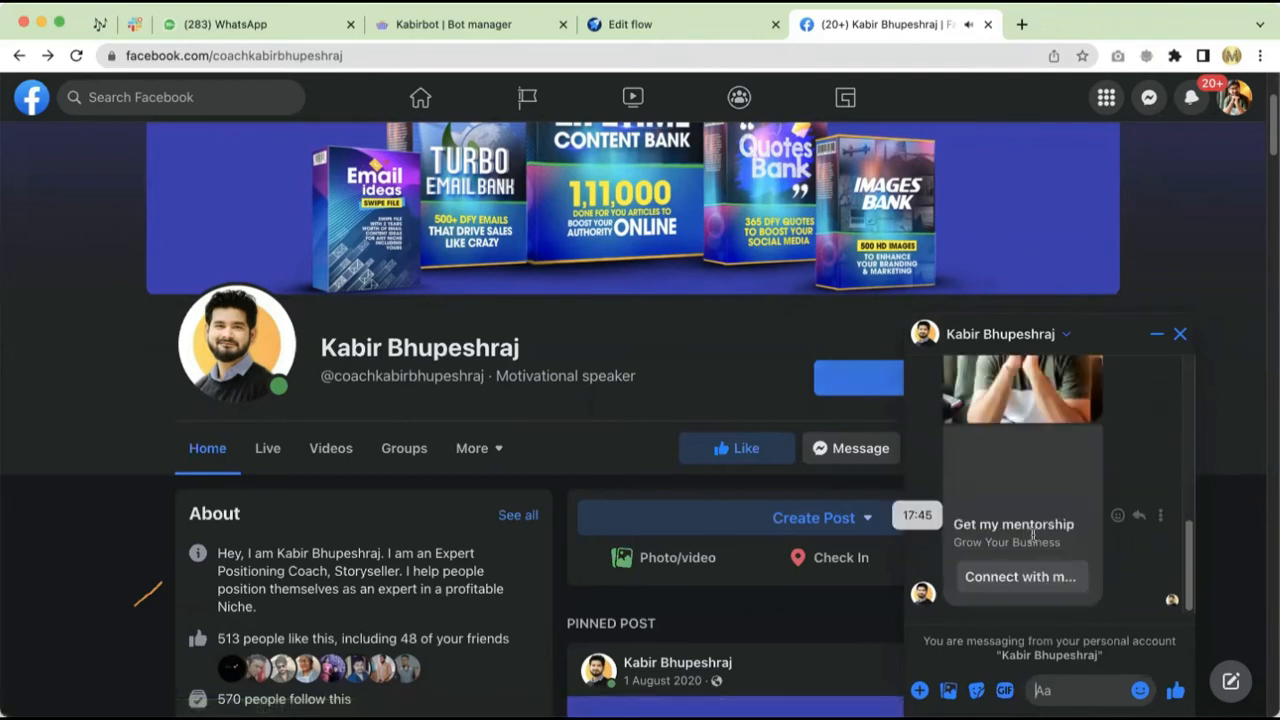
Step: Review the card reply in the chat, open its "Connect with me Now" link and return to the Facebook page
{"action": "scroll", "coordinate": [1033, 533], "scroll_direction": "down", "scroll_amount": 3}
{"action": "scroll", "coordinate": [1039, 510], "scroll_direction": "up", "scroll_amount": 5}
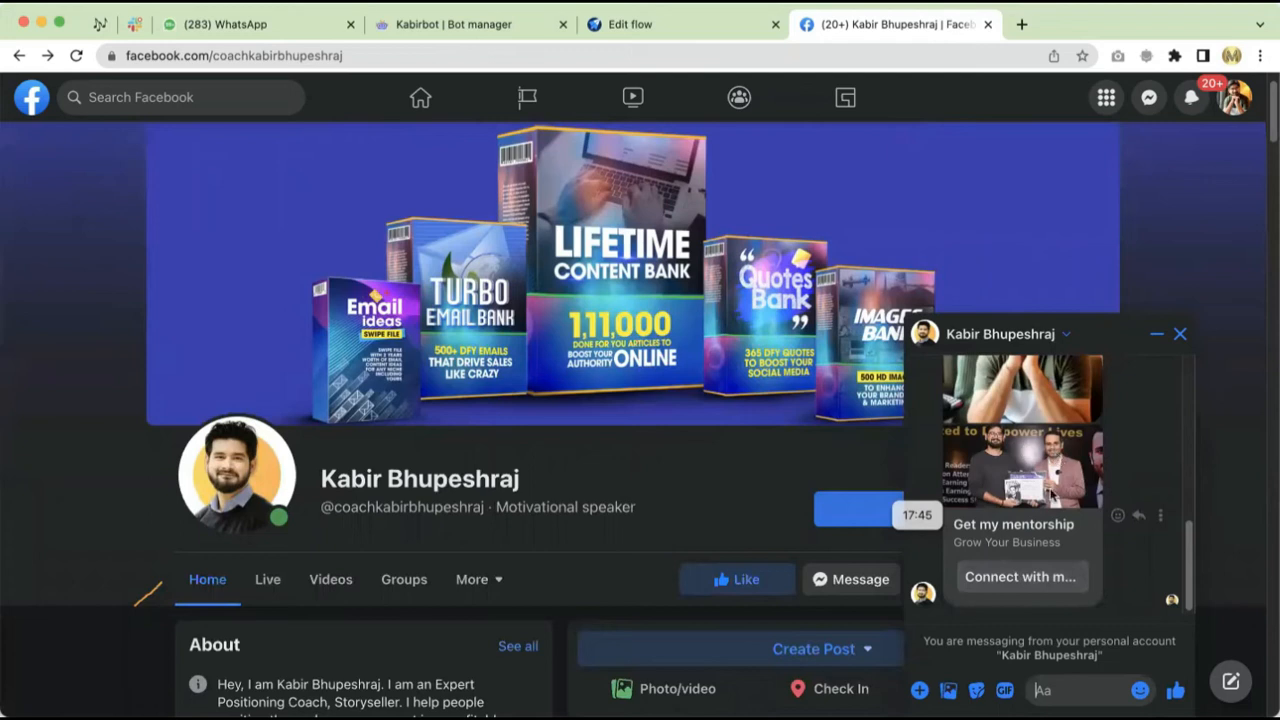
{"action": "left_click", "coordinate": [1035, 582]}
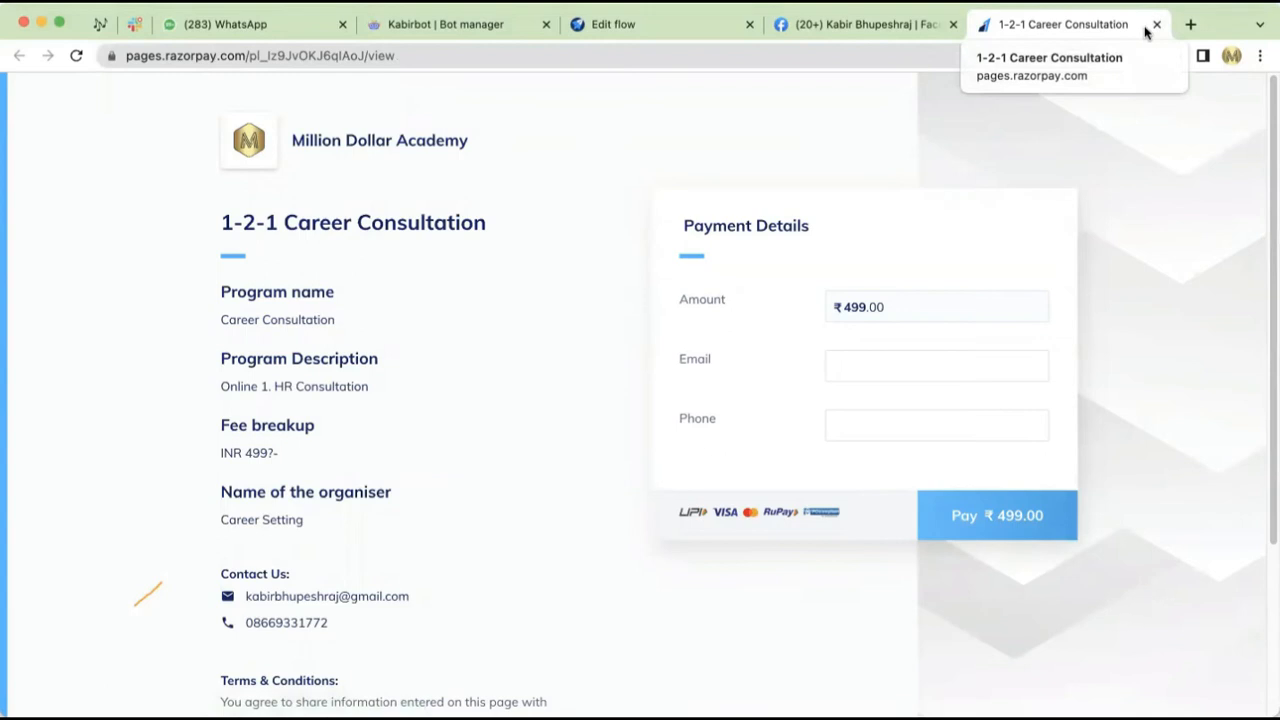
{"action": "left_click", "coordinate": [822, 28]}
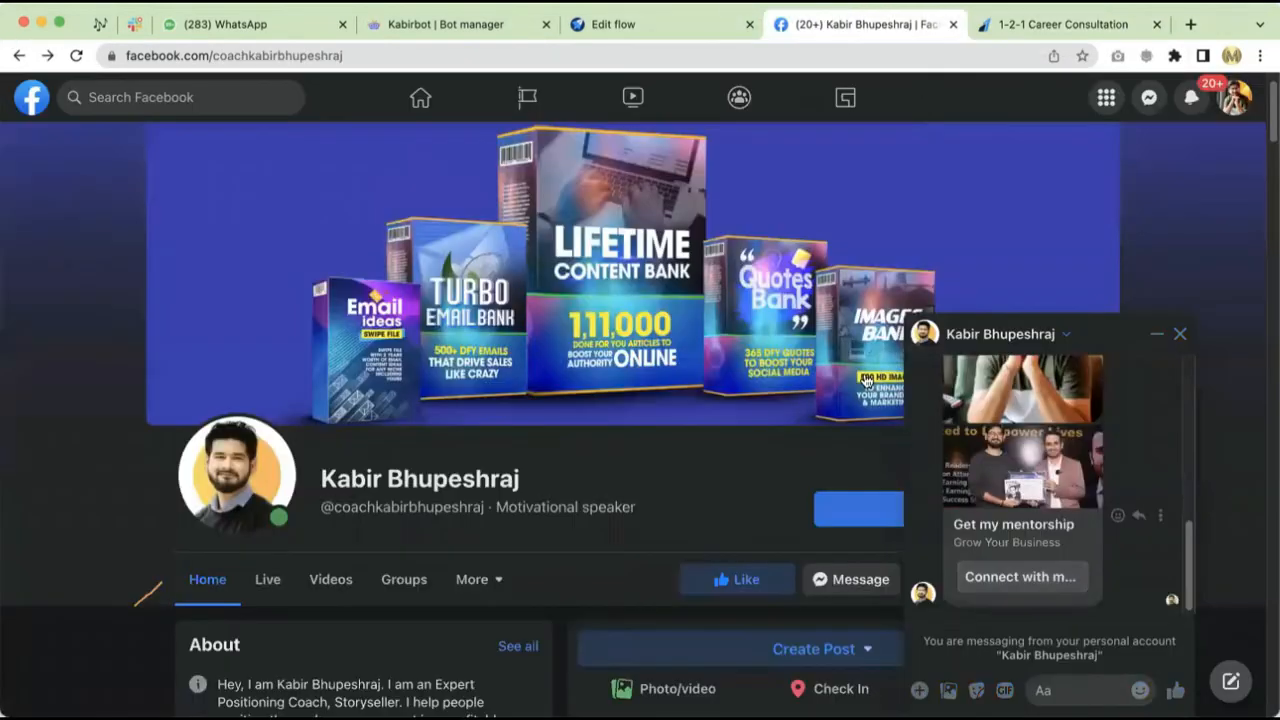
Step: Back in the flow builder, remove the Card with its Button and place a Carousel element beside the Image element
{"action": "left_click", "coordinate": [644, 27]}
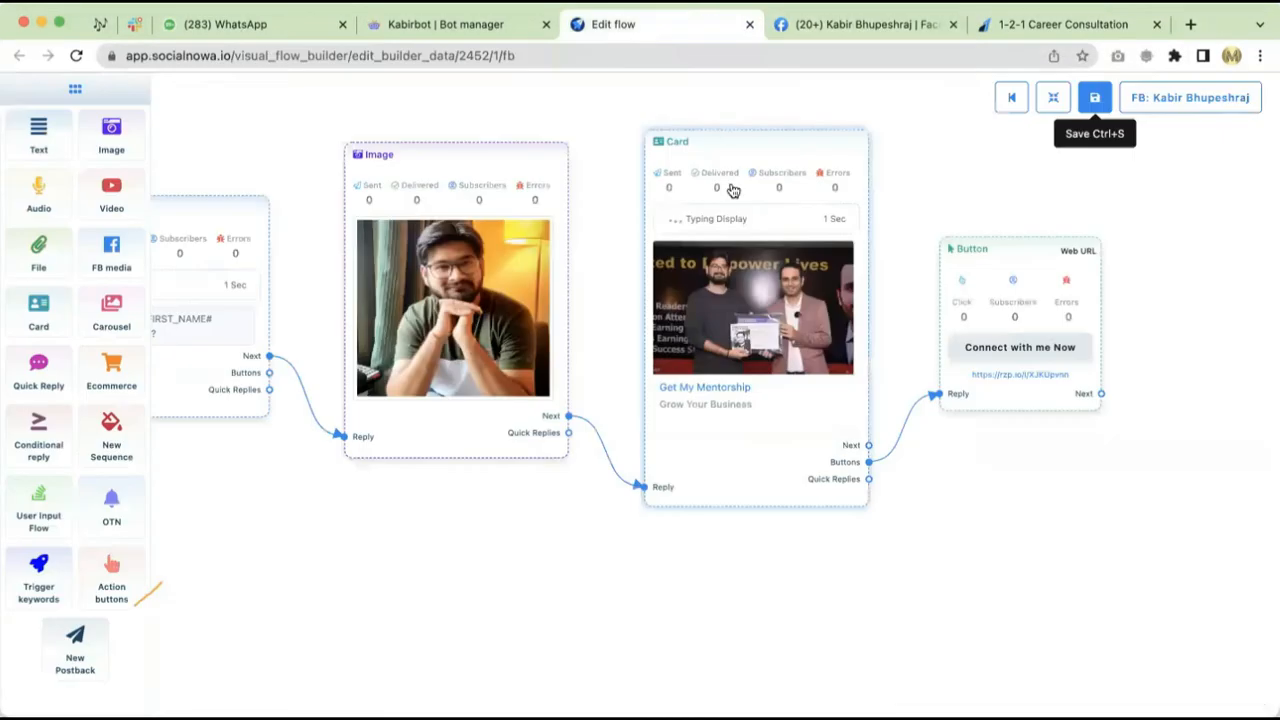
{"action": "left_click_drag", "start_coordinate": [869, 636], "coordinate": [616, 614]}
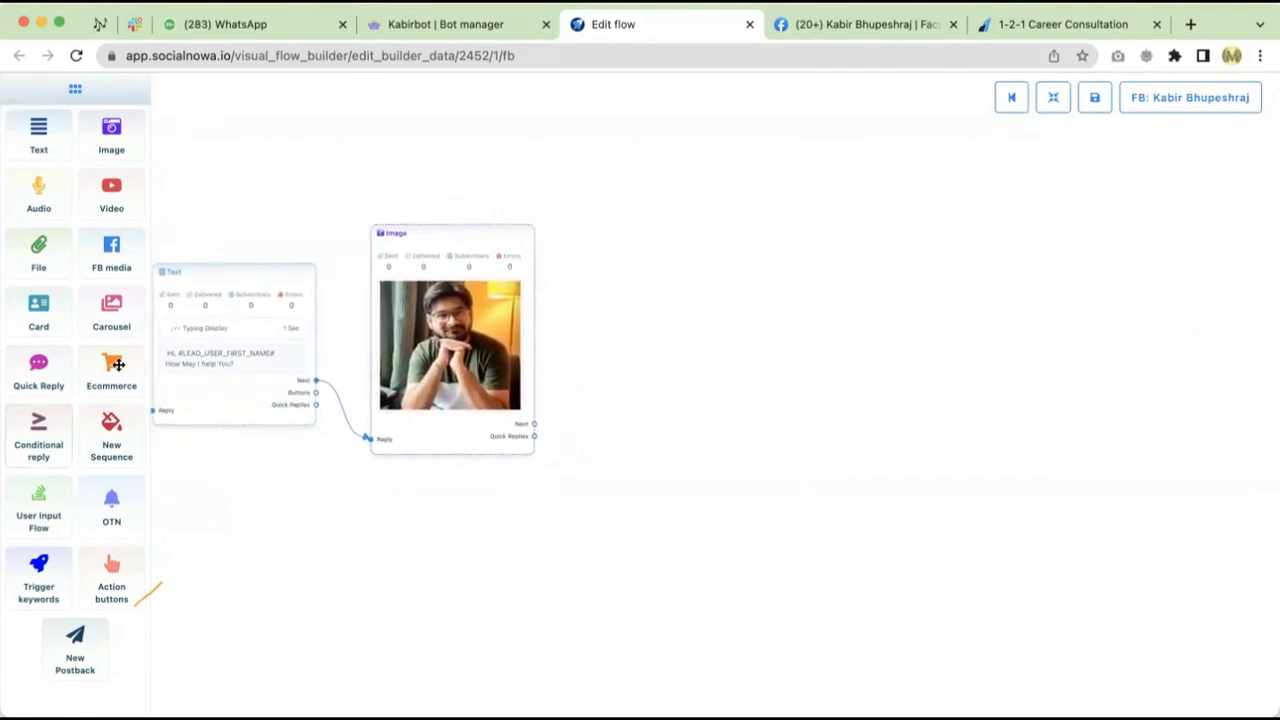
{"action": "left_click_drag", "start_coordinate": [114, 320], "coordinate": [668, 314]}
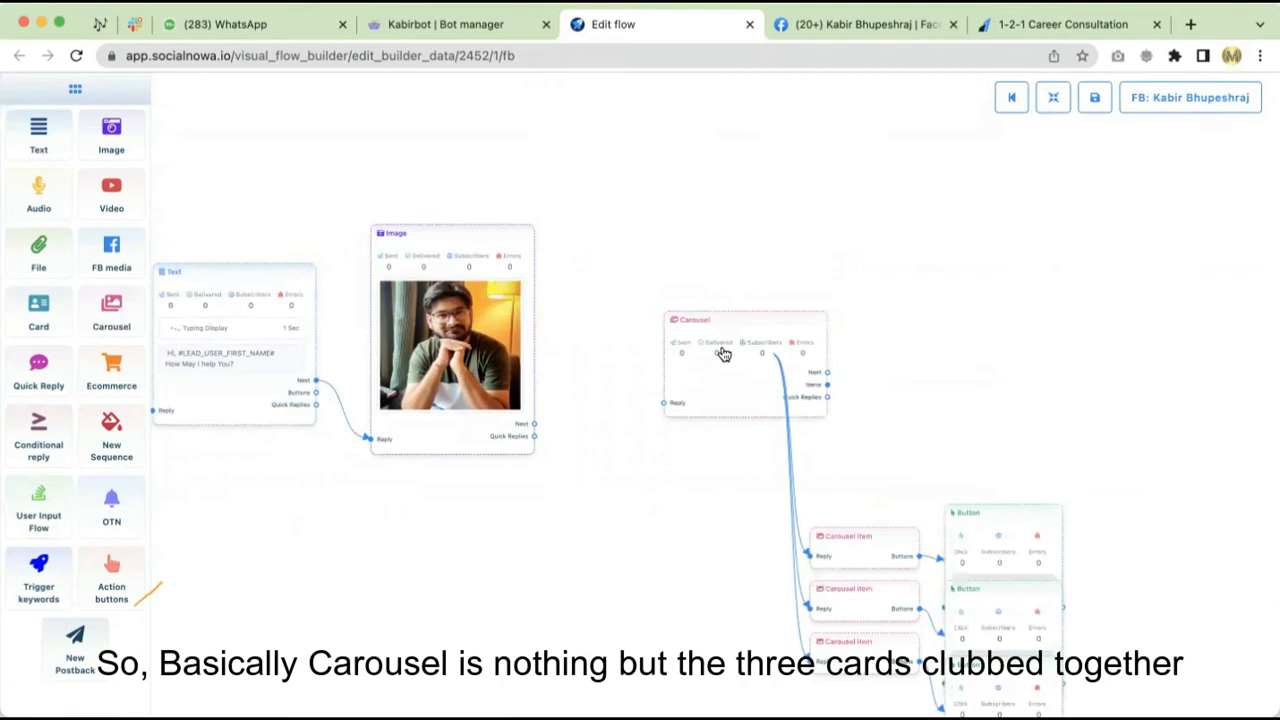
Step: Connect the Image element's Next output to the Carousel's Reply input and place the Carousel close beside the Image
{"action": "left_click_drag", "start_coordinate": [536, 426], "coordinate": [647, 467]}
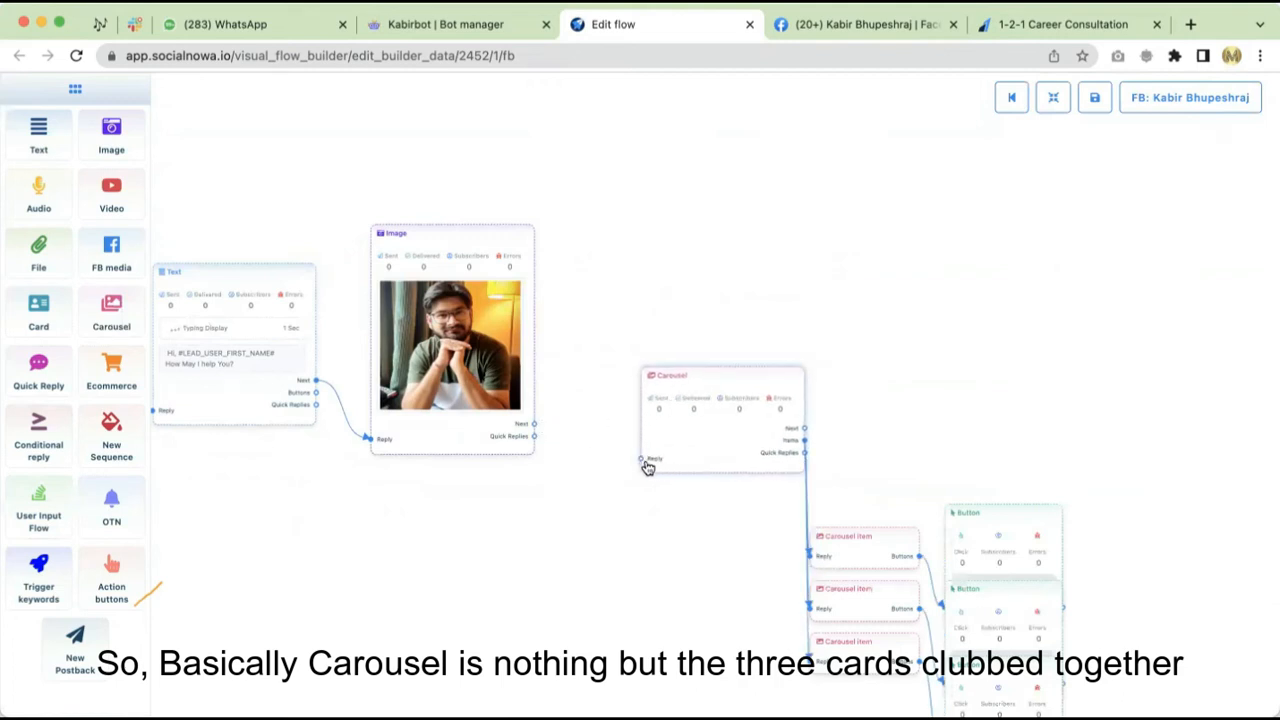
{"action": "left_click_drag", "start_coordinate": [540, 428], "coordinate": [641, 463]}
{"action": "left_click_drag", "start_coordinate": [707, 369], "coordinate": [653, 302]}
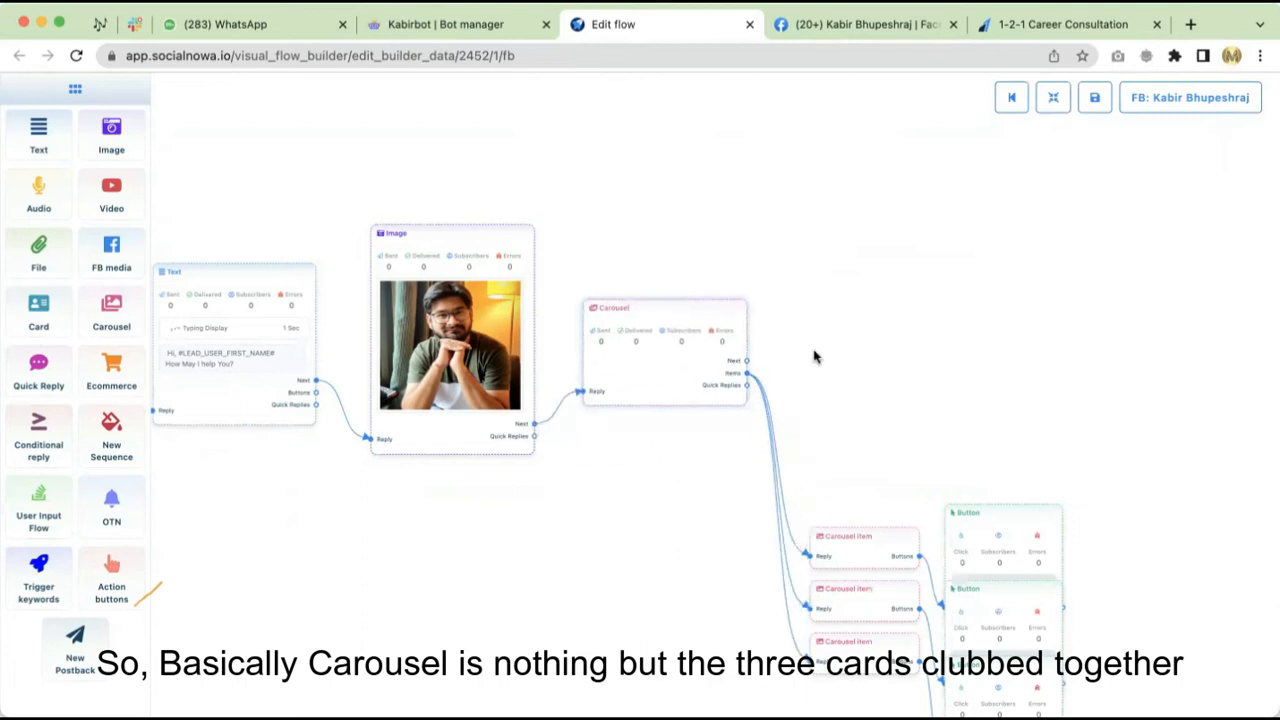
Step: Stack the three Carousel Items beside the Carousel and place each item's Button next to it
{"action": "left_click_drag", "start_coordinate": [893, 533], "coordinate": [877, 192]}
{"action": "left_click_drag", "start_coordinate": [884, 597], "coordinate": [866, 336]}
{"action": "left_click_drag", "start_coordinate": [863, 641], "coordinate": [851, 449]}
{"action": "left_click_drag", "start_coordinate": [963, 529], "coordinate": [1043, 132]}
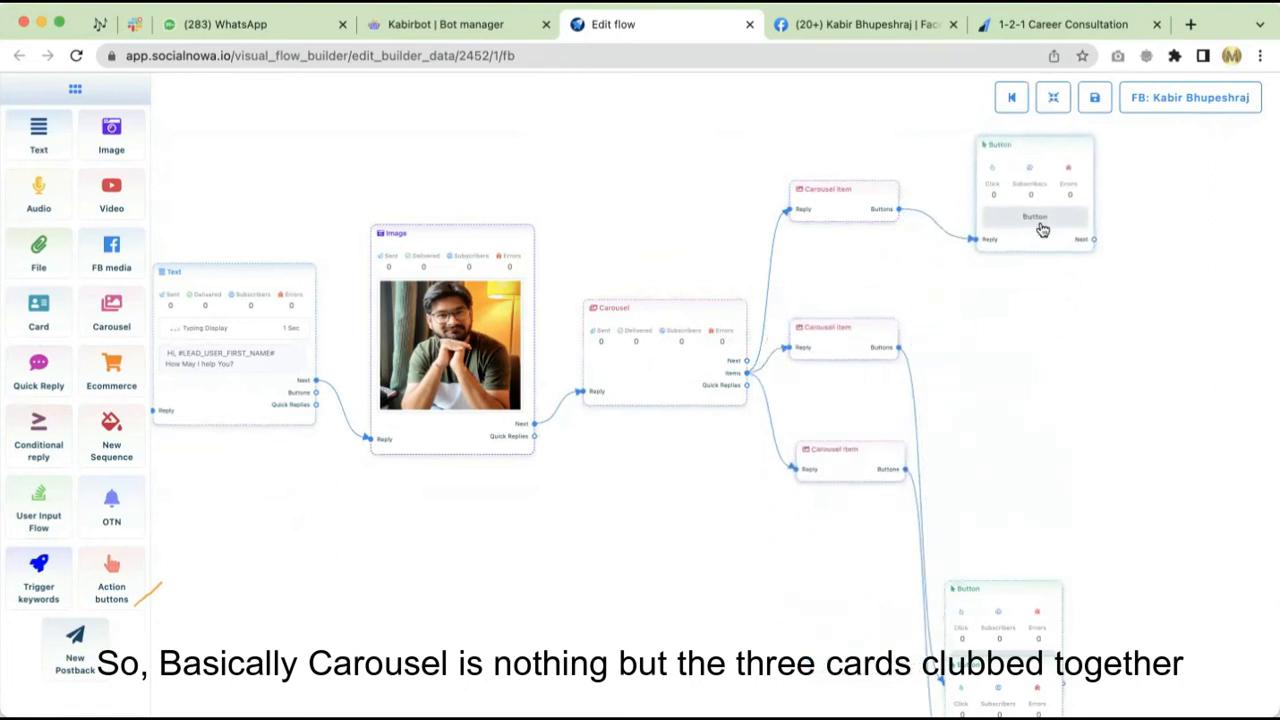
{"action": "left_click_drag", "start_coordinate": [1043, 614], "coordinate": [1075, 323]}
{"action": "left_click_drag", "start_coordinate": [1016, 686], "coordinate": [1083, 454]}
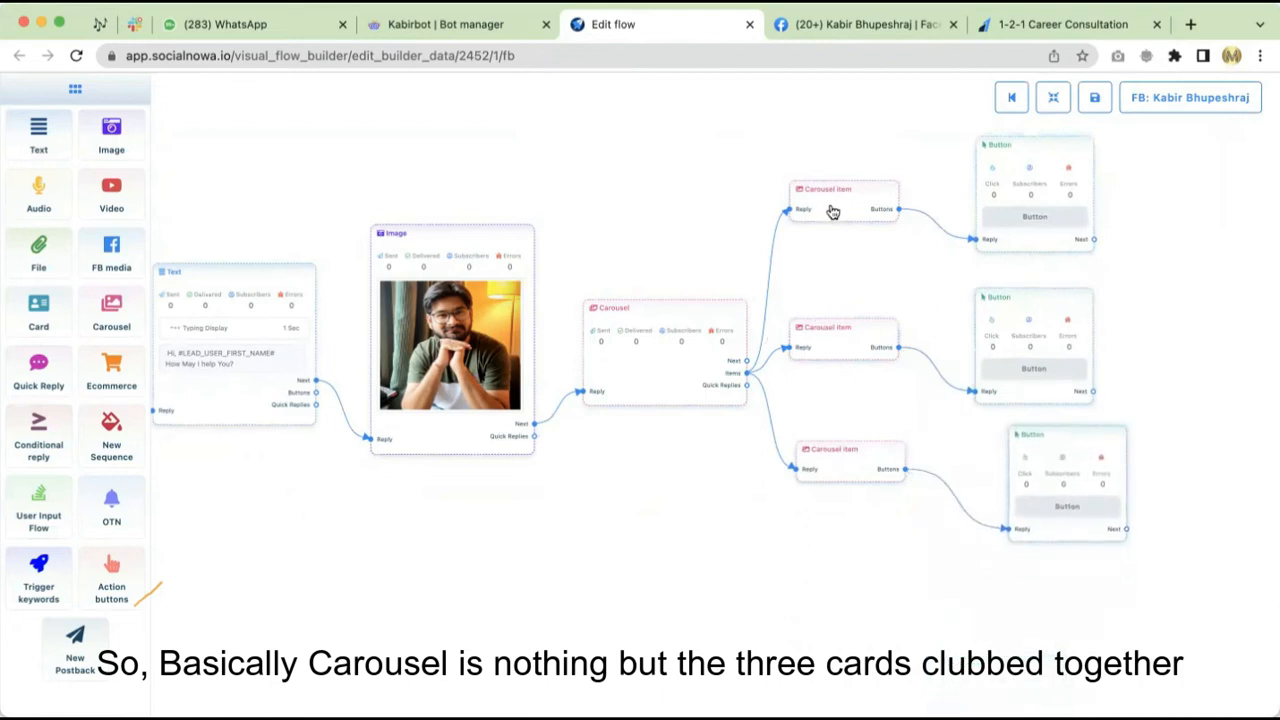
Step: Configure the Carousel with typing on display enabled and a reply delay of 1 second
{"action": "double_click", "coordinate": [660, 392]}
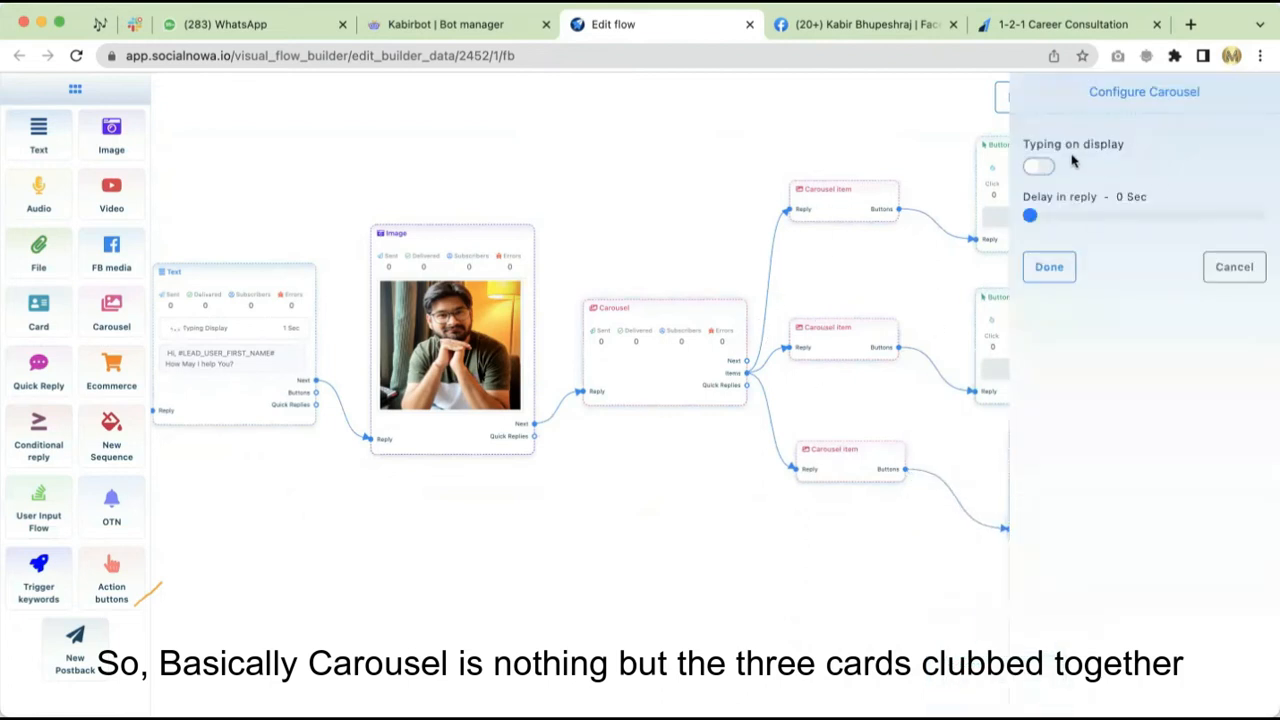
{"action": "left_click", "coordinate": [1040, 166]}
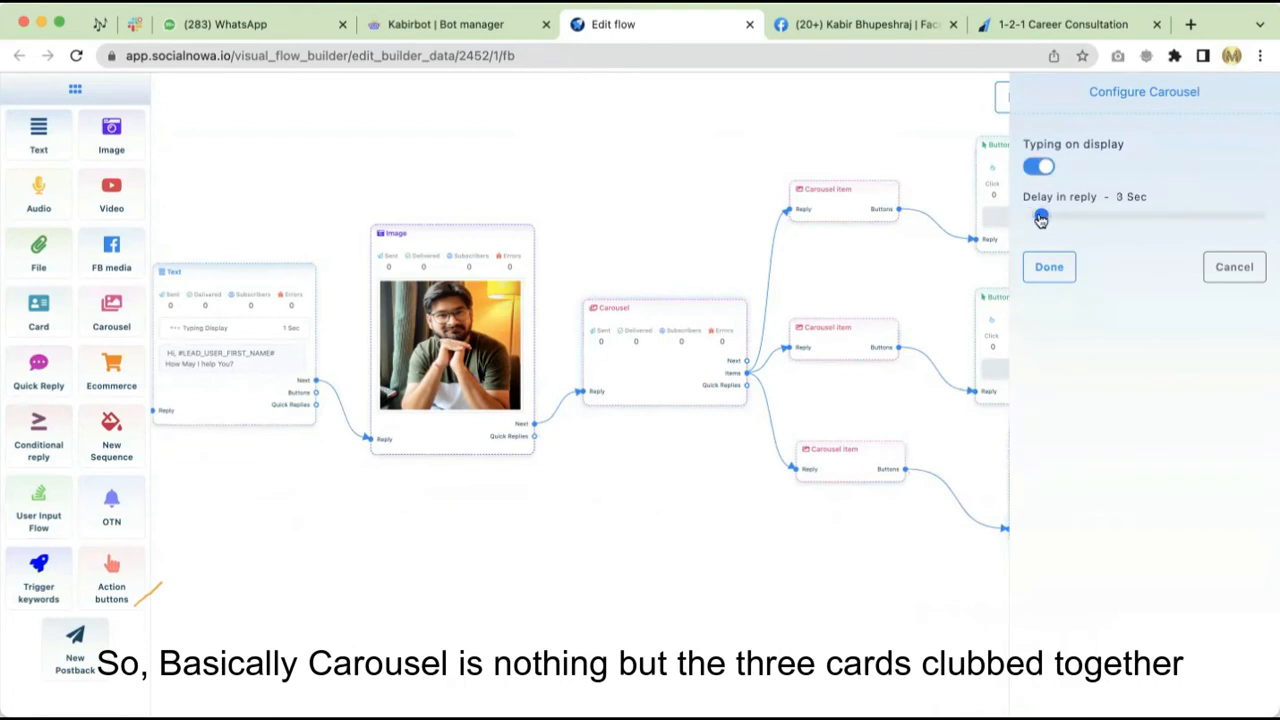
{"action": "left_click_drag", "start_coordinate": [1040, 218], "coordinate": [1033, 218]}
{"action": "left_click", "coordinate": [1046, 266]}
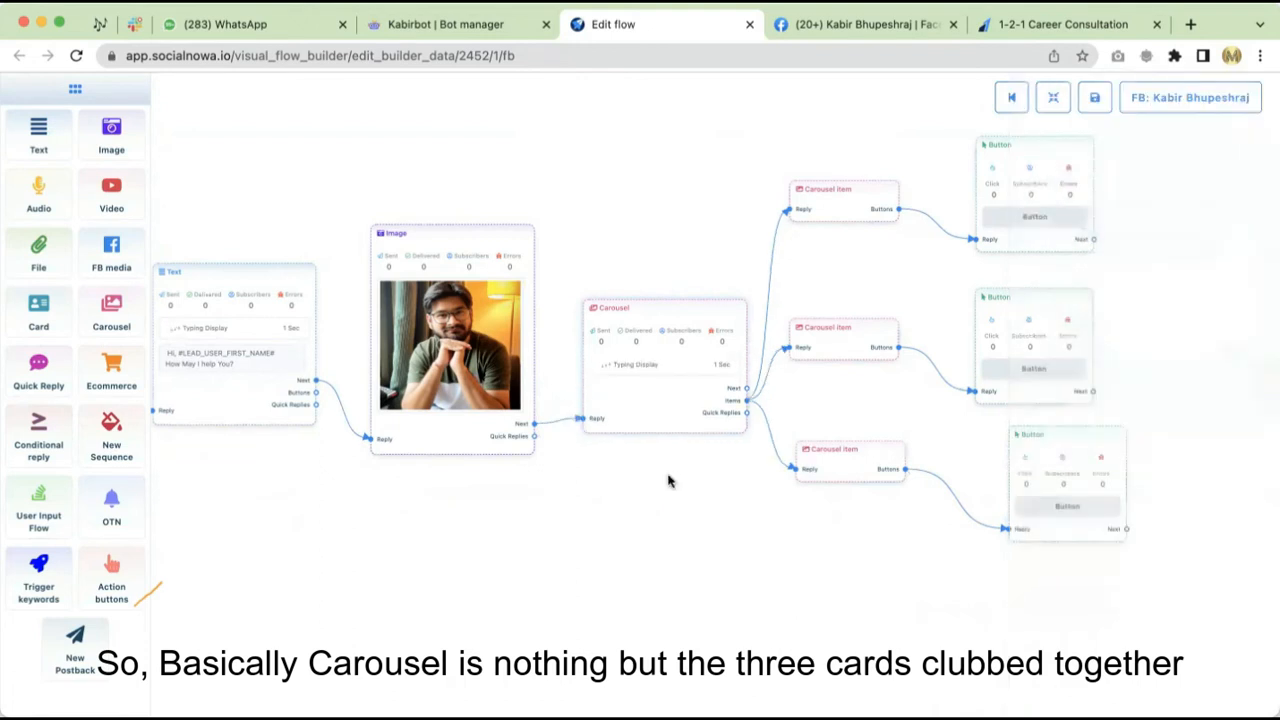
Step: Configure the first Carousel Item with The 4-Hour Workweek cover image and the title "Get this Ebook 1"
{"action": "double_click", "coordinate": [838, 205]}
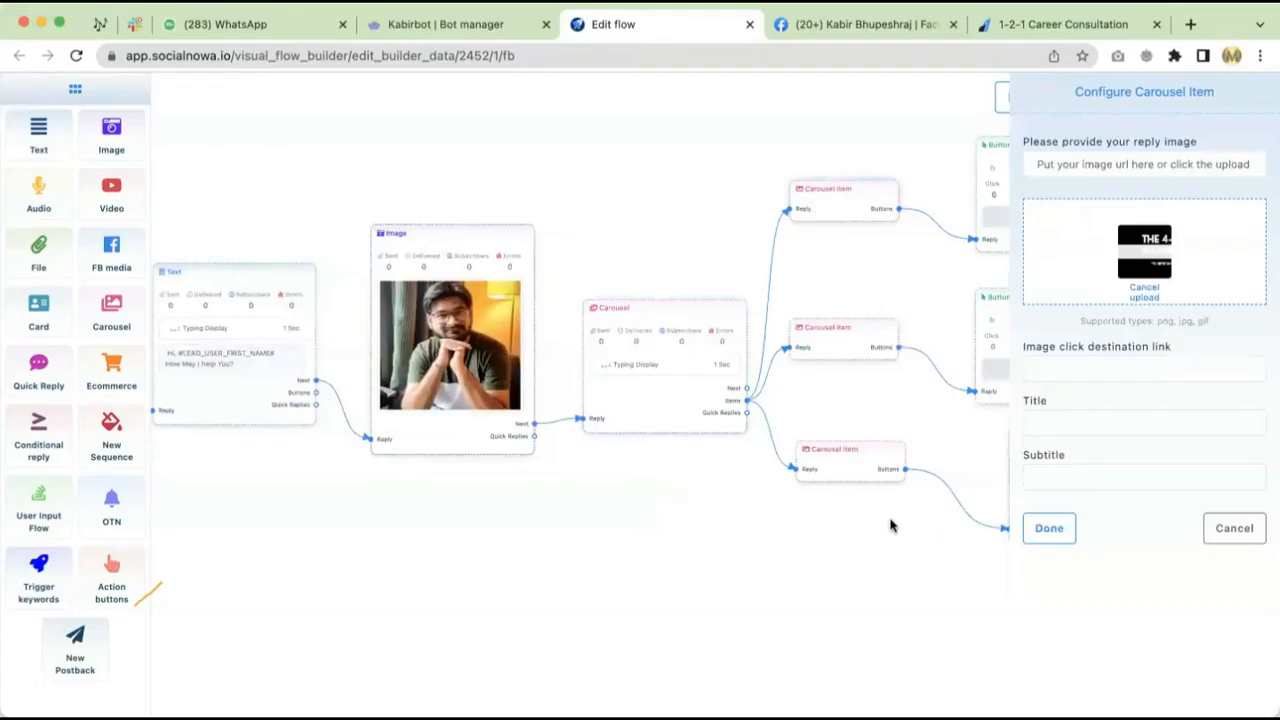
{"action": "left_click", "coordinate": [1052, 425]}
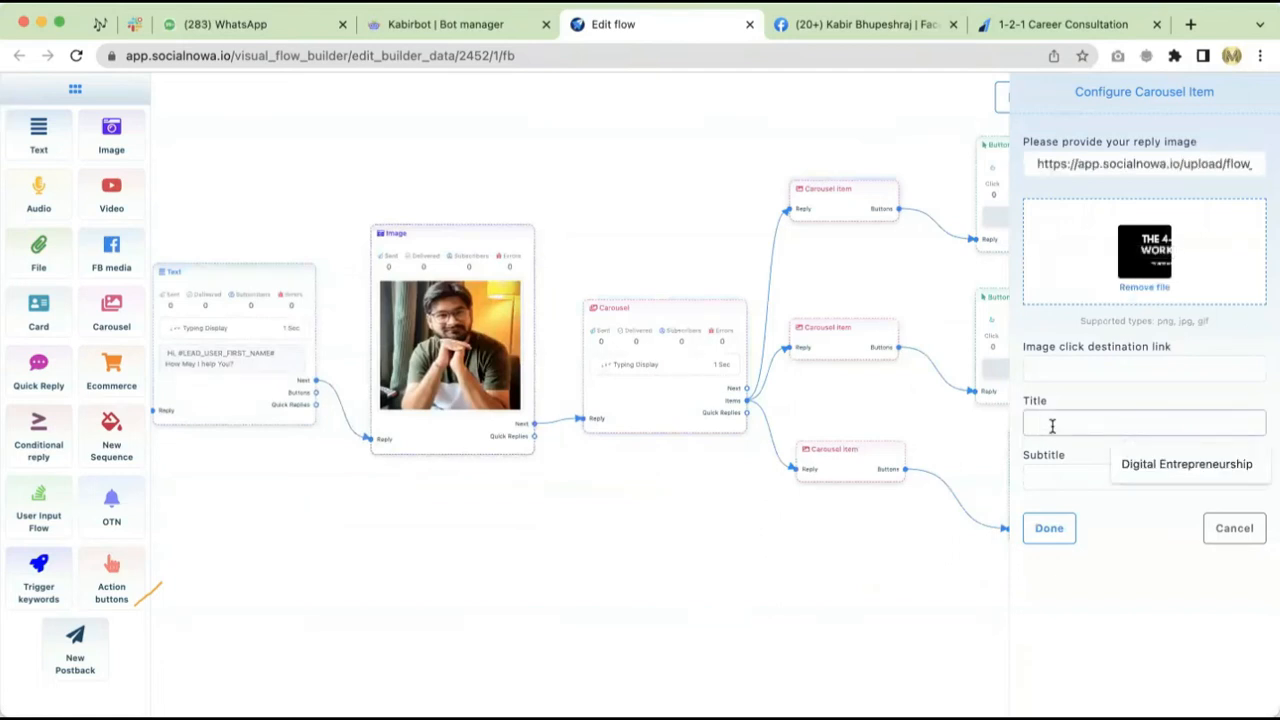
{"action": "type", "text": "Get this Ebook"}
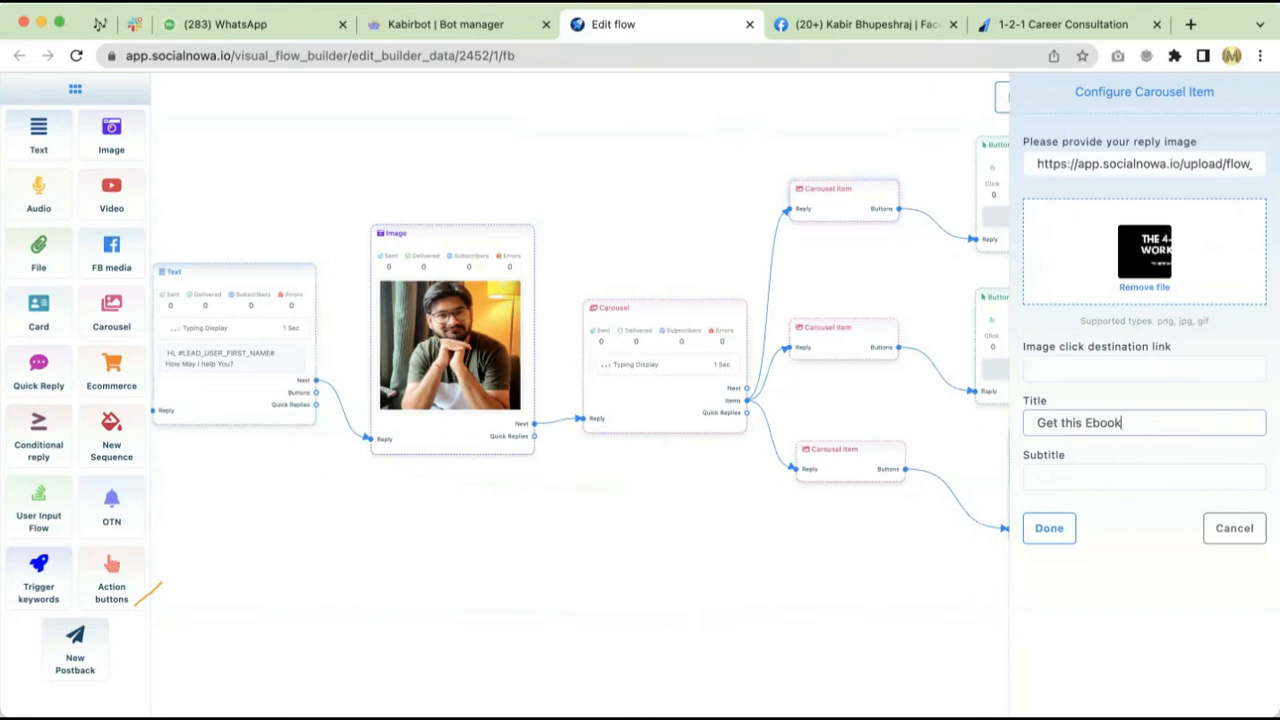
{"action": "type", "text": "1"}
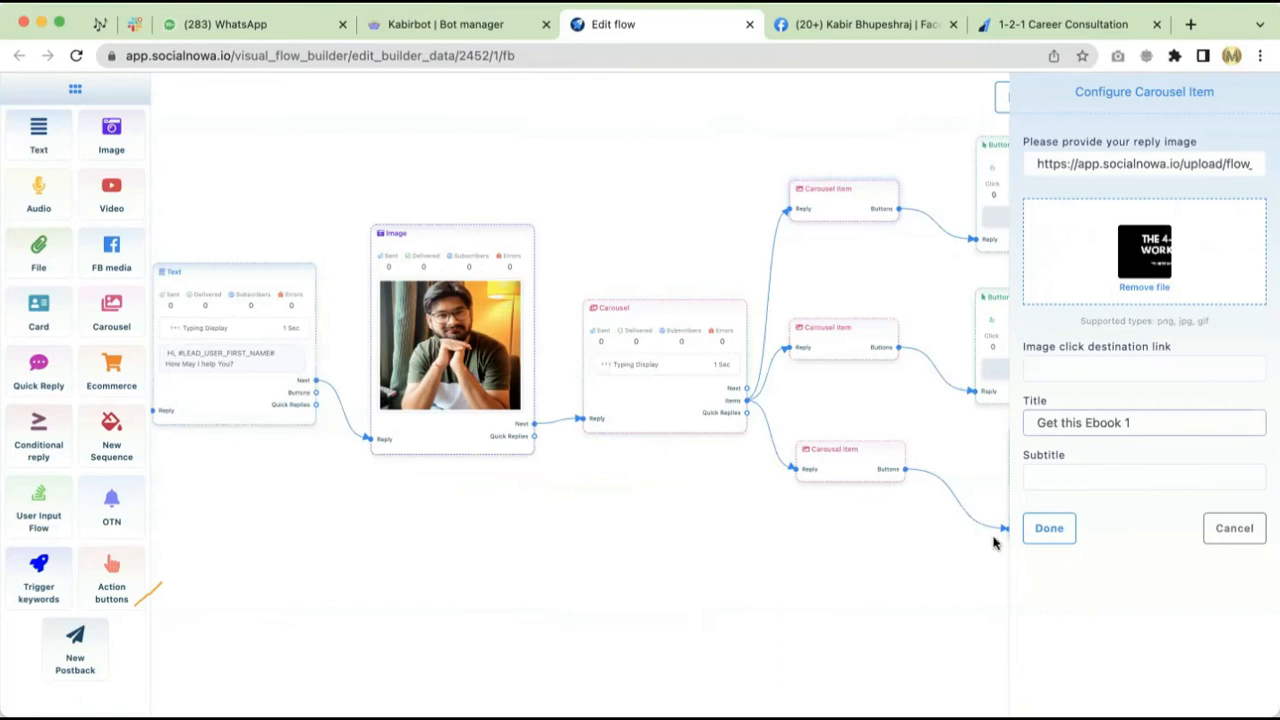
{"action": "left_click", "coordinate": [1049, 528]}
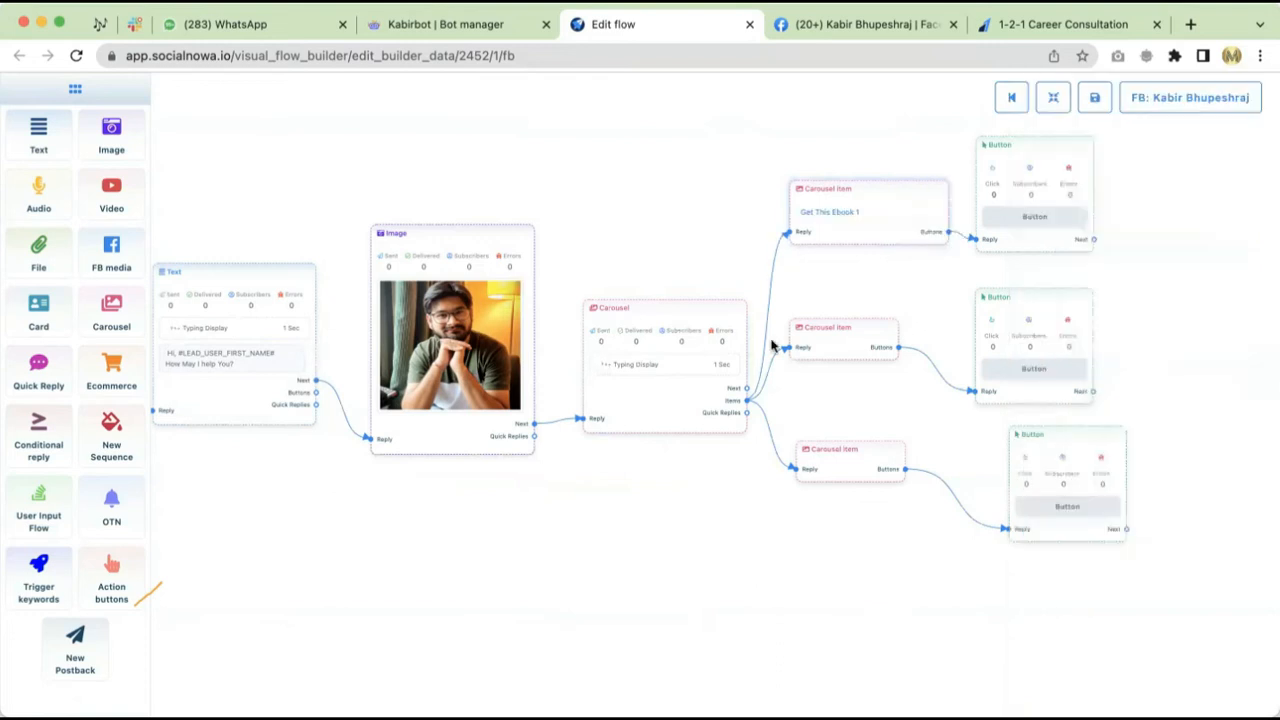
Step: Configure the second Carousel Item with The Six-Figure Second Income cover image and the title "Ebook 2"
{"action": "left_click", "coordinate": [838, 350]}
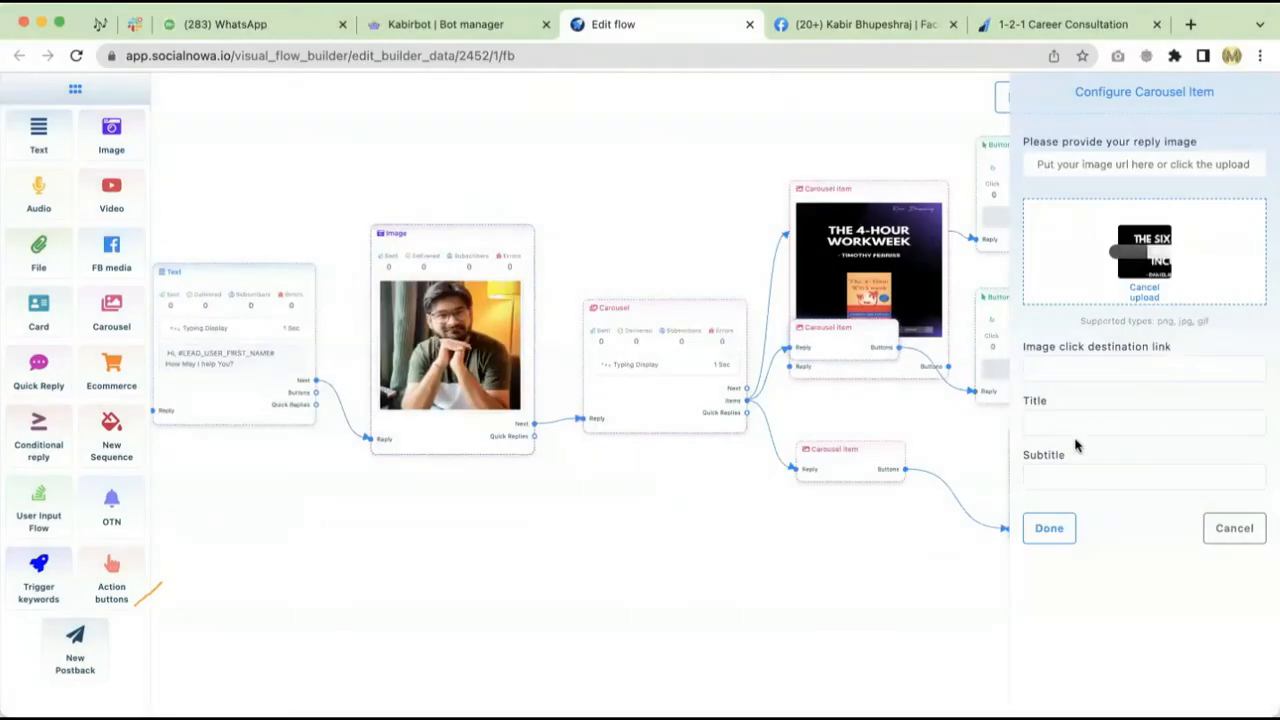
{"action": "left_click", "coordinate": [1064, 425]}
{"action": "type", "text": "Ebook 2"}
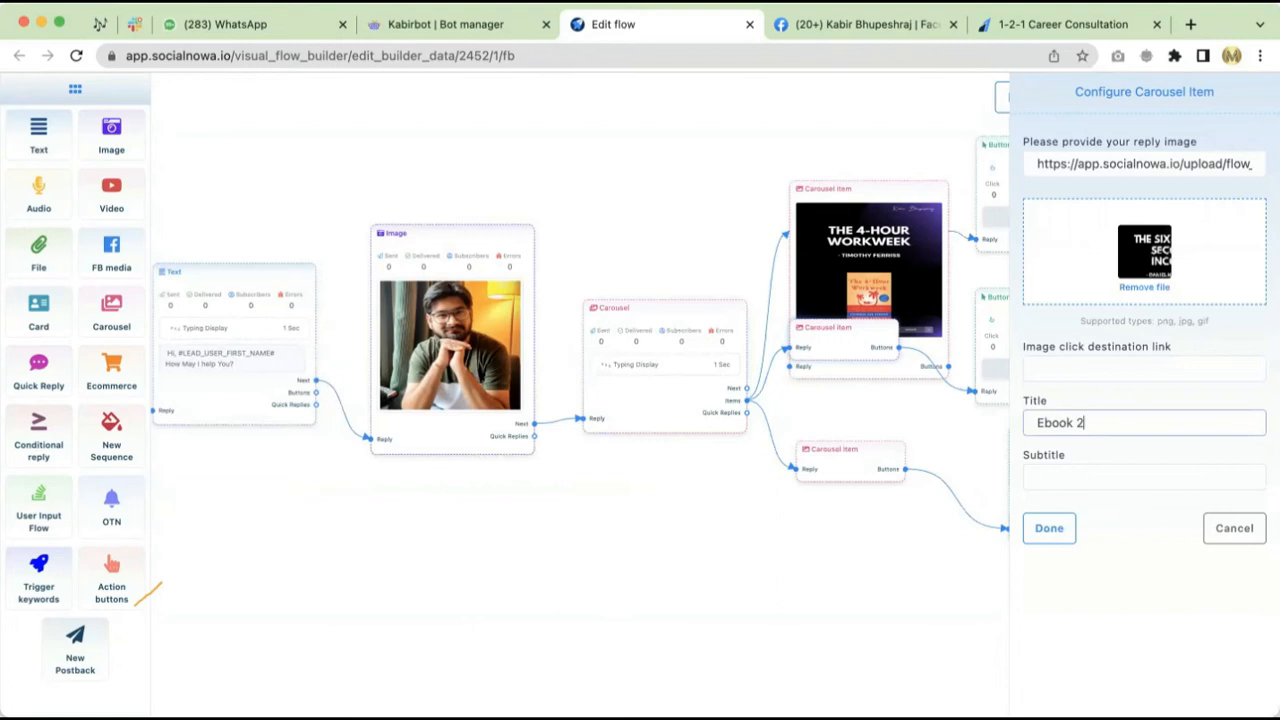
{"action": "left_click", "coordinate": [1049, 527]}
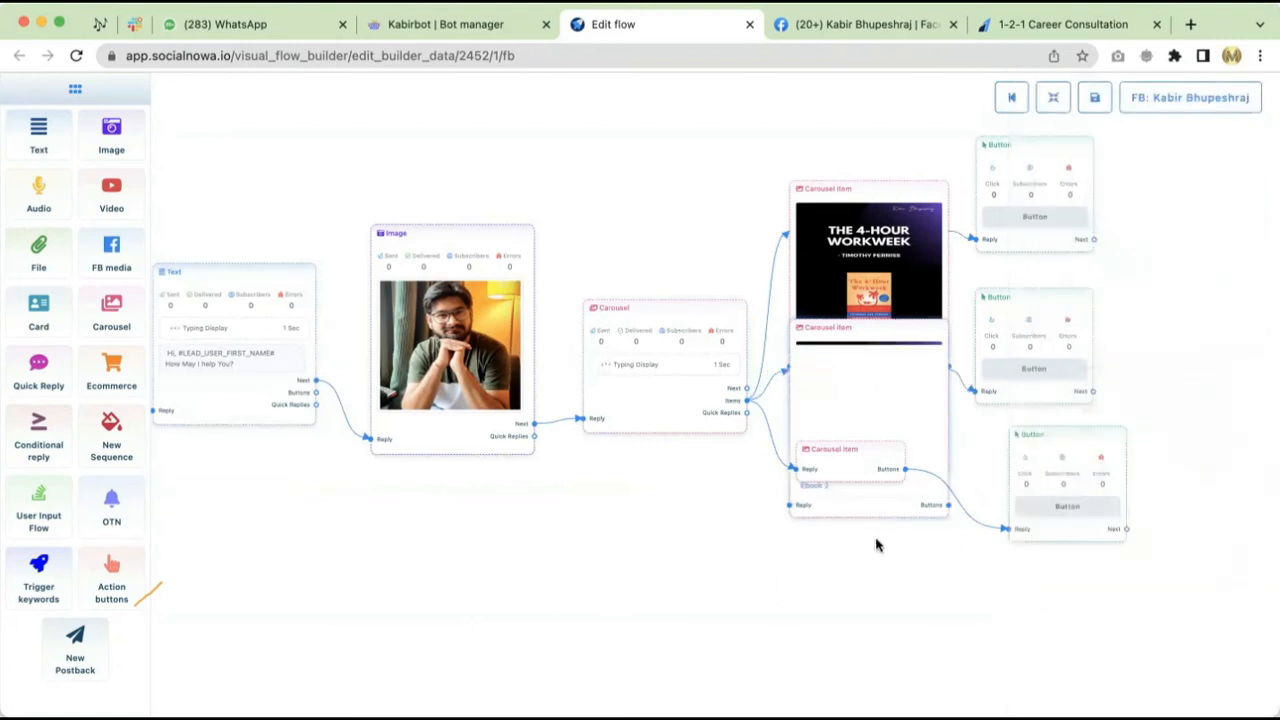
Step: Move the third Carousel Item below the second and configure it with the $100 Startup cover image and title "Ebook 3"
{"action": "left_click_drag", "start_coordinate": [859, 467], "coordinate": [894, 612]}
{"action": "left_click", "coordinate": [894, 607]}
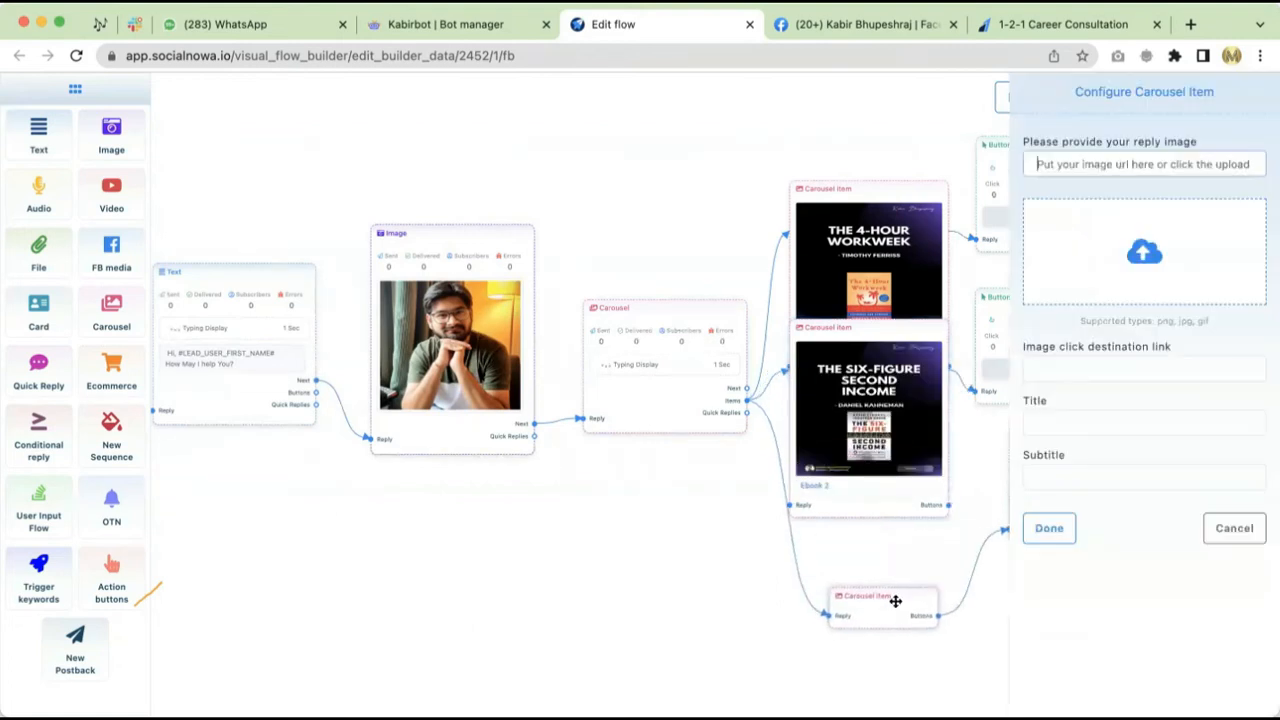
{"action": "left_click", "coordinate": [1151, 233]}
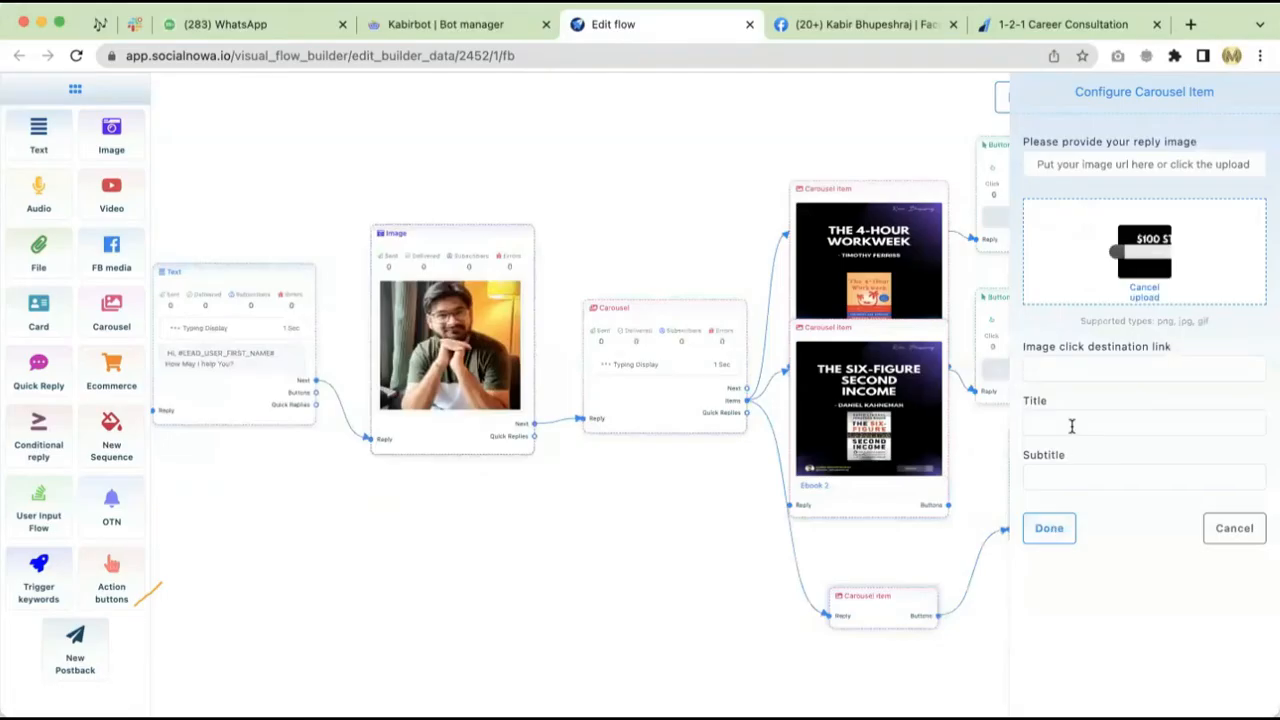
{"action": "left_click", "coordinate": [1071, 423]}
{"action": "type", "text": "Ebbo"}
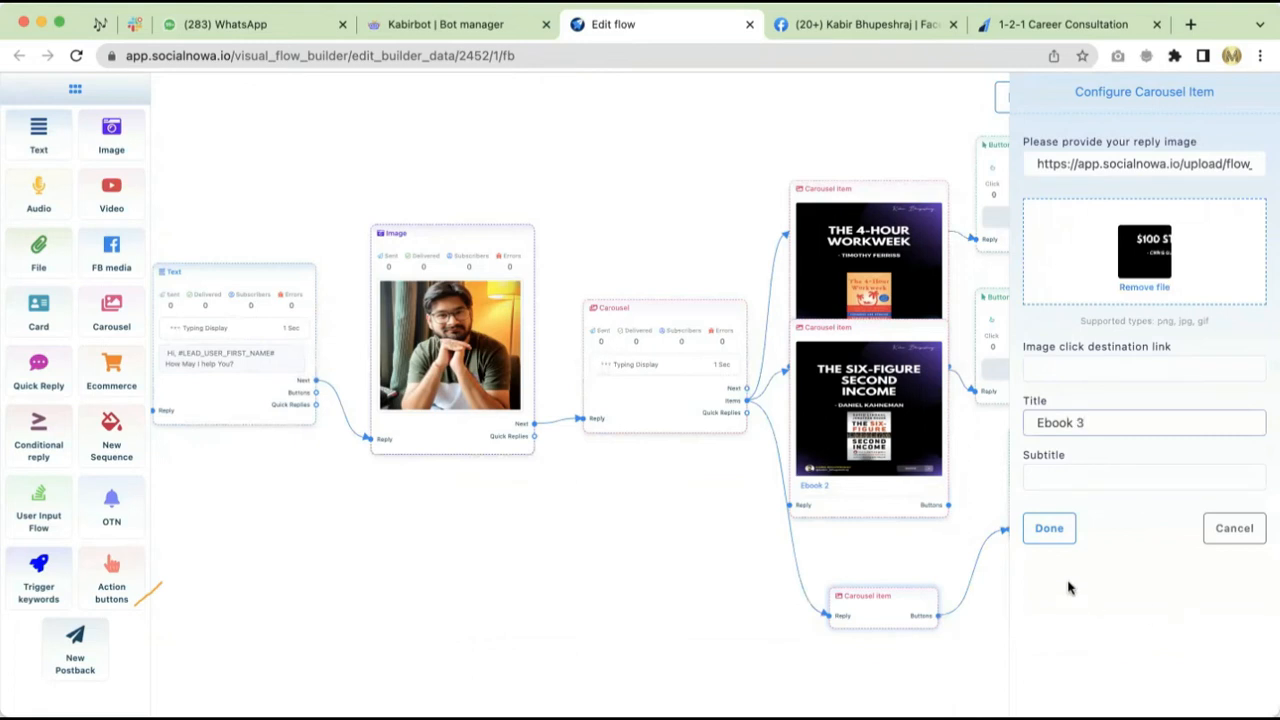
{"action": "left_click", "coordinate": [1049, 528]}
Step: Rearrange the third Carousel Item and the three Buttons so each Button sits beside its own item
{"action": "left_click_drag", "start_coordinate": [877, 623], "coordinate": [834, 581]}
{"action": "left_click_drag", "start_coordinate": [1107, 676], "coordinate": [1012, 680]}
{"action": "left_click_drag", "start_coordinate": [987, 518], "coordinate": [988, 677]}
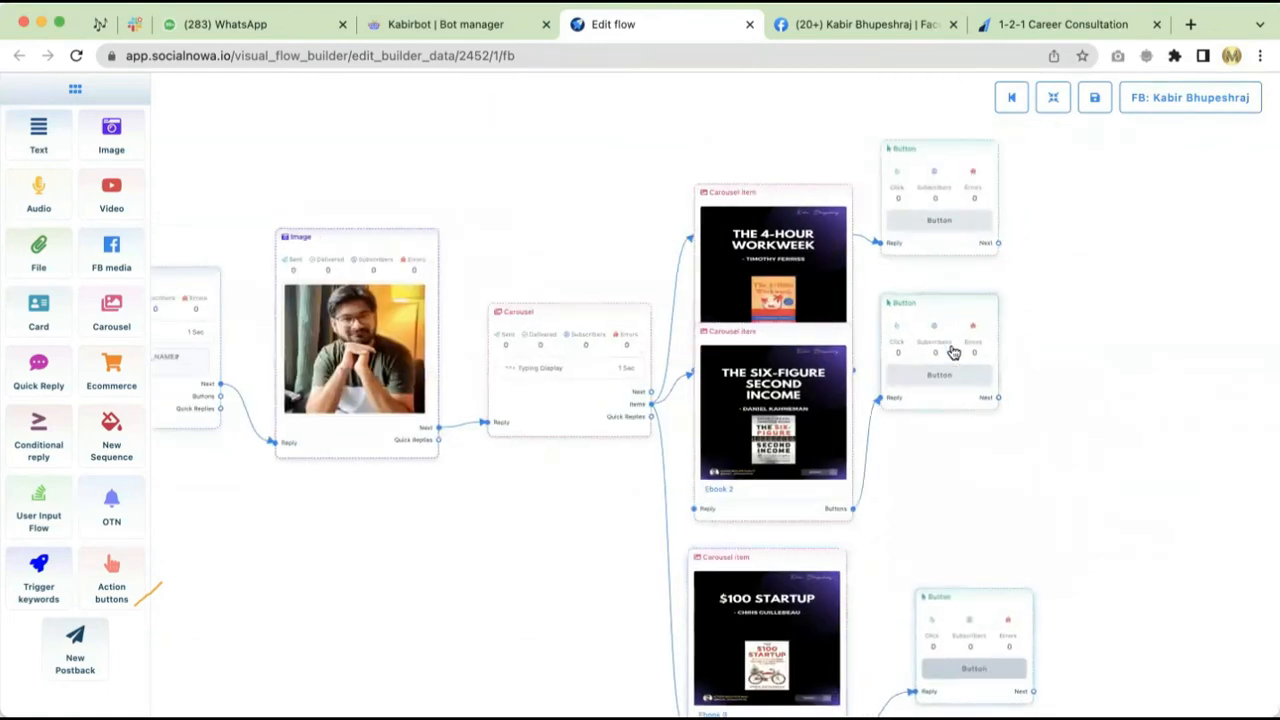
{"action": "left_click_drag", "start_coordinate": [942, 330], "coordinate": [964, 393]}
{"action": "left_click_drag", "start_coordinate": [947, 171], "coordinate": [965, 239]}
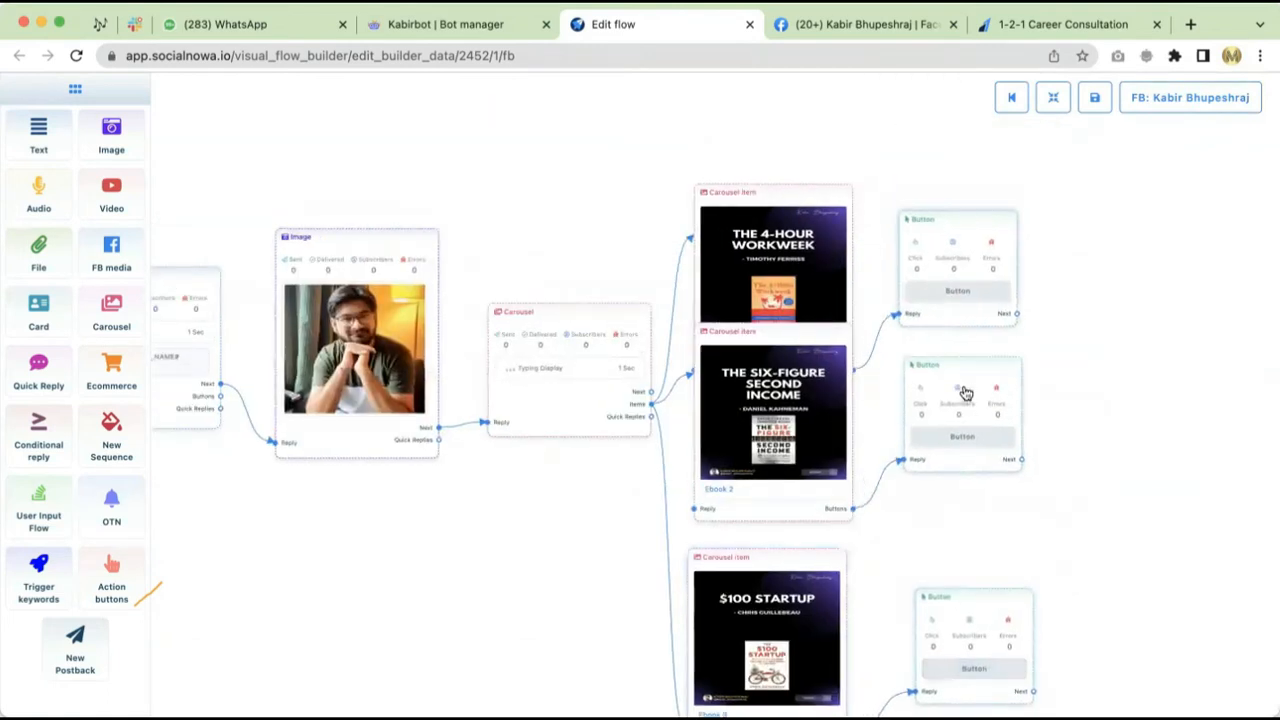
{"action": "left_click_drag", "start_coordinate": [966, 394], "coordinate": [989, 443]}
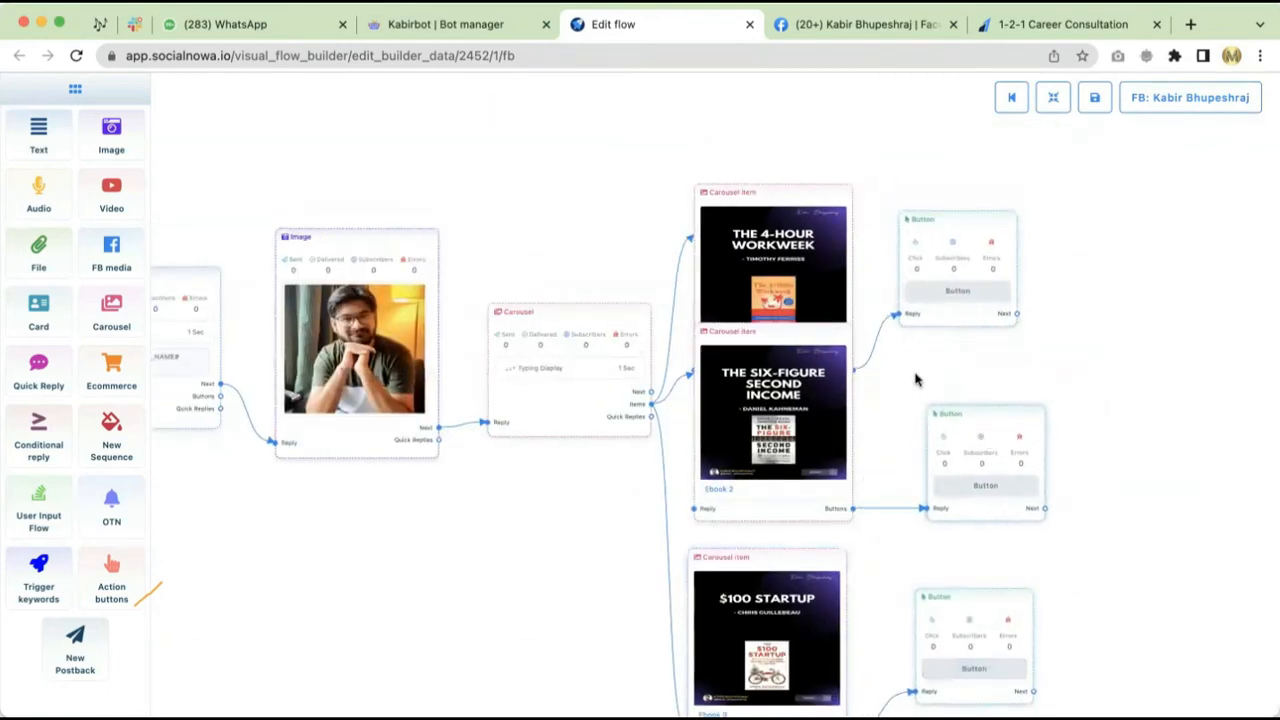
{"action": "double_click", "coordinate": [948, 242]}
{"action": "left_click", "coordinate": [1073, 160]}
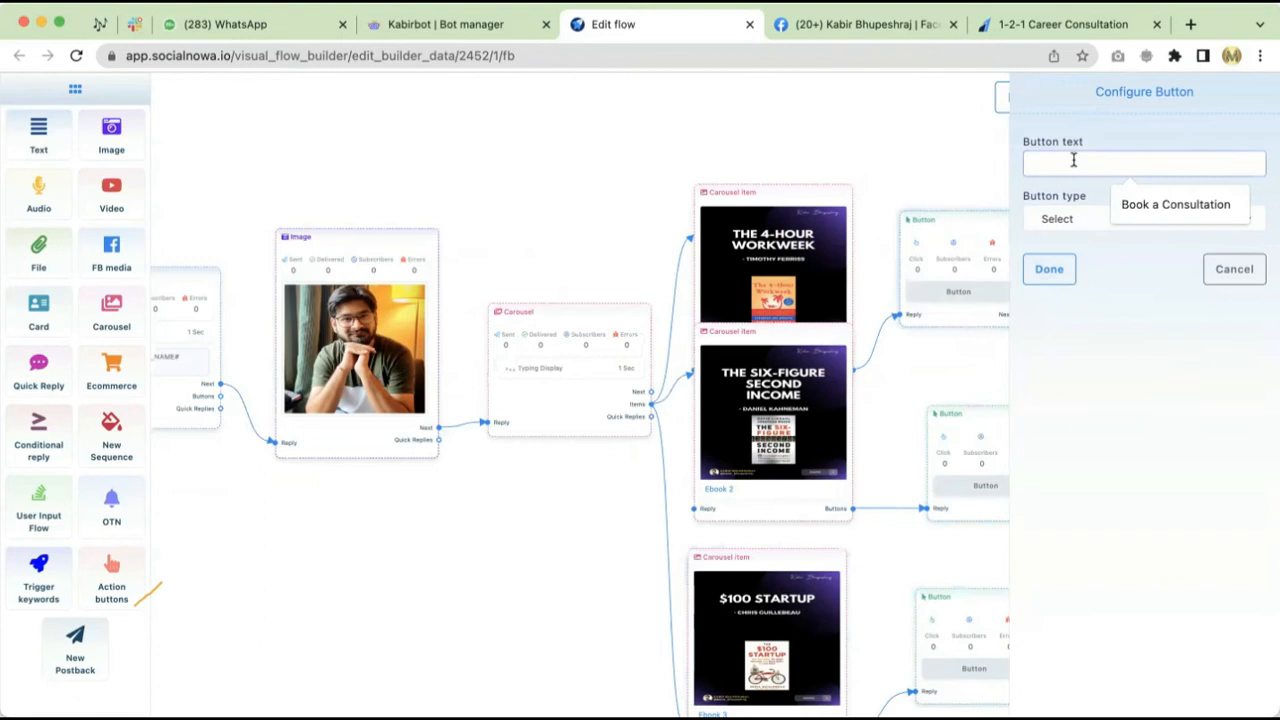
{"action": "type", "text": "Get this Book Now for"}
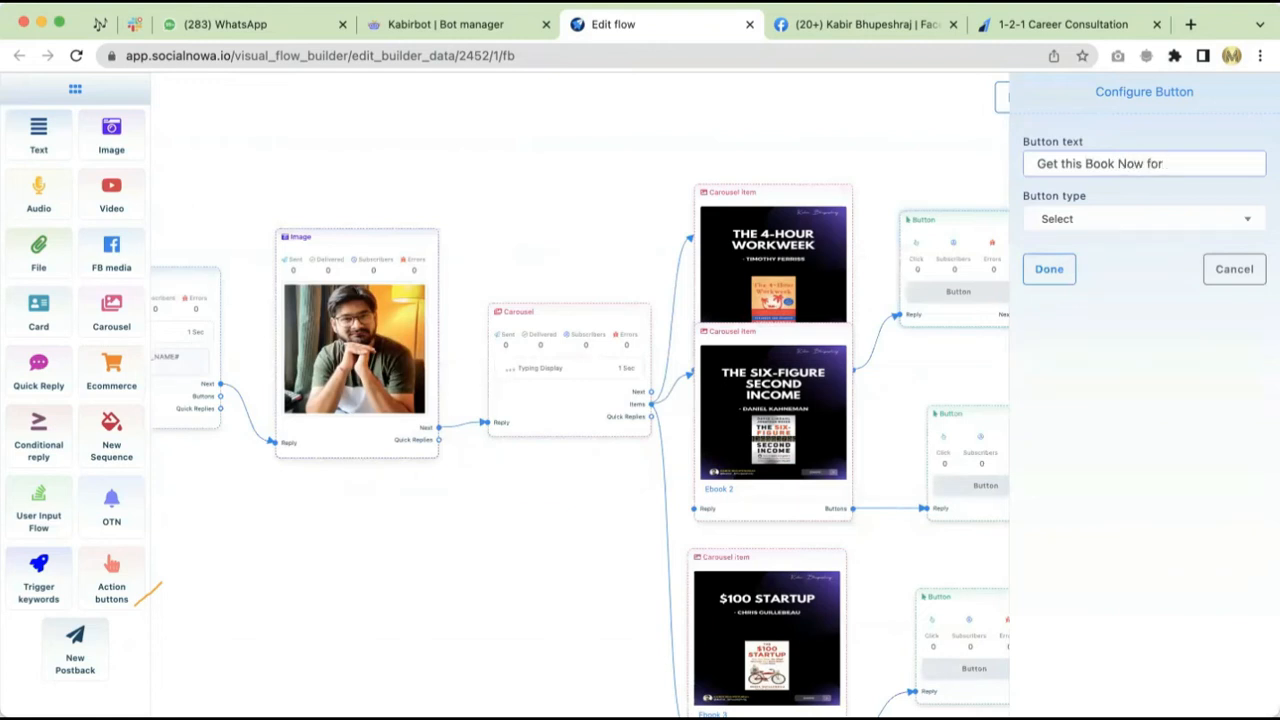
{"action": "left_click", "coordinate": [1052, 272]}
{"action": "left_click", "coordinate": [1129, 233]}
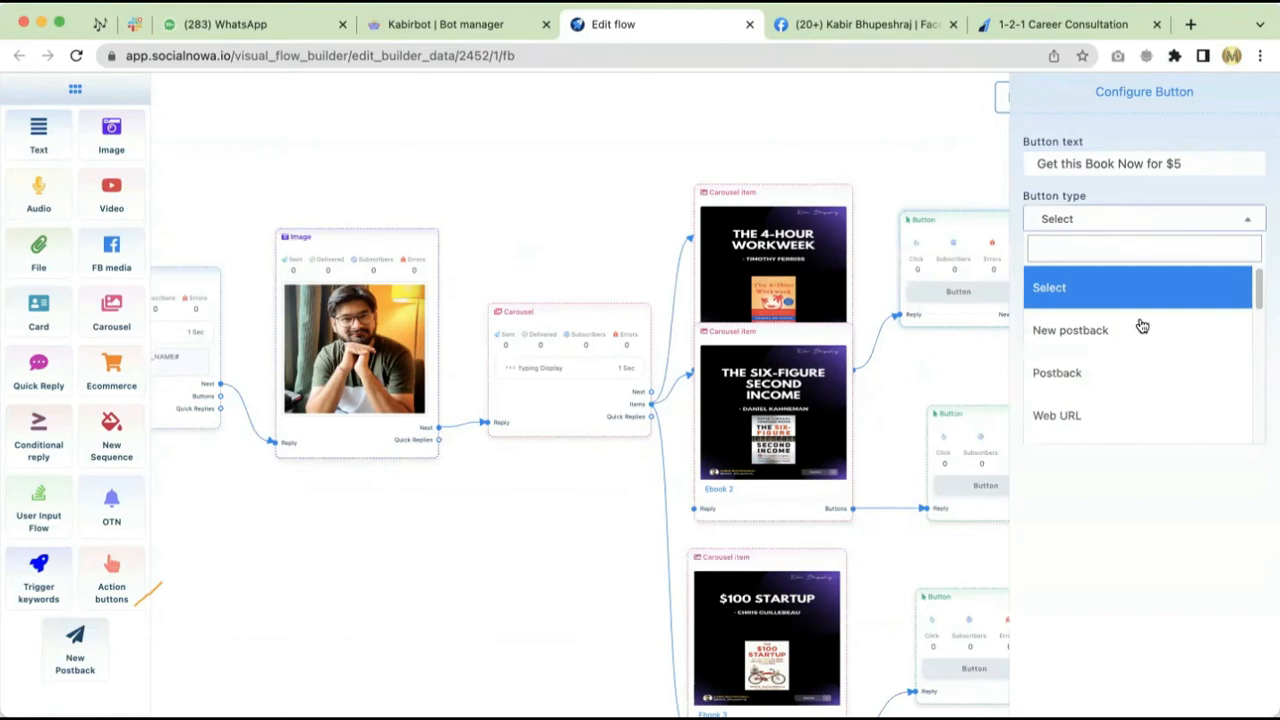
{"action": "left_click", "coordinate": [1103, 417]}
{"action": "left_click", "coordinate": [1068, 279]}
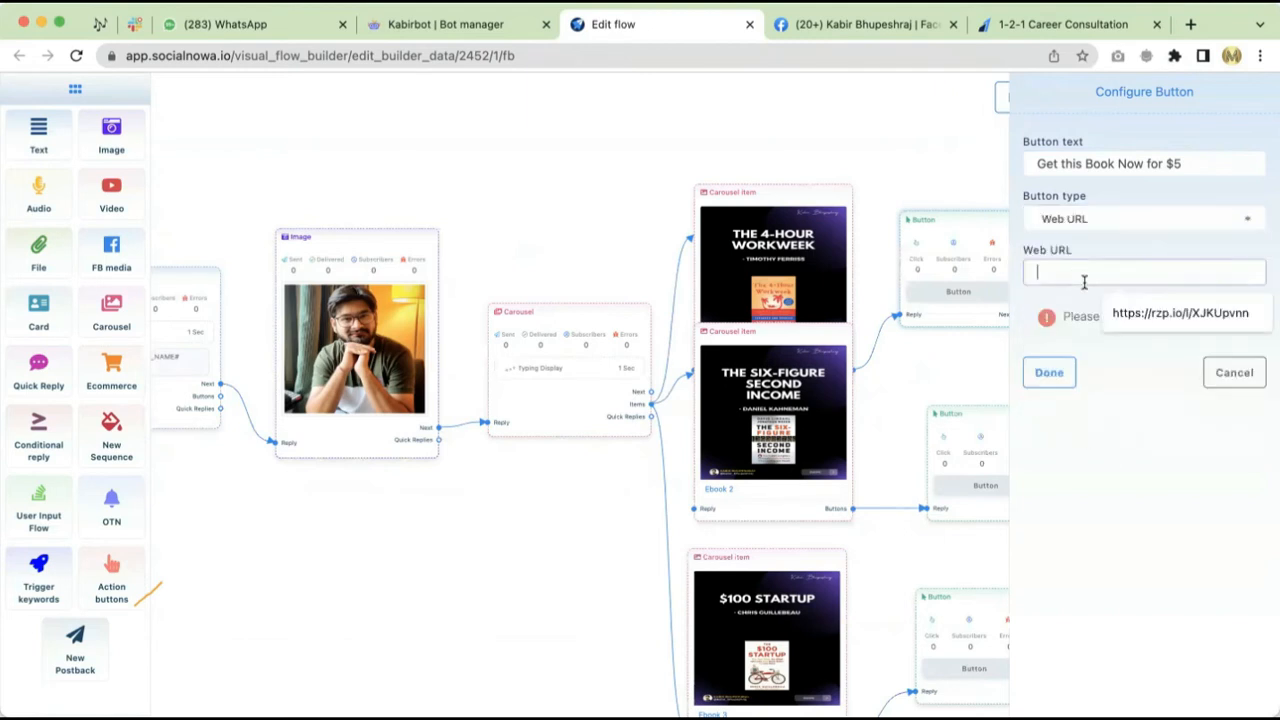
{"action": "left_click", "coordinate": [1163, 335]}
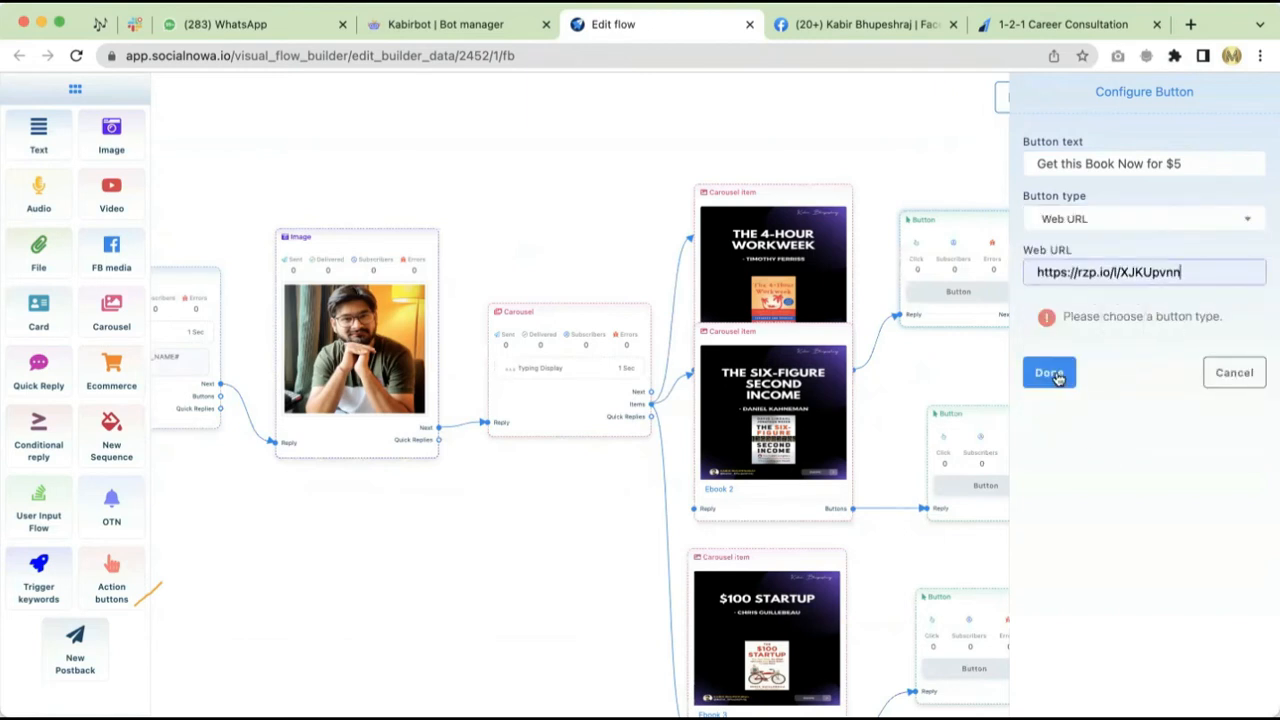
{"action": "left_click", "coordinate": [1049, 373]}
{"action": "left_click_drag", "start_coordinate": [974, 434], "coordinate": [966, 412]}
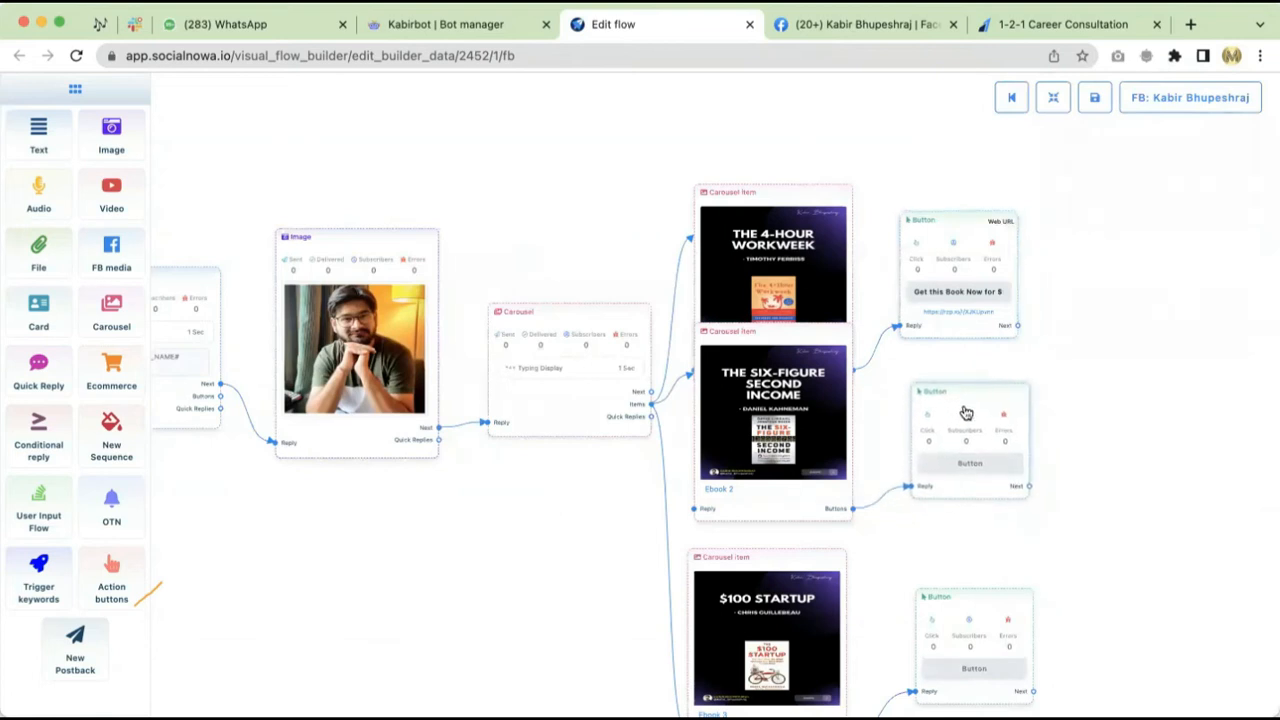
{"action": "left_click", "coordinate": [966, 414]}
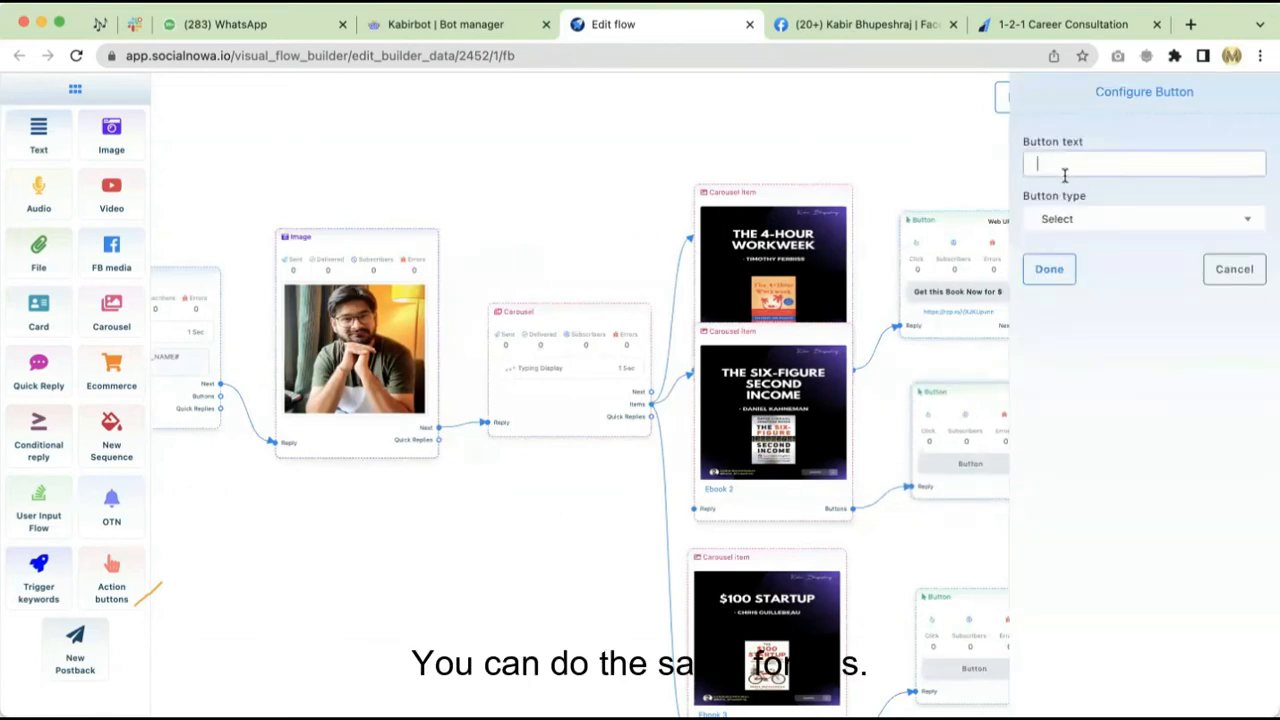
{"action": "left_click", "coordinate": [1065, 175]}
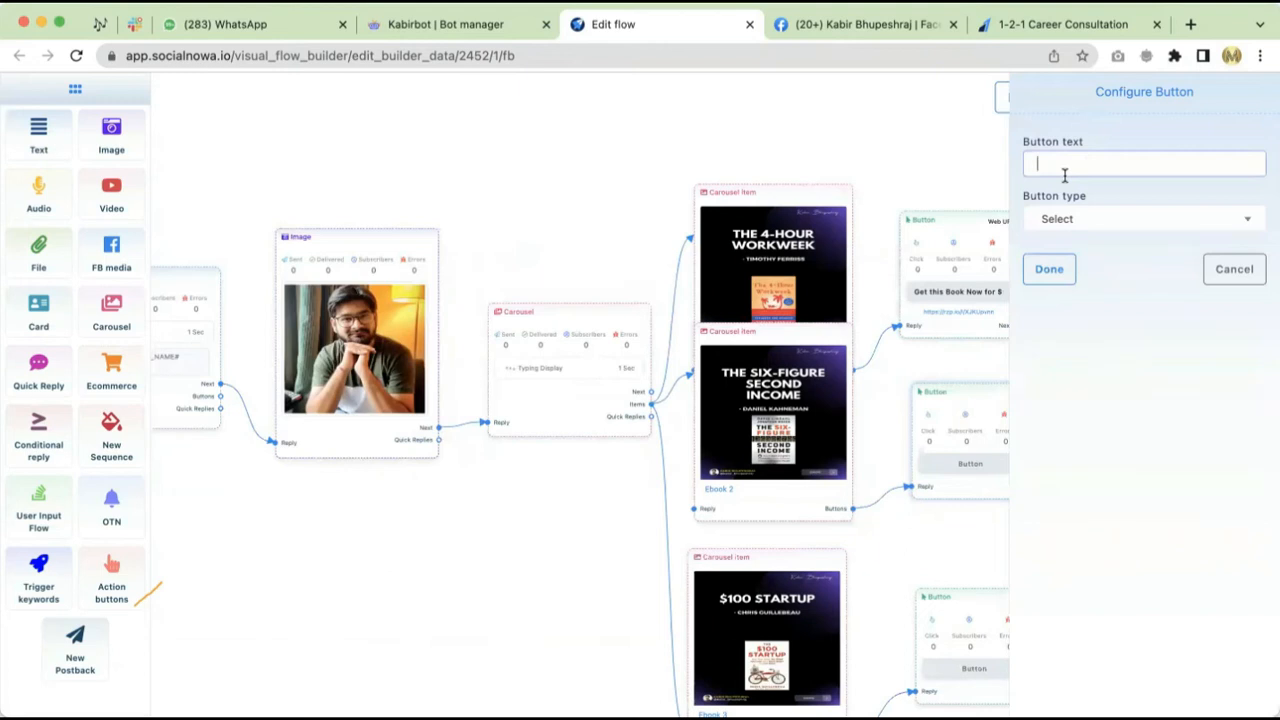
{"action": "type", "text": "Get for $10"}
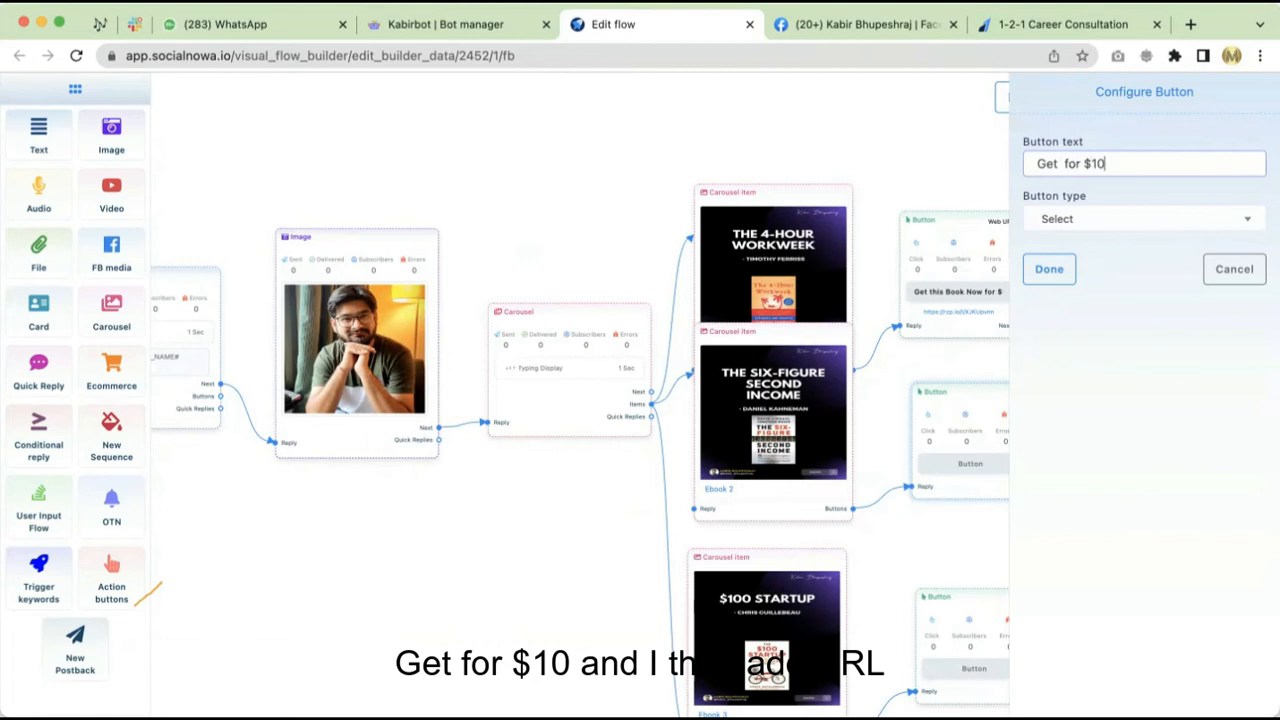
{"action": "left_click", "coordinate": [1086, 229]}
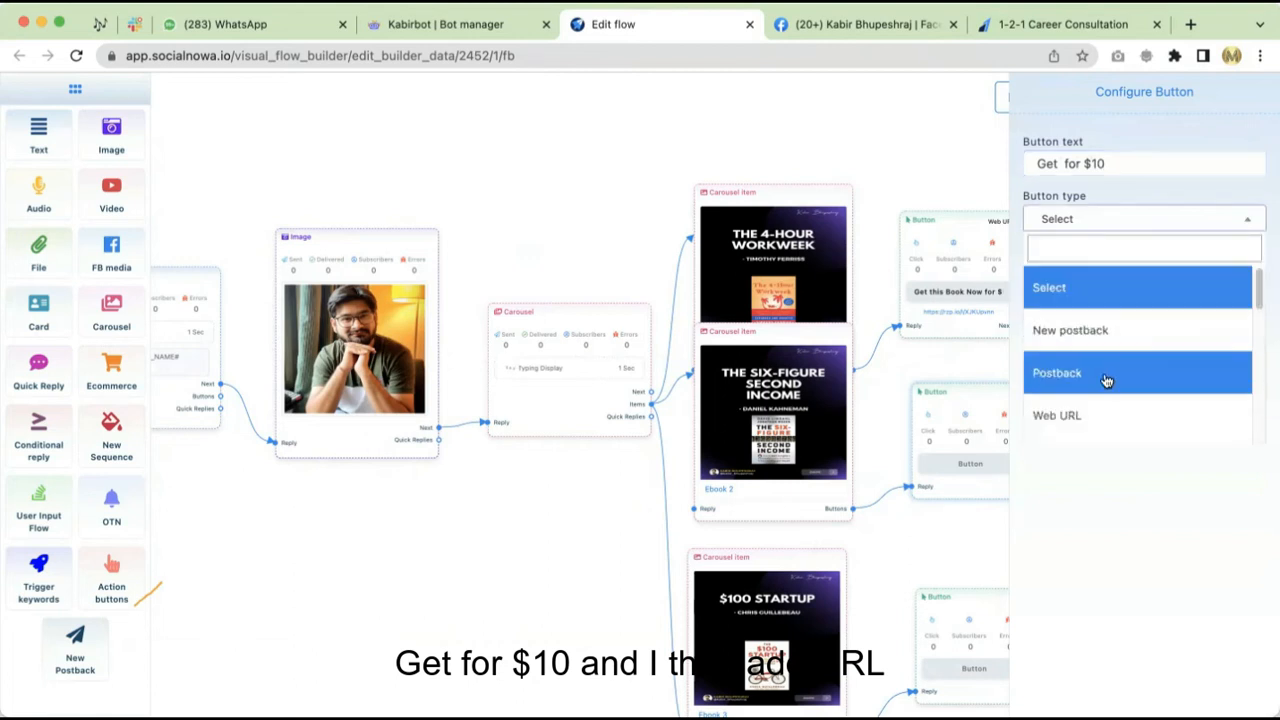
{"action": "left_click", "coordinate": [1097, 420]}
{"action": "left_click", "coordinate": [1073, 280]}
{"action": "left_click", "coordinate": [1128, 314]}
{"action": "left_click", "coordinate": [1049, 323]}
{"action": "scroll", "coordinate": [1100, 280], "scroll_direction": "down", "scroll_amount": 4}
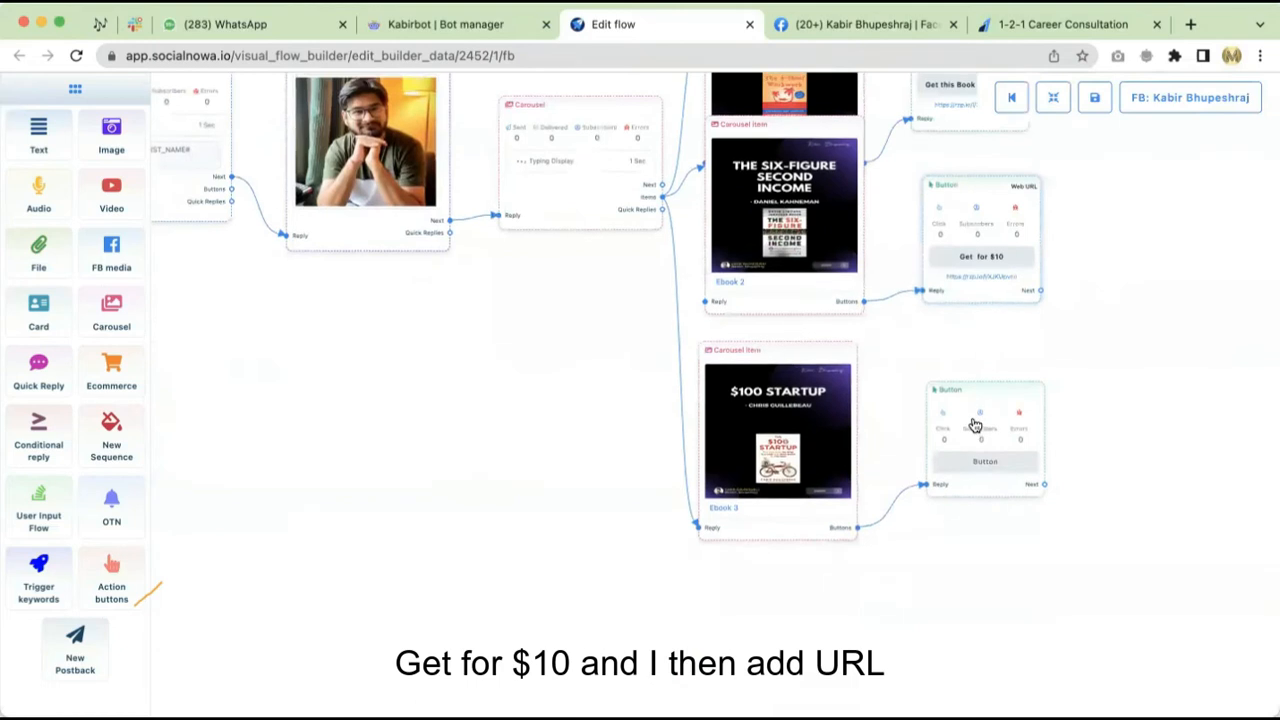
{"action": "left_click", "coordinate": [971, 423]}
{"action": "left_click", "coordinate": [1071, 165]}
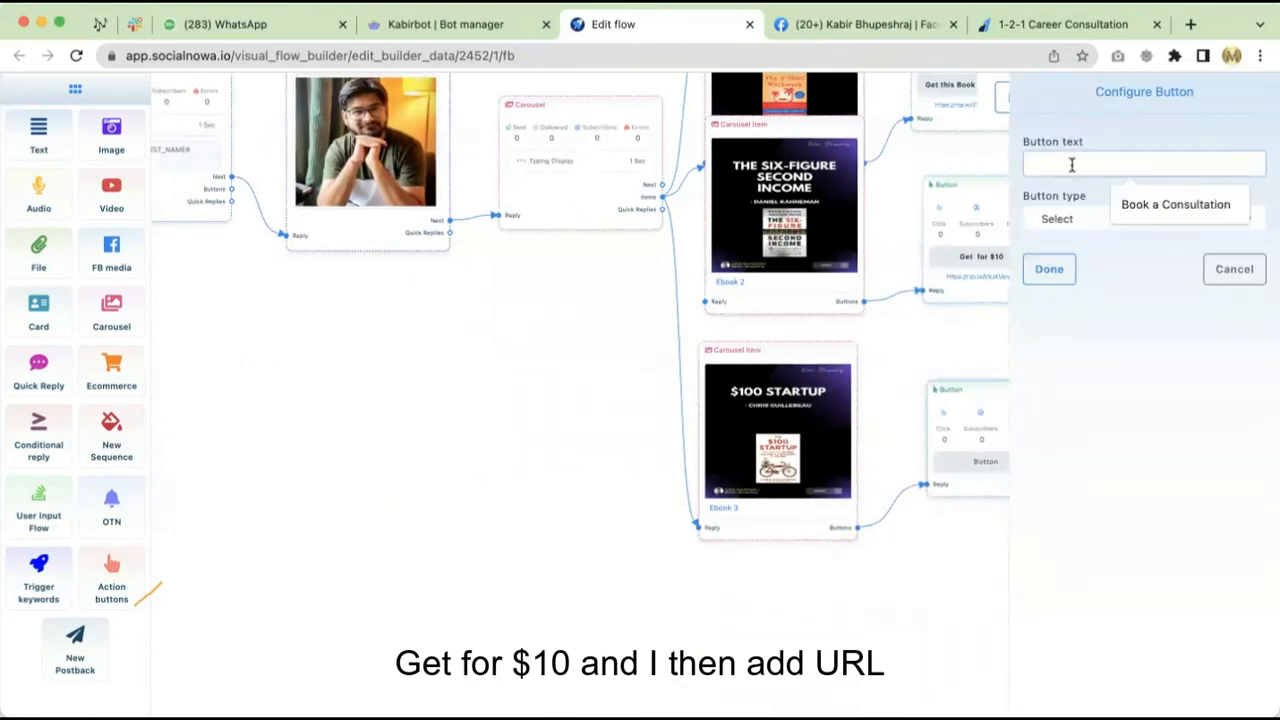
{"action": "type", "text": "Get for $12"}
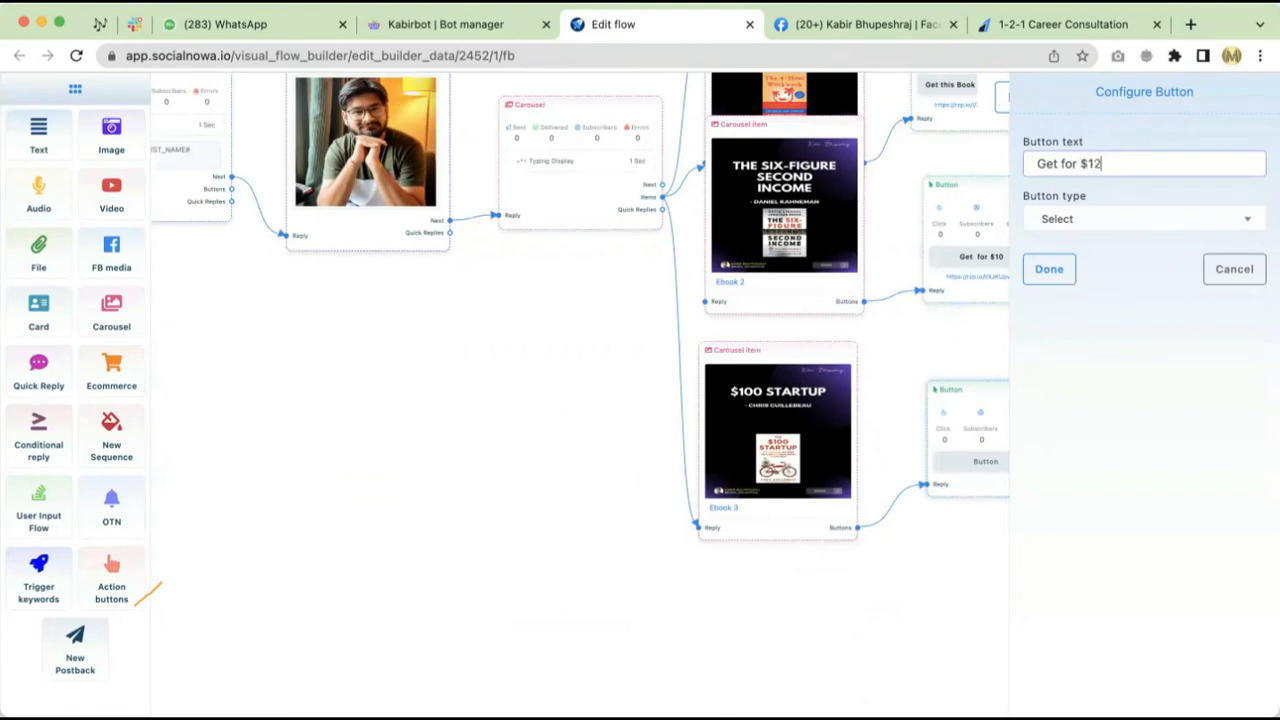
{"action": "left_click", "coordinate": [1174, 238]}
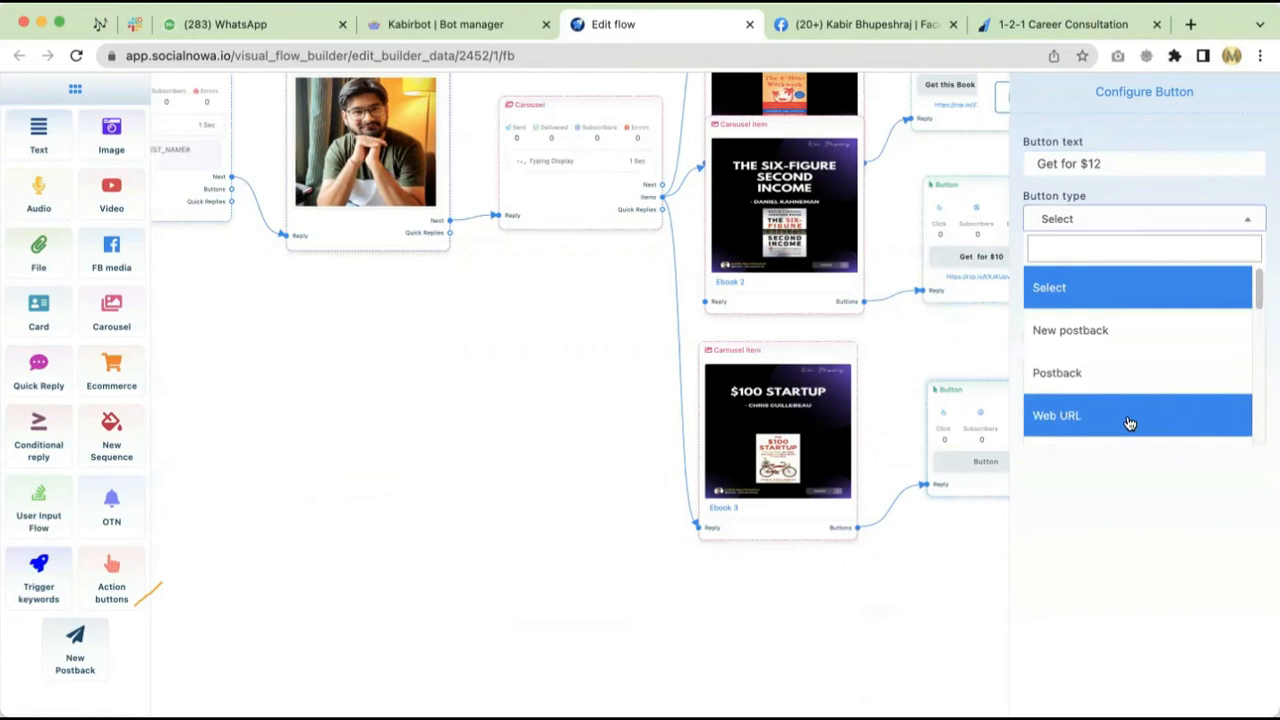
{"action": "left_click", "coordinate": [1130, 421]}
{"action": "left_click", "coordinate": [1085, 270]}
{"action": "left_click", "coordinate": [1125, 320]}
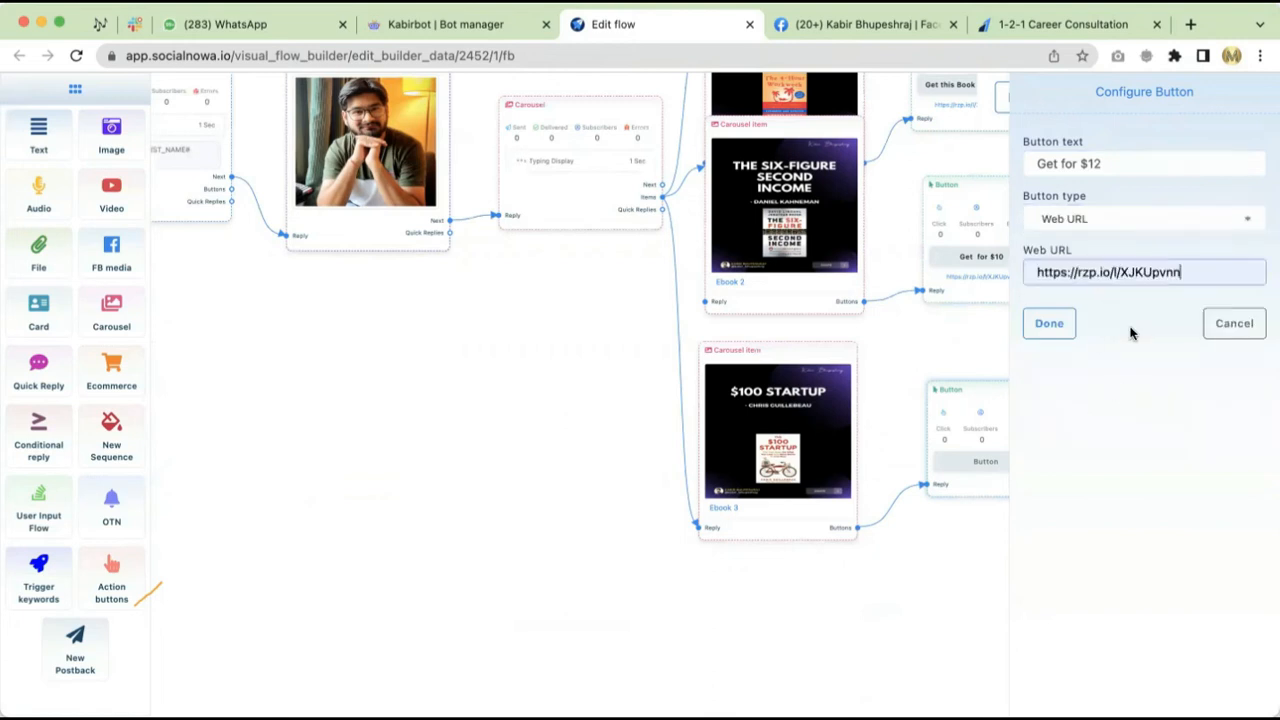
{"action": "left_click", "coordinate": [1037, 333]}
{"action": "left_click_drag", "start_coordinate": [1155, 400], "coordinate": [1143, 530]}
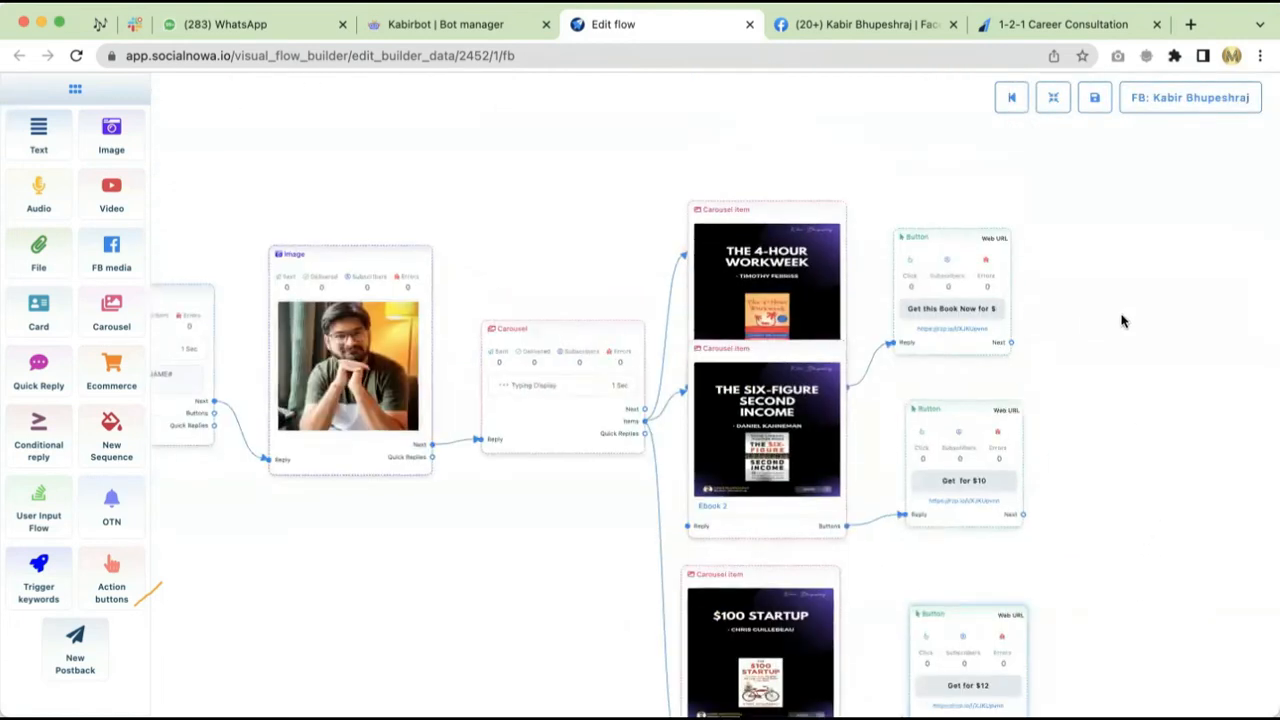
{"action": "left_click", "coordinate": [1094, 101]}
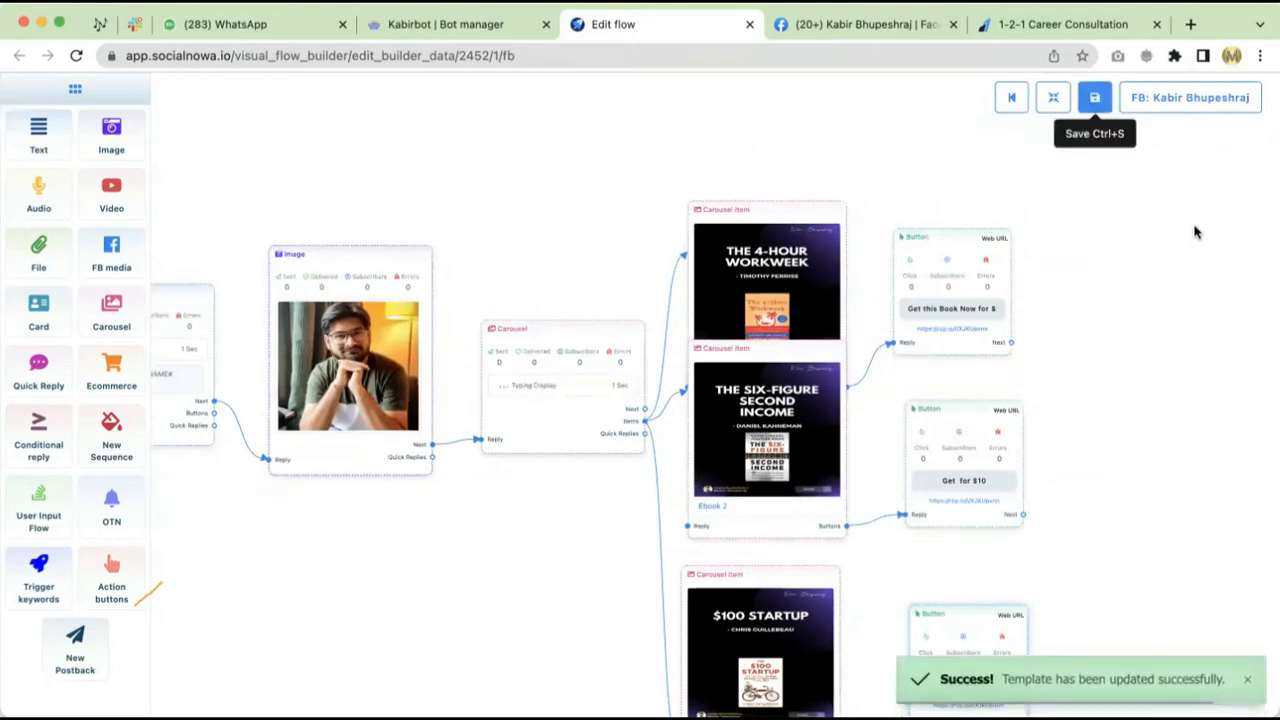
Step: Switch to the Facebook page and delete the existing Messenger chat with it
{"action": "left_click", "coordinate": [866, 25]}
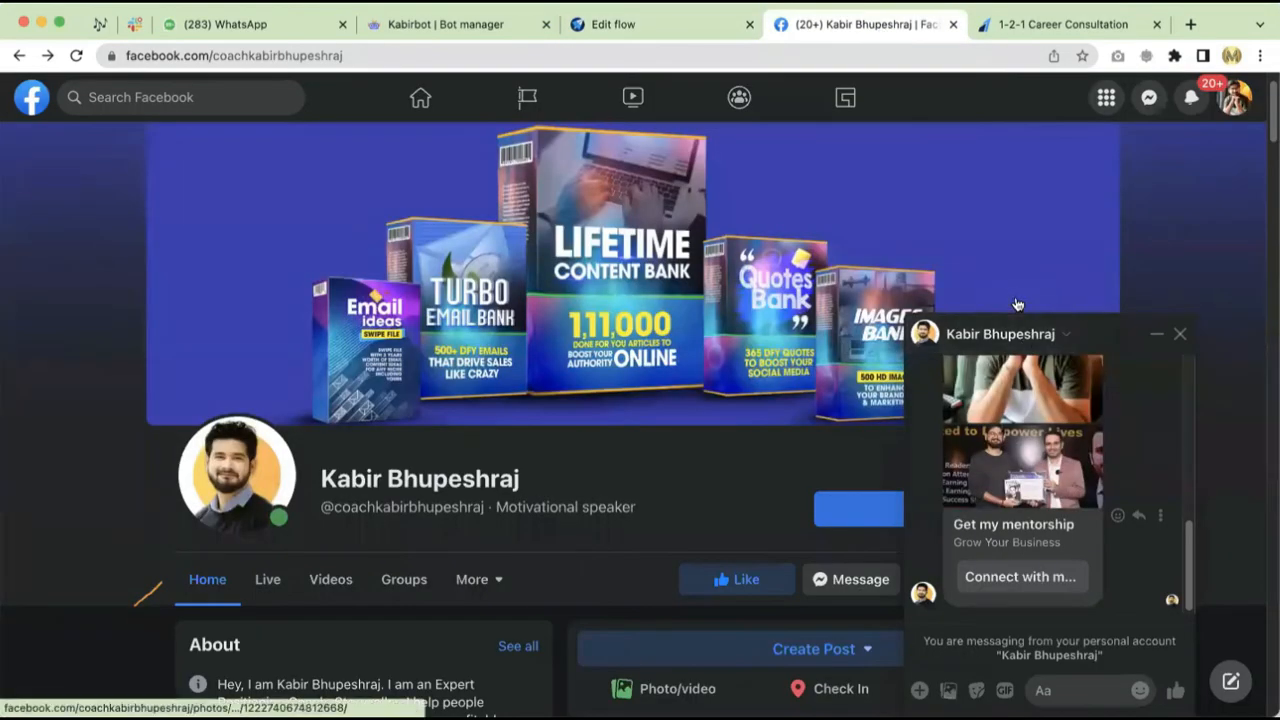
{"action": "left_click", "coordinate": [1036, 344]}
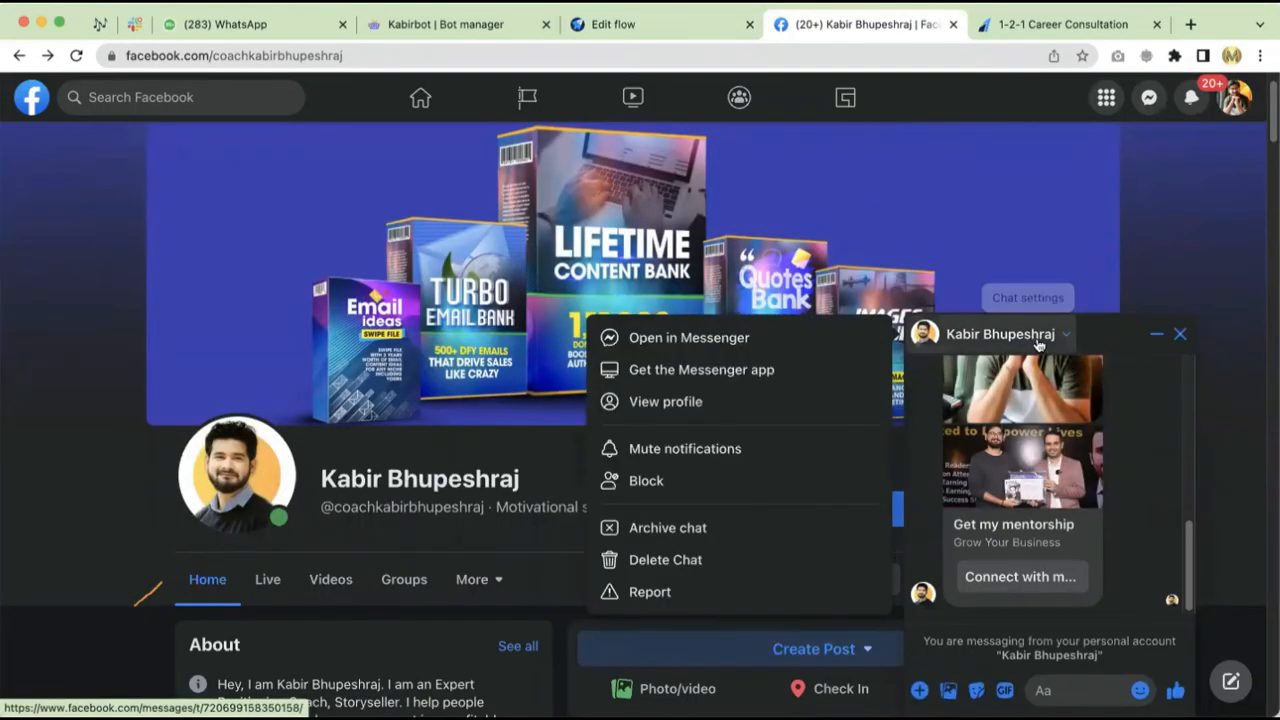
{"action": "left_click", "coordinate": [736, 560]}
{"action": "left_click", "coordinate": [810, 455]}
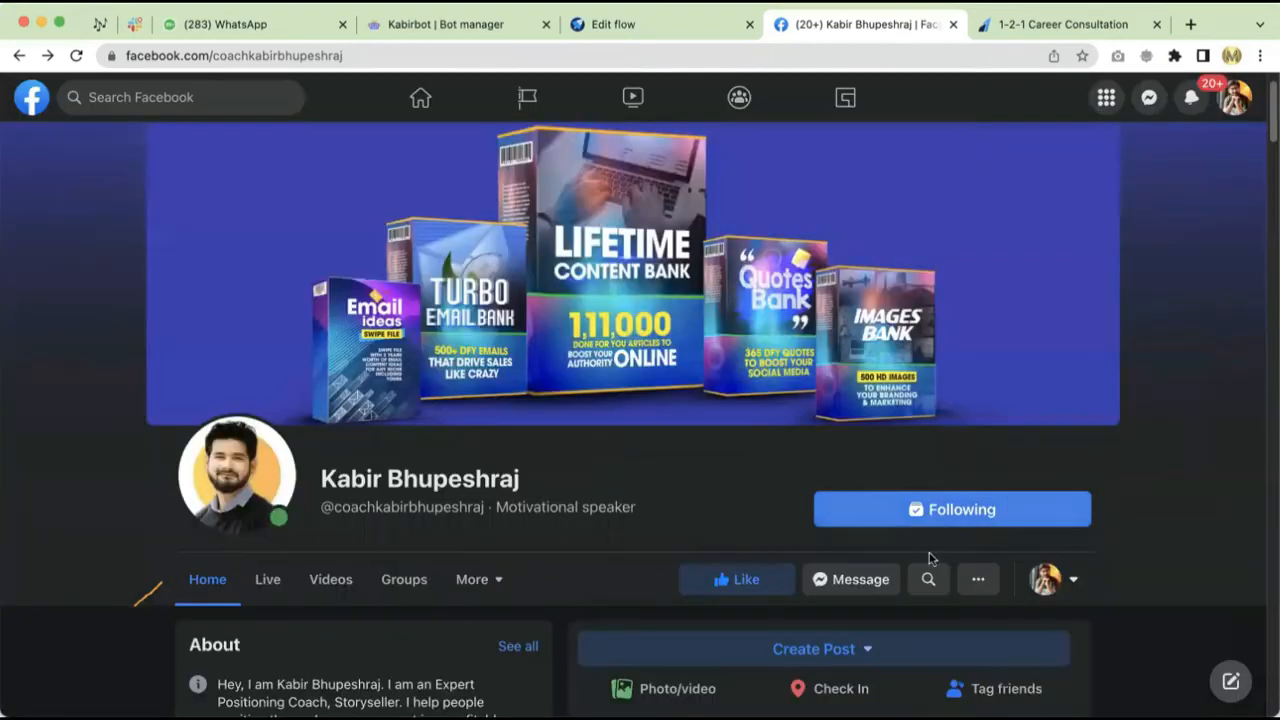
Step: Open a new message conversation with the page and trigger the bot with Get Started
{"action": "scroll", "coordinate": [1150, 480], "scroll_direction": "down", "scroll_amount": 2}
{"action": "scroll", "coordinate": [1180, 454], "scroll_direction": "down", "scroll_amount": 3}
{"action": "scroll", "coordinate": [950, 432], "scroll_direction": "up", "scroll_amount": 1}
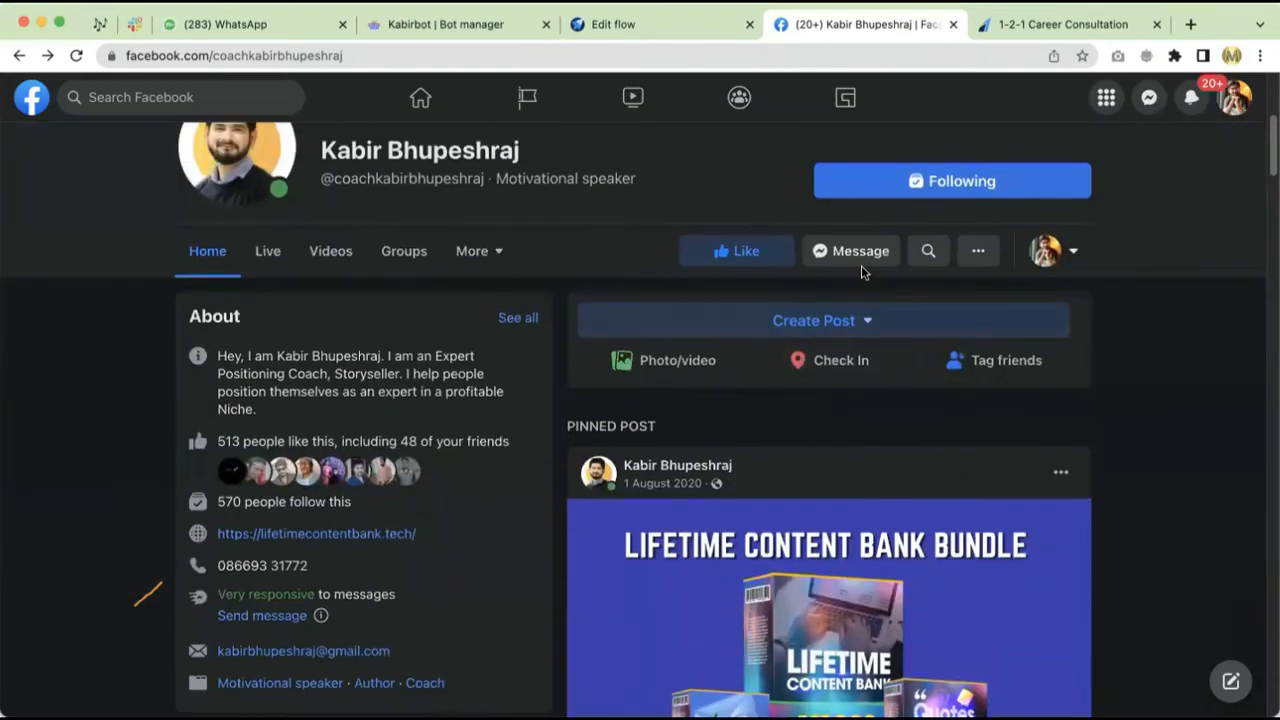
{"action": "left_click", "coordinate": [861, 251]}
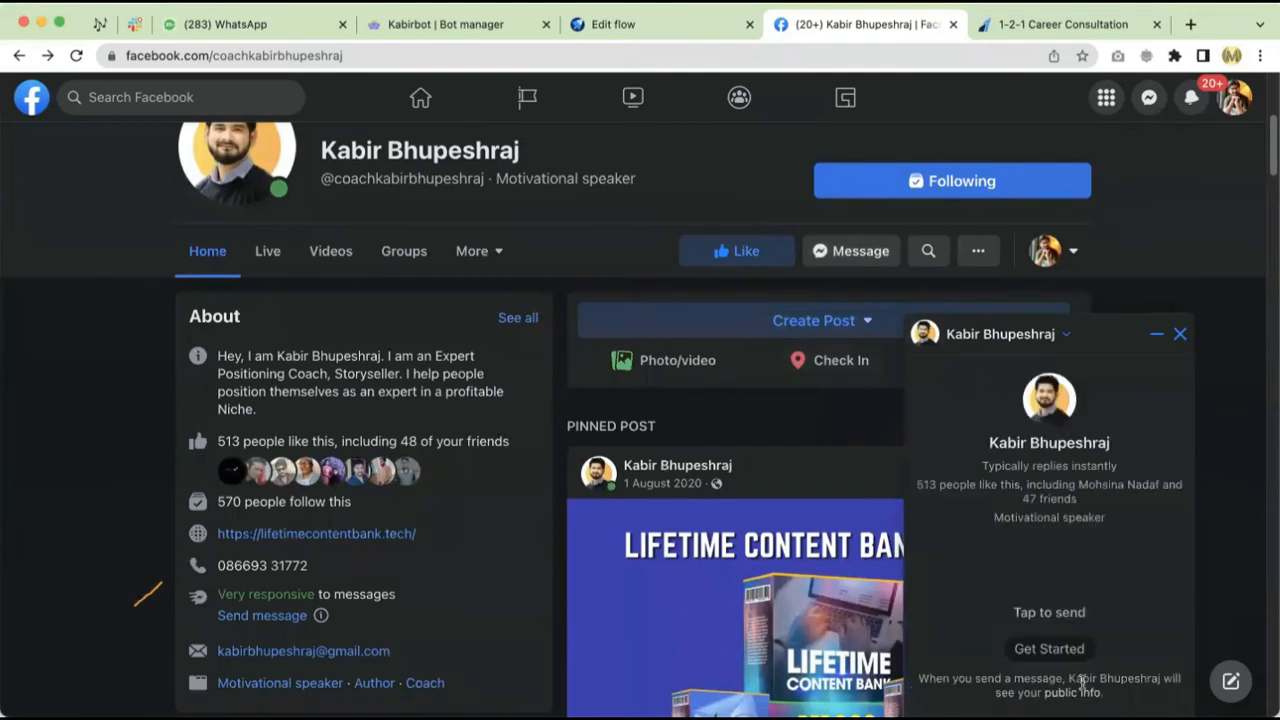
{"action": "left_click", "coordinate": [1049, 650]}
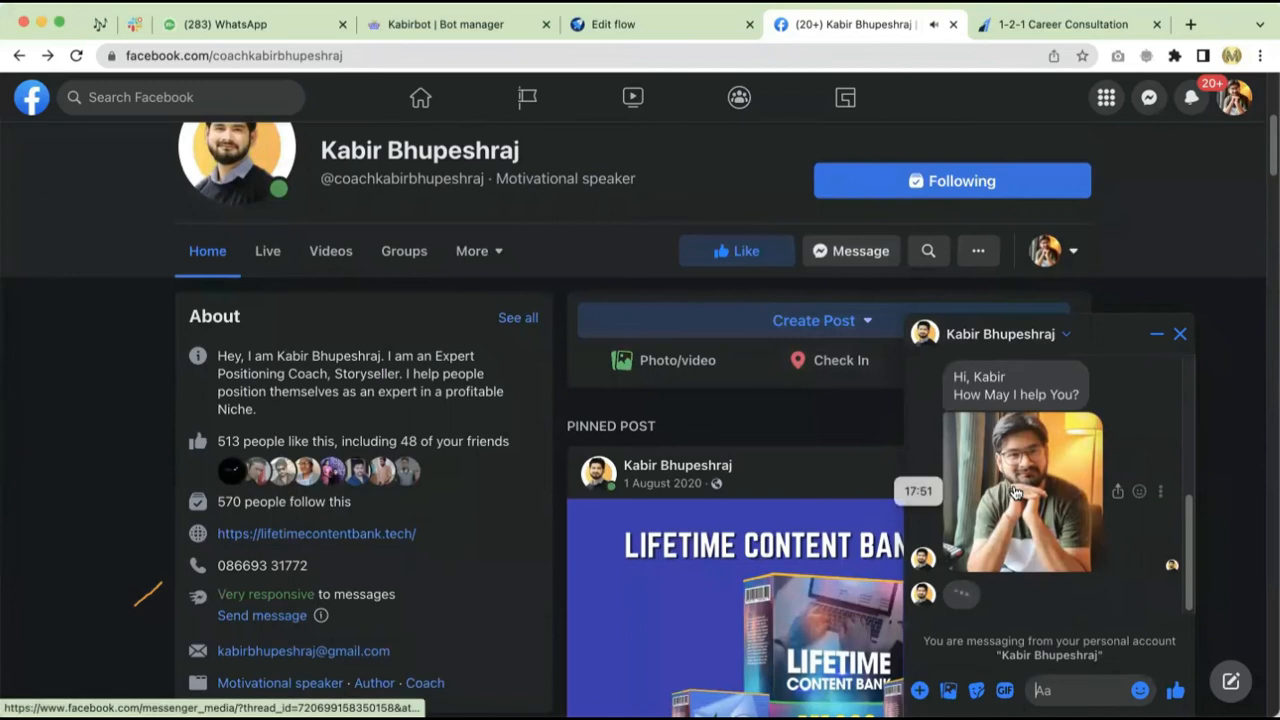
Step: Compare the bot's replies with the flow in the builder and browse all three ebook cards of the carousel in the chat
{"action": "left_click", "coordinate": [671, 24]}
{"action": "left_click_drag", "start_coordinate": [444, 537], "coordinate": [562, 551]}
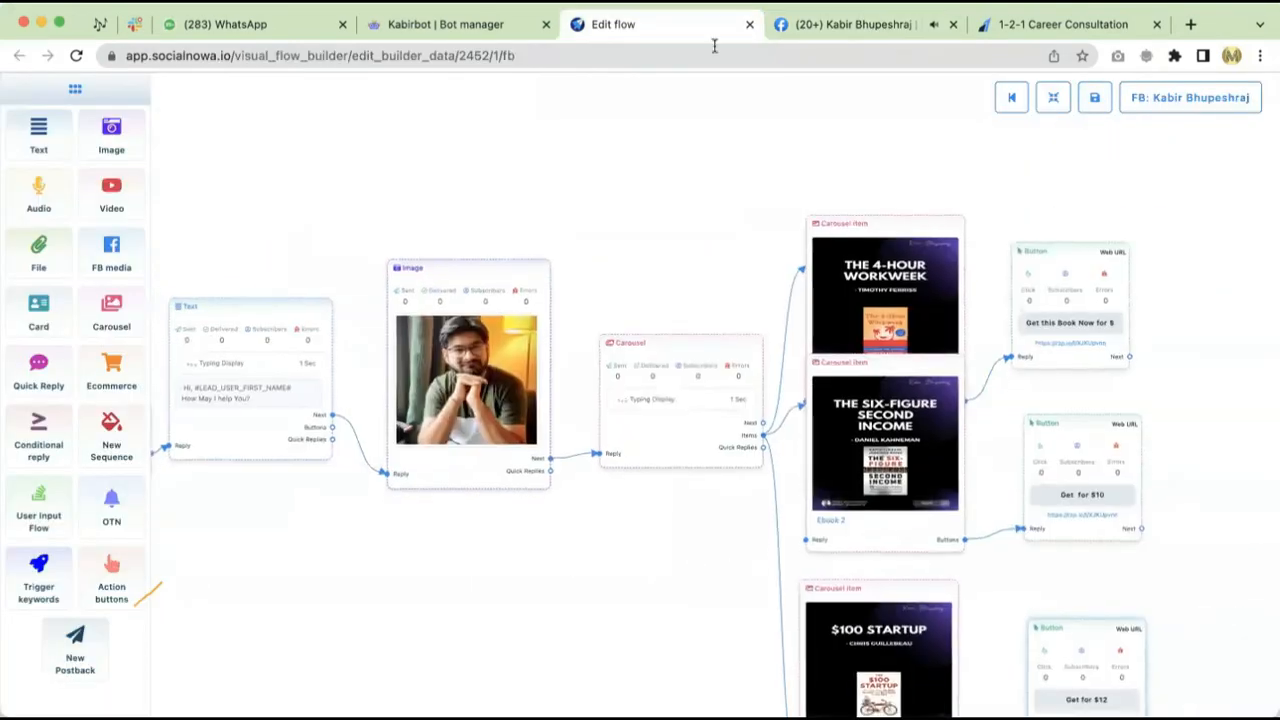
{"action": "left_click", "coordinate": [800, 28]}
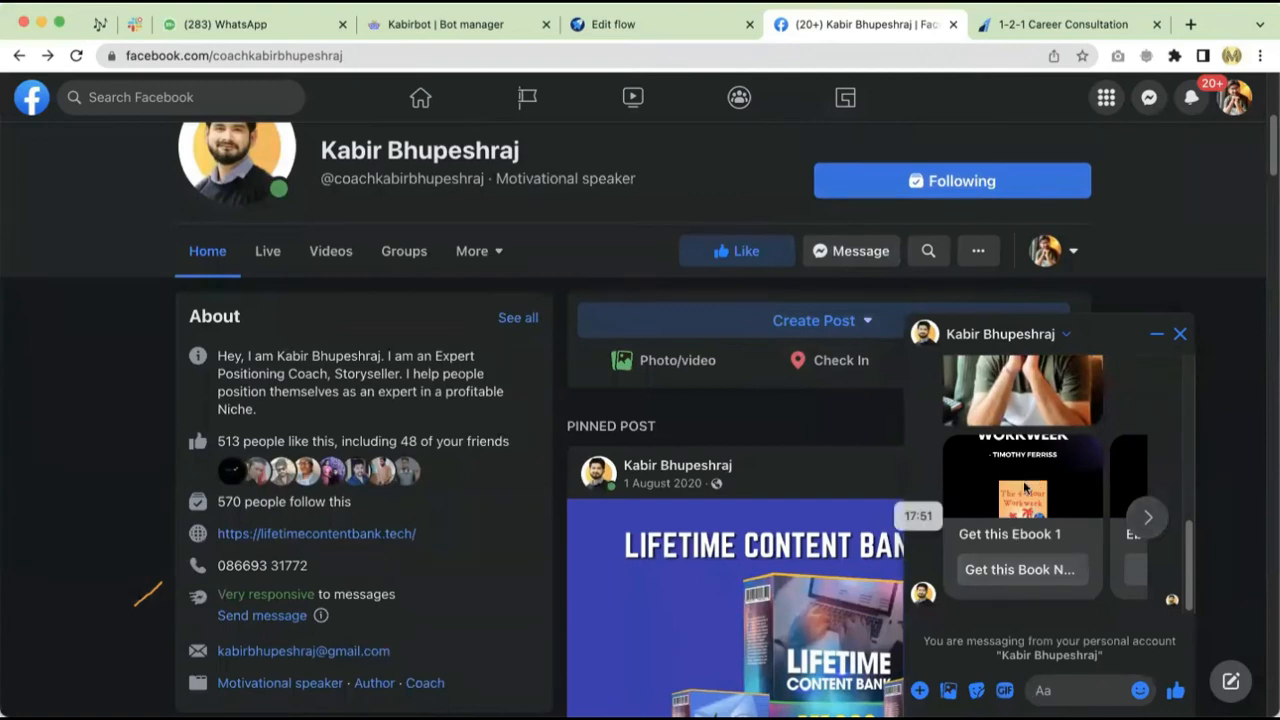
{"action": "left_click", "coordinate": [1148, 519]}
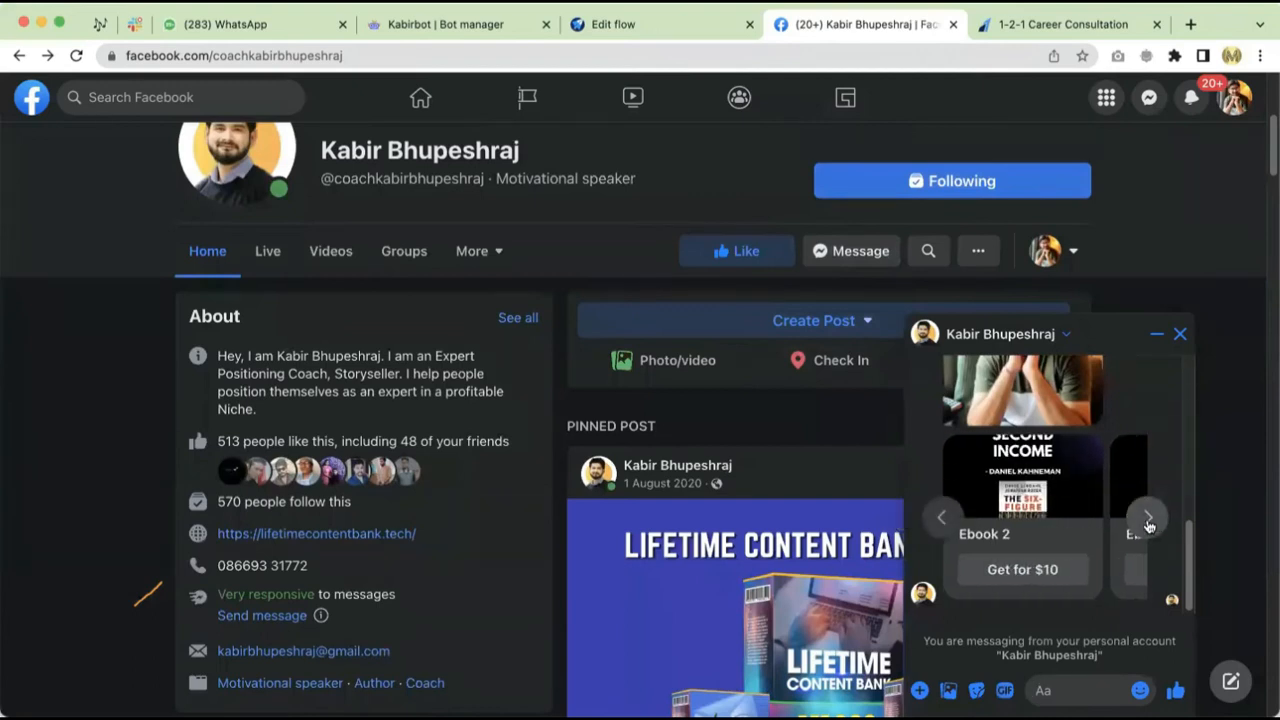
{"action": "left_click", "coordinate": [1148, 519]}
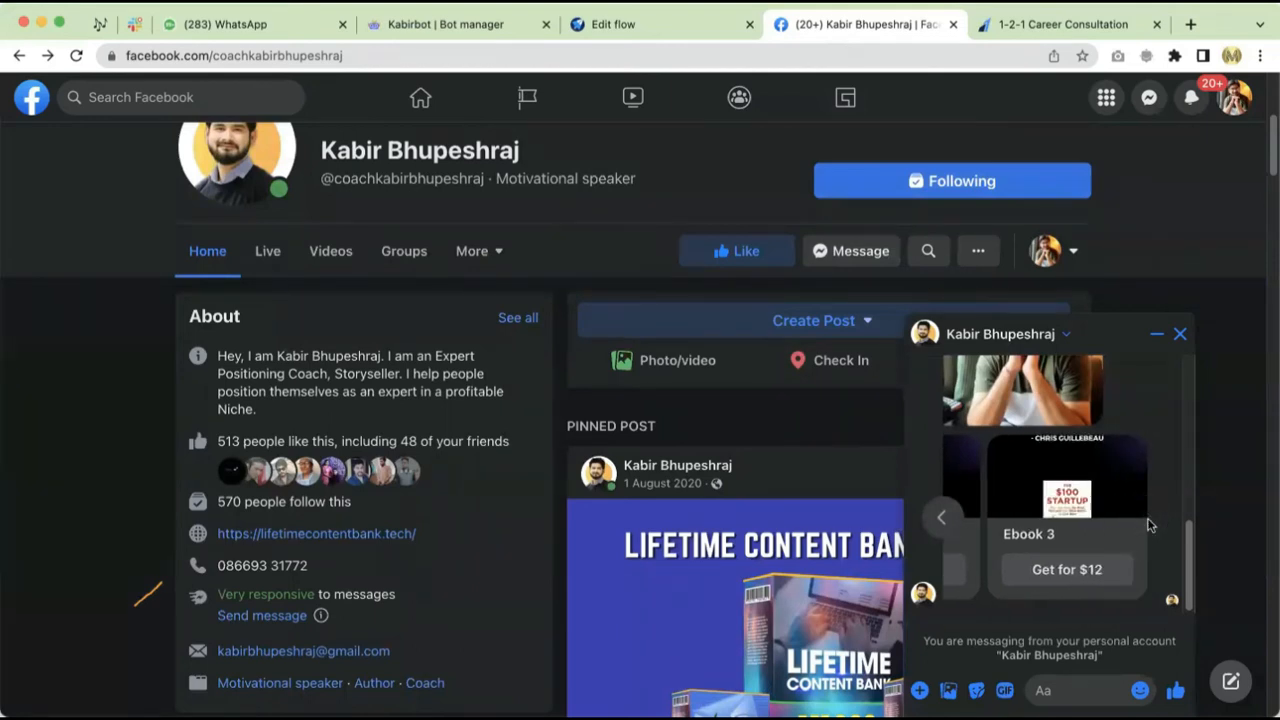
{"action": "left_click", "coordinate": [941, 517]}
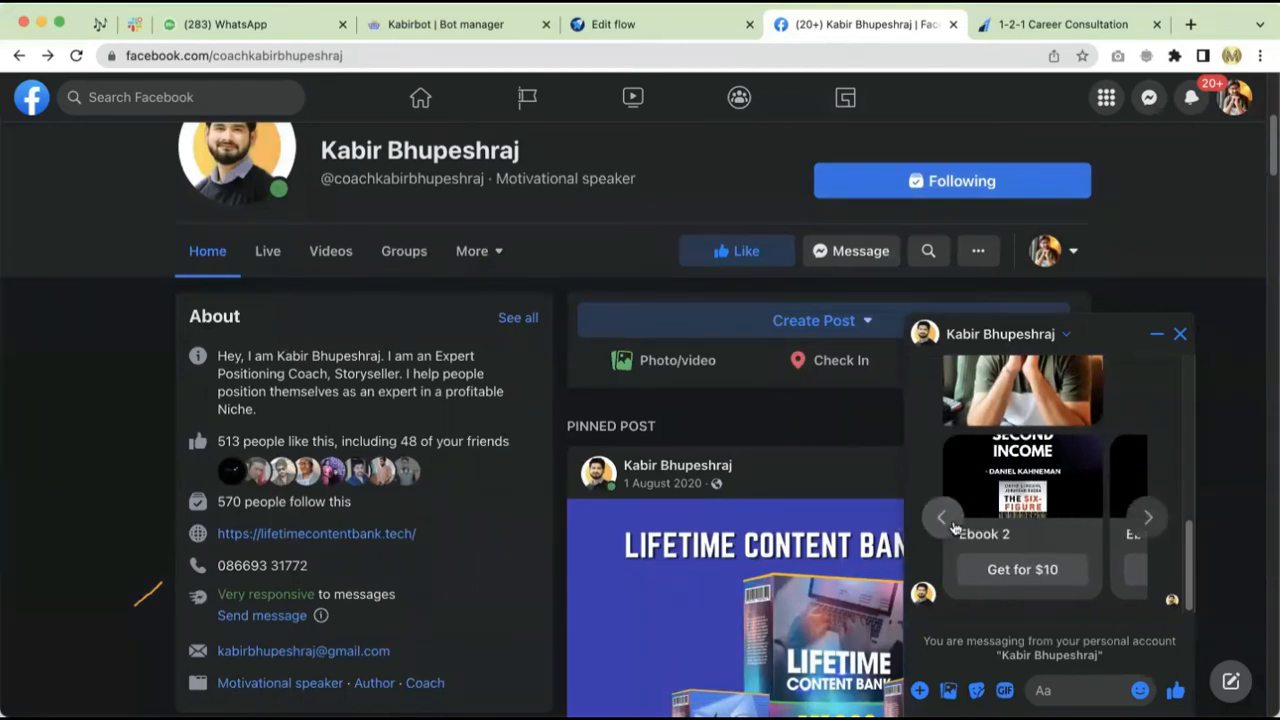
{"action": "left_click", "coordinate": [941, 517]}
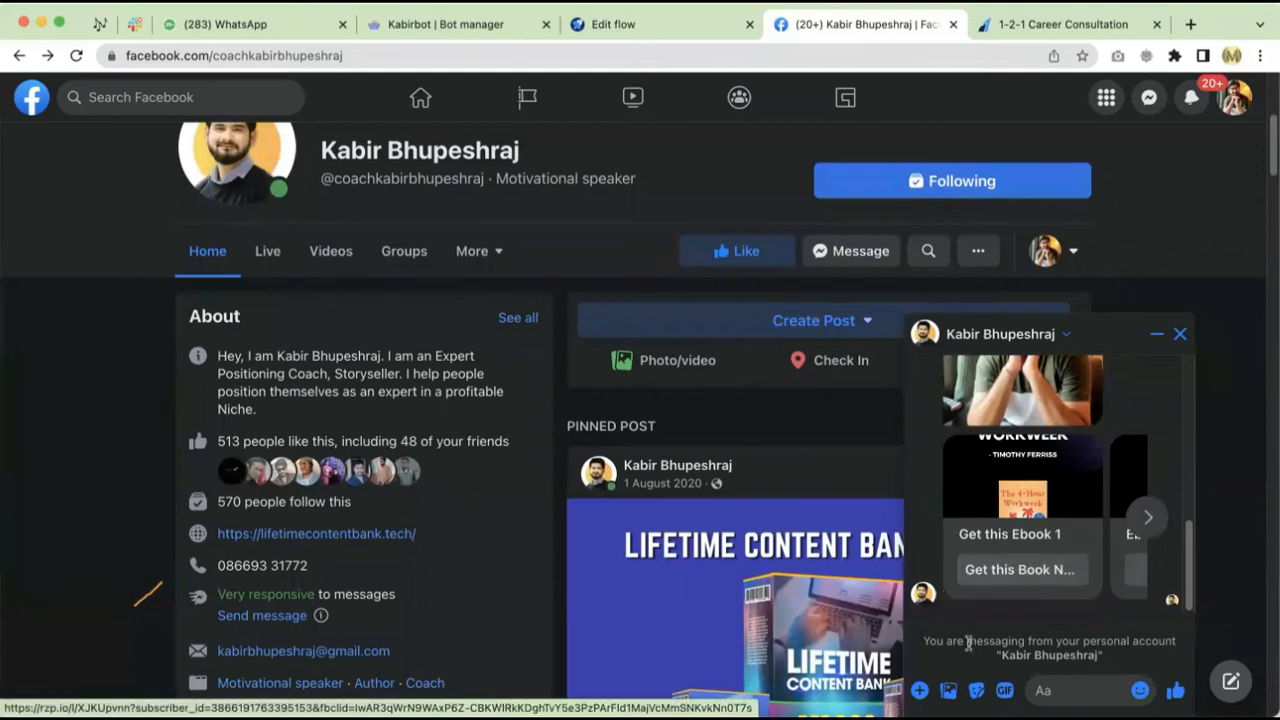
Step: Test the purchase buttons on the Ebook 1 and Ebook 2 cards and close the payment pages they open
{"action": "left_click", "coordinate": [1045, 580]}
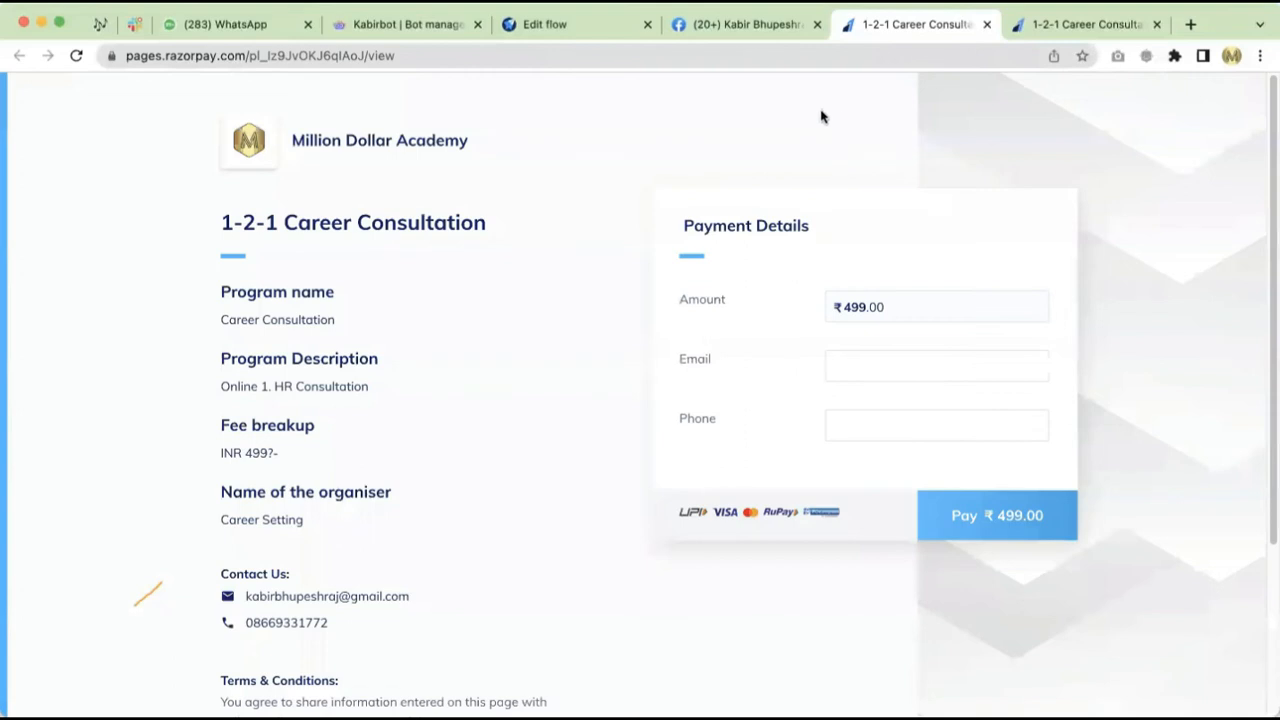
{"action": "left_click", "coordinate": [758, 27]}
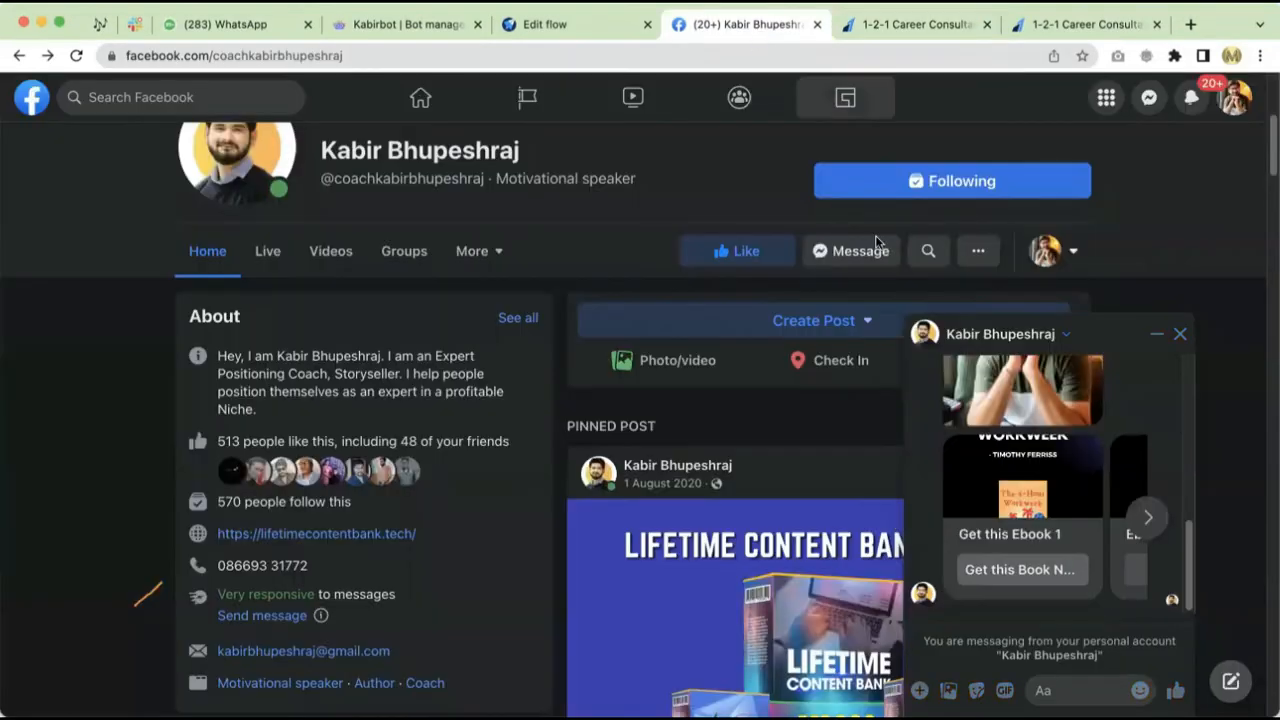
{"action": "left_click", "coordinate": [1146, 517]}
{"action": "left_click", "coordinate": [1041, 573]}
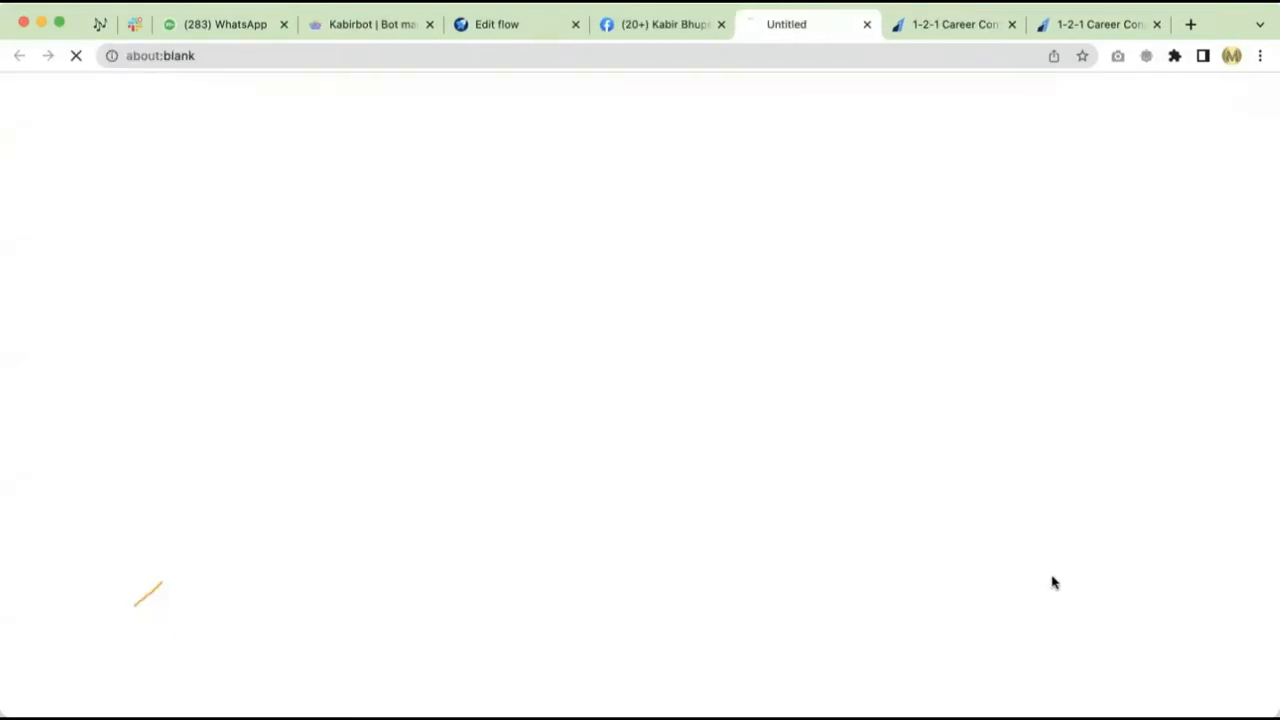
{"action": "left_click", "coordinate": [866, 27]}
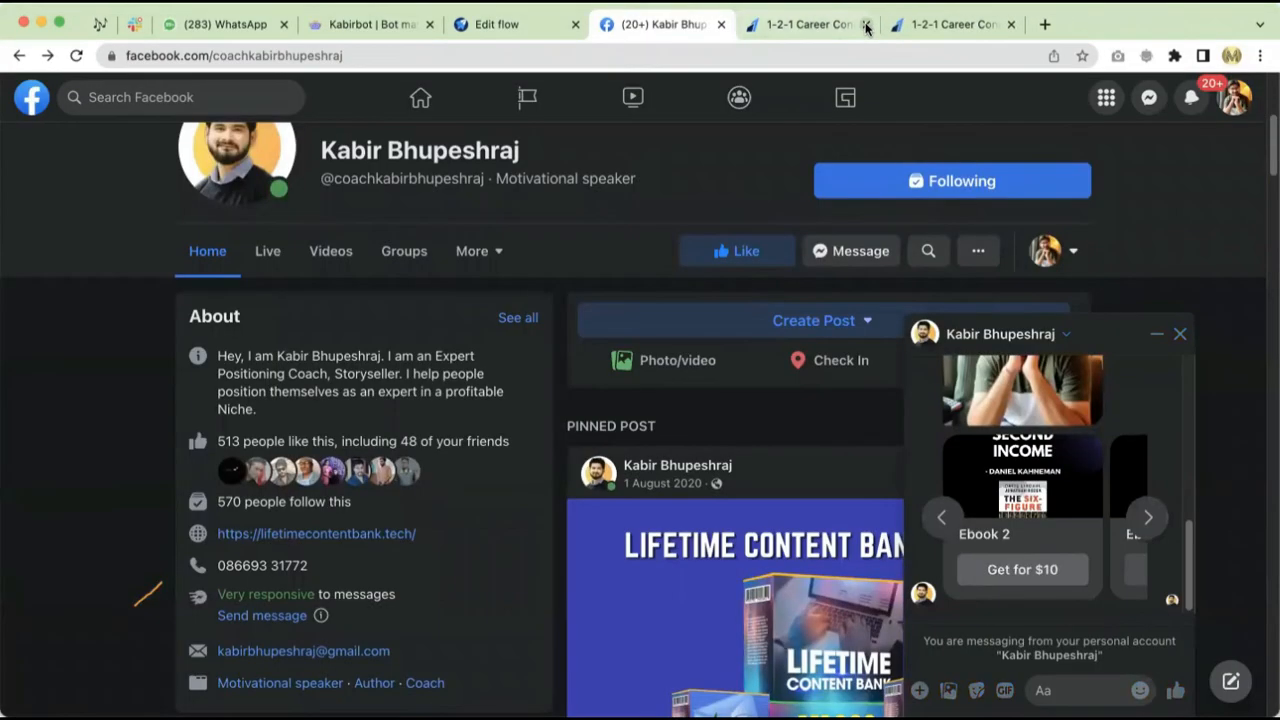
{"action": "left_click", "coordinate": [866, 27]}
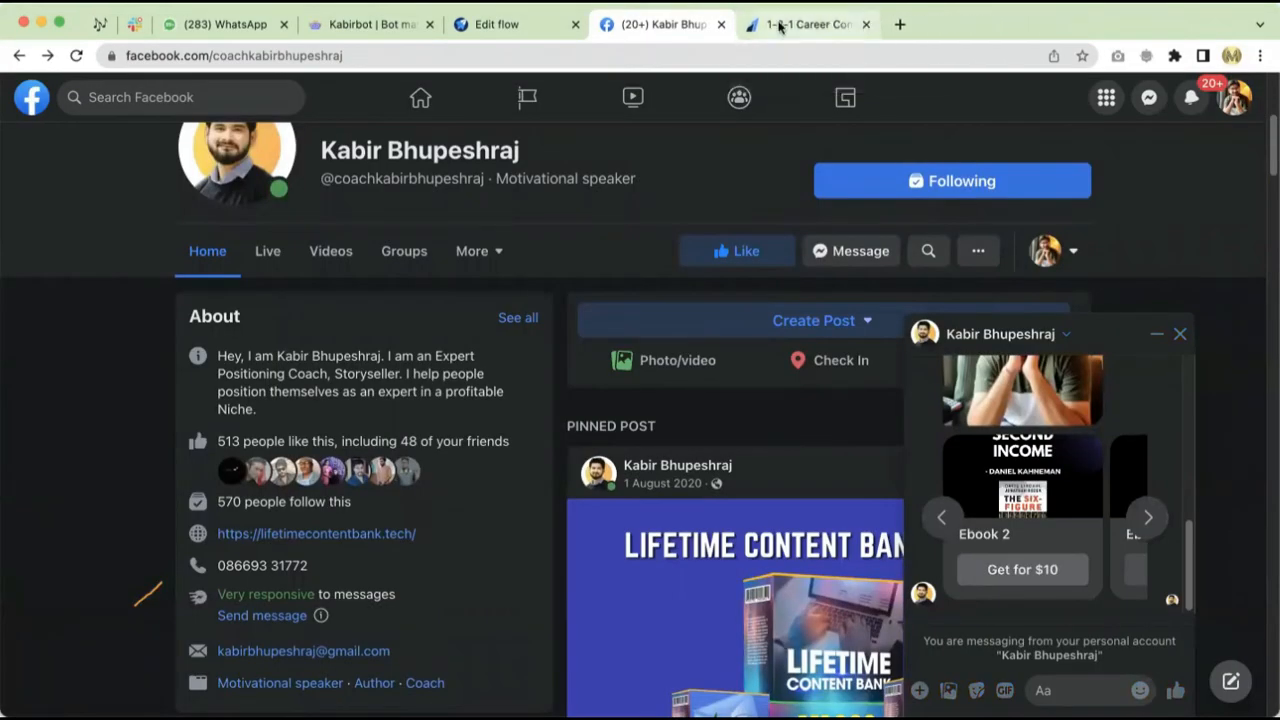
{"action": "left_click", "coordinate": [866, 24]}
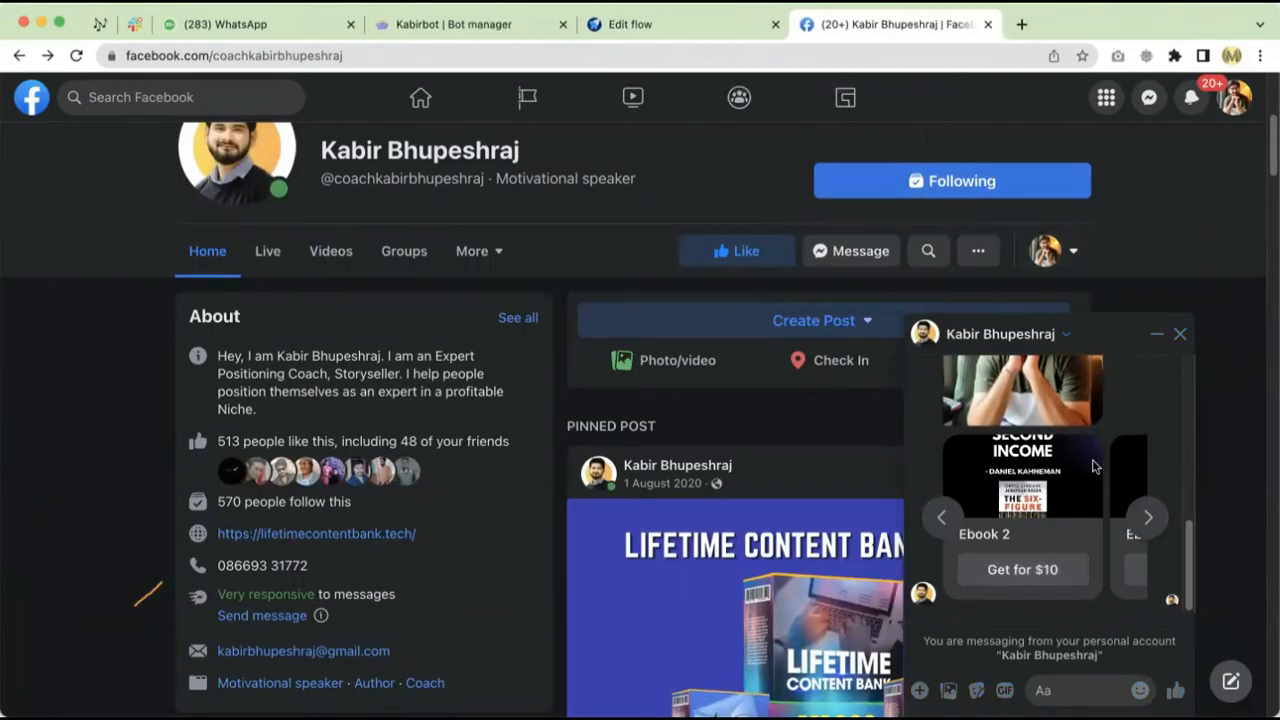
Step: Test the "Get for $12" button on the Ebook 3 card and close the page it opens
{"action": "left_click", "coordinate": [1146, 520]}
{"action": "left_click", "coordinate": [1085, 570]}
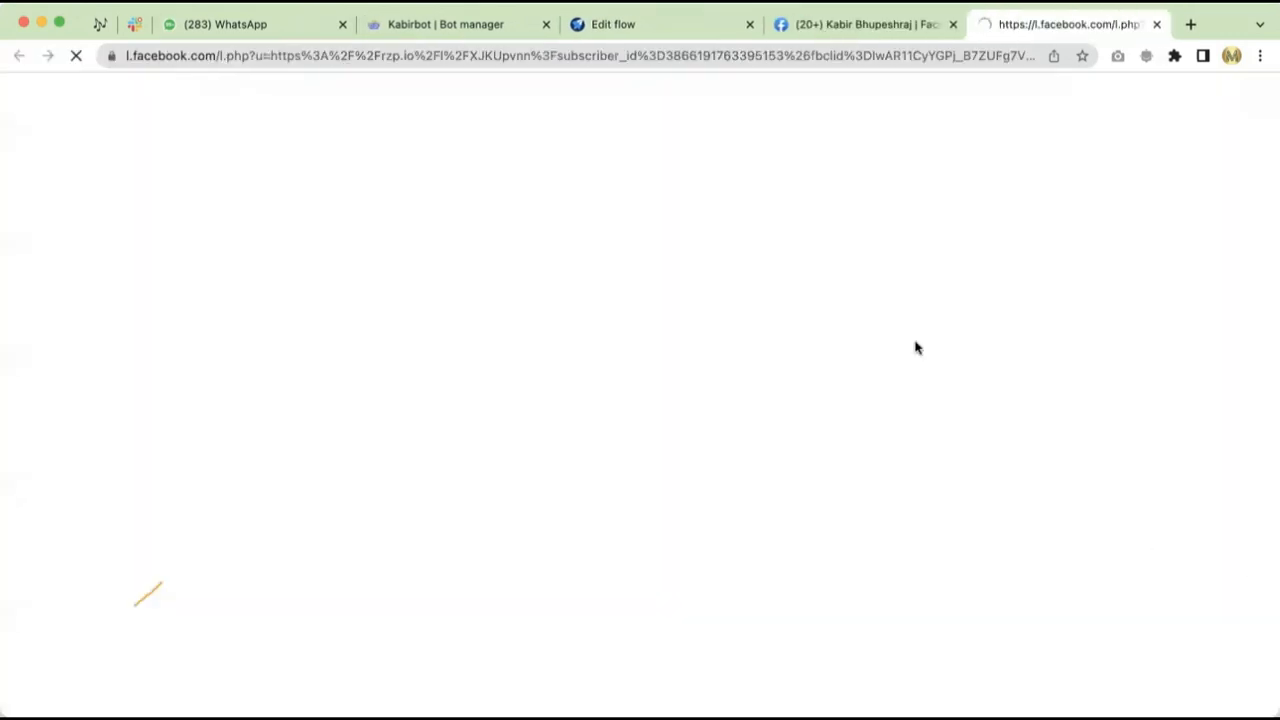
{"action": "left_click", "coordinate": [1157, 24]}
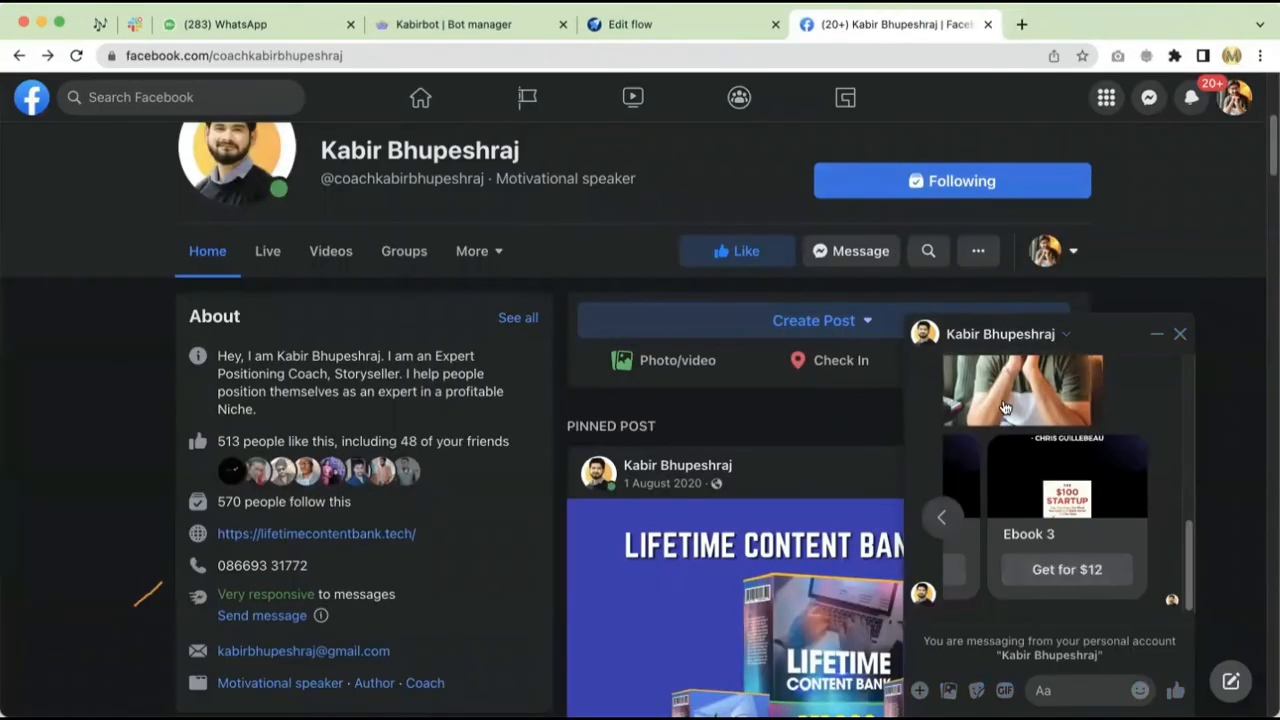
Step: Return to the flow builder, add a Quick Reply below the Carousel and connect the Image's Quick Replies output to it
{"action": "left_click", "coordinate": [712, 28]}
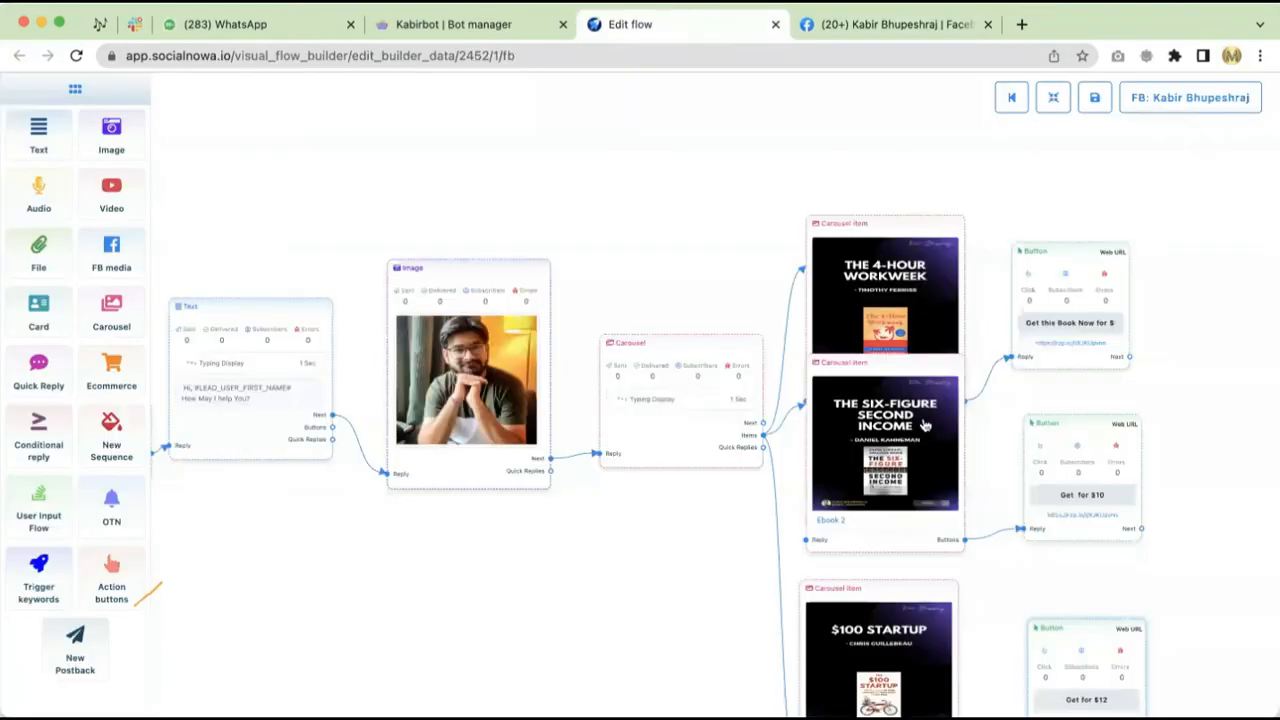
{"action": "scroll", "coordinate": [434, 503], "scroll_direction": "right", "scroll_amount": 4}
{"action": "scroll", "coordinate": [434, 503], "scroll_direction": "down", "scroll_amount": 2}
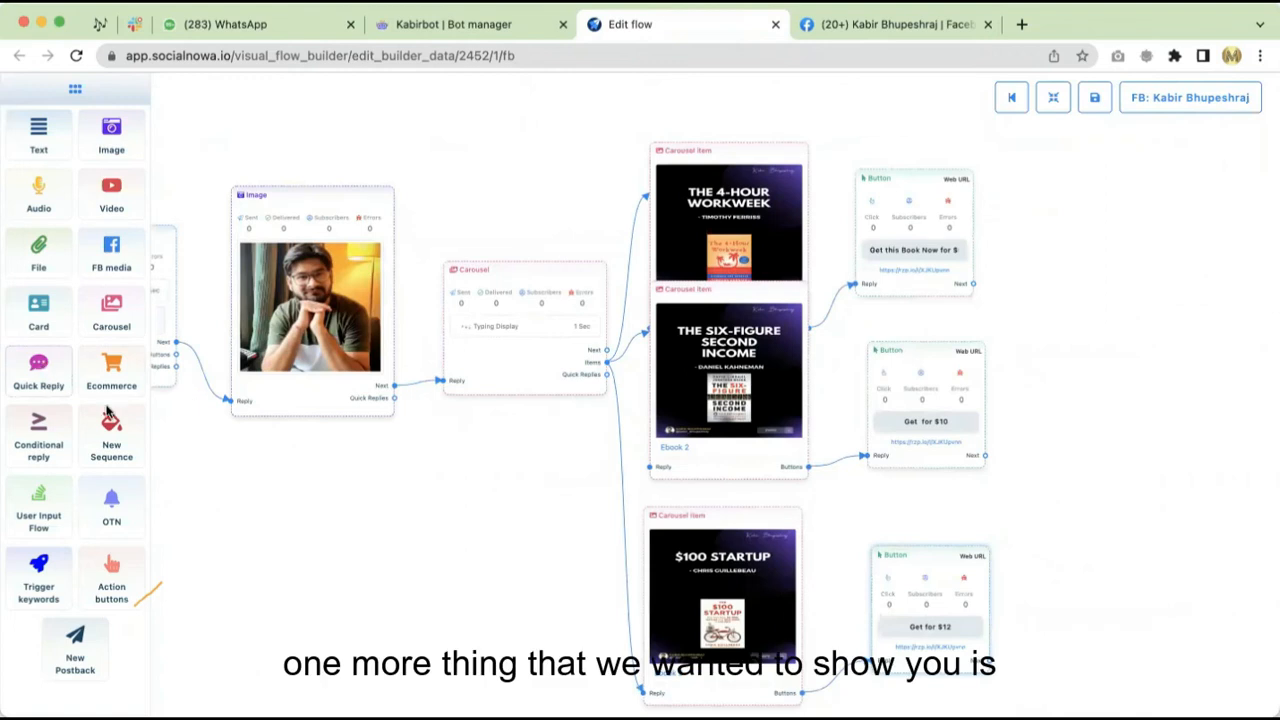
{"action": "left_click_drag", "start_coordinate": [40, 366], "coordinate": [378, 522]}
{"action": "left_click_drag", "start_coordinate": [395, 400], "coordinate": [406, 646]}
{"action": "left_click_drag", "start_coordinate": [451, 573], "coordinate": [481, 508]}
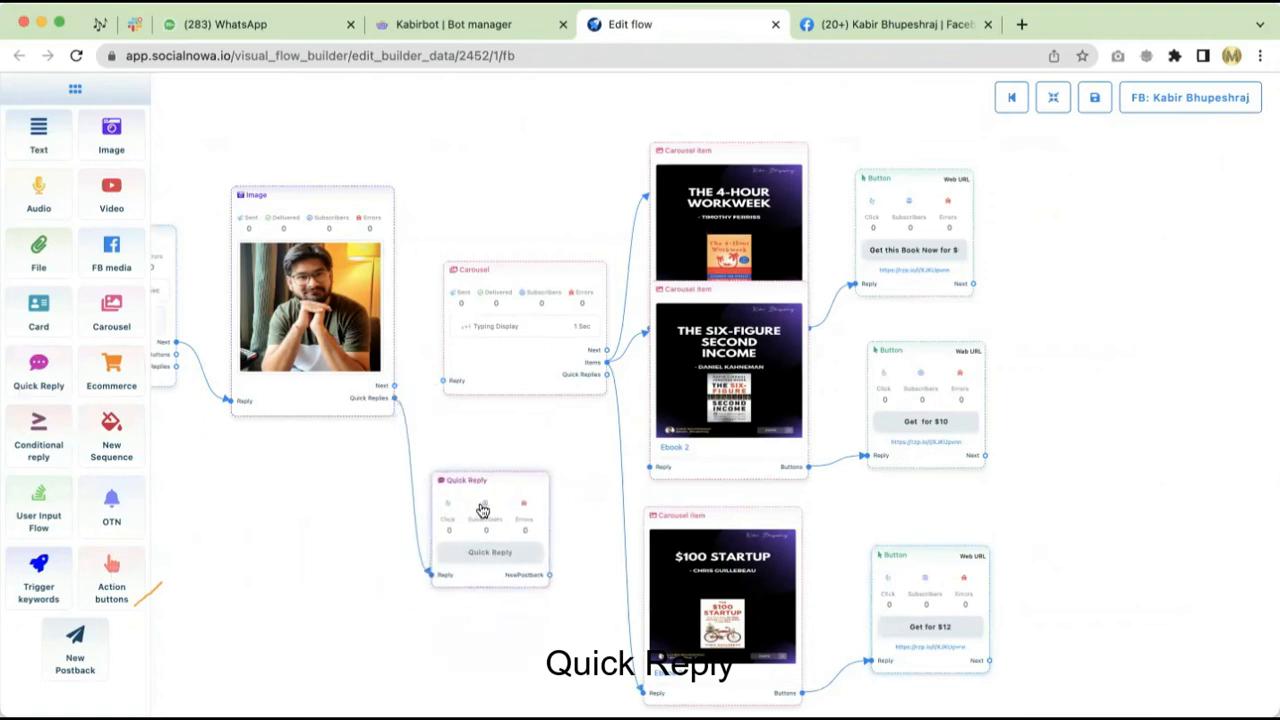
Step: Configure the Quick Reply as New Postback with text "Book Format?" and move it and its New Postback node into the free space below the Image
{"action": "left_click", "coordinate": [483, 511]}
{"action": "left_click", "coordinate": [1142, 174]}
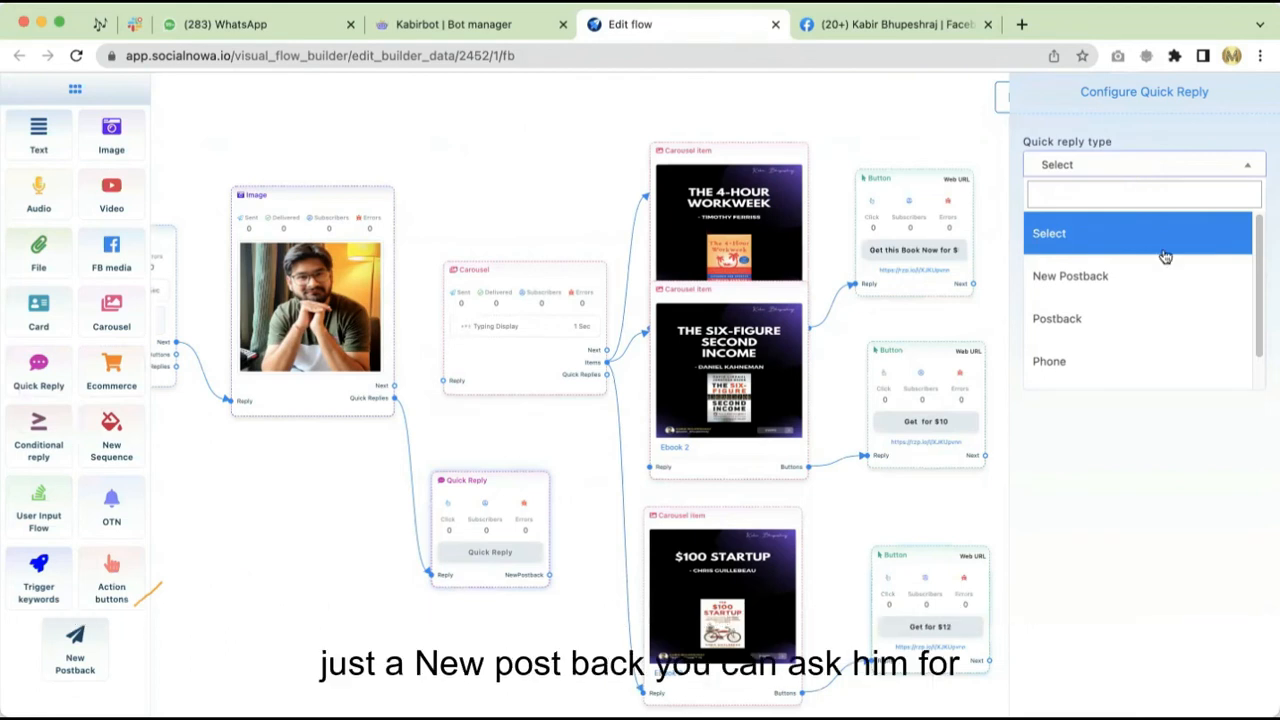
{"action": "left_click", "coordinate": [1109, 268]}
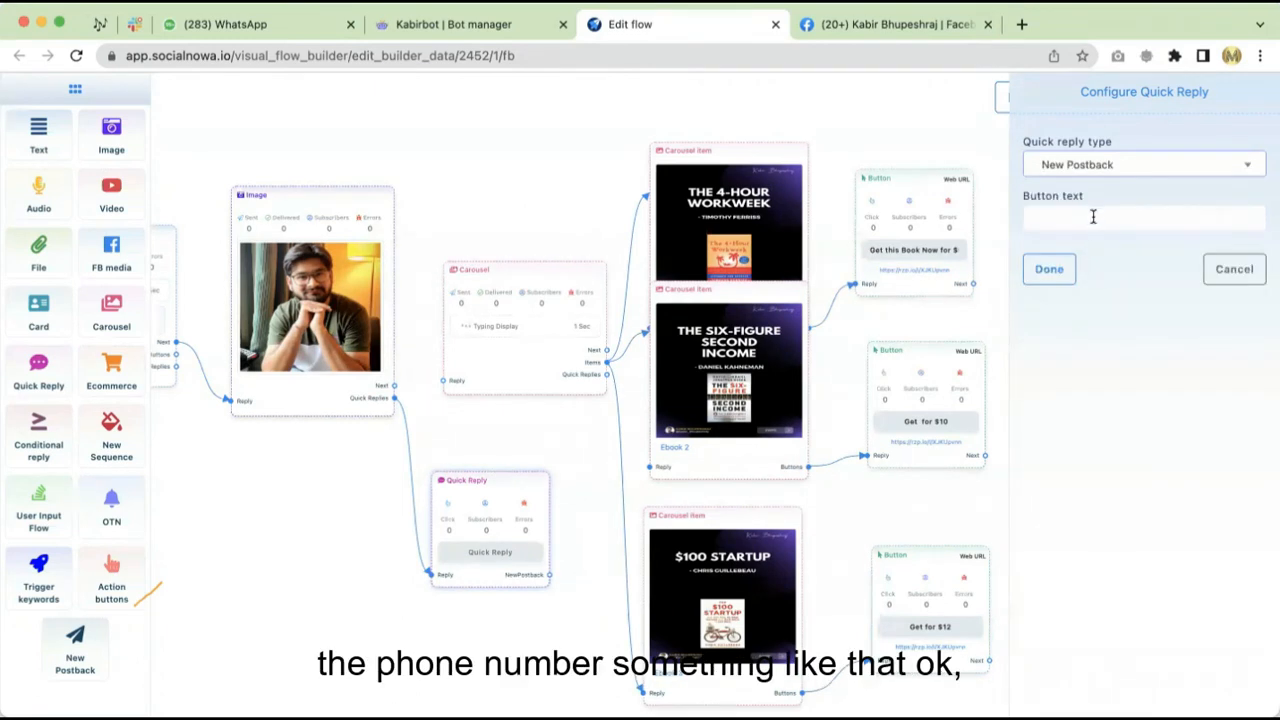
{"action": "left_click", "coordinate": [1080, 226]}
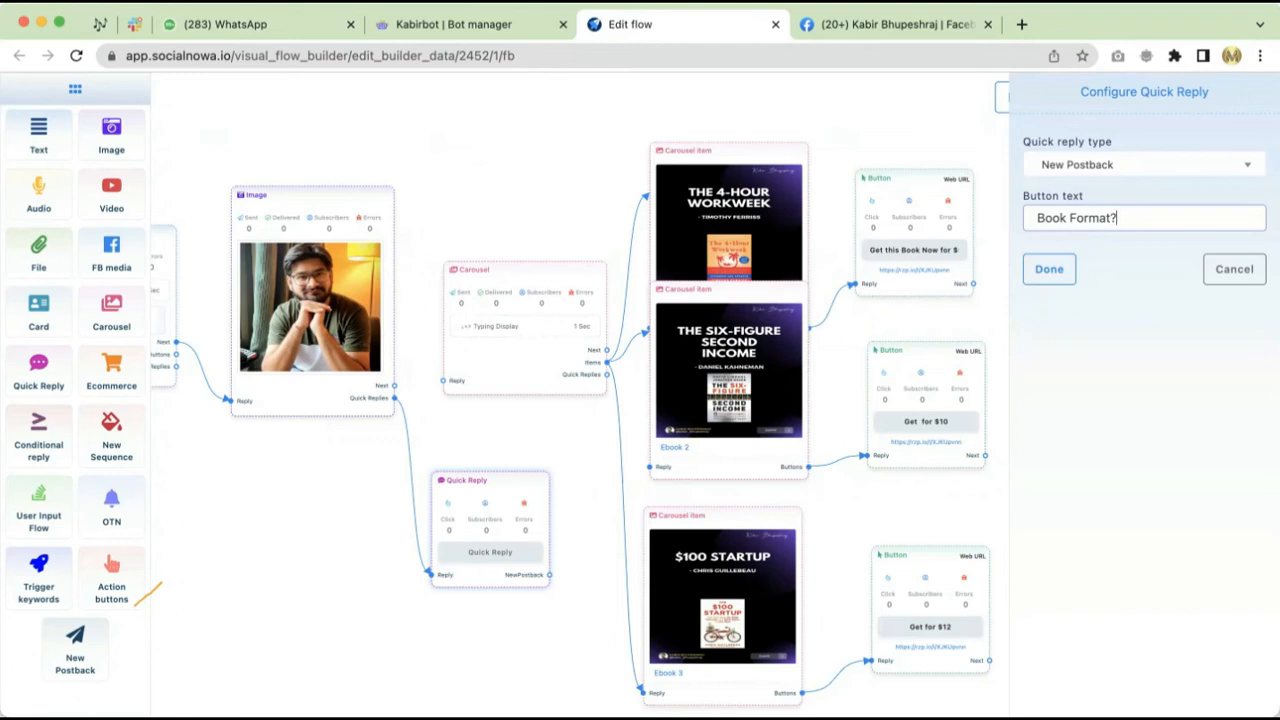
{"action": "left_click", "coordinate": [1040, 272]}
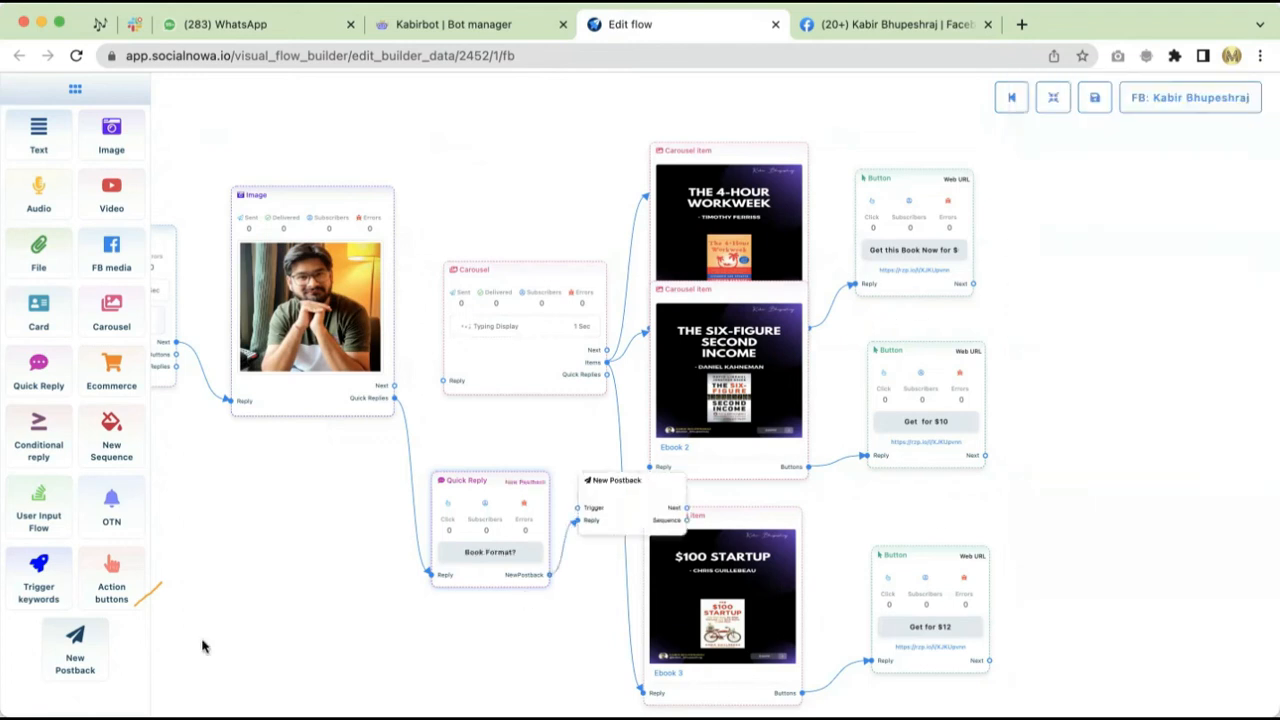
{"action": "left_click_drag", "start_coordinate": [438, 555], "coordinate": [372, 595]}
{"action": "left_click_drag", "start_coordinate": [612, 511], "coordinate": [544, 648]}
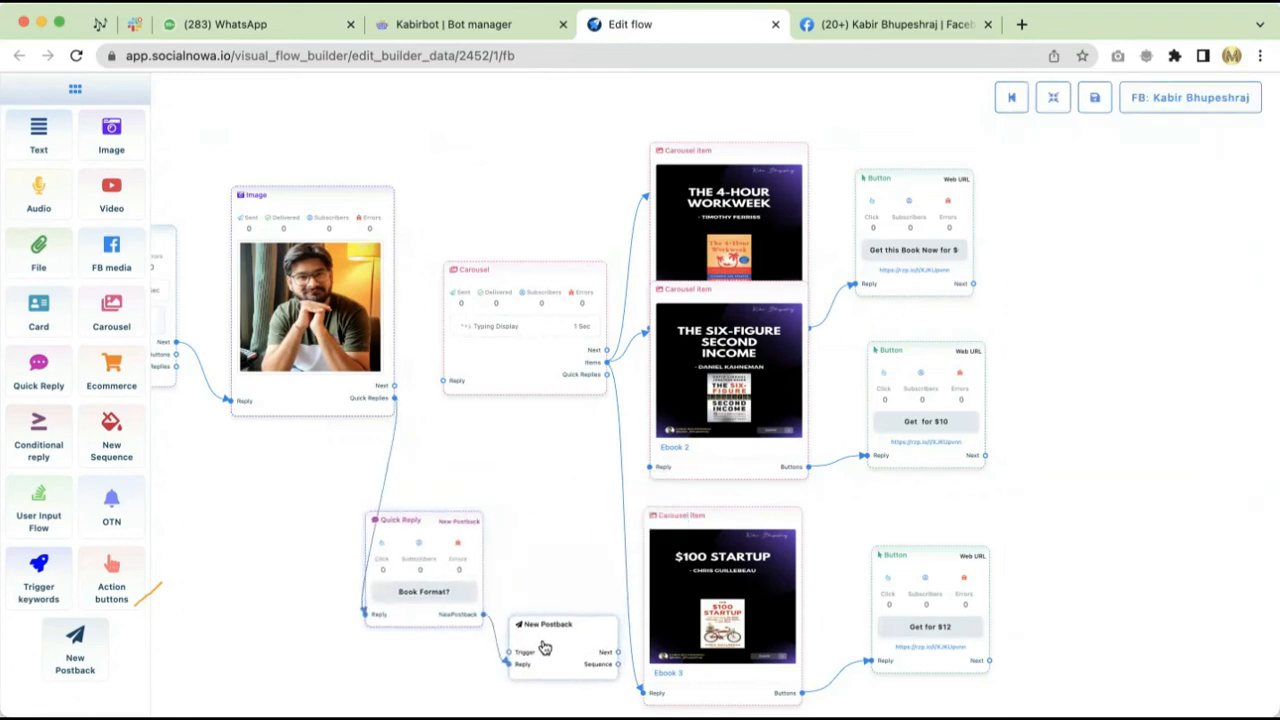
Step: Delete the Carousel with its items and buttons, leaving the Text, Image, Quick Reply and New Postback nodes arranged in a row
{"action": "left_click", "coordinate": [1056, 98]}
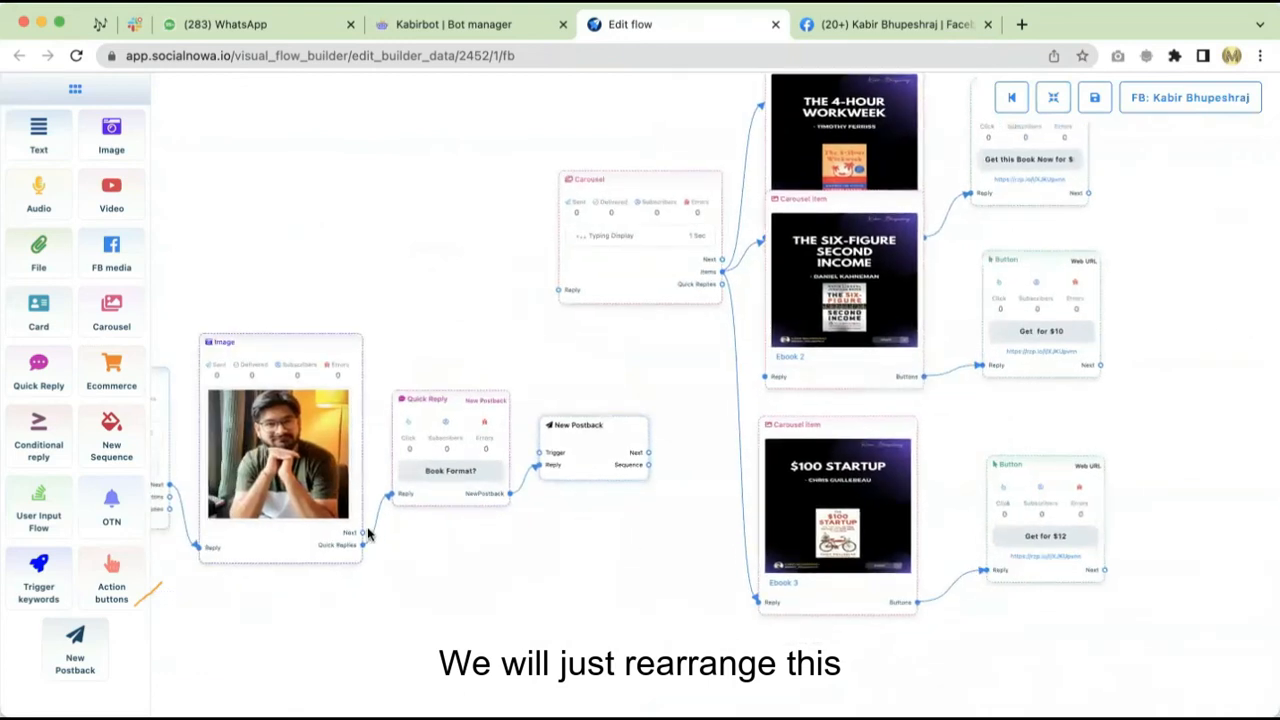
{"action": "right_click", "coordinate": [566, 358]}
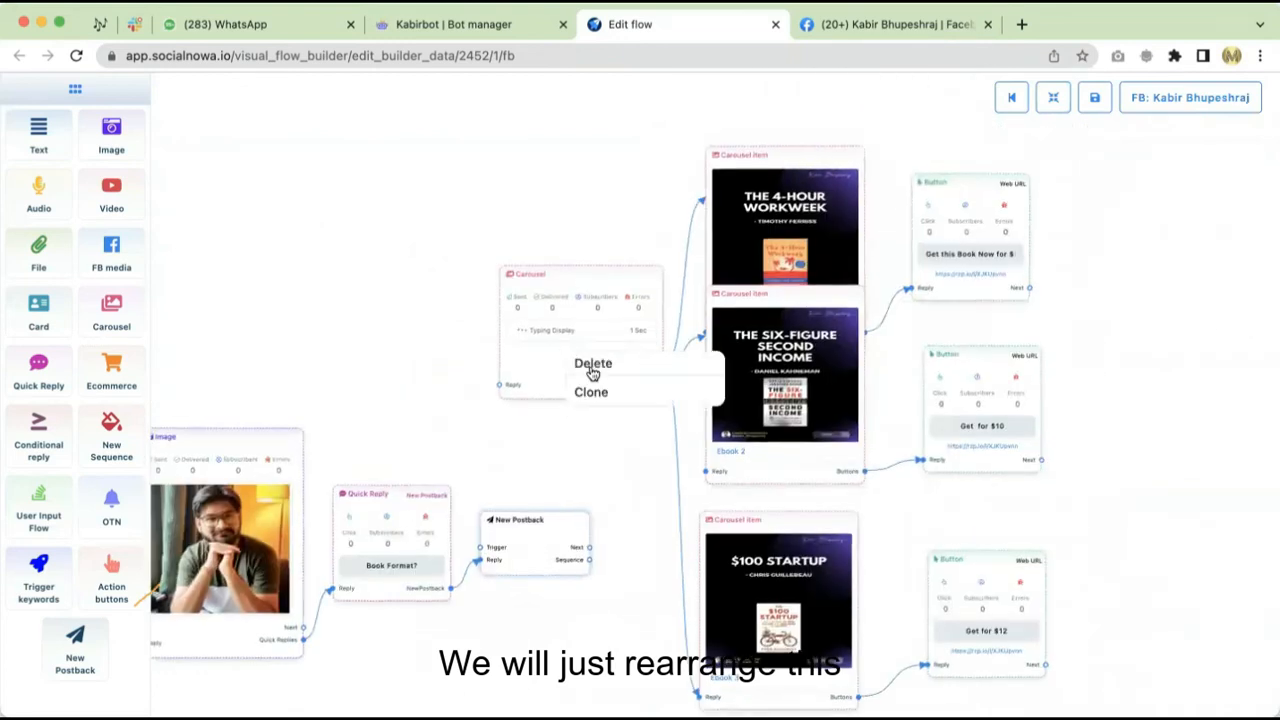
{"action": "left_click", "coordinate": [592, 364]}
{"action": "left_click_drag", "start_coordinate": [478, 413], "coordinate": [669, 231]}
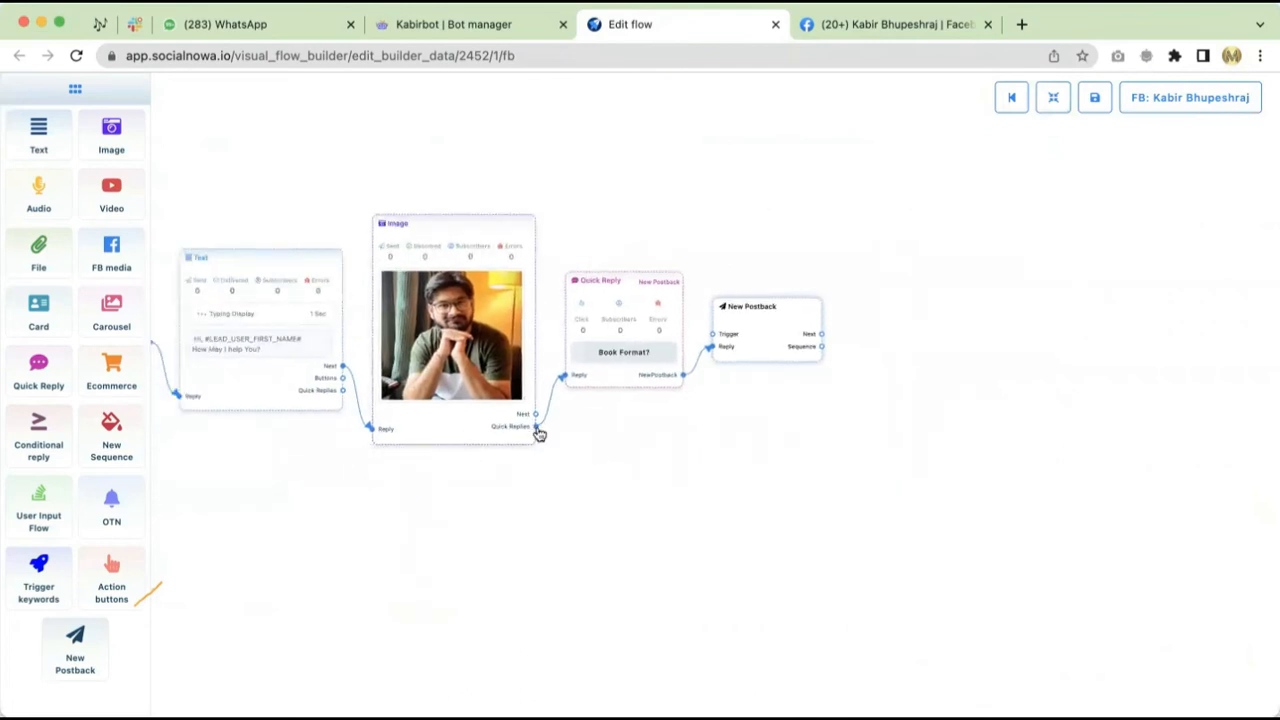
Step: Add a second Quick Reply to the Image's Quick Replies output as New Postback with text "Price?" and position it and its postback node
{"action": "left_click_drag", "start_coordinate": [634, 478], "coordinate": [626, 427]}
{"action": "left_click", "coordinate": [639, 473]}
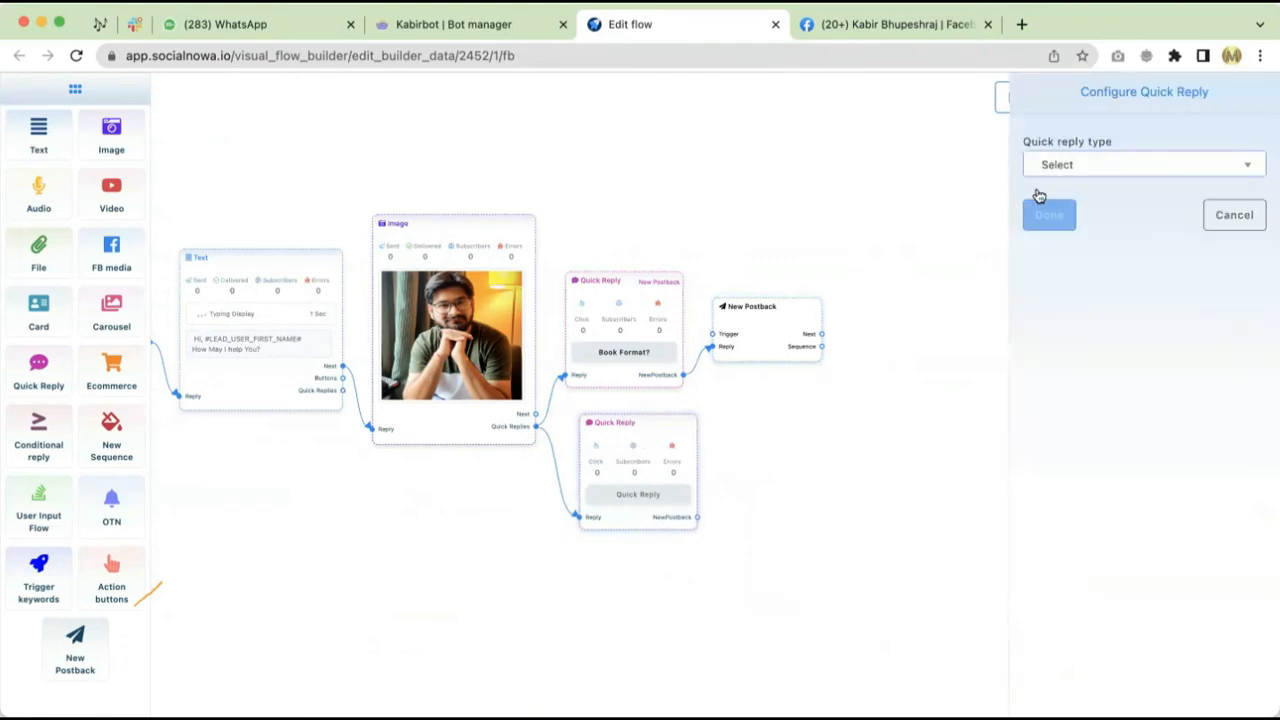
{"action": "left_click", "coordinate": [1056, 165]}
{"action": "left_click", "coordinate": [1062, 275]}
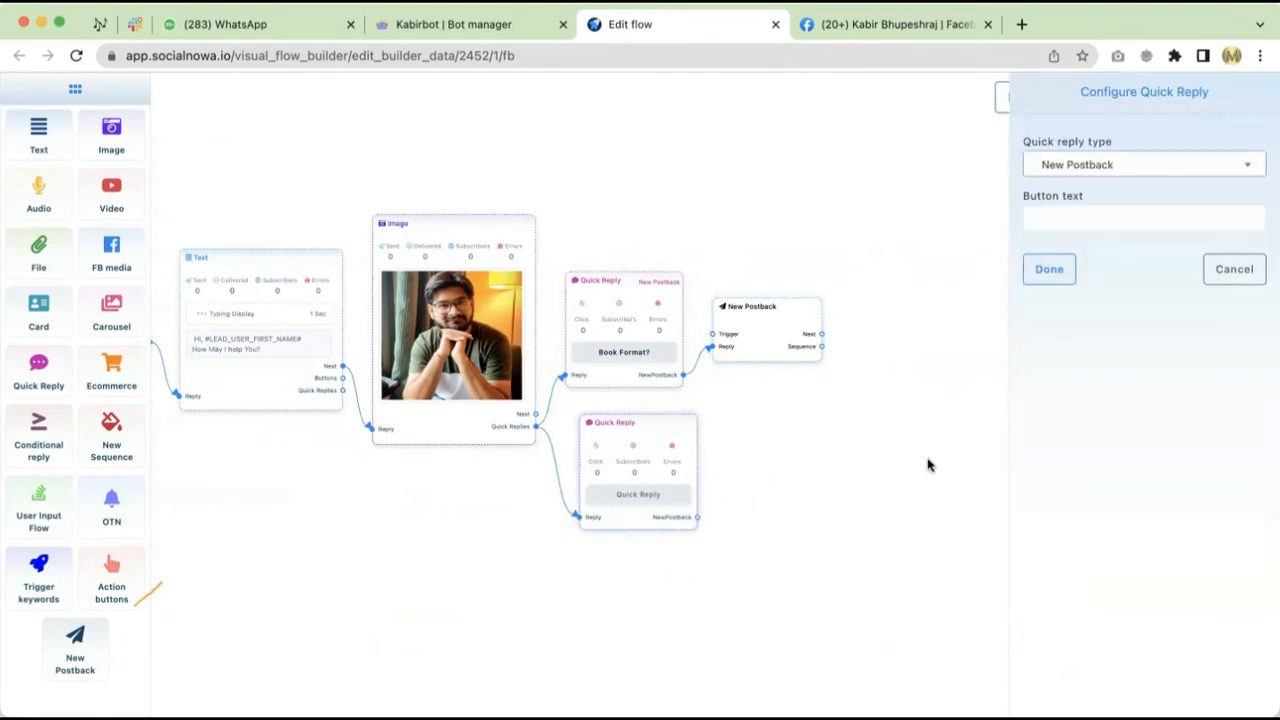
{"action": "left_click", "coordinate": [1111, 216]}
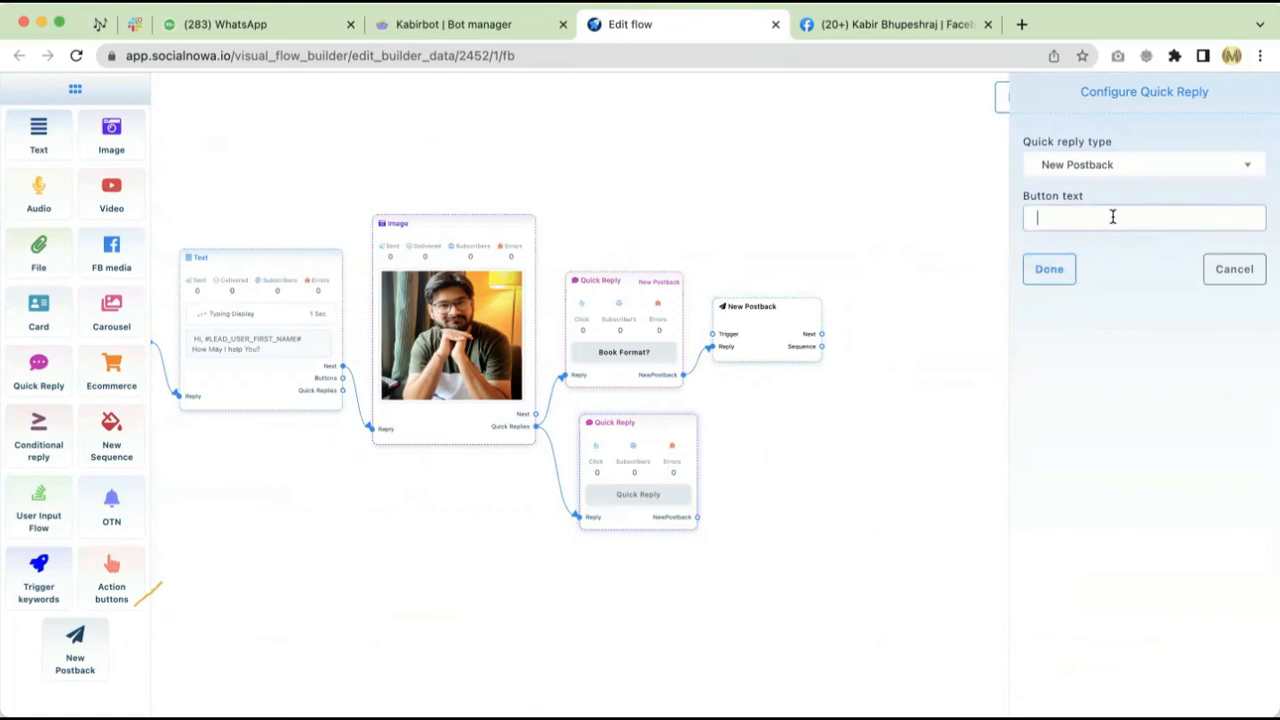
{"action": "type", "text": "P"}
{"action": "left_click", "coordinate": [1049, 269]}
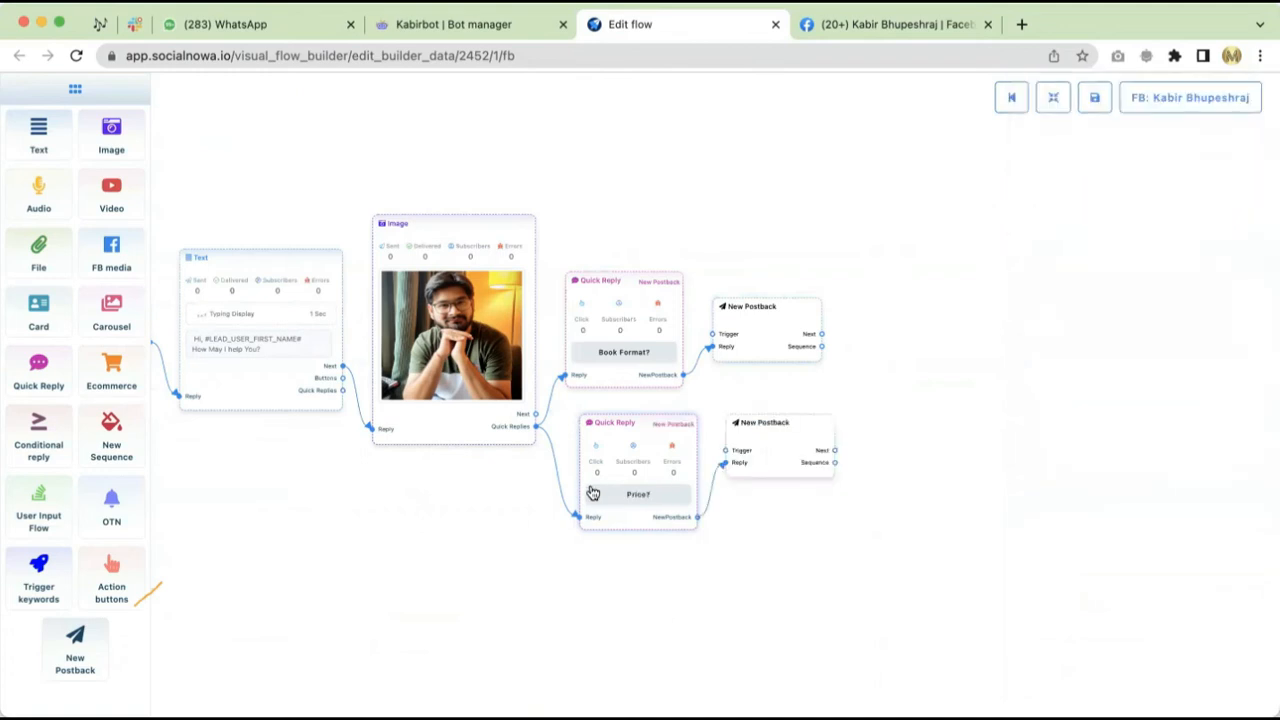
{"action": "left_click_drag", "start_coordinate": [788, 469], "coordinate": [818, 499]}
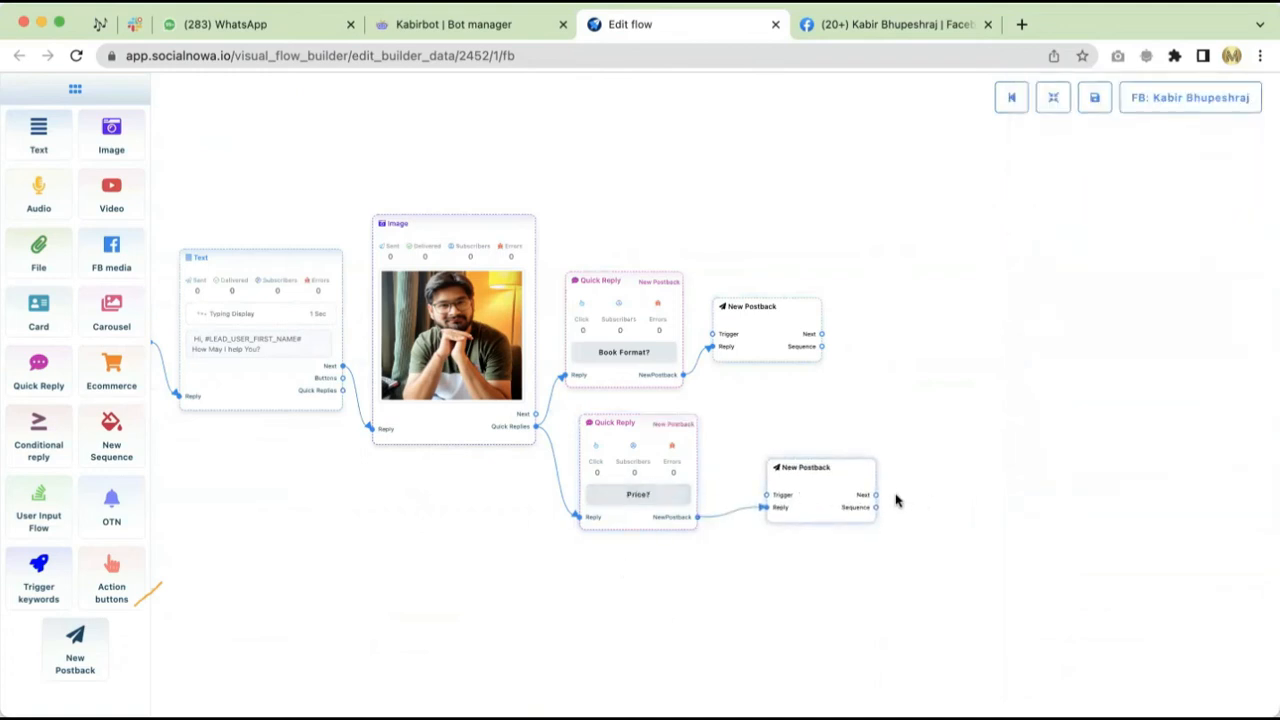
{"action": "left_click_drag", "start_coordinate": [656, 455], "coordinate": [652, 447]}
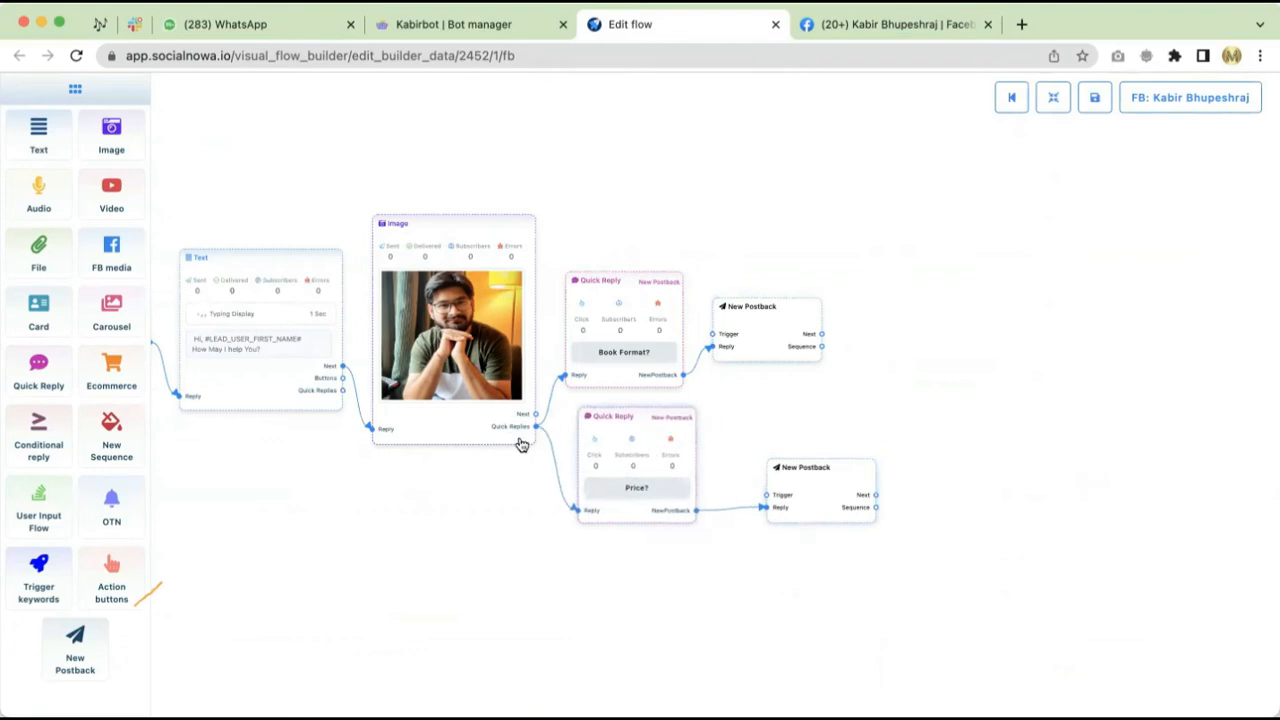
Step: Add a third Quick Reply to the Image as New Postback with text "Delivery time?" and align the New Postback nodes beside their quick replies
{"action": "left_click_drag", "start_coordinate": [537, 428], "coordinate": [625, 567]}
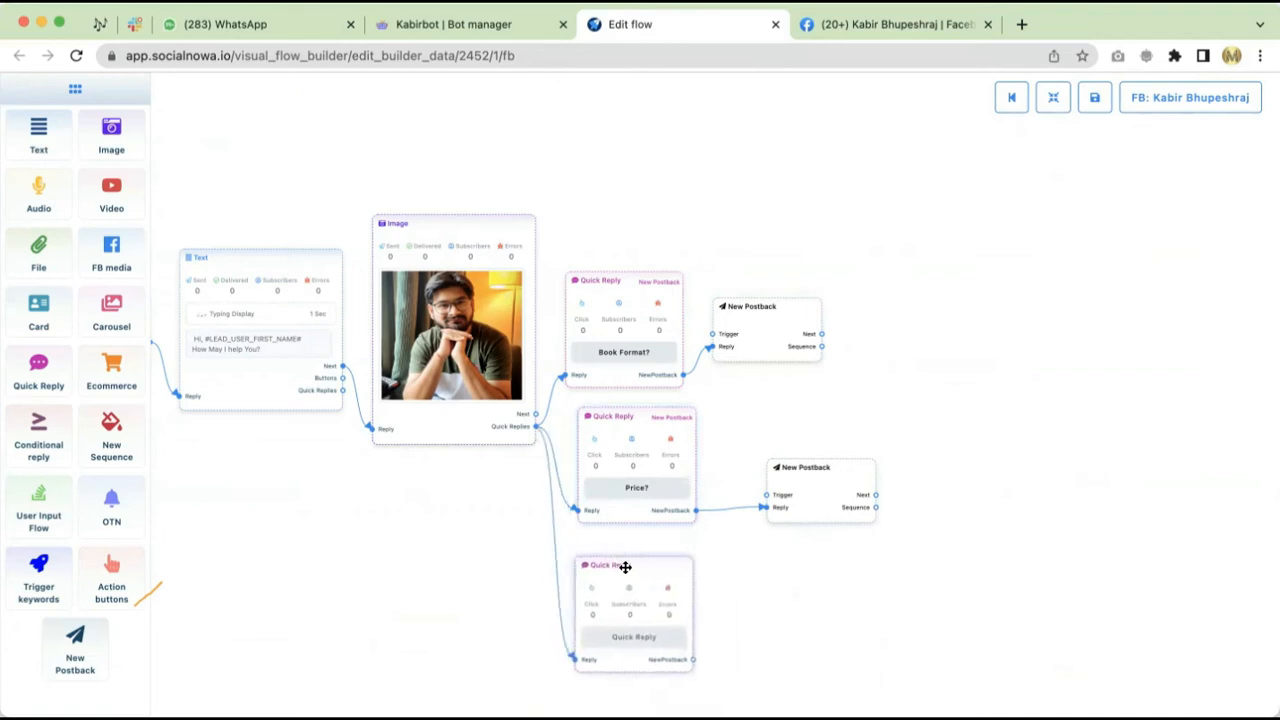
{"action": "double_click", "coordinate": [633, 592]}
{"action": "left_click", "coordinate": [1085, 170]}
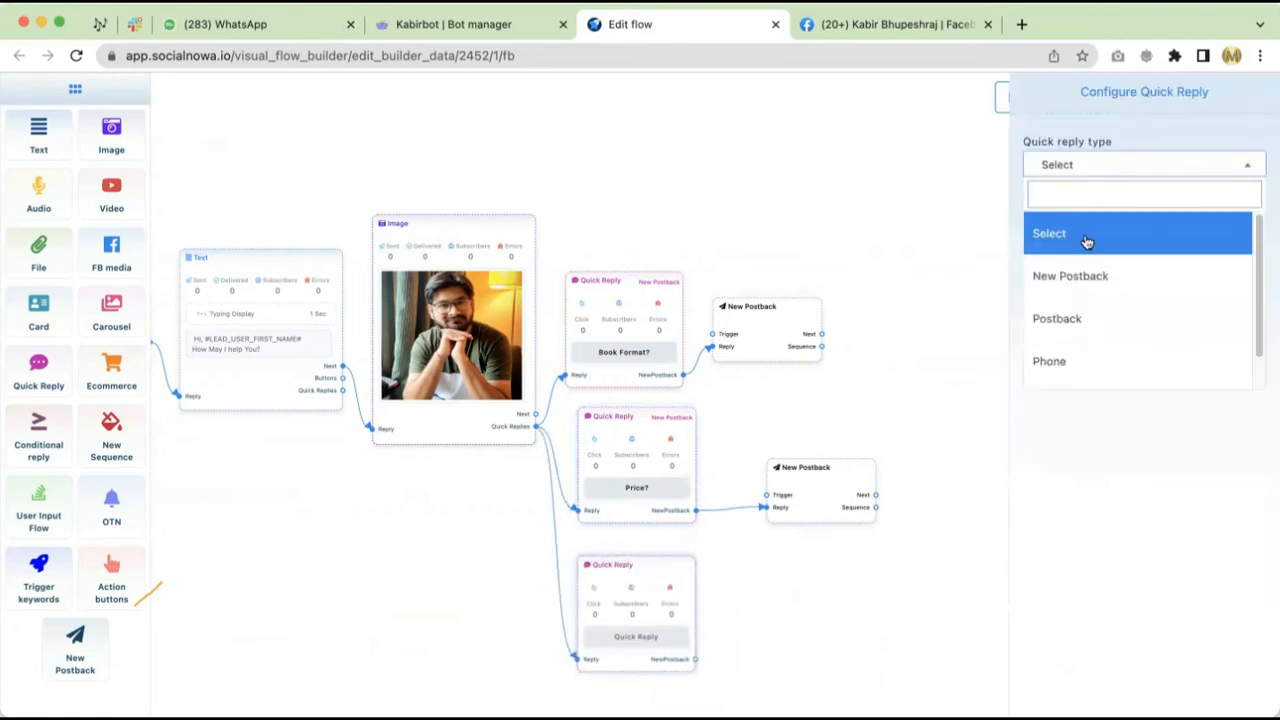
{"action": "left_click", "coordinate": [1086, 275]}
{"action": "left_click", "coordinate": [1095, 218]}
{"action": "type", "text": "De"}
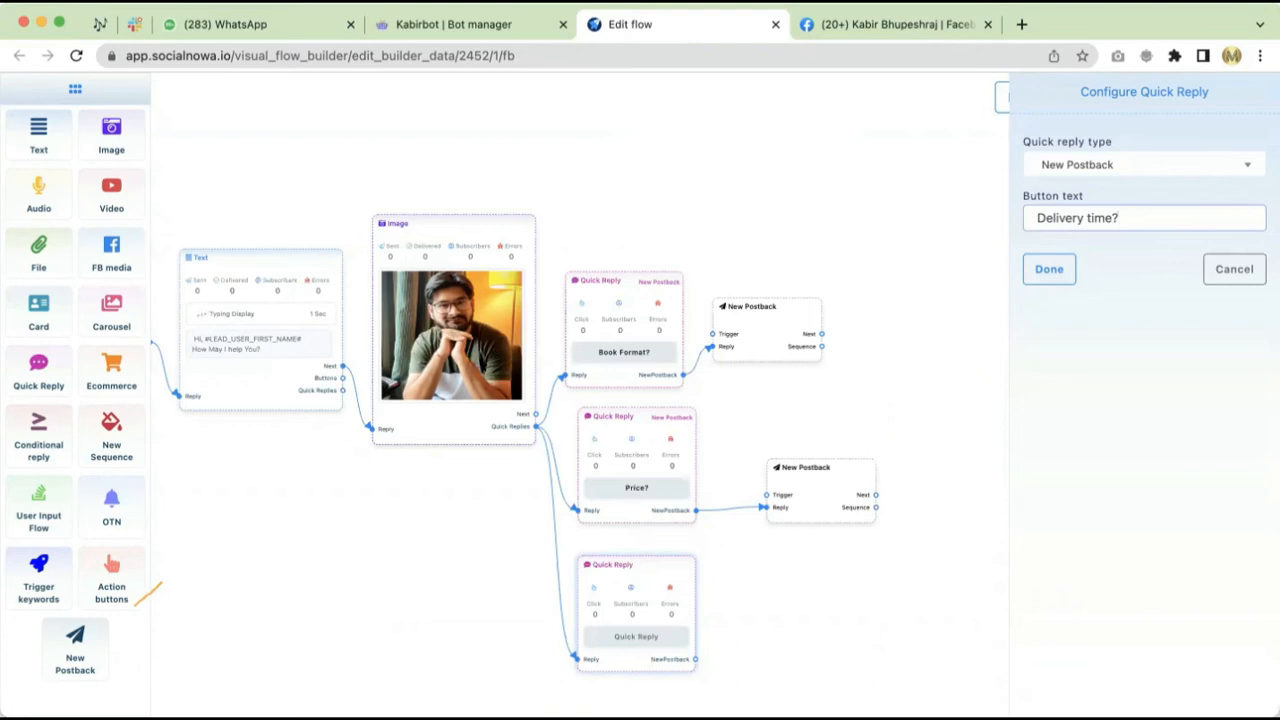
{"action": "left_click", "coordinate": [1052, 276]}
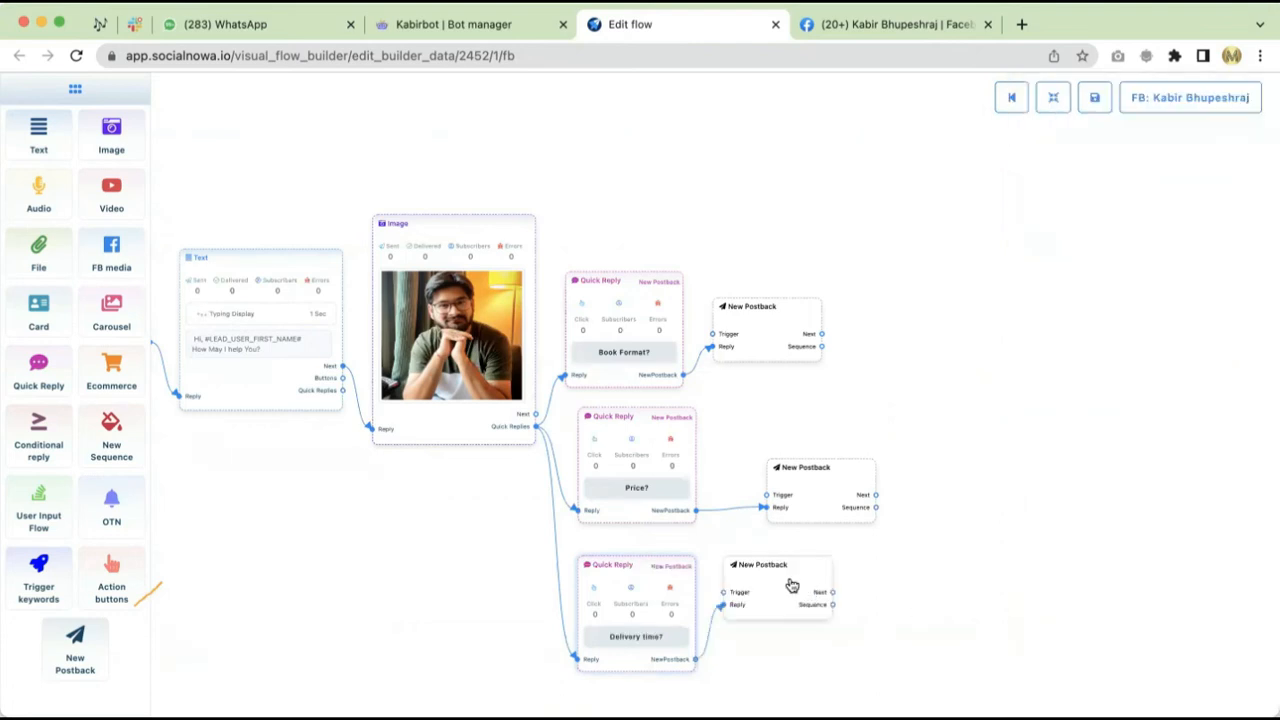
{"action": "left_click_drag", "start_coordinate": [791, 585], "coordinate": [818, 630]}
{"action": "left_click_drag", "start_coordinate": [836, 486], "coordinate": [782, 473]}
Step: Attach a new Text node to the Next output of each of the three New Postback nodes
{"action": "left_click_drag", "start_coordinate": [766, 335], "coordinate": [895, 286]}
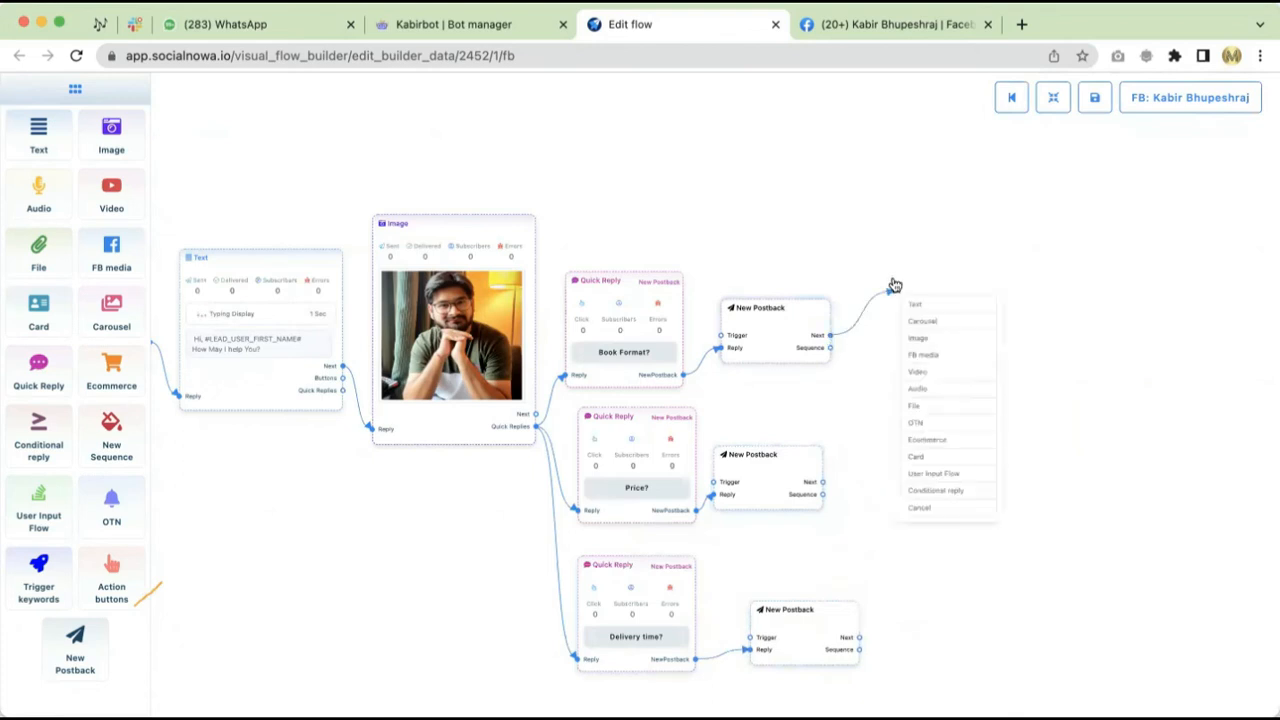
{"action": "left_click", "coordinate": [922, 305]}
{"action": "left_click_drag", "start_coordinate": [823, 486], "coordinate": [893, 472]}
{"action": "left_click", "coordinate": [939, 492]}
{"action": "left_click_drag", "start_coordinate": [859, 638], "coordinate": [991, 638]}
{"action": "left_click", "coordinate": [1002, 650]}
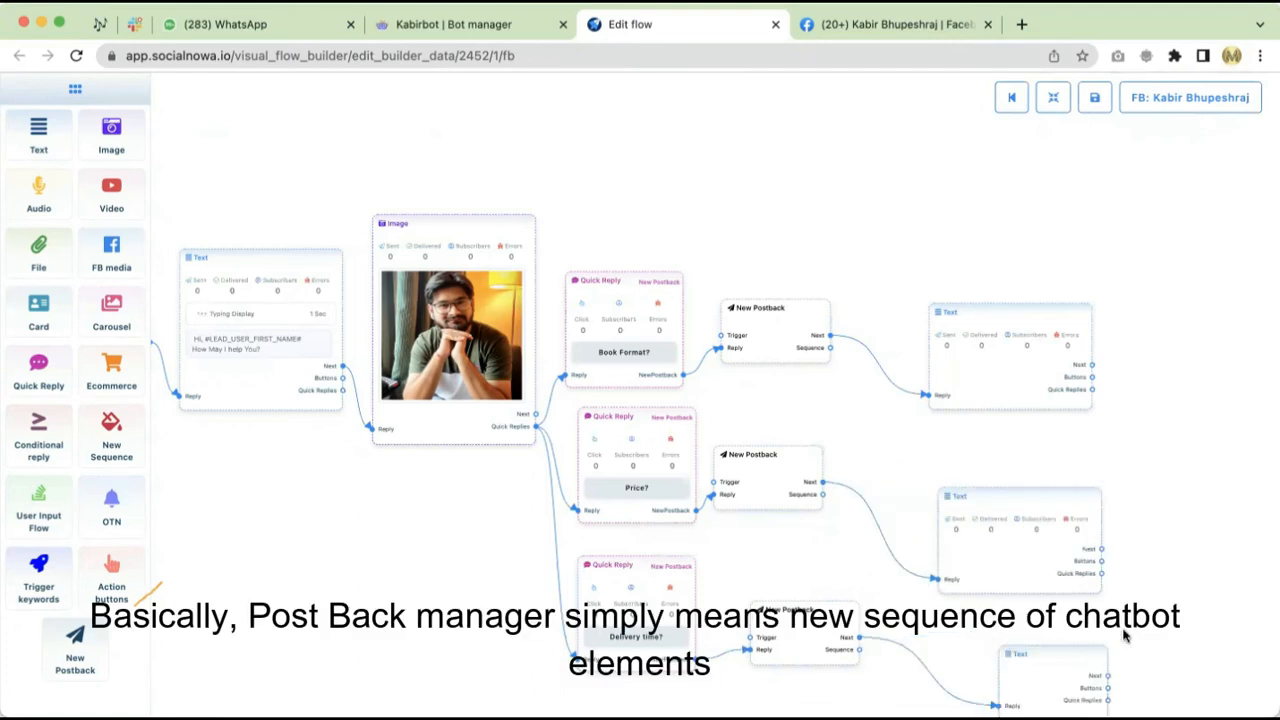
Step: Give the New Postback connected to the "Book Format?" quick reply the title "Book Format PB"
{"action": "scroll", "coordinate": [1109, 320], "scroll_direction": "right", "scroll_amount": 5}
{"action": "scroll", "coordinate": [986, 400], "scroll_direction": "down", "scroll_amount": 2}
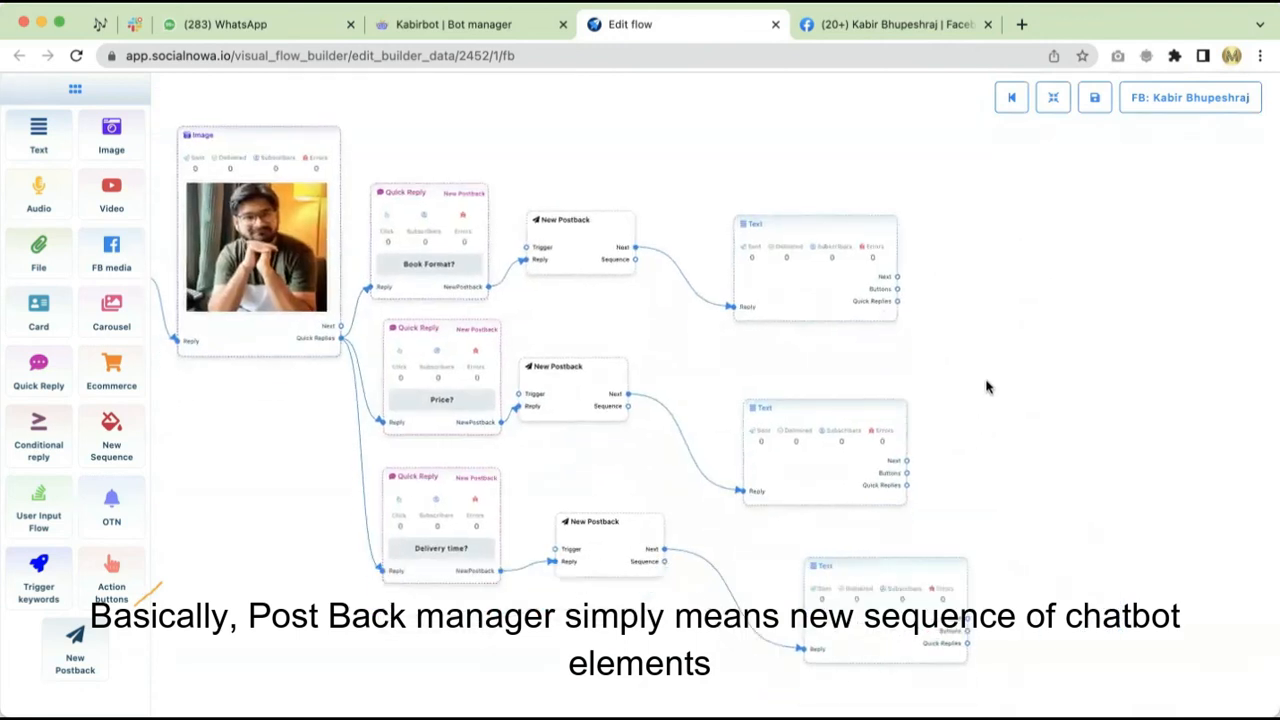
{"action": "scroll", "coordinate": [991, 386], "scroll_direction": "down", "scroll_amount": 2}
{"action": "scroll", "coordinate": [991, 386], "scroll_direction": "up", "scroll_amount": 5}
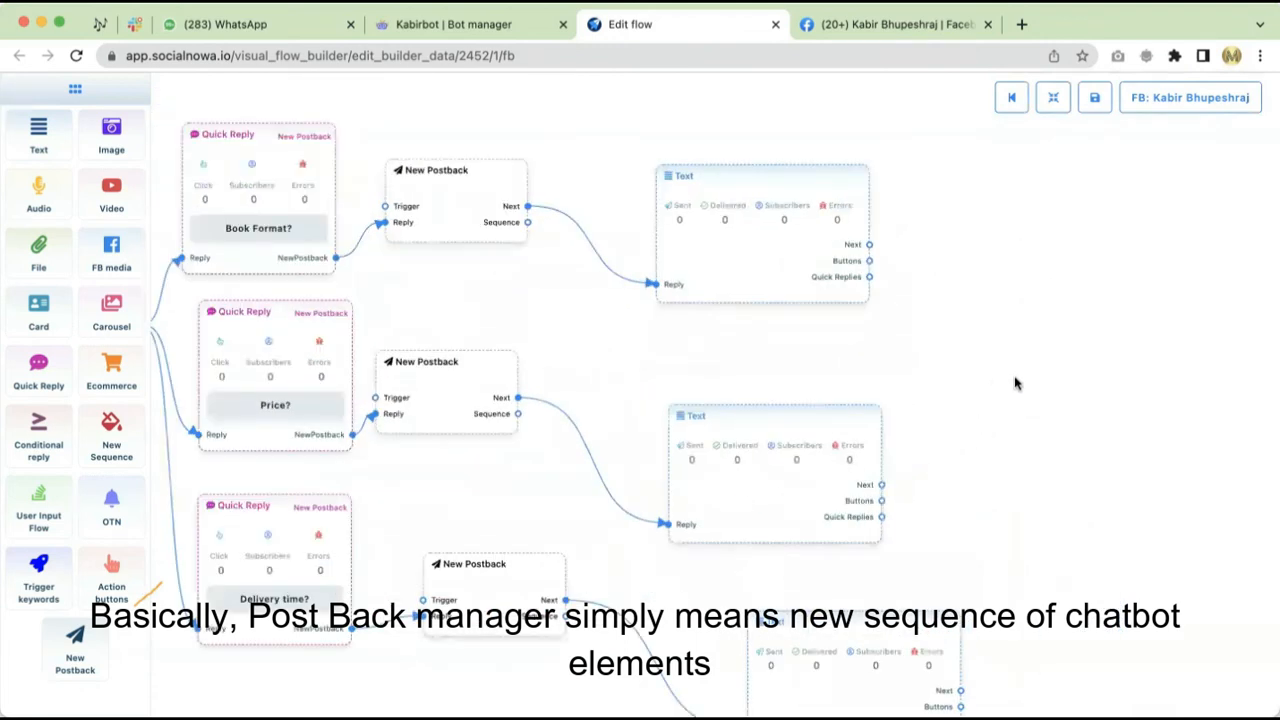
{"action": "scroll", "coordinate": [1015, 383], "scroll_direction": "left", "scroll_amount": 3}
{"action": "left_click", "coordinate": [563, 214]}
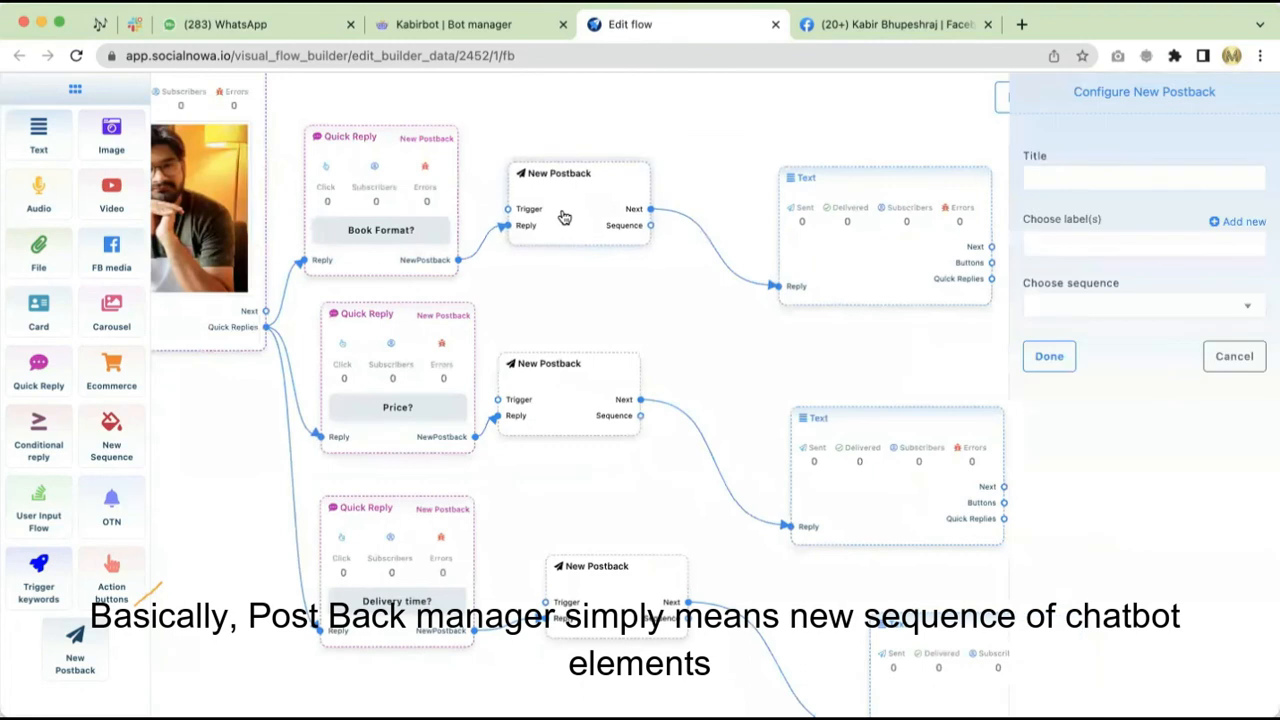
{"action": "left_click", "coordinate": [1098, 179]}
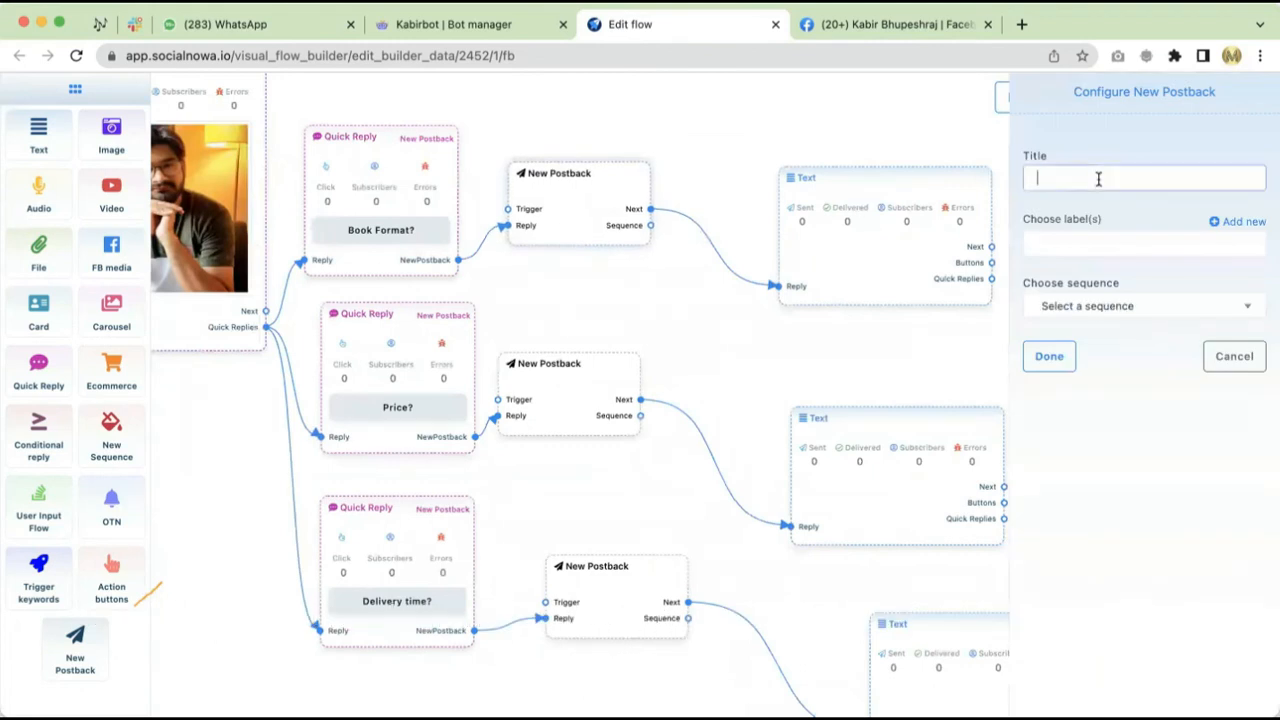
{"action": "type", "text": "Book"}
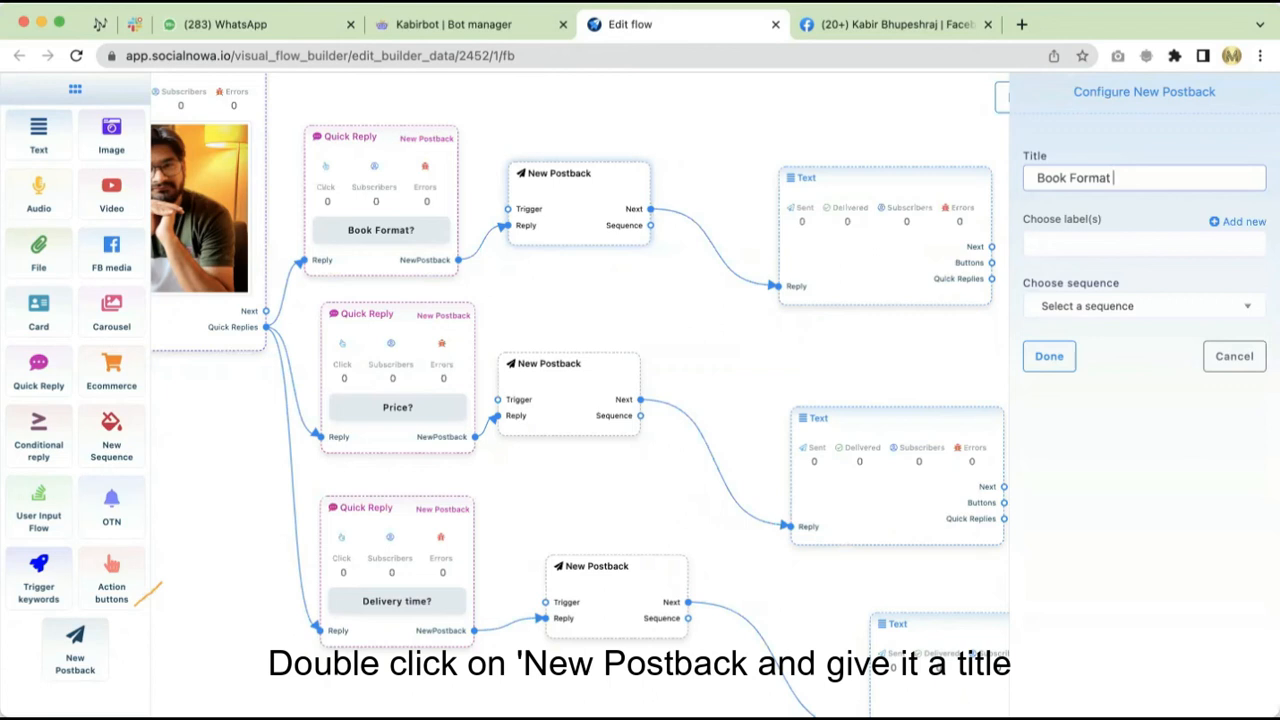
{"action": "type", "text": "Format PB"}
{"action": "left_click", "coordinate": [1046, 356]}
Step: Give the New Postback connected to the "Price?" quick reply the title "Price PB"
{"action": "double_click", "coordinate": [586, 400]}
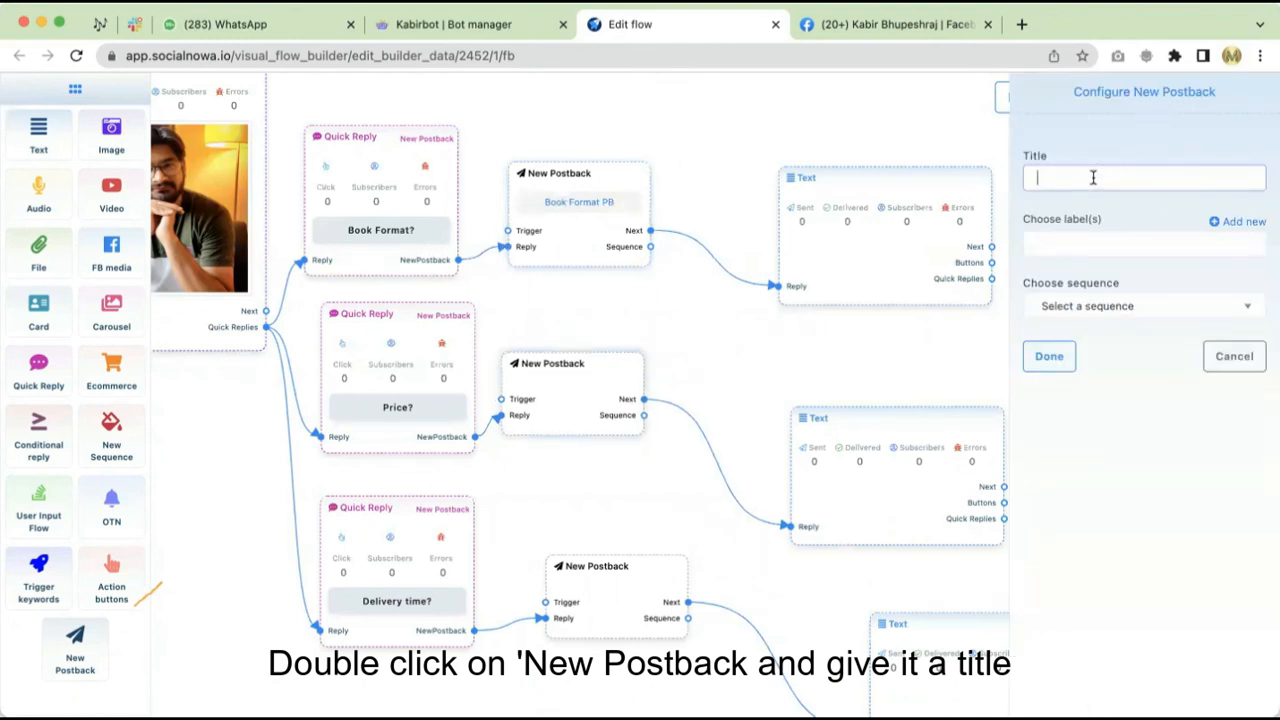
{"action": "type", "text": "Price"}
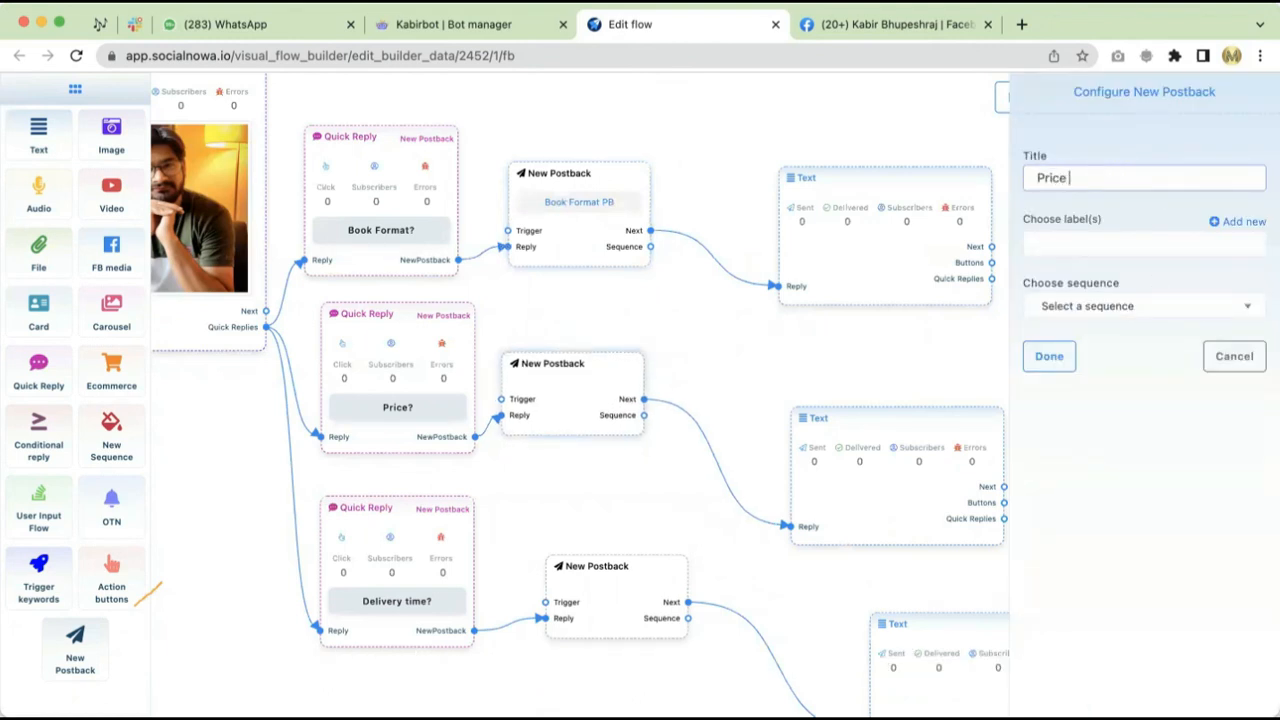
{"action": "type", "text": " PB"}
{"action": "left_click", "coordinate": [1048, 357]}
Step: Give the New Postback connected to the "Delivery time?" quick reply the title "Delivery PB"
{"action": "scroll", "coordinate": [716, 561], "scroll_direction": "down", "scroll_amount": 3}
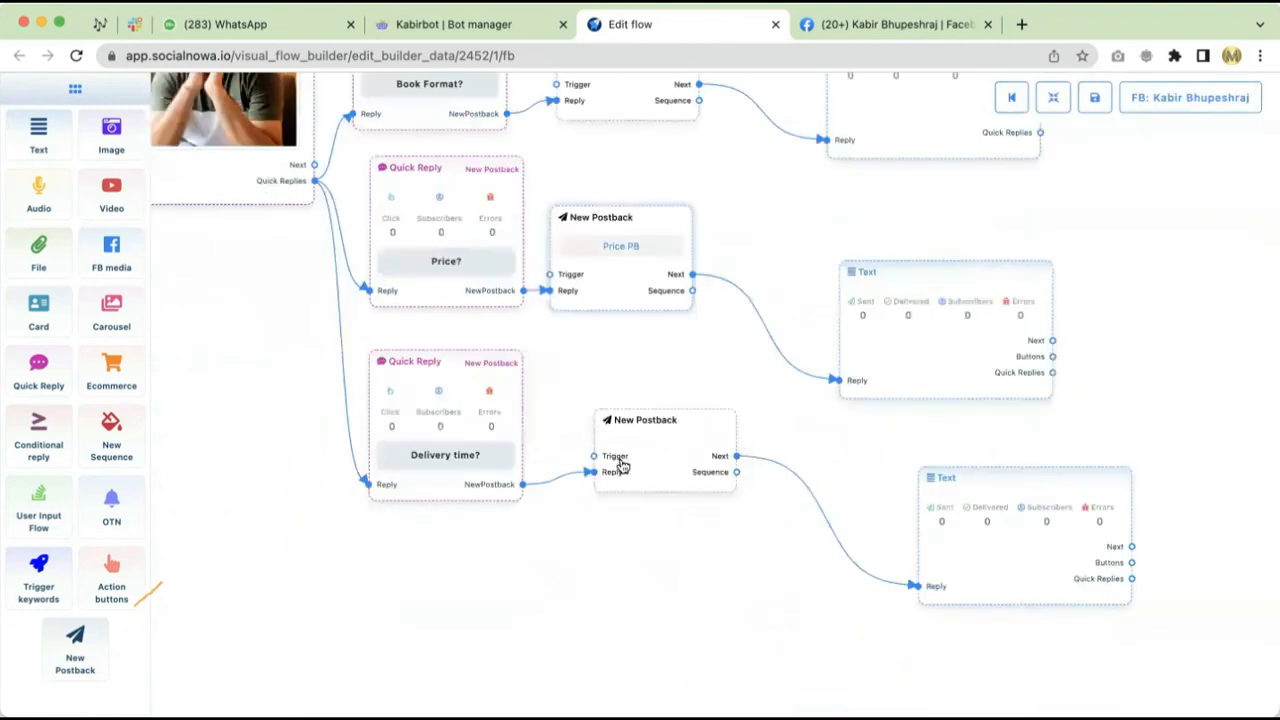
{"action": "double_click", "coordinate": [646, 450]}
{"action": "left_click", "coordinate": [1057, 178]}
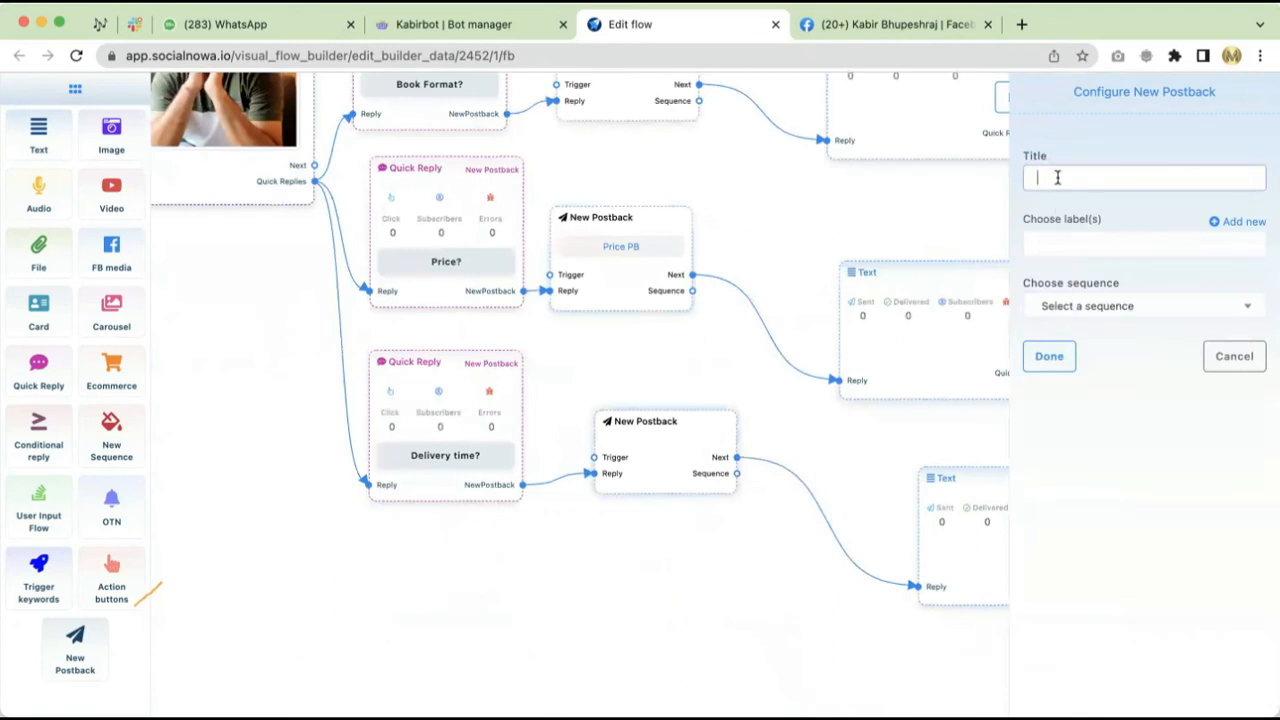
{"action": "type", "text": "Delivery PB"}
{"action": "left_click", "coordinate": [1047, 356]}
Step: Set the Book Format PB text reply to "#LEAD_USER_FIRST_NAME# it will be an ebook" with typing display on and a 1-second delay
{"action": "scroll", "coordinate": [848, 520], "scroll_direction": "up", "scroll_amount": 3}
{"action": "double_click", "coordinate": [794, 354]}
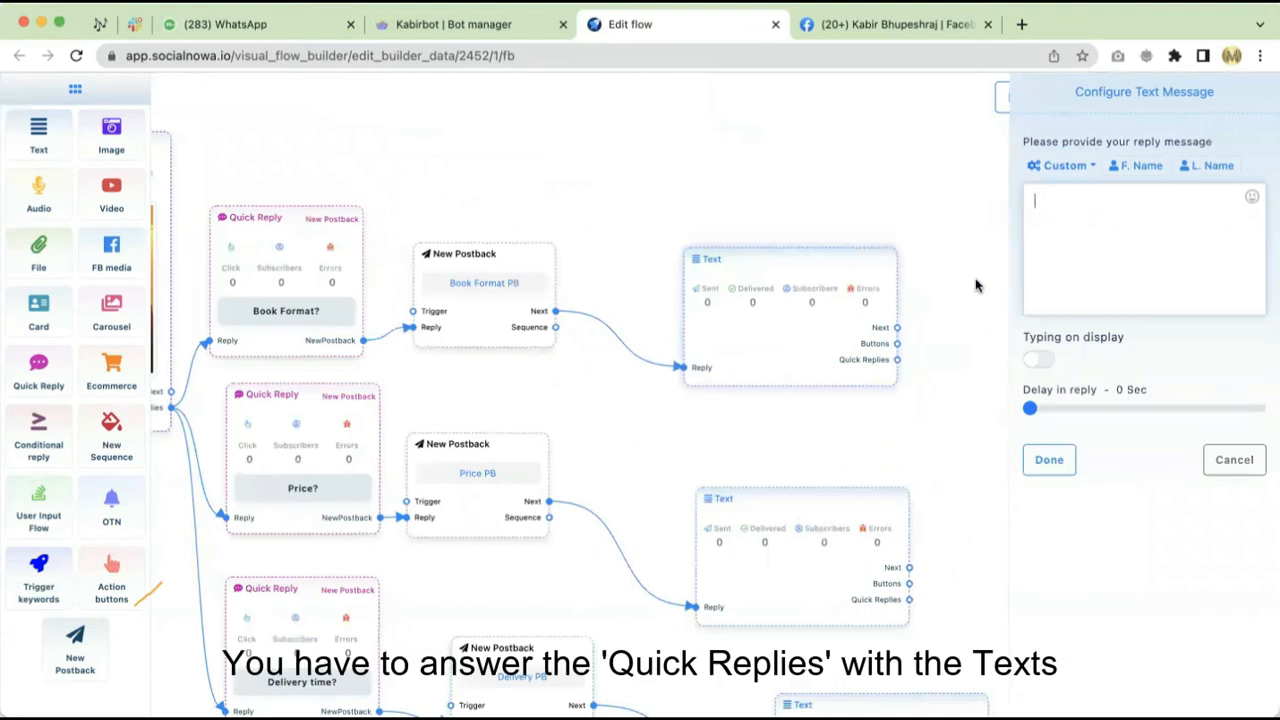
{"action": "left_click", "coordinate": [1141, 166]}
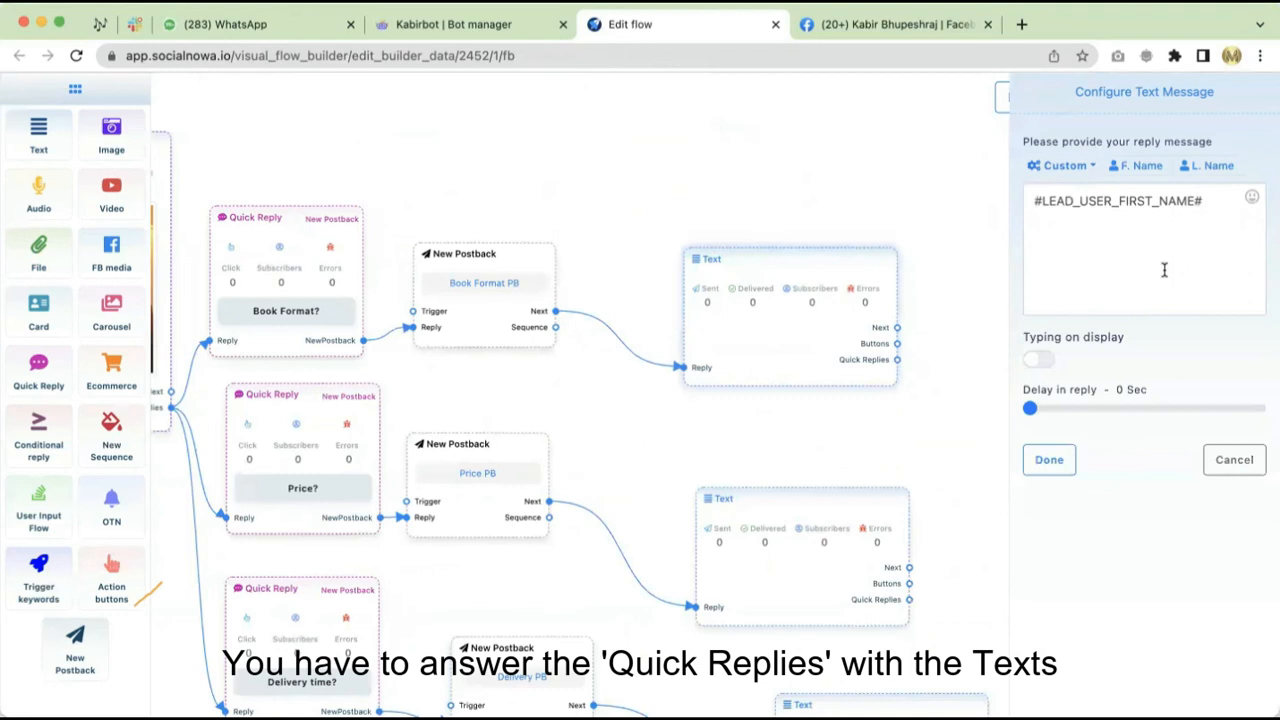
{"action": "left_click", "coordinate": [1214, 222]}
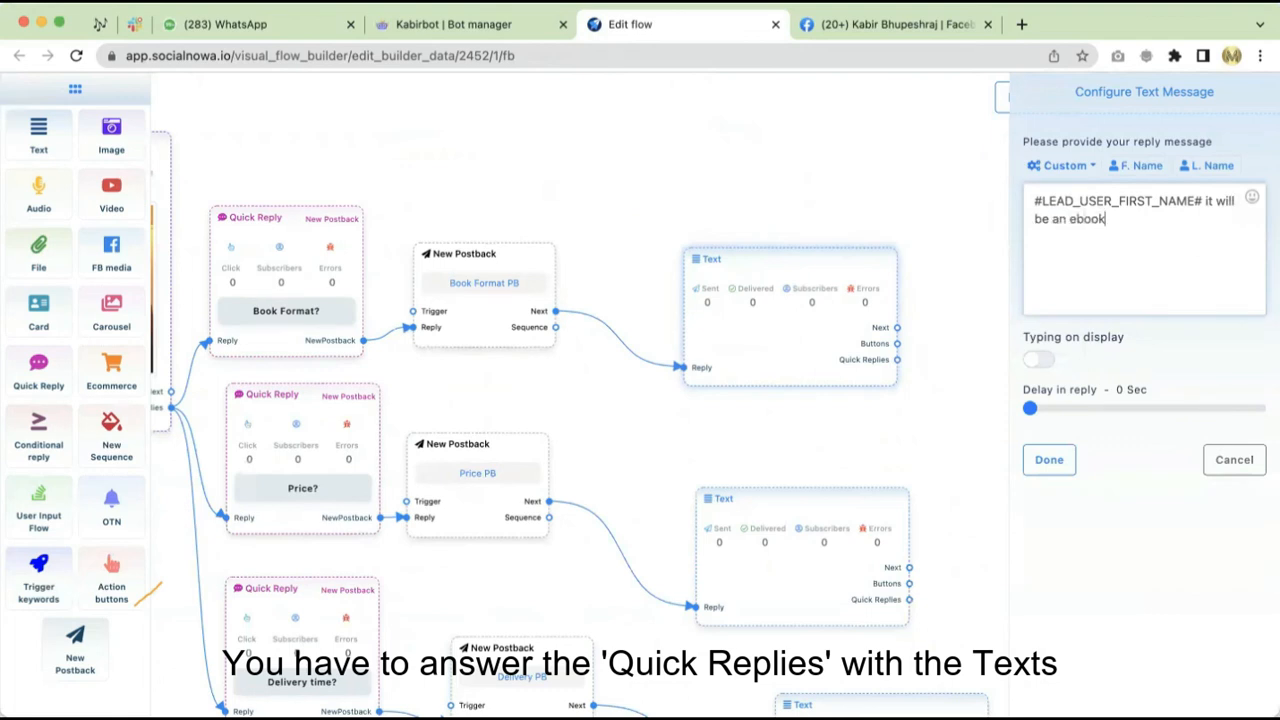
{"action": "left_click", "coordinate": [1040, 359]}
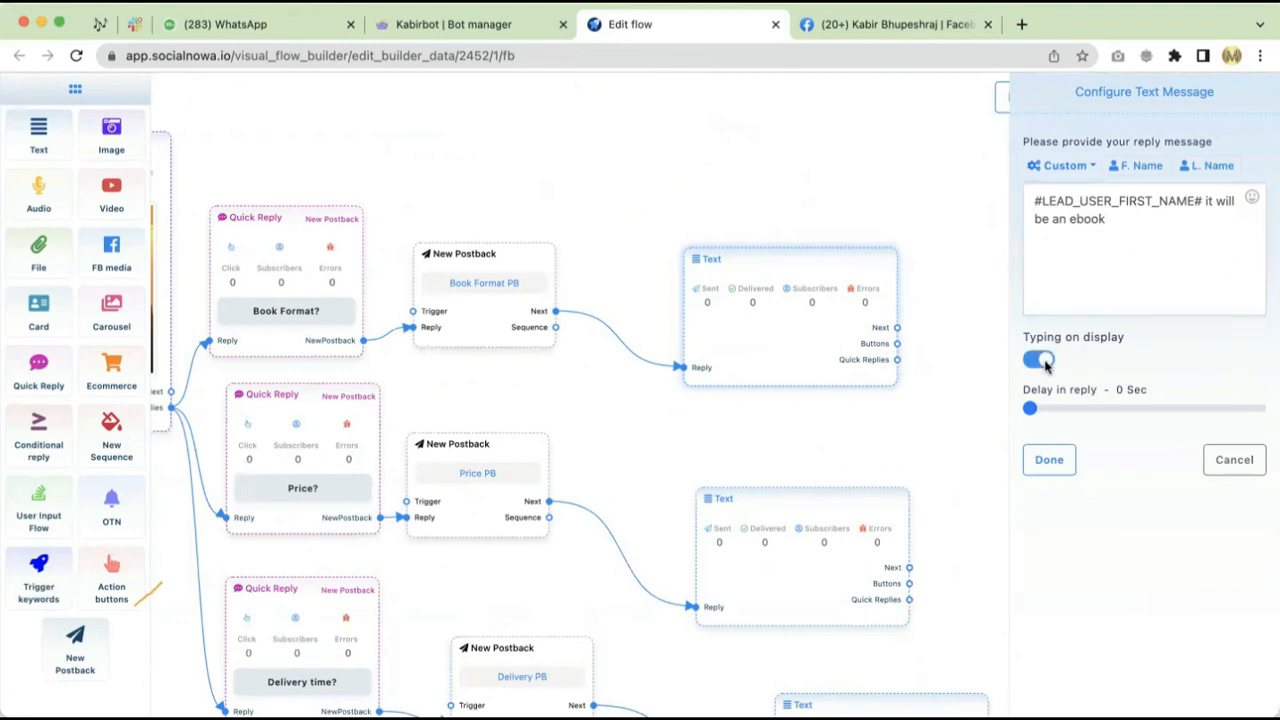
{"action": "left_click_drag", "start_coordinate": [1032, 409], "coordinate": [1031, 410]}
{"action": "left_click", "coordinate": [1049, 459]}
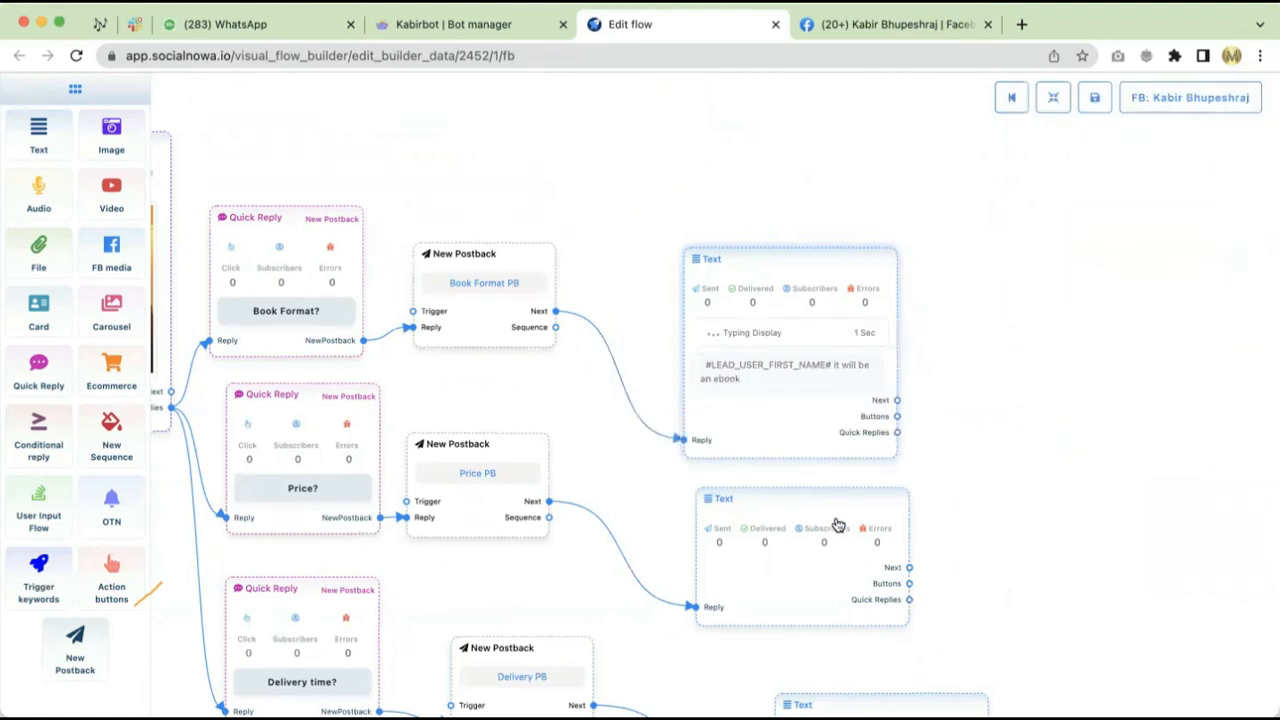
Step: Set the Price PB text reply to "#LEAD_USER_FIRST_NAME# it will be for $5" with typing display on and a 1-second delay
{"action": "left_click", "coordinate": [854, 429]}
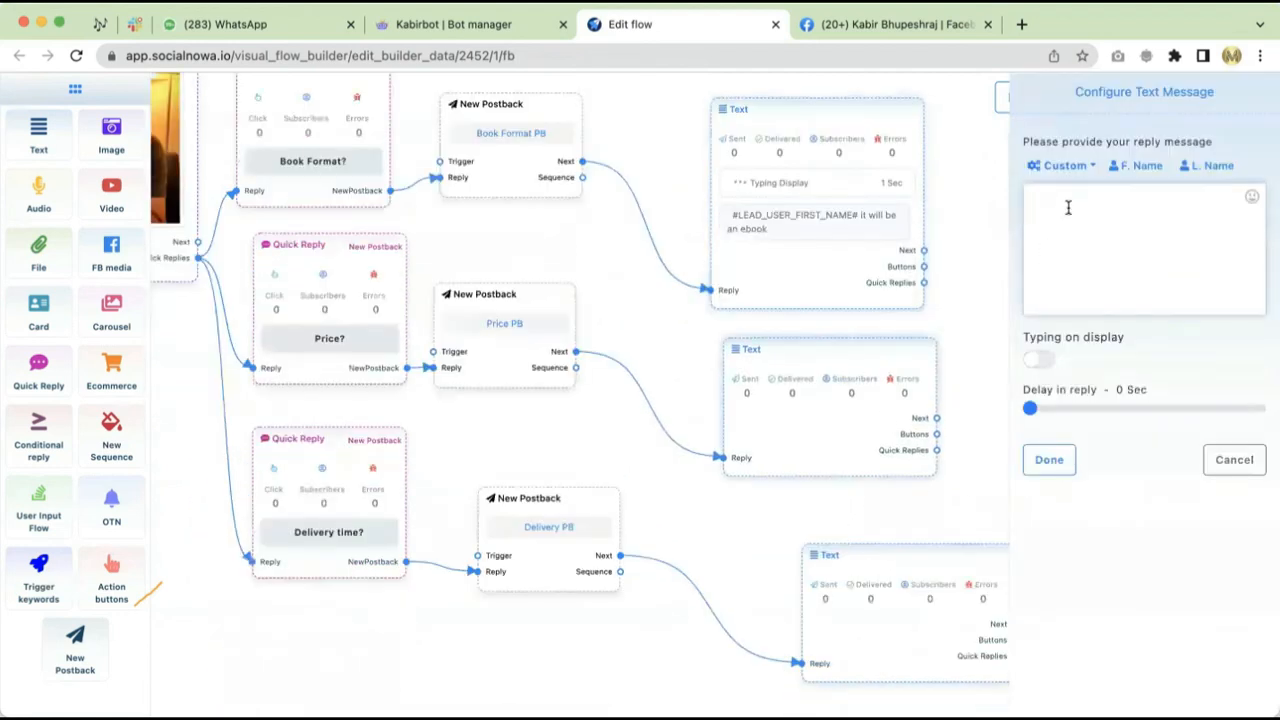
{"action": "left_click", "coordinate": [1141, 166]}
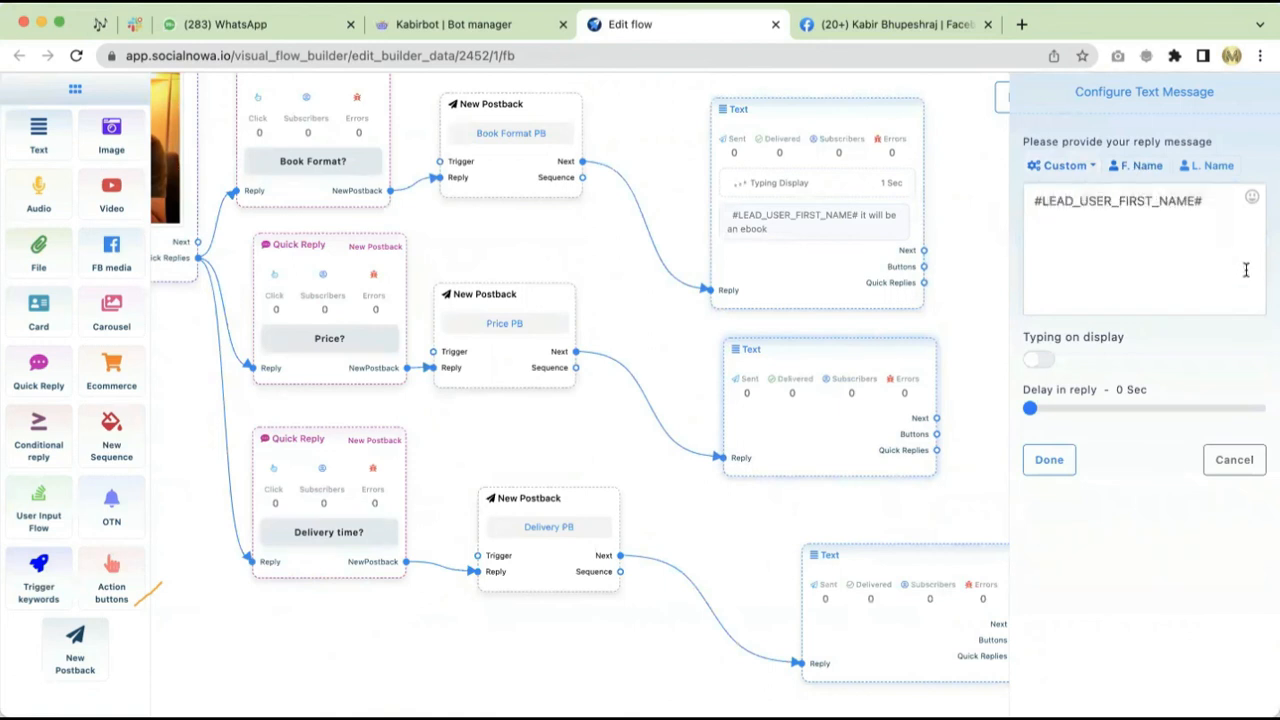
{"action": "left_click", "coordinate": [1219, 222]}
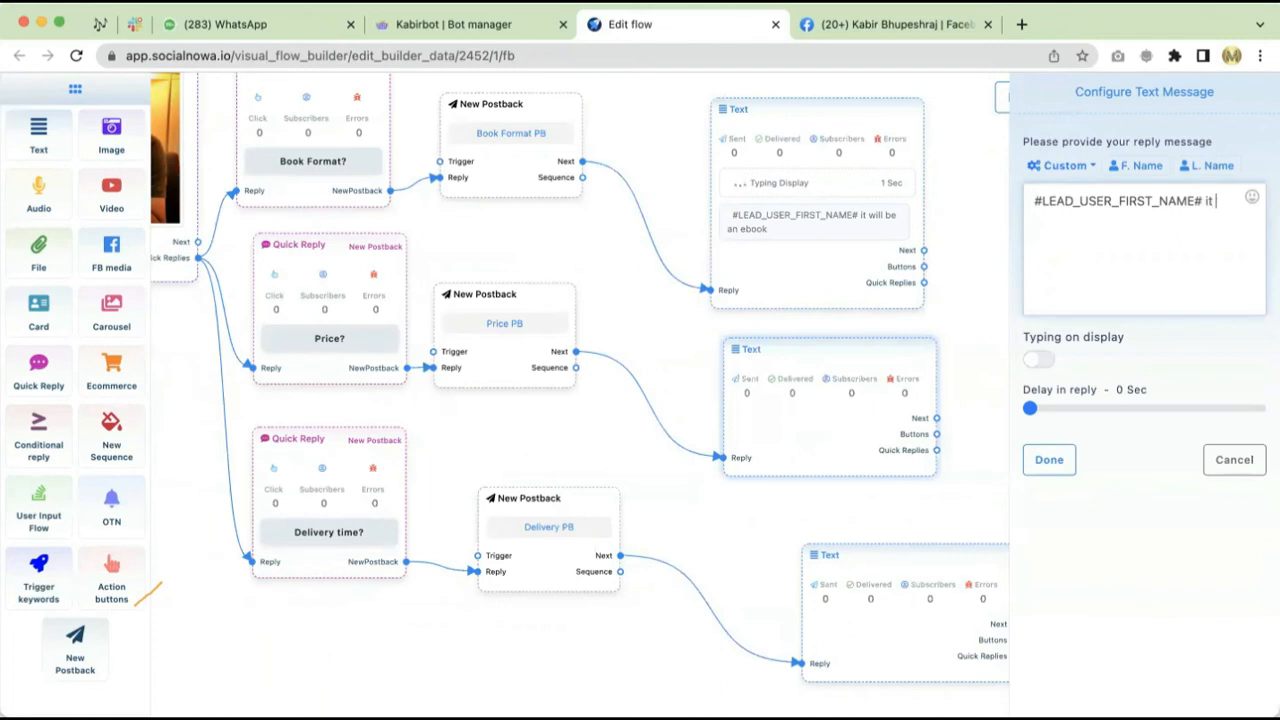
{"action": "type", "text": "it will be for $5"}
{"action": "left_click", "coordinate": [1046, 365]}
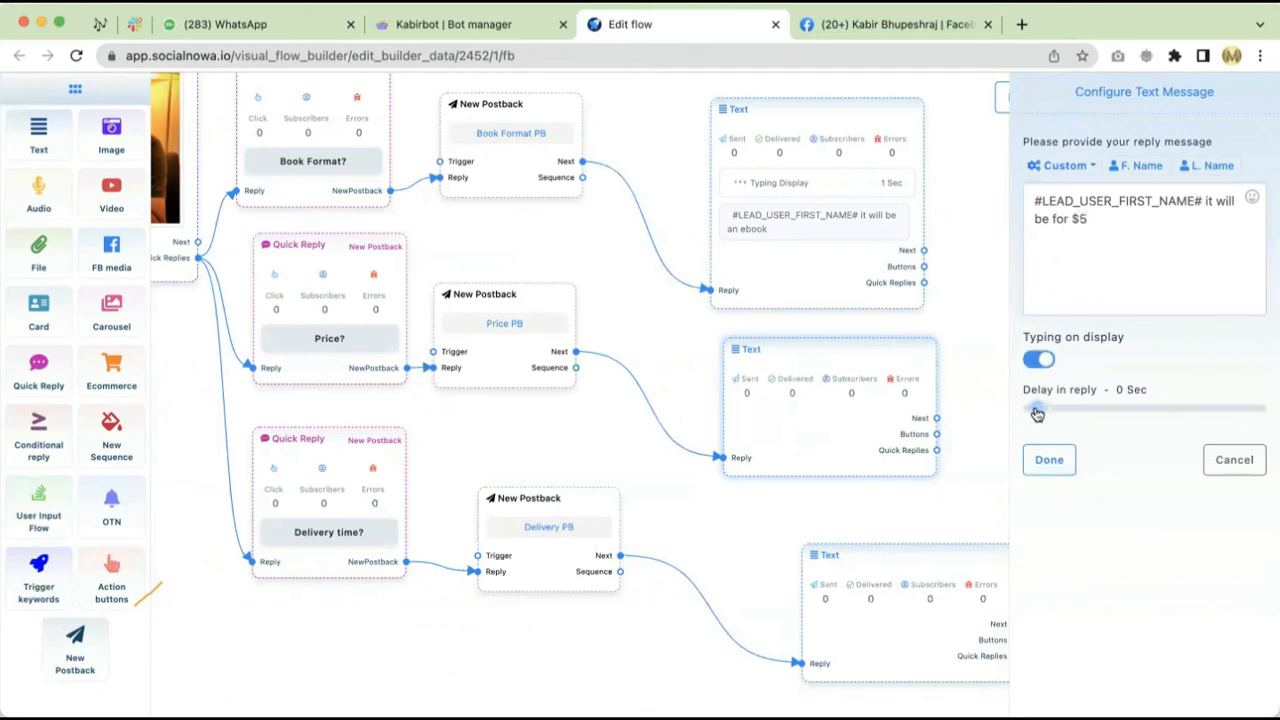
{"action": "left_click_drag", "start_coordinate": [1032, 410], "coordinate": [1038, 410]}
{"action": "left_click", "coordinate": [1049, 459]}
Step: Set the Delivery PB text reply to "#LEAD_USER_FIRST_NAME# it will be delivered instantly" with typing display on and a 1-second delay, and save the flow
{"action": "scroll", "coordinate": [1070, 450], "scroll_direction": "down", "scroll_amount": 5}
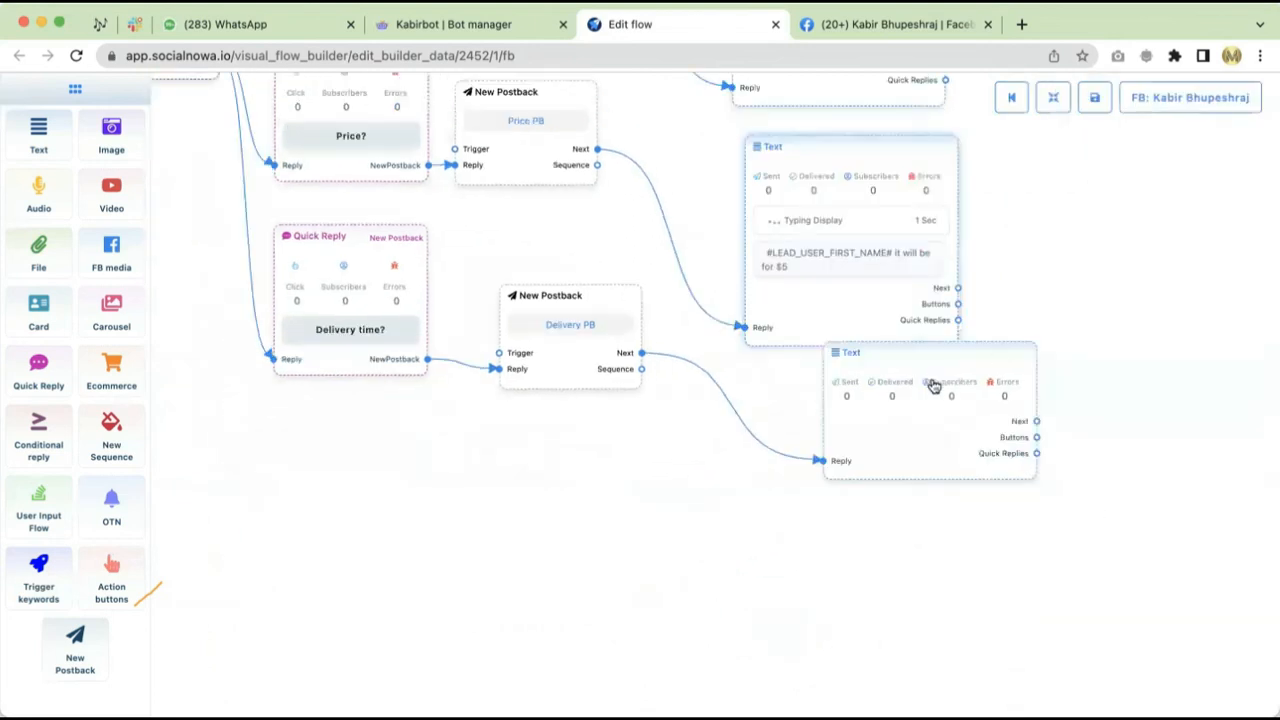
{"action": "left_click_drag", "start_coordinate": [908, 441], "coordinate": [882, 544]}
{"action": "left_click", "coordinate": [884, 544]}
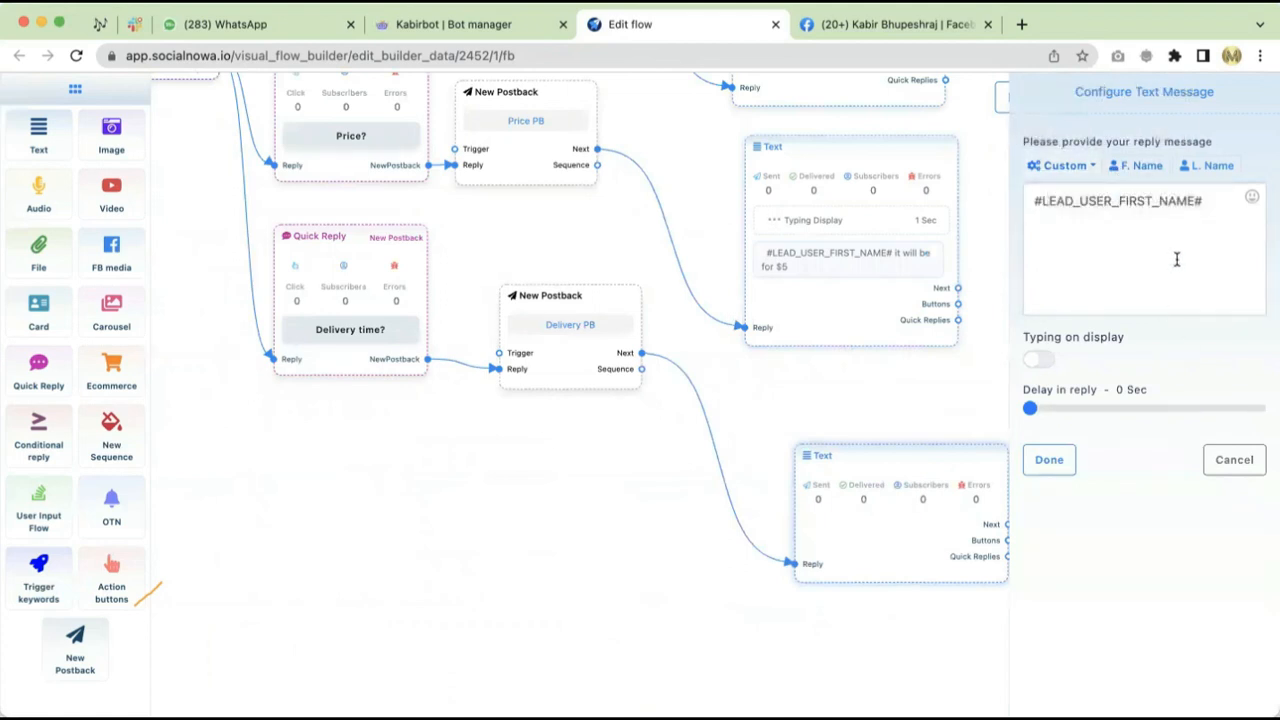
{"action": "left_click", "coordinate": [1219, 207]}
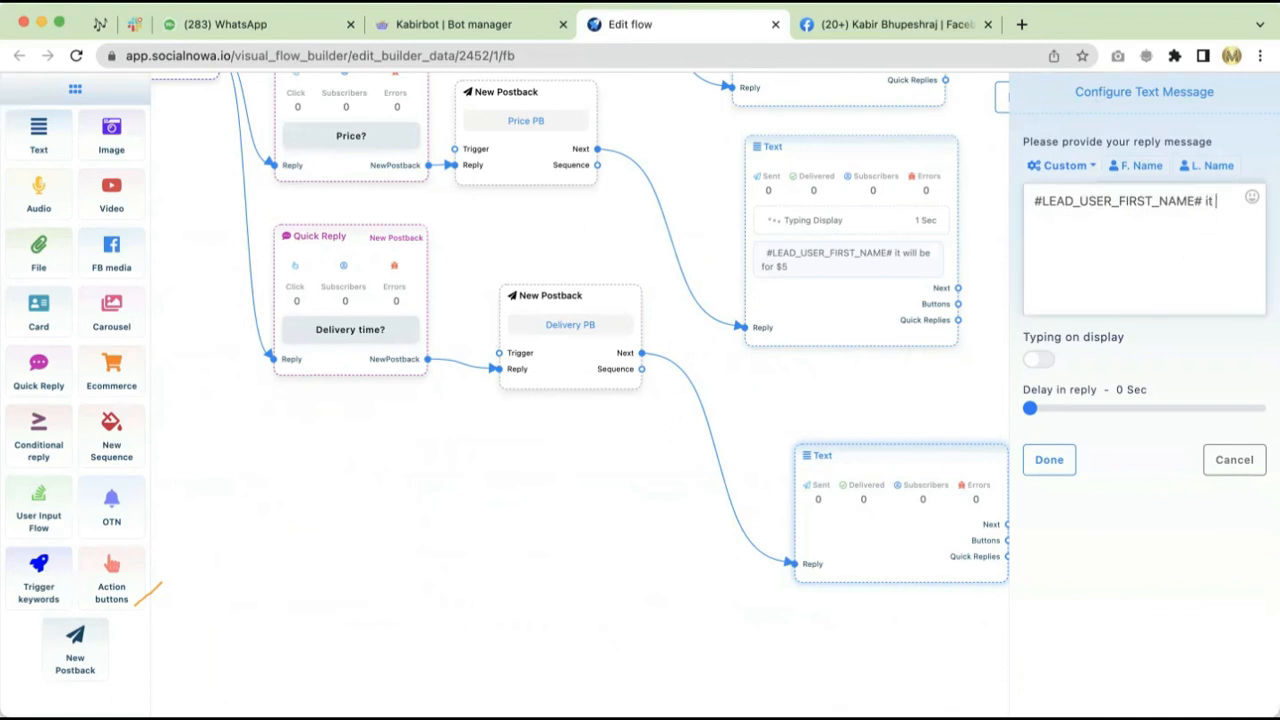
{"action": "type", "text": "it will be delivered instantly"}
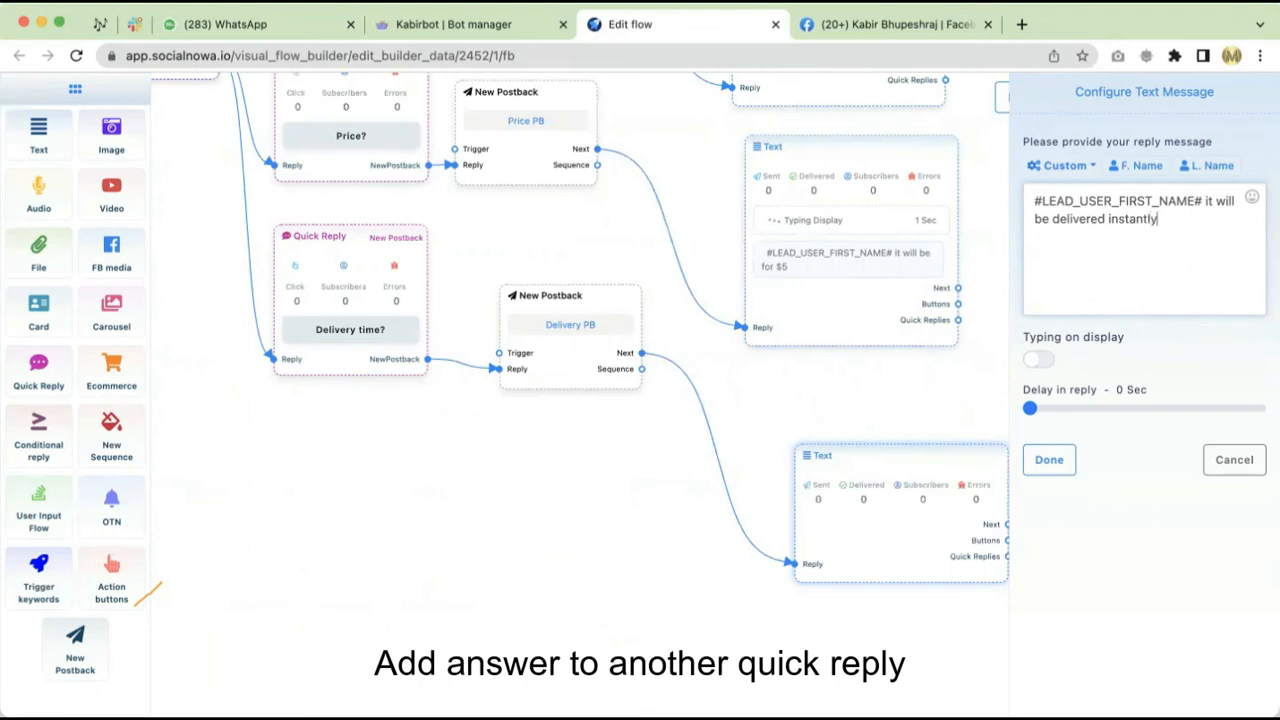
{"action": "left_click", "coordinate": [1038, 359]}
{"action": "left_click_drag", "start_coordinate": [1039, 412], "coordinate": [1033, 413]}
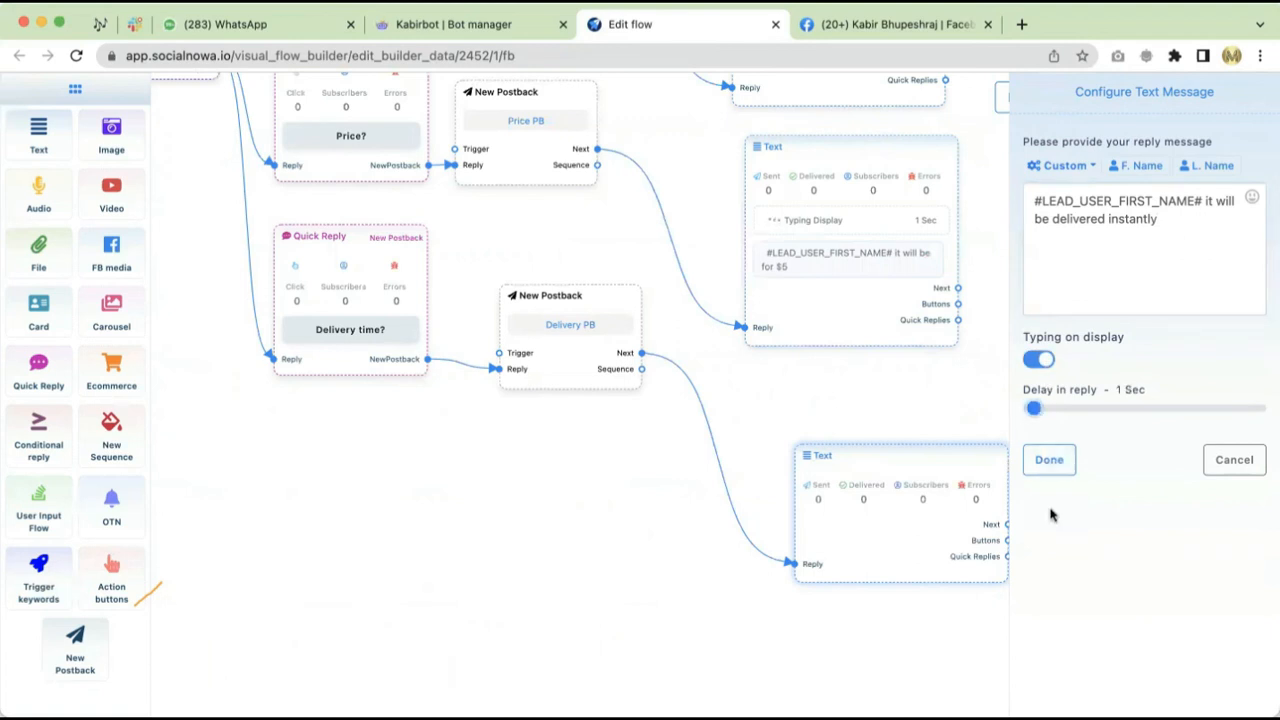
{"action": "left_click", "coordinate": [1049, 459]}
{"action": "left_click", "coordinate": [1094, 98]}
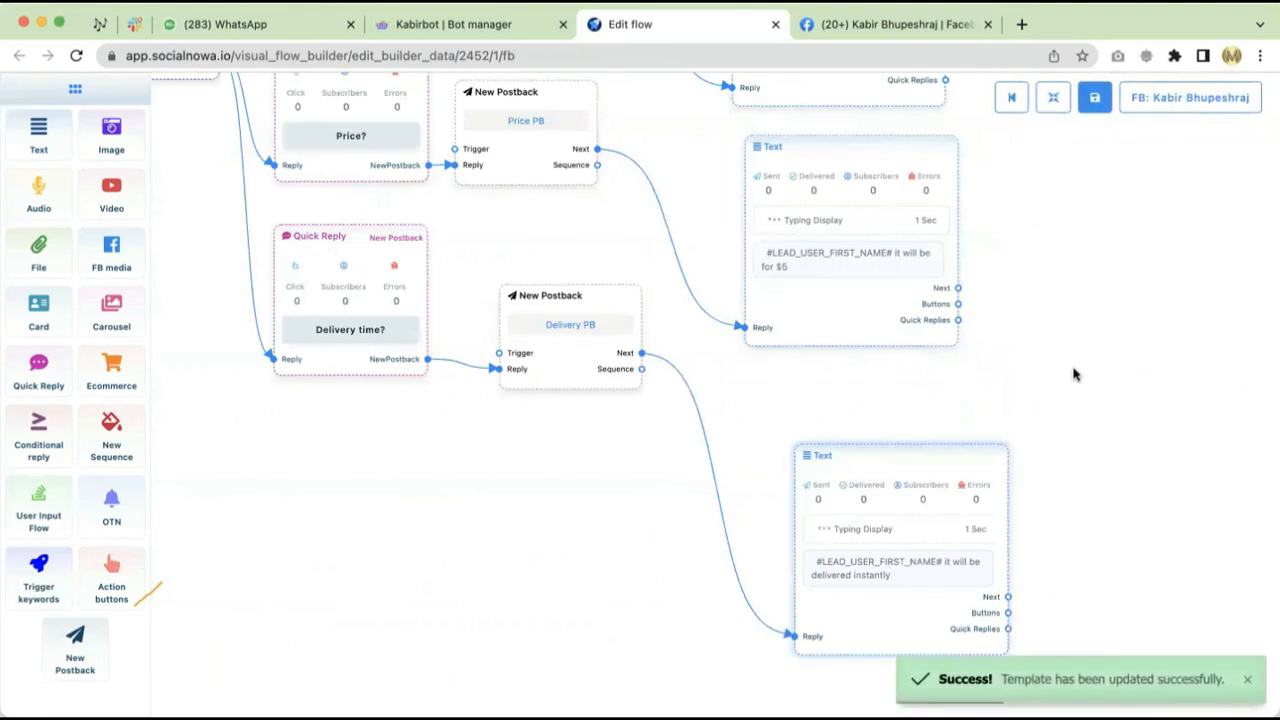
Step: Automatically rearrange the blocks of the whole flow and save it
{"action": "scroll", "coordinate": [1074, 375], "scroll_direction": "left", "scroll_amount": 5}
{"action": "scroll", "coordinate": [1074, 375], "scroll_direction": "up", "scroll_amount": 3}
{"action": "scroll", "coordinate": [690, 570], "scroll_direction": "down", "scroll_amount": 6}
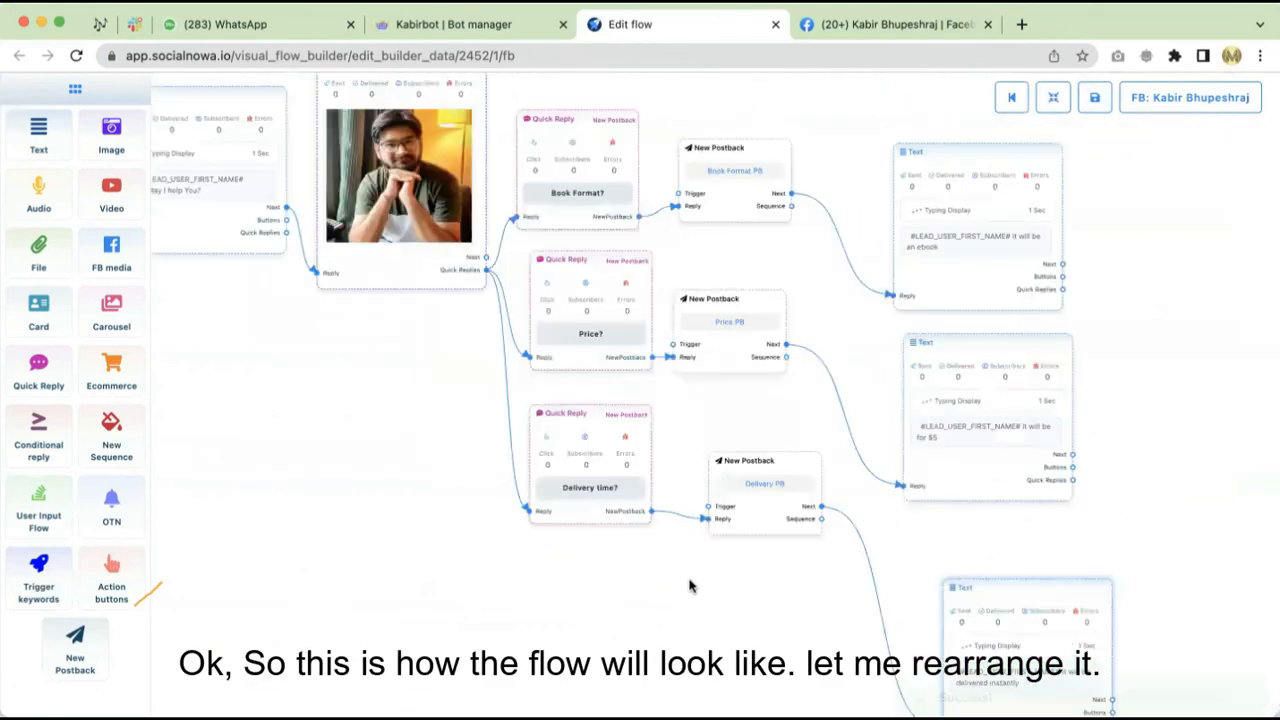
{"action": "left_click", "coordinate": [1055, 103]}
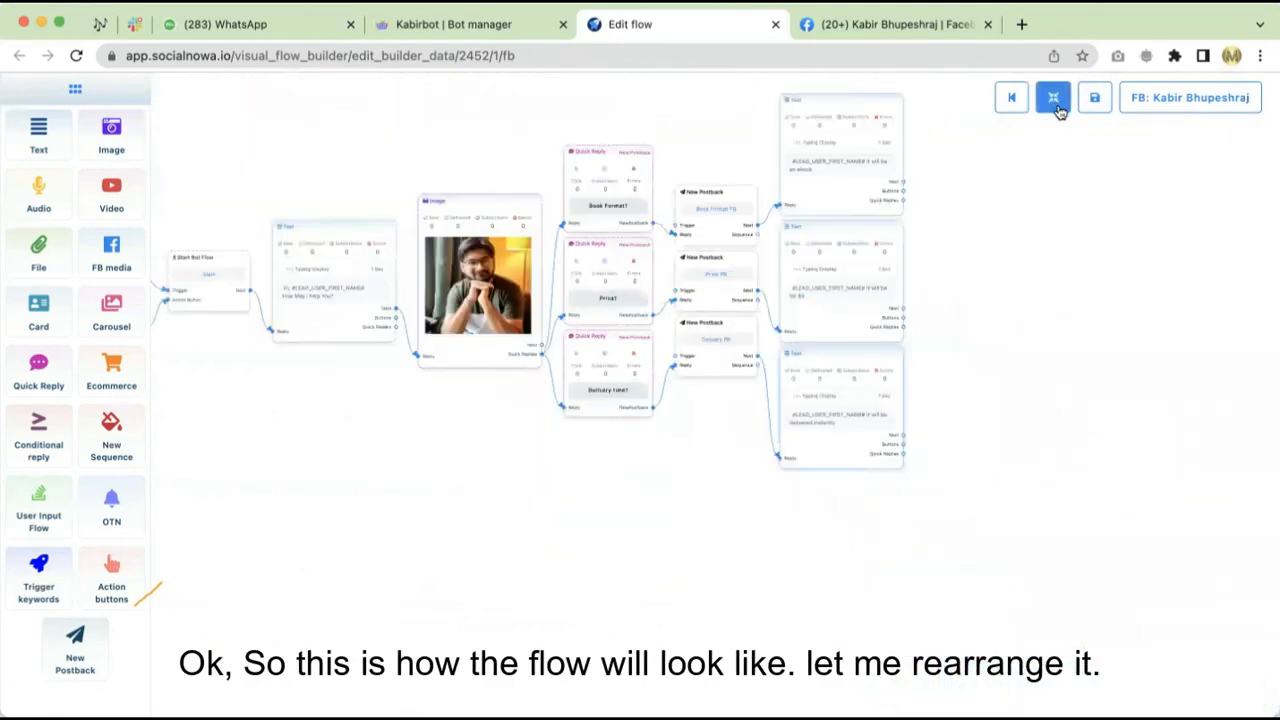
{"action": "left_click", "coordinate": [1047, 101]}
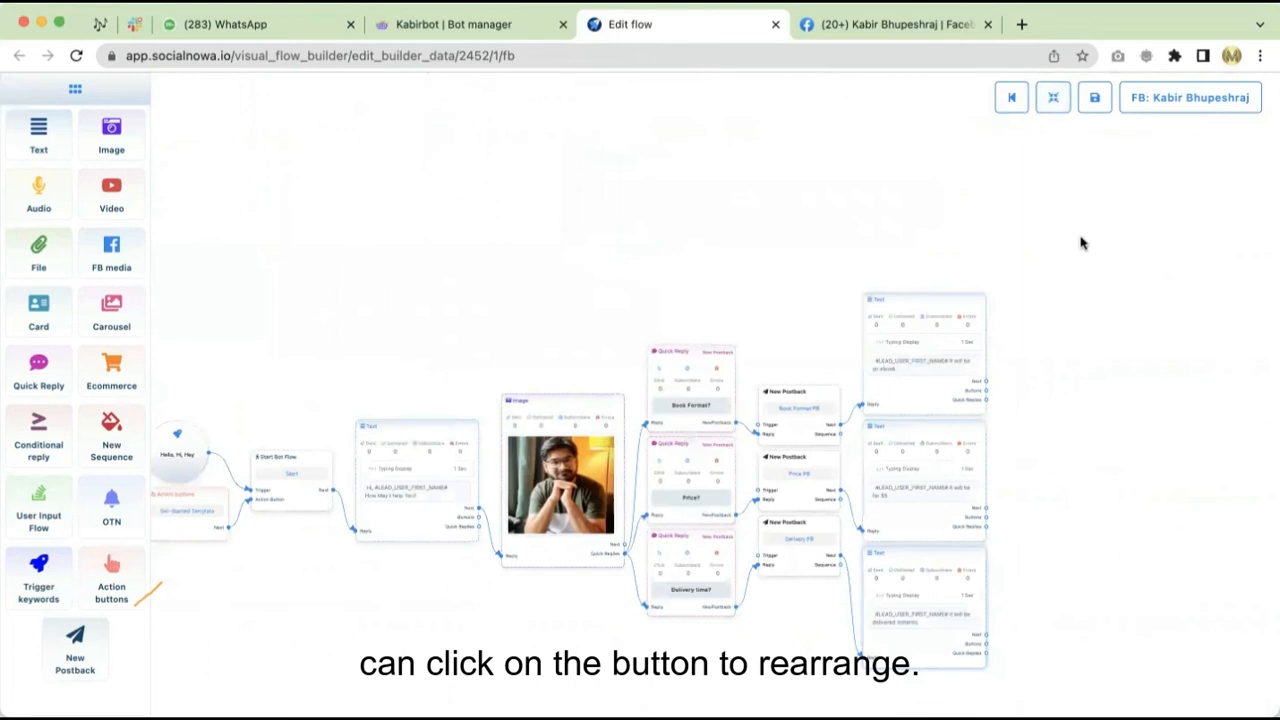
{"action": "scroll", "coordinate": [803, 573], "scroll_direction": "up", "scroll_amount": 3}
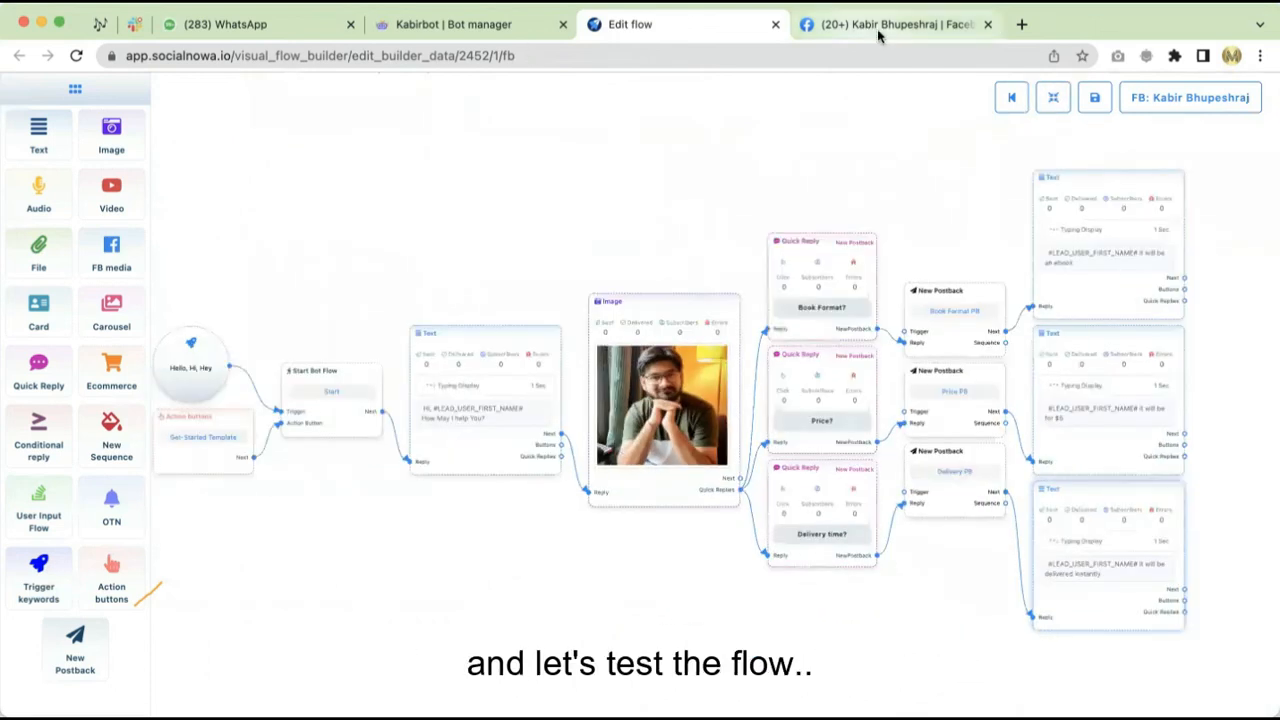
{"action": "left_click", "coordinate": [1094, 102]}
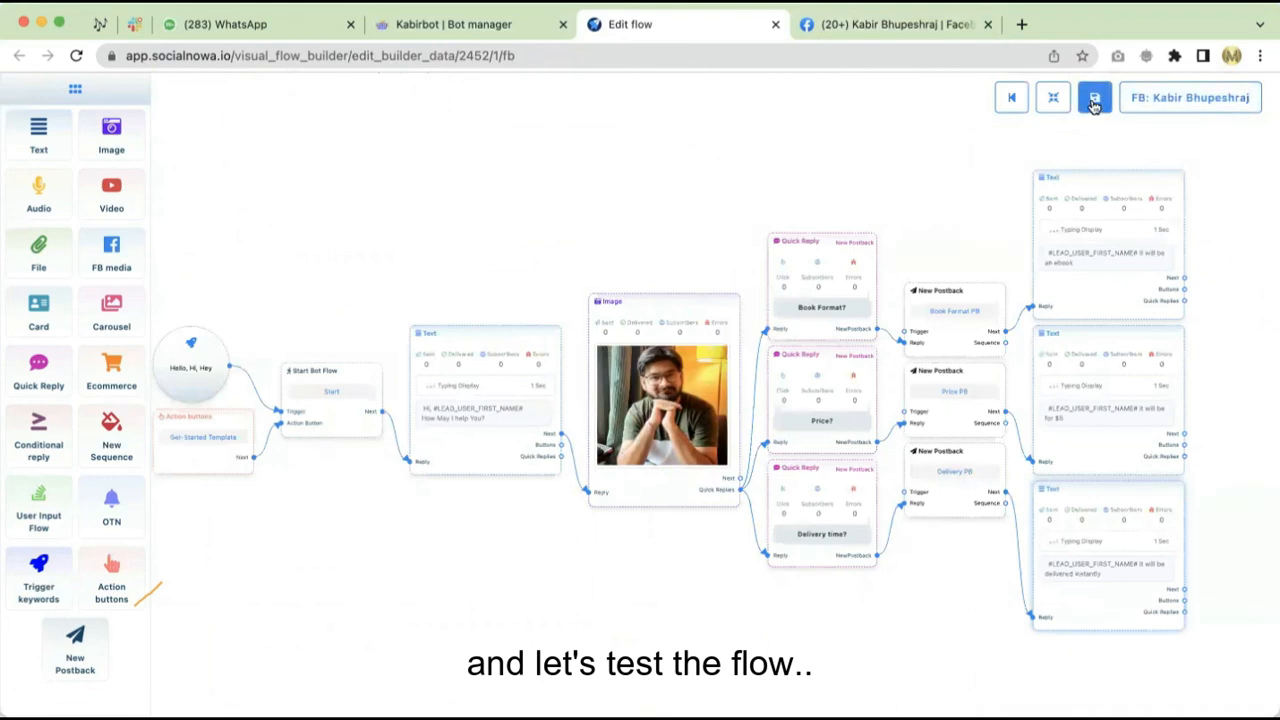
Step: Switch to the Facebook page and delete the existing Messenger chat with it
{"action": "left_click", "coordinate": [862, 30]}
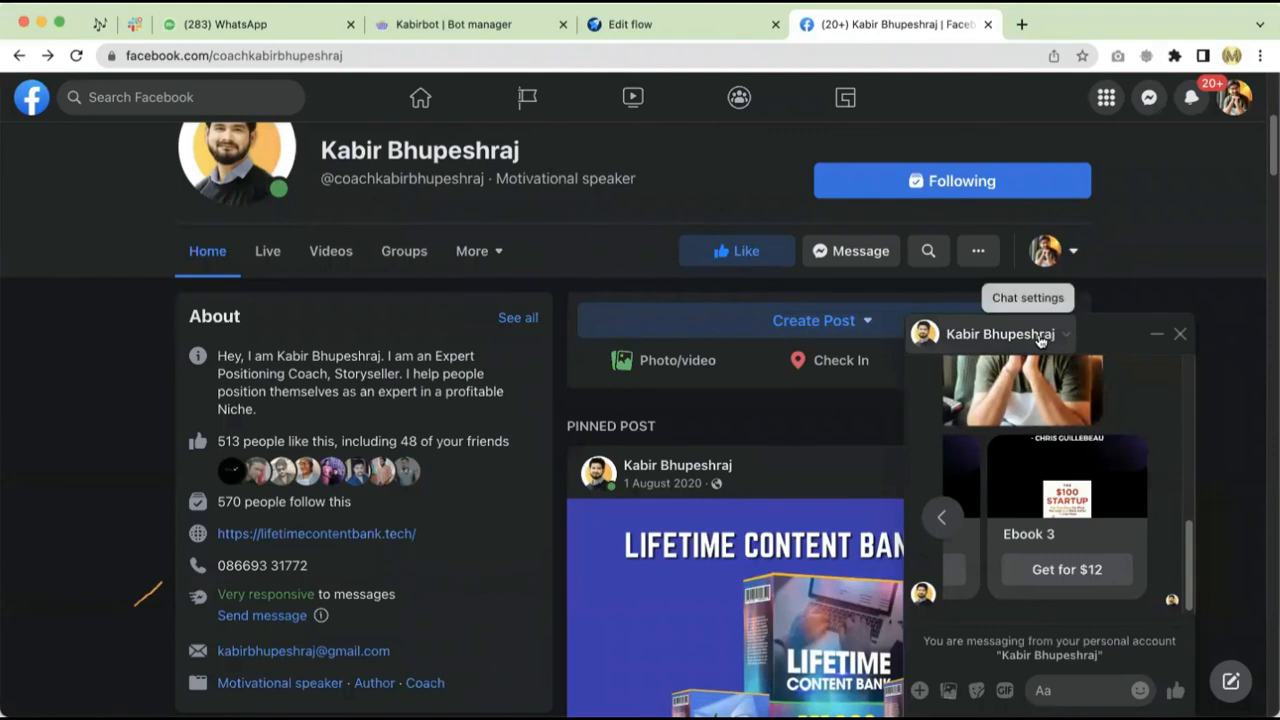
{"action": "left_click", "coordinate": [1020, 334]}
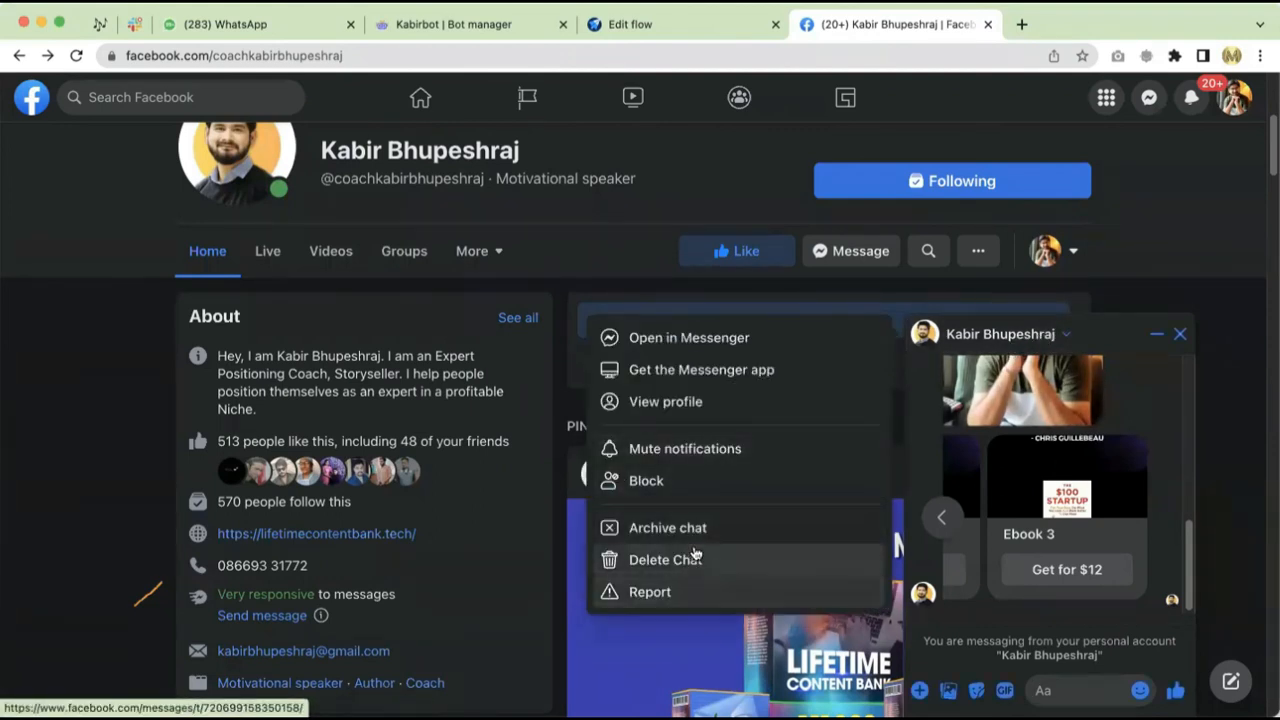
{"action": "left_click", "coordinate": [784, 560]}
{"action": "left_click", "coordinate": [816, 453]}
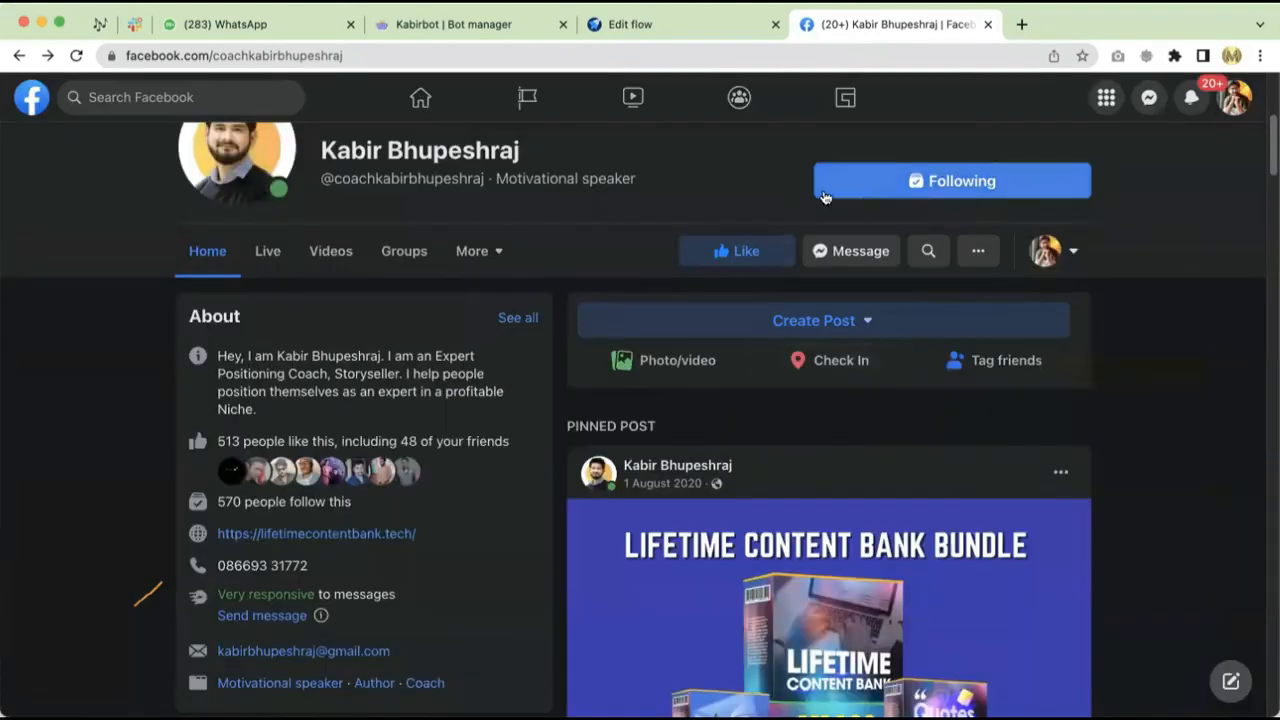
Step: Open a new Messenger chat from the Facebook page and start the bot with Get Started
{"action": "scroll", "coordinate": [904, 395], "scroll_direction": "down", "scroll_amount": 7}
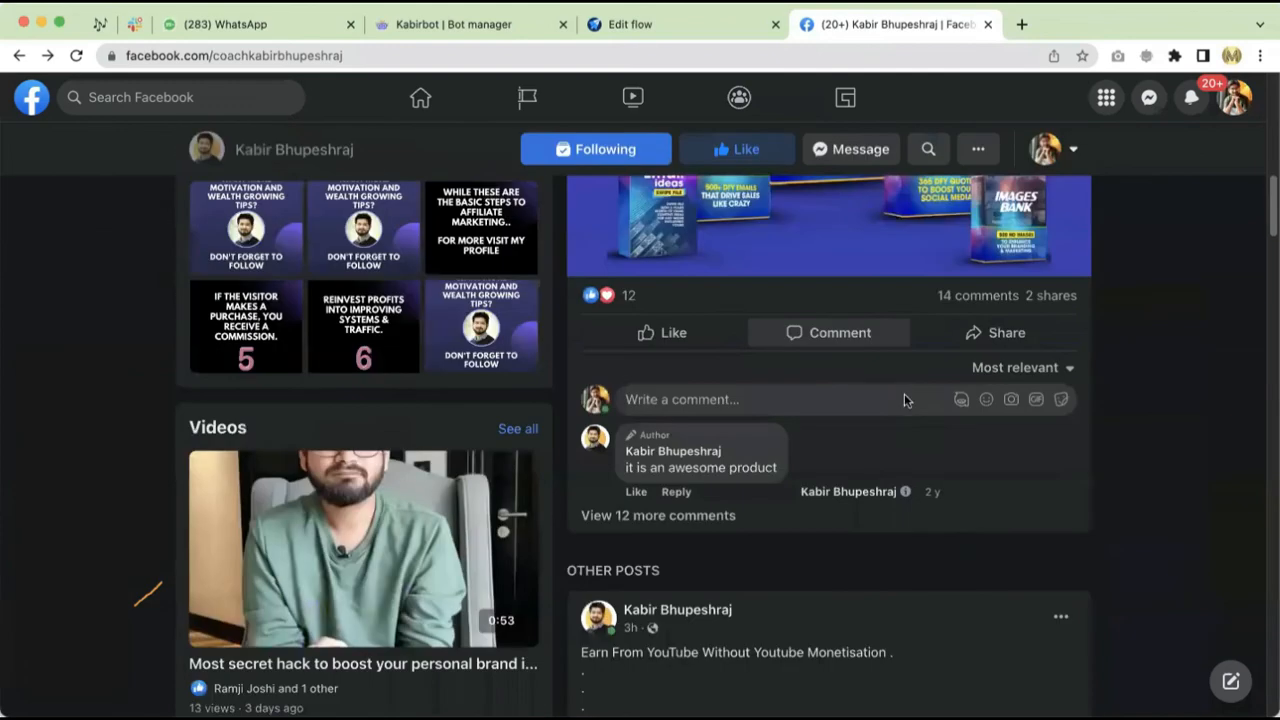
{"action": "scroll", "coordinate": [904, 393], "scroll_direction": "up", "scroll_amount": 10}
{"action": "scroll", "coordinate": [860, 440], "scroll_direction": "down", "scroll_amount": 2}
{"action": "left_click", "coordinate": [866, 478]}
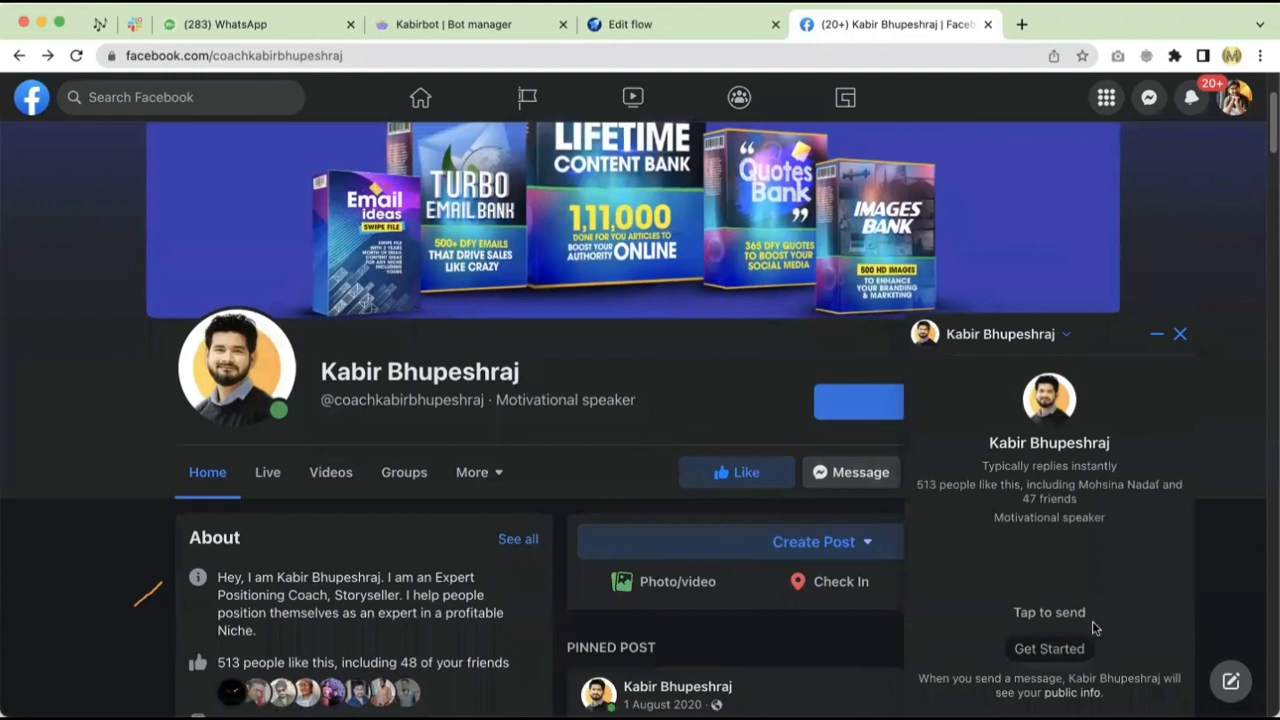
{"action": "left_click", "coordinate": [1060, 652]}
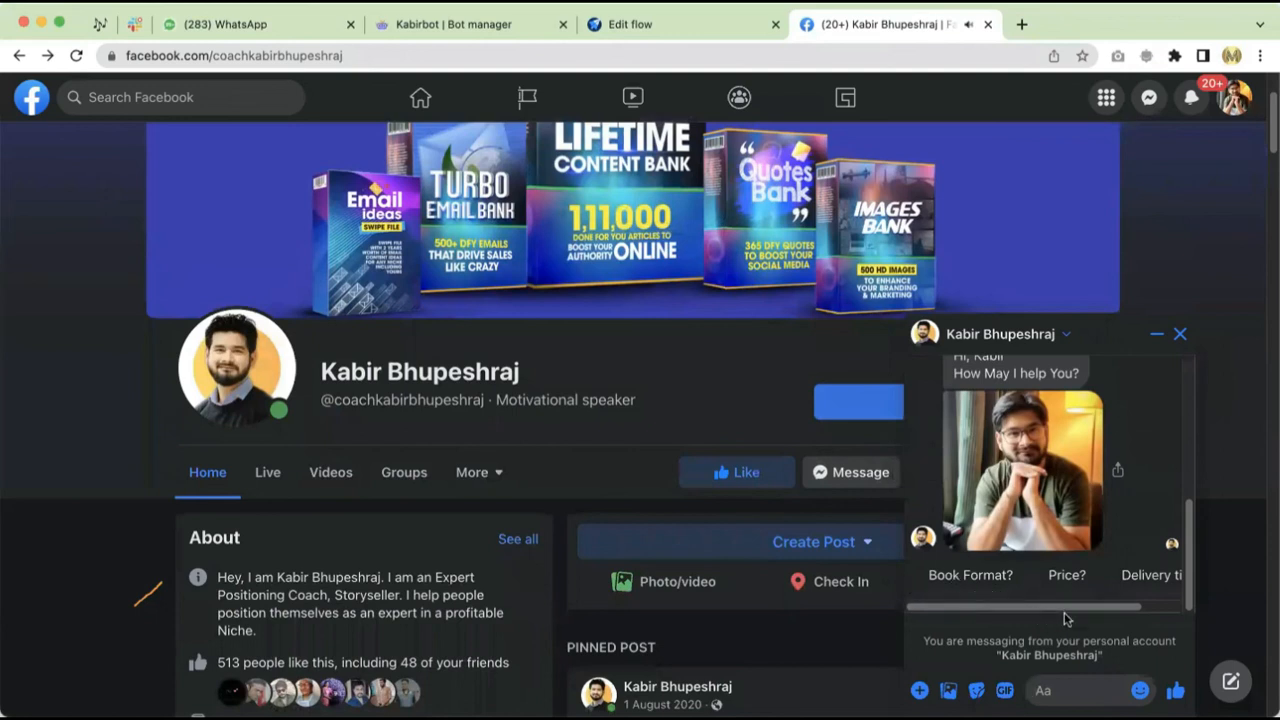
Step: Look through the bot's quick replies in the chat and test "Book Format?"
{"action": "scroll", "coordinate": [1100, 614], "scroll_direction": "right", "scroll_amount": 3}
{"action": "scroll", "coordinate": [1034, 622], "scroll_direction": "left", "scroll_amount": 3}
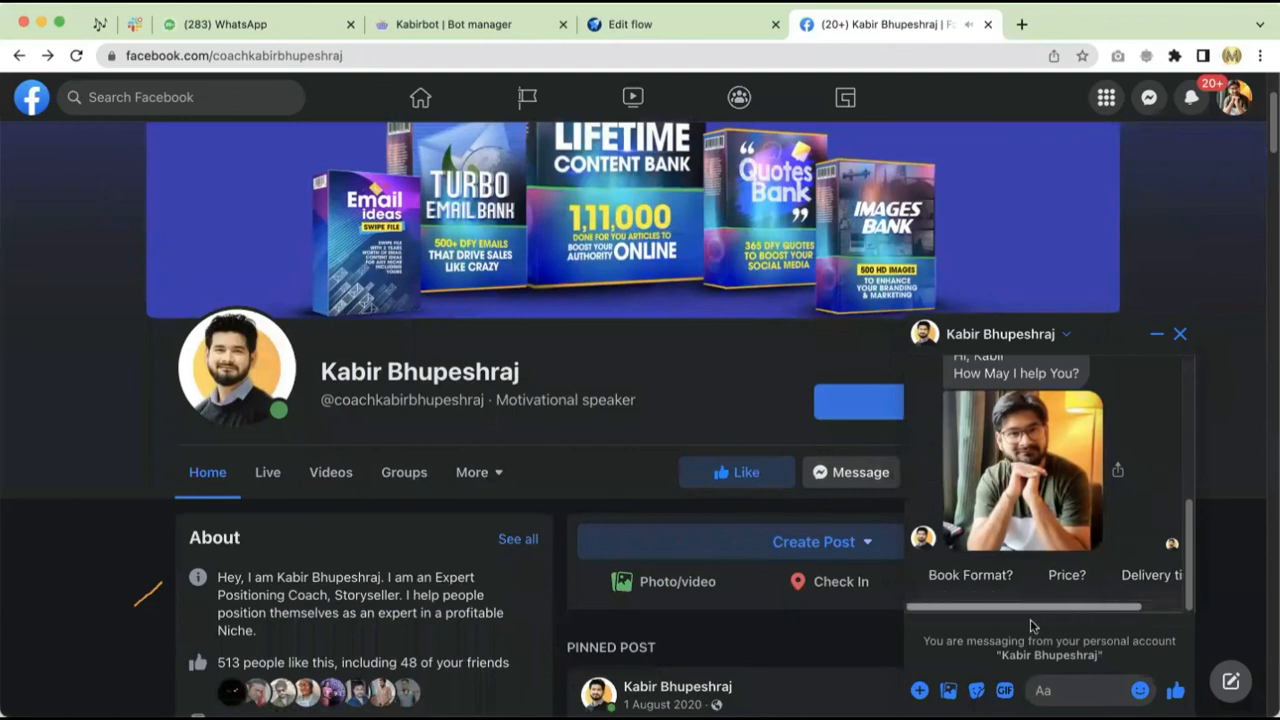
{"action": "scroll", "coordinate": [1040, 622], "scroll_direction": "right", "scroll_amount": 3}
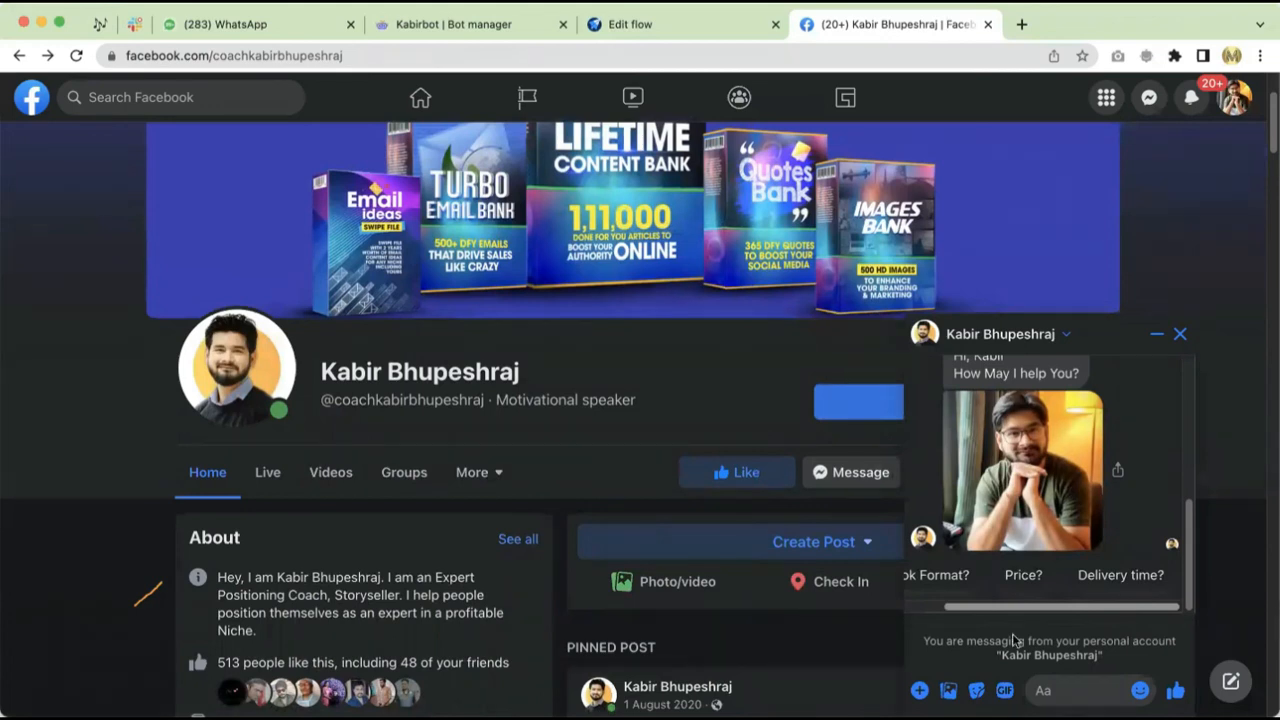
{"action": "scroll", "coordinate": [1015, 636], "scroll_direction": "left", "scroll_amount": 3}
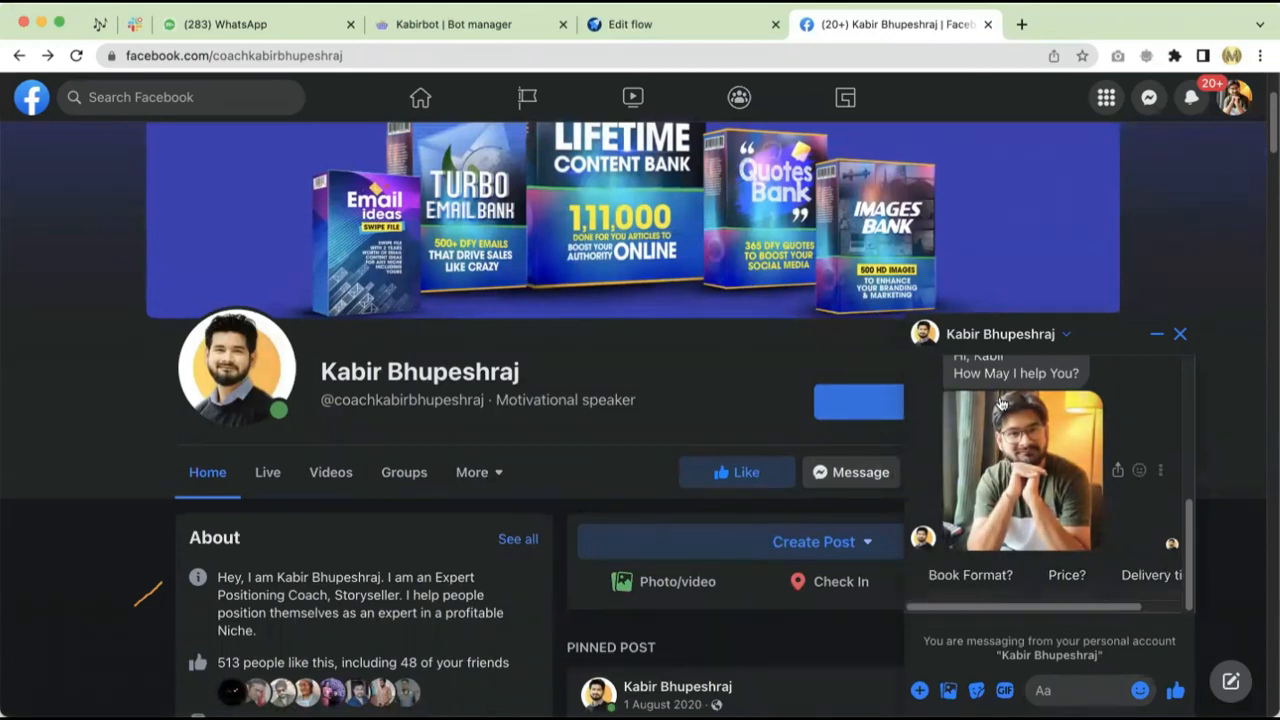
{"action": "left_click", "coordinate": [971, 588]}
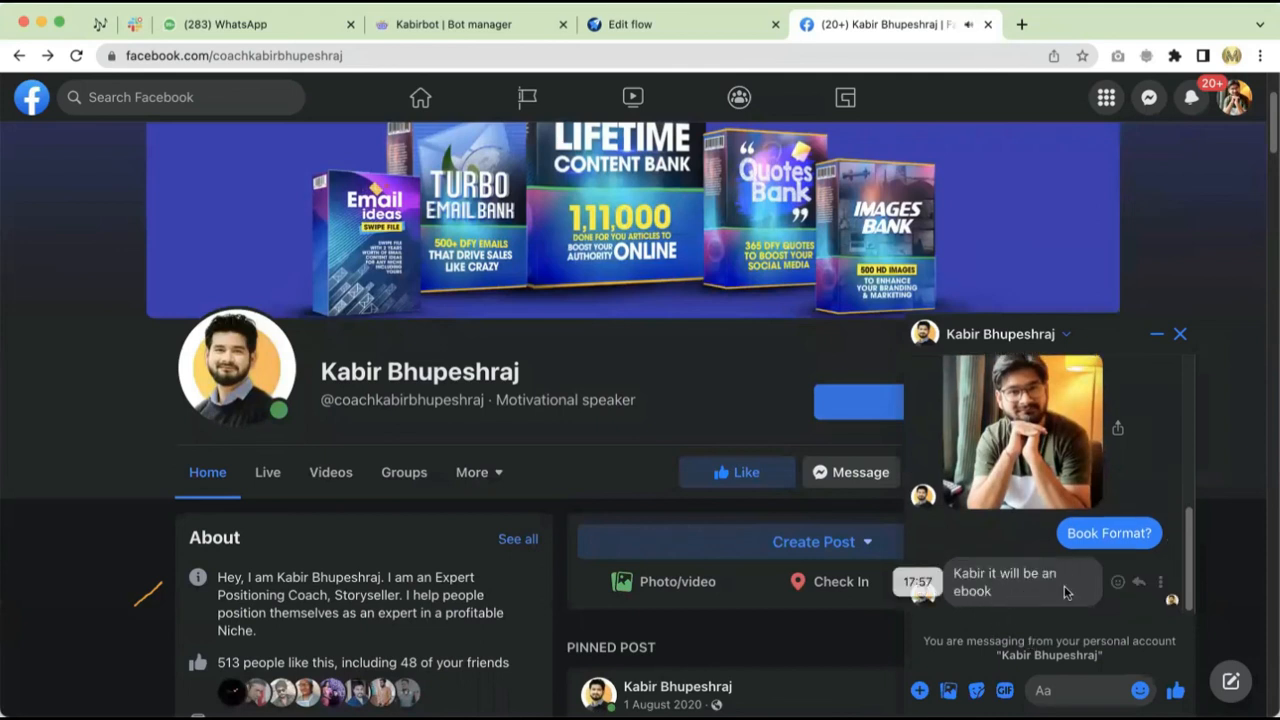
Step: Send "hi" to trigger the bot again and test its "Price?" quick reply
{"action": "left_click", "coordinate": [1069, 693]}
{"action": "type", "text": "hi"}
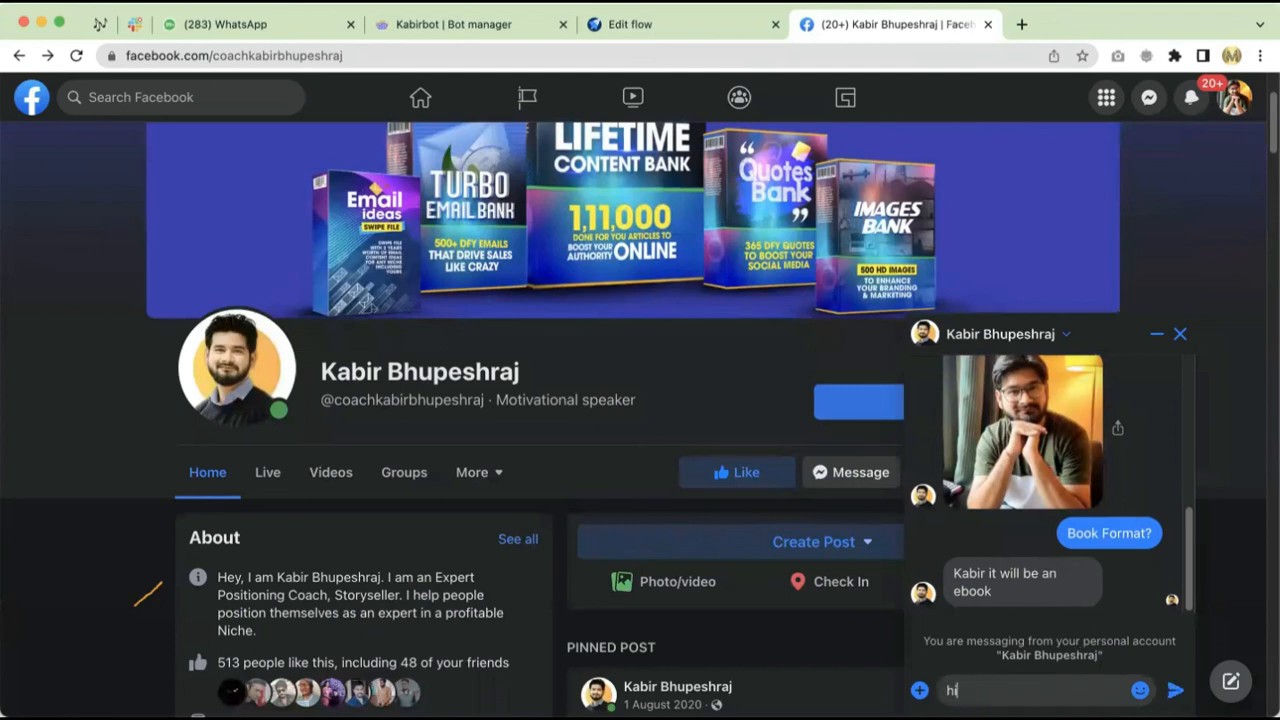
{"action": "key", "text": "Return"}
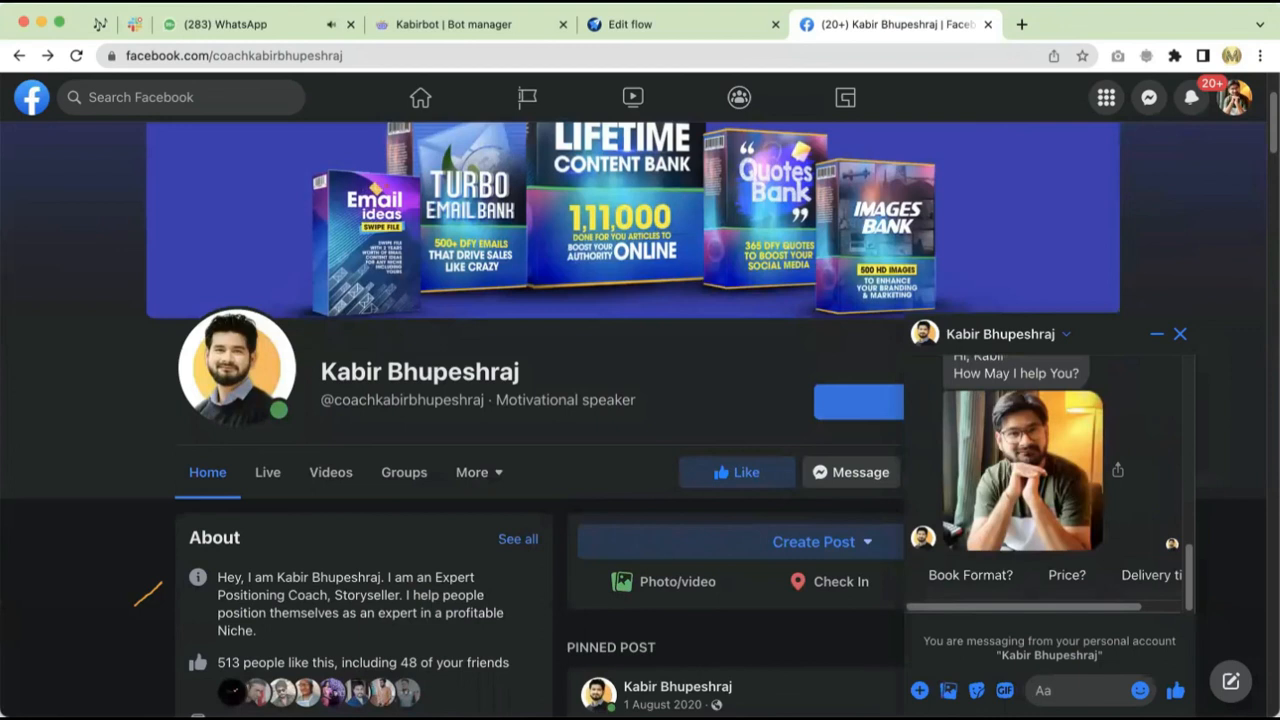
{"action": "left_click", "coordinate": [1067, 577]}
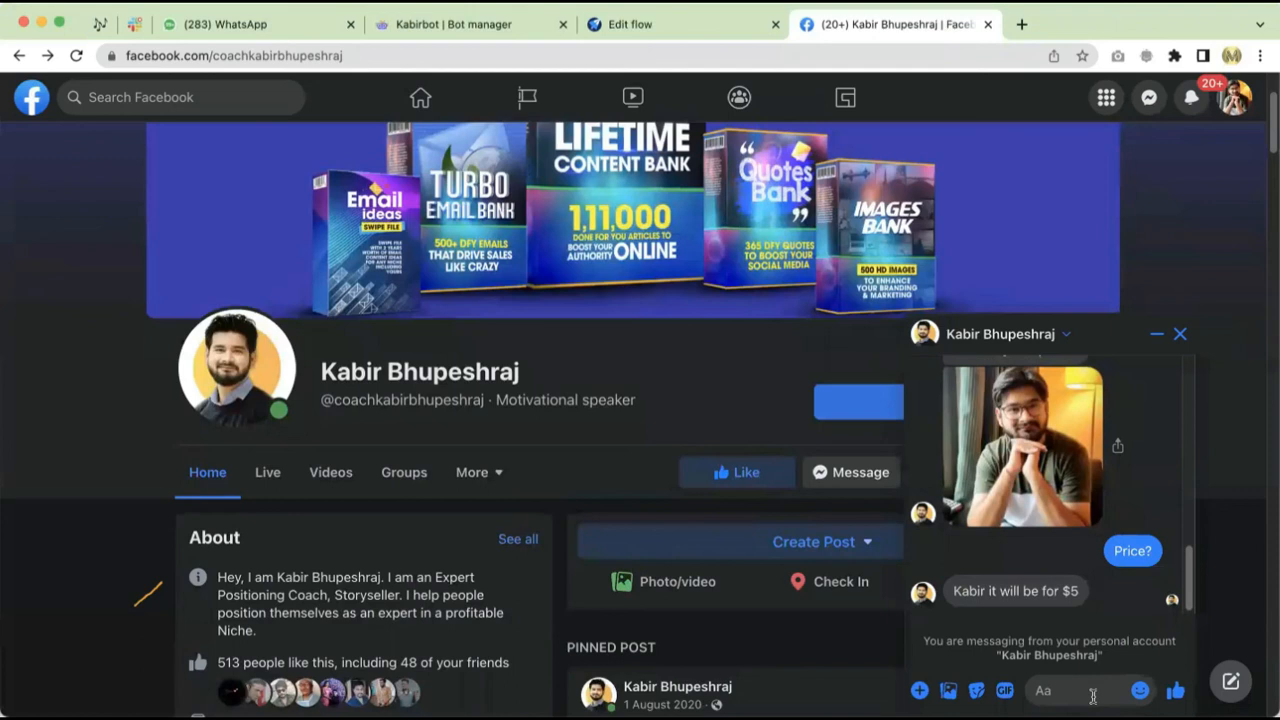
Step: Send "hey" to trigger the bot again and test its "Delivery time?" quick reply
{"action": "type", "text": "hey"}
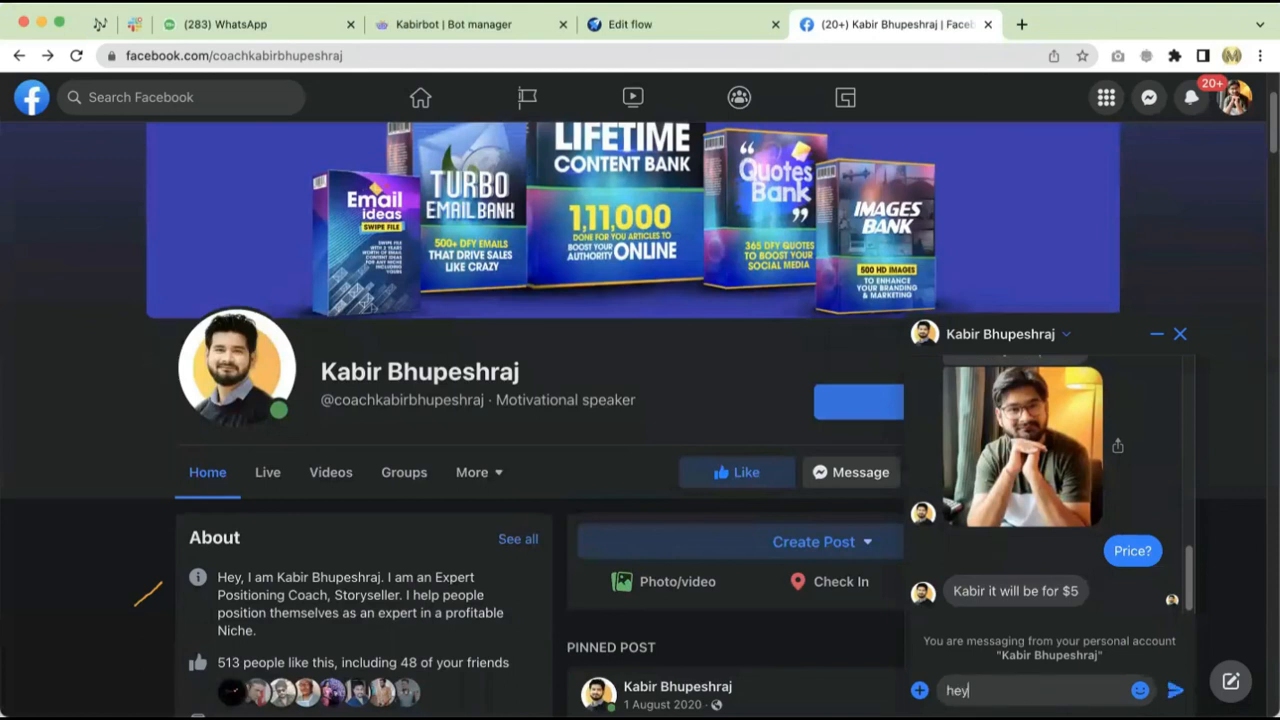
{"action": "key", "text": "Return"}
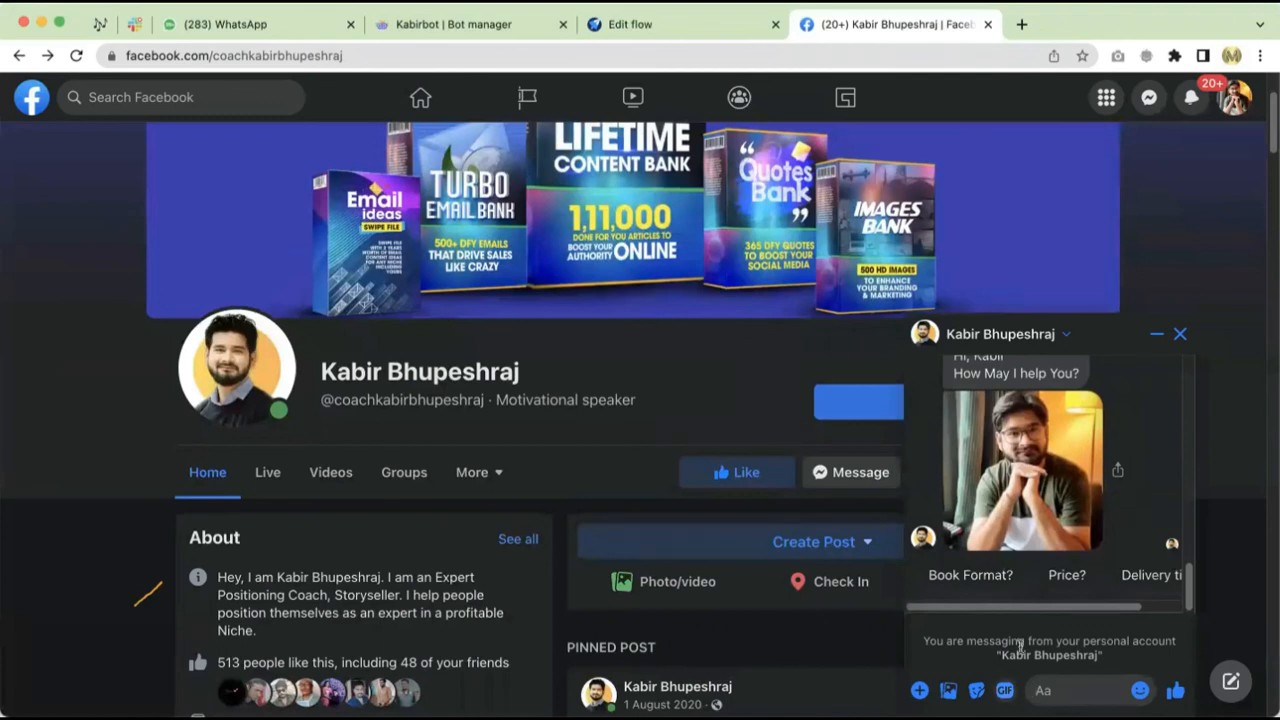
{"action": "scroll", "coordinate": [1060, 605], "scroll_direction": "right", "scroll_amount": 3}
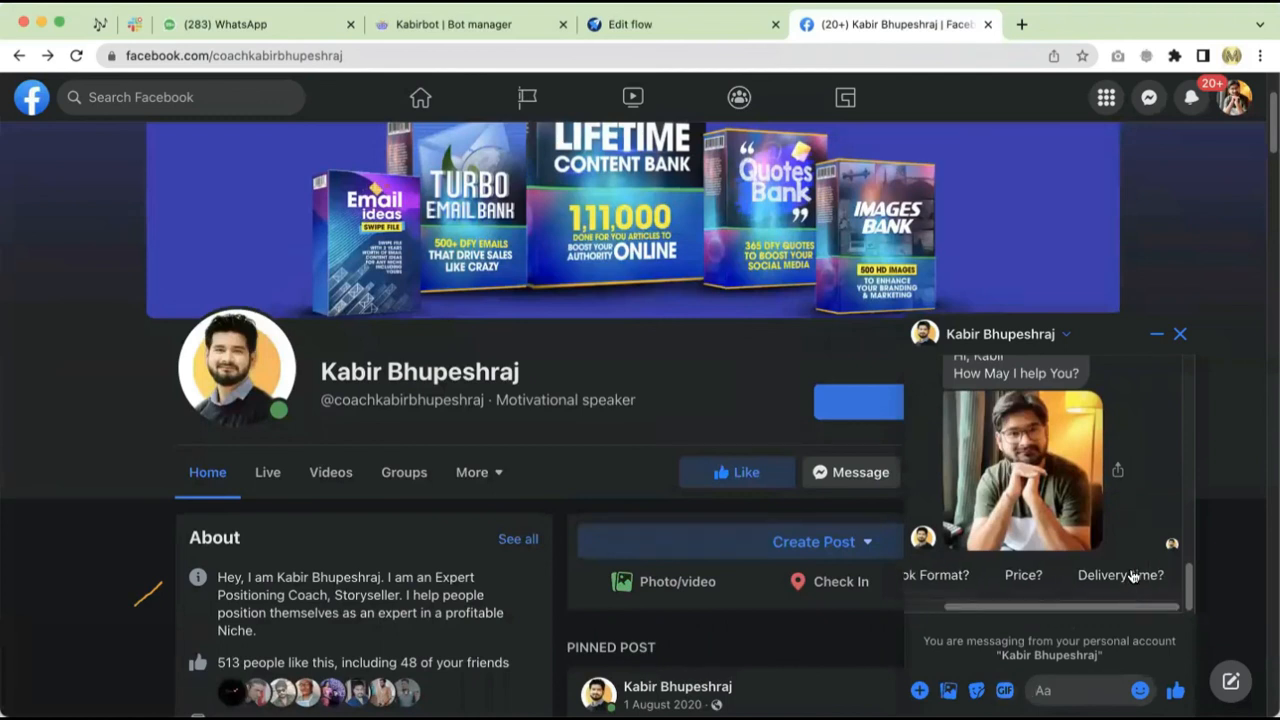
{"action": "left_click", "coordinate": [1125, 576]}
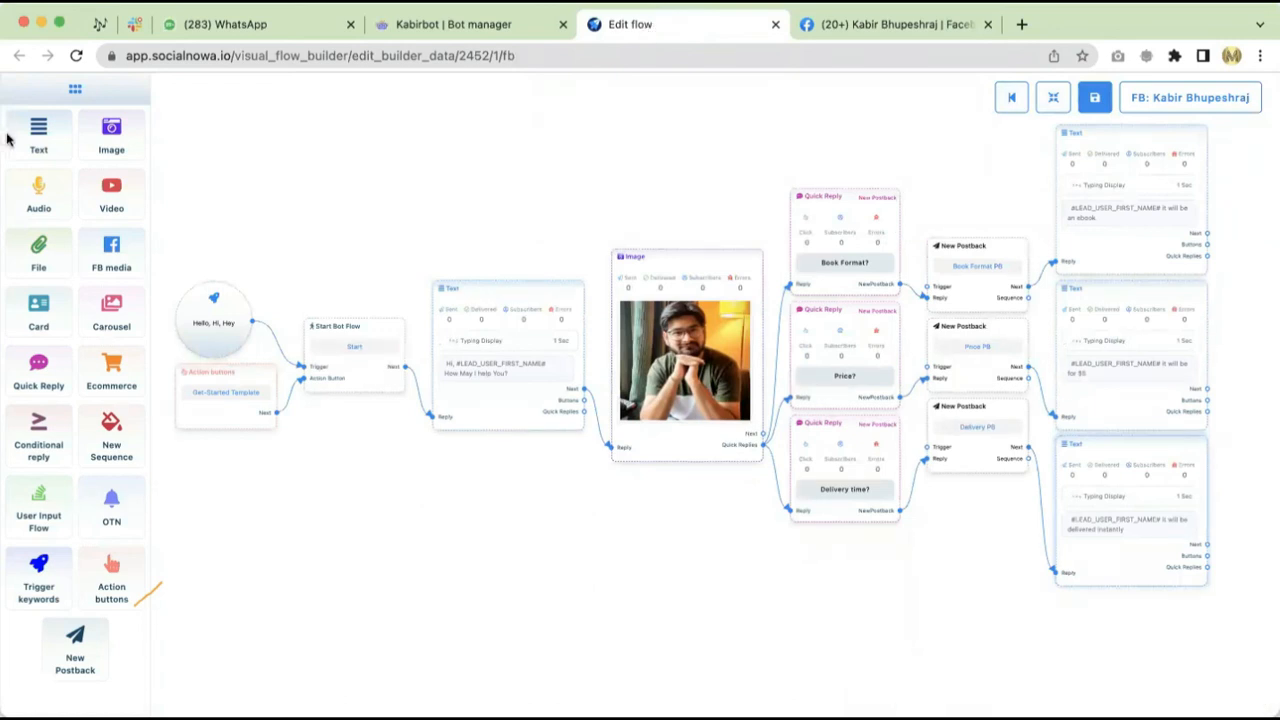
{"action": "mouse_move", "coordinate": [5, 140]}
{"action": "left_mouse_down"}
{"action": "mouse_move", "coordinate": [18, 152]}
{"action": "mouse_move", "coordinate": [58, 128]}
{"action": "mouse_move", "coordinate": [74, 148]}
{"action": "mouse_move", "coordinate": [178, 118]}
{"action": "left_mouse_up"}
{"action": "left_click_drag", "start_coordinate": [15, 190], "coordinate": [142, 170]}
{"action": "mouse_move", "coordinate": [24, 238]}
{"action": "left_mouse_down"}
{"action": "mouse_move", "coordinate": [138, 205]}
{"action": "mouse_move", "coordinate": [170, 228]}
{"action": "left_mouse_up"}
{"action": "left_click_drag", "start_coordinate": [18, 308], "coordinate": [152, 262]}
{"action": "mouse_move", "coordinate": [24, 360]}
{"action": "left_mouse_down"}
{"action": "mouse_move", "coordinate": [46, 378]}
{"action": "mouse_move", "coordinate": [104, 326]}
{"action": "left_mouse_up"}
{"action": "left_click_drag", "start_coordinate": [187, 238], "coordinate": [205, 505]}
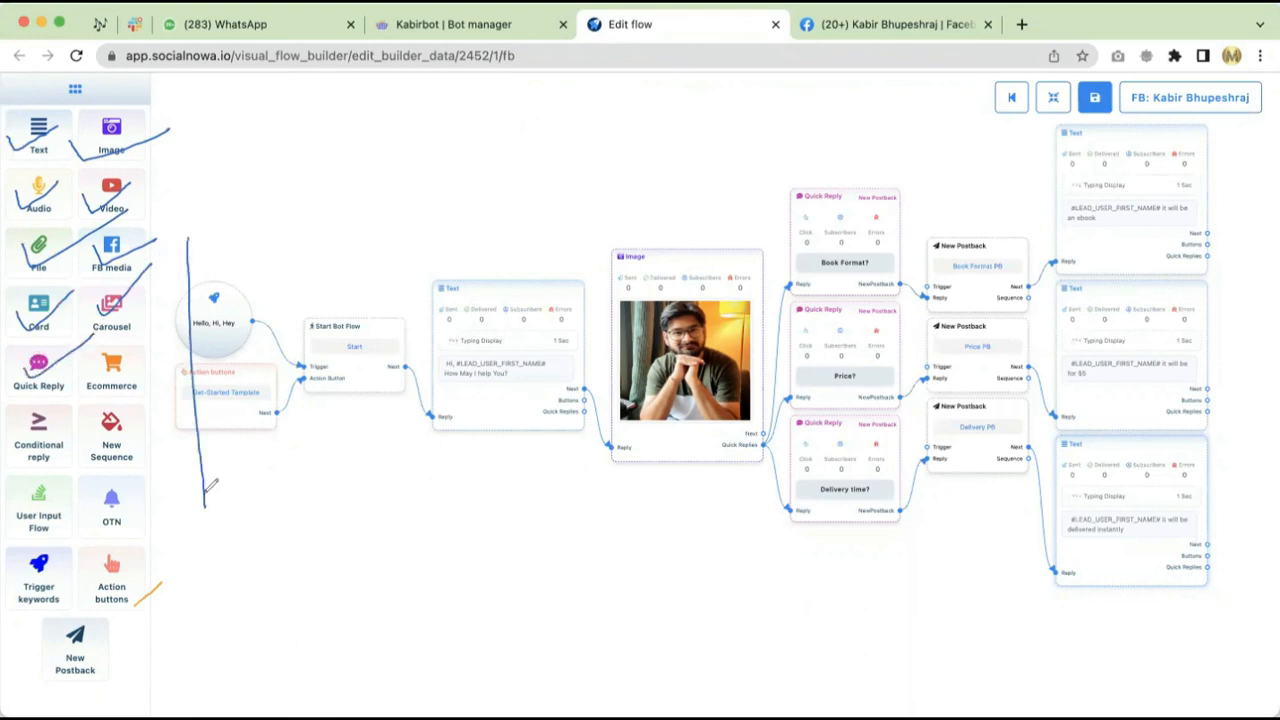
{"action": "mouse_move", "coordinate": [188, 241]}
{"action": "left_mouse_down"}
{"action": "mouse_move", "coordinate": [640, 188]}
{"action": "mouse_move", "coordinate": [1186, 148]}
{"action": "mouse_move", "coordinate": [1238, 442]}
{"action": "mouse_move", "coordinate": [1238, 586]}
{"action": "mouse_move", "coordinate": [1050, 584]}
{"action": "mouse_move", "coordinate": [563, 538]}
{"action": "mouse_move", "coordinate": [212, 488]}
{"action": "left_mouse_up"}
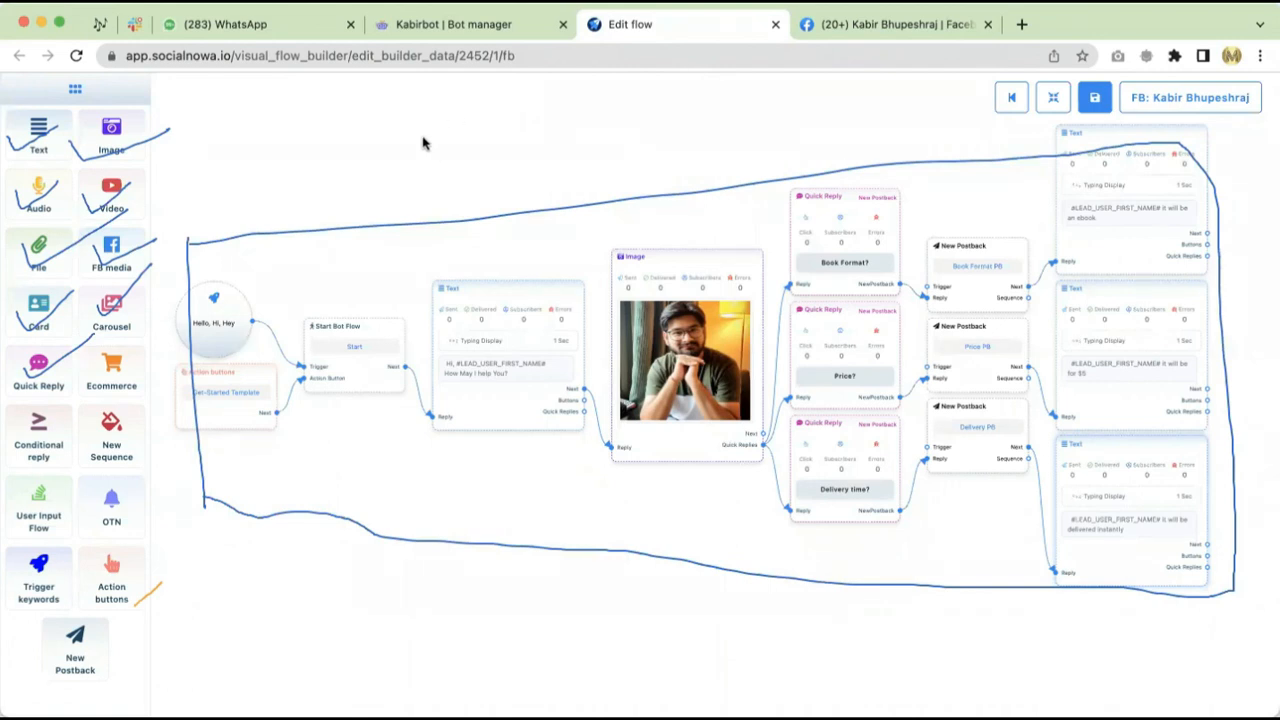
{"action": "left_click_drag", "start_coordinate": [102, 370], "coordinate": [202, 346]}
{"action": "mouse_move", "coordinate": [12, 432]}
{"action": "left_mouse_down"}
{"action": "mouse_move", "coordinate": [60, 418]}
{"action": "mouse_move", "coordinate": [160, 437]}
{"action": "left_mouse_up"}
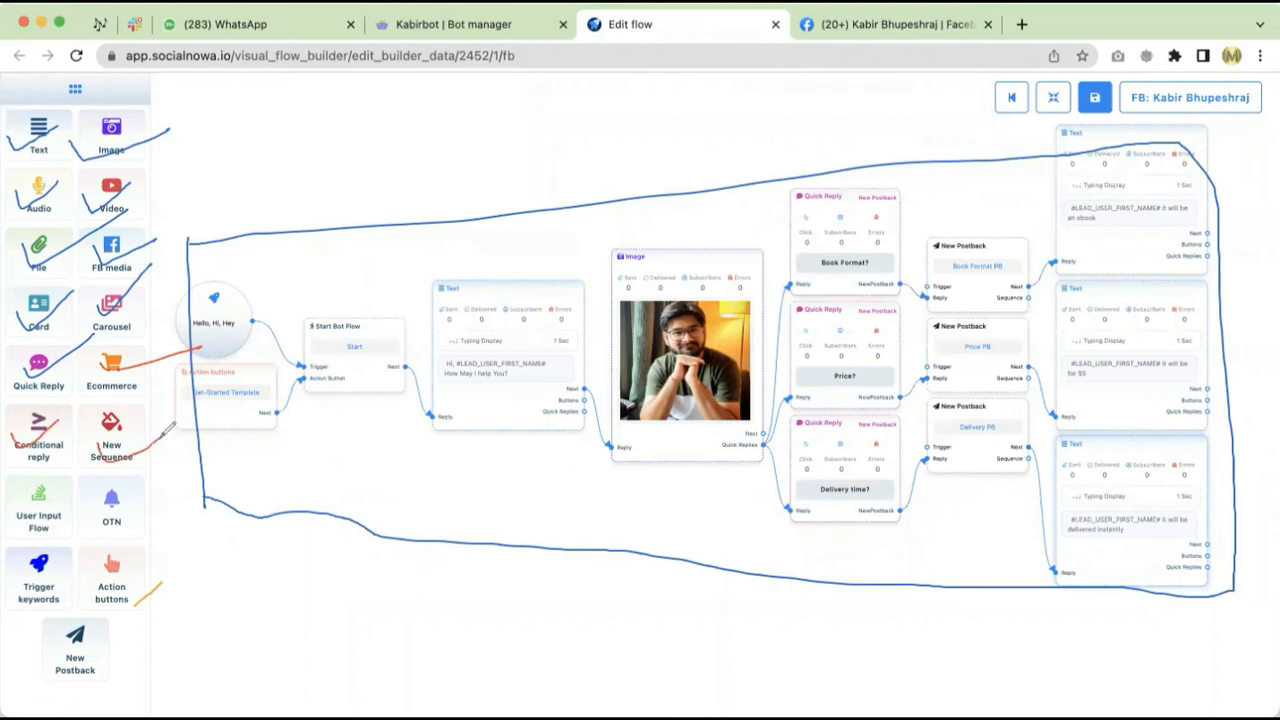
{"action": "mouse_move", "coordinate": [18, 514]}
{"action": "left_mouse_down"}
{"action": "mouse_move", "coordinate": [84, 480]}
{"action": "mouse_move", "coordinate": [148, 490]}
{"action": "left_mouse_up"}
{"action": "mouse_move", "coordinate": [12, 540]}
{"action": "left_mouse_down"}
{"action": "mouse_move", "coordinate": [22, 618]}
{"action": "mouse_move", "coordinate": [170, 565]}
{"action": "mouse_move", "coordinate": [176, 578]}
{"action": "mouse_move", "coordinate": [12, 604]}
{"action": "left_mouse_up"}
{"action": "mouse_move", "coordinate": [110, 614]}
{"action": "left_mouse_down"}
{"action": "mouse_move", "coordinate": [40, 642]}
{"action": "mouse_move", "coordinate": [124, 670]}
{"action": "mouse_move", "coordinate": [118, 616]}
{"action": "left_mouse_up"}
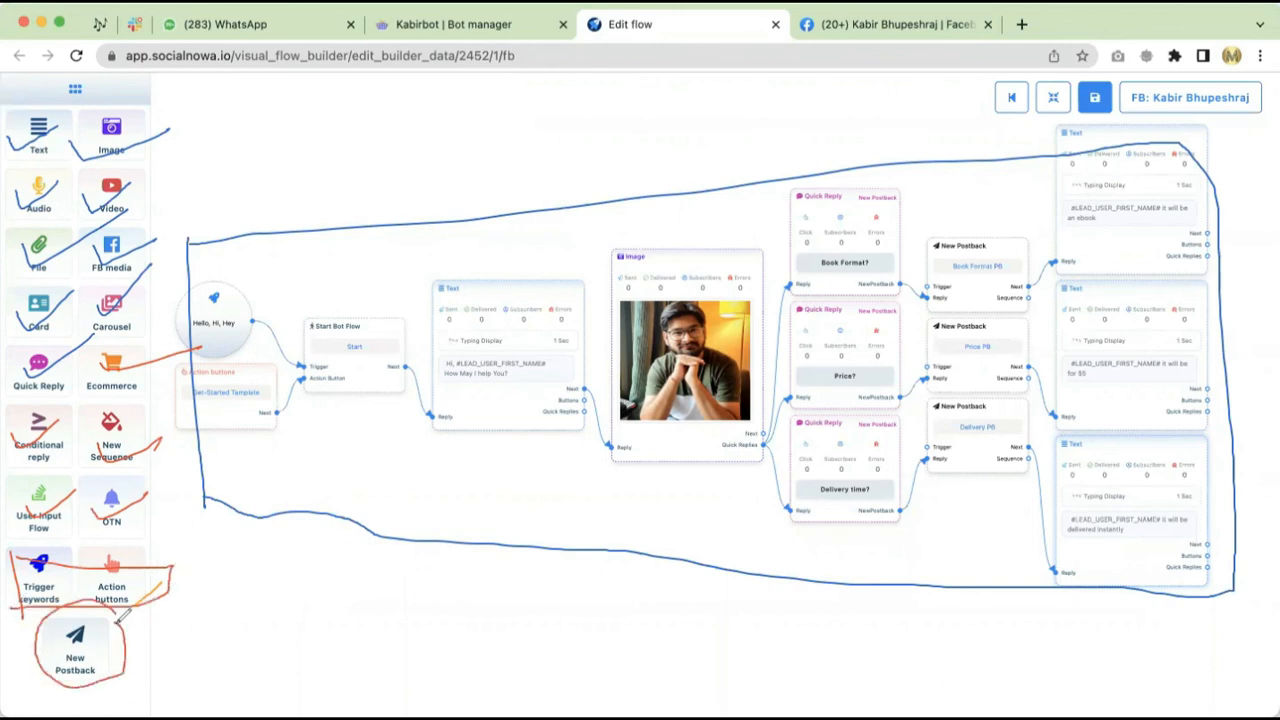